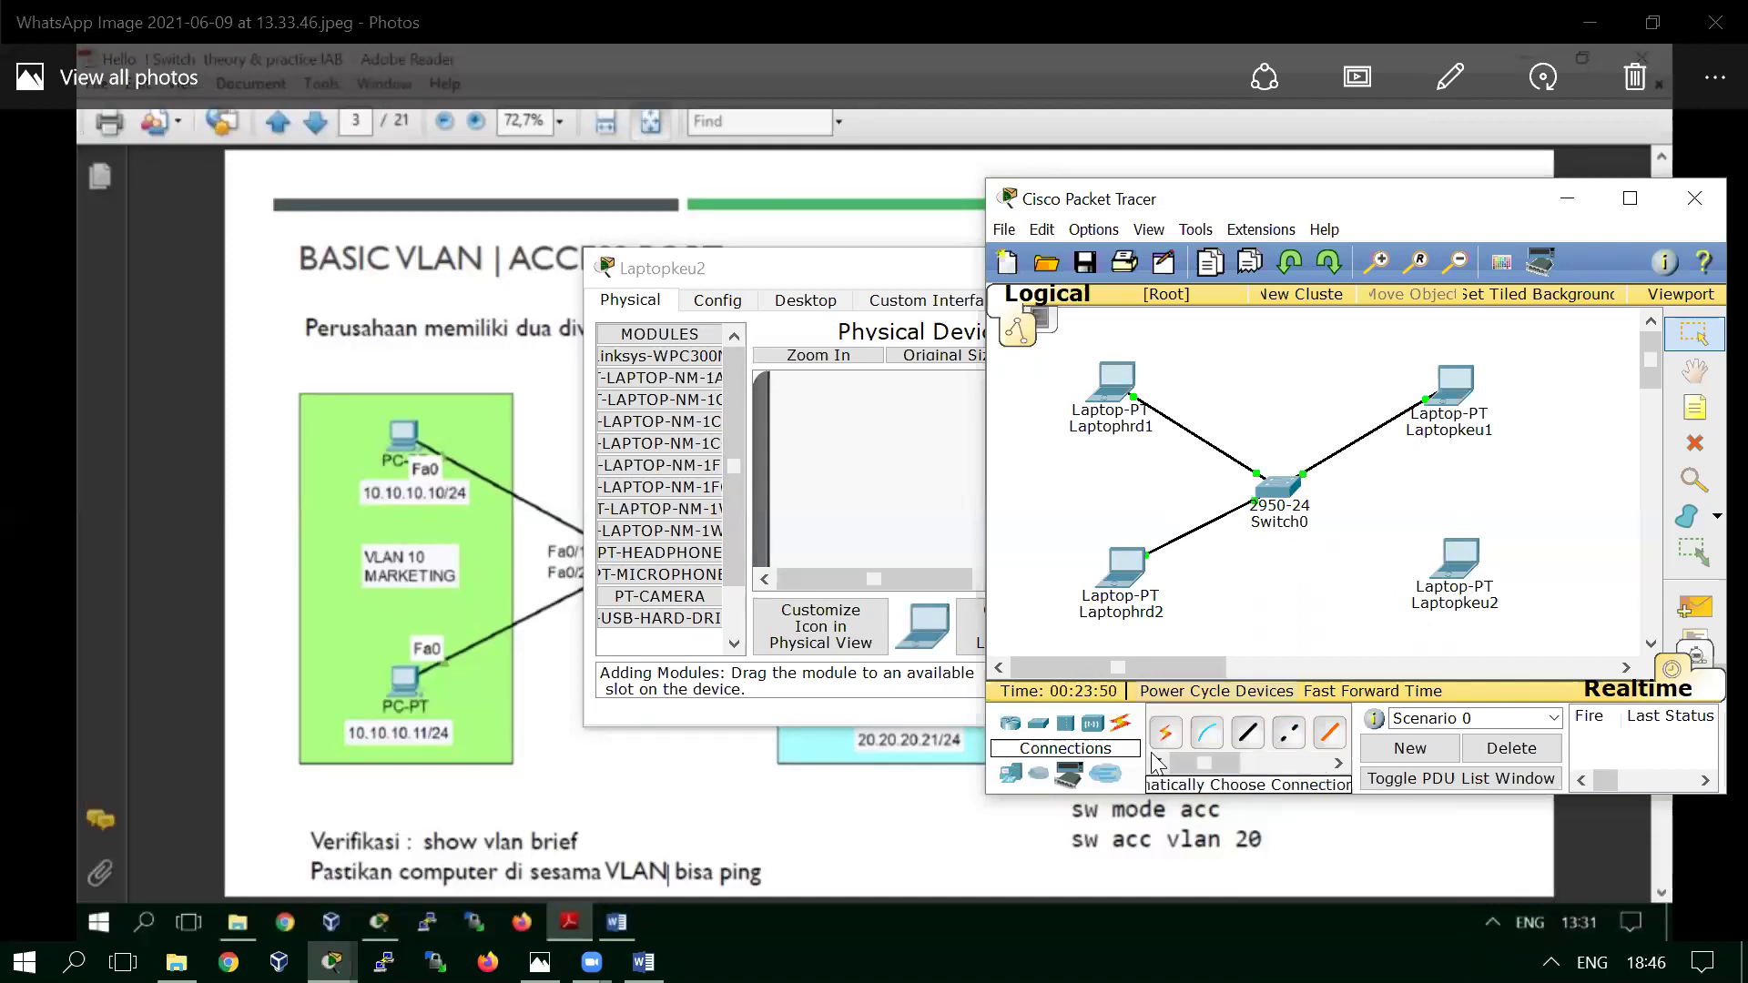
Step: Connect Laptopkeu2 to port FastEthernet0/4 of Switch0 with a copper straight-through cable
left_click(1247, 732)
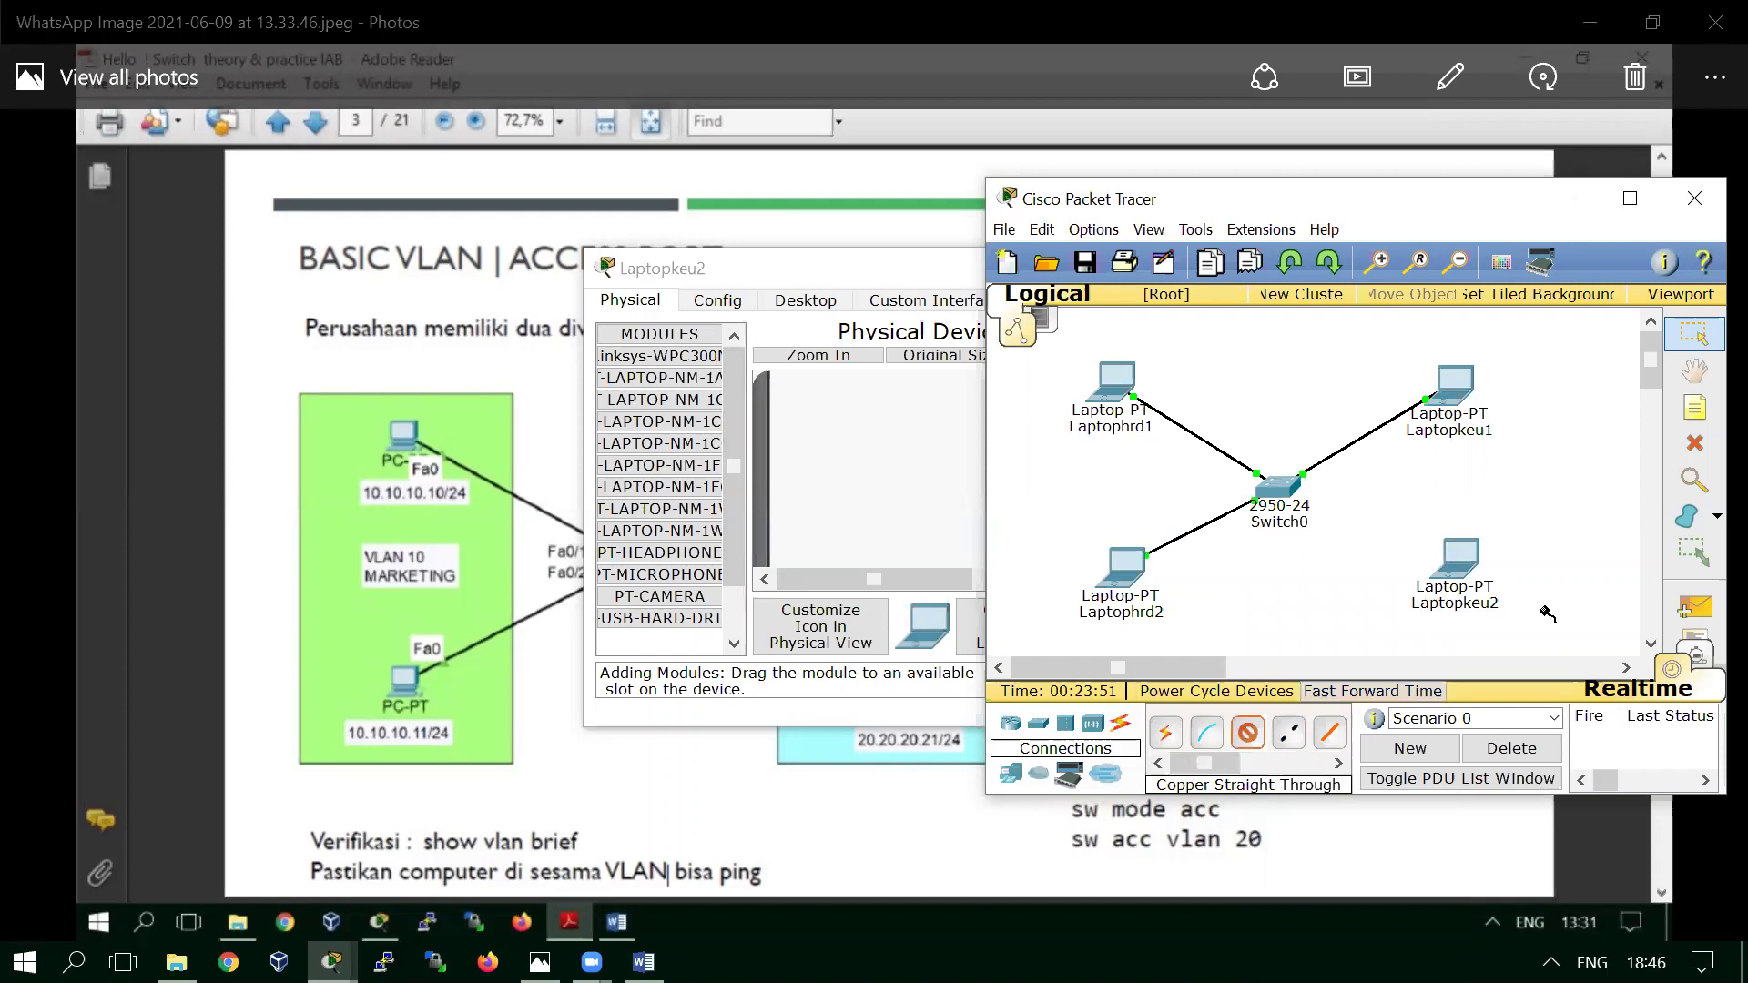
left_click(1462, 566)
left_click(1511, 582)
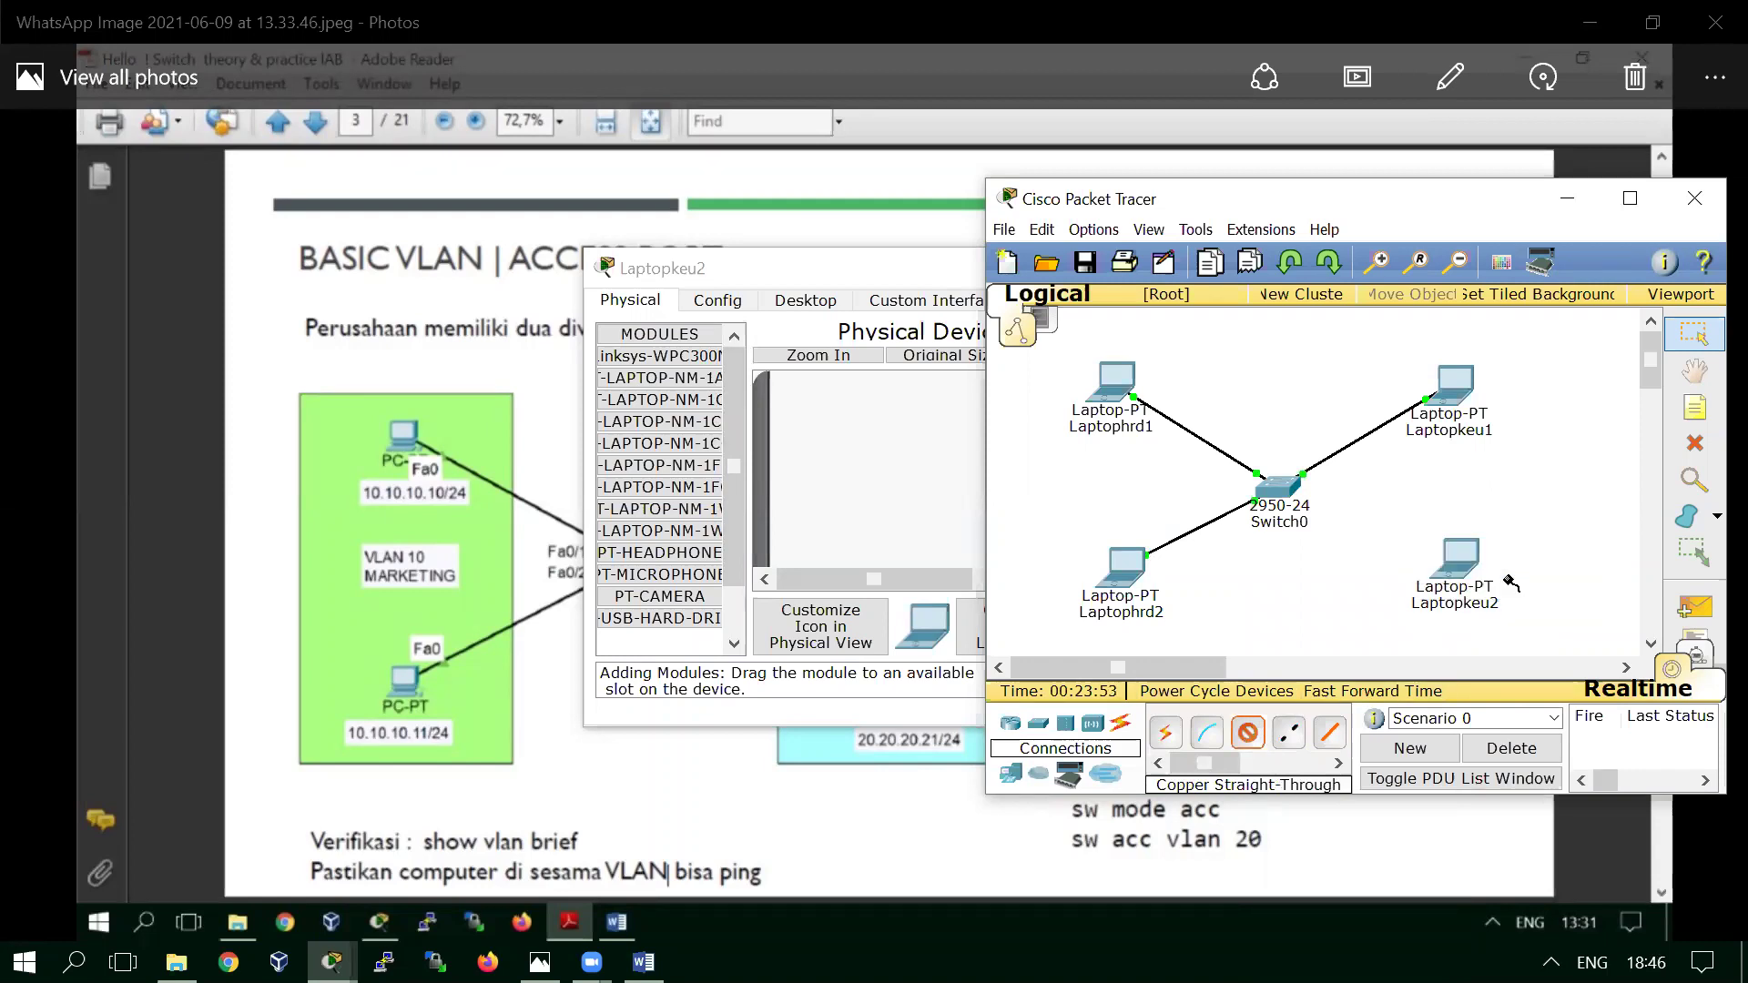
left_click(1279, 484)
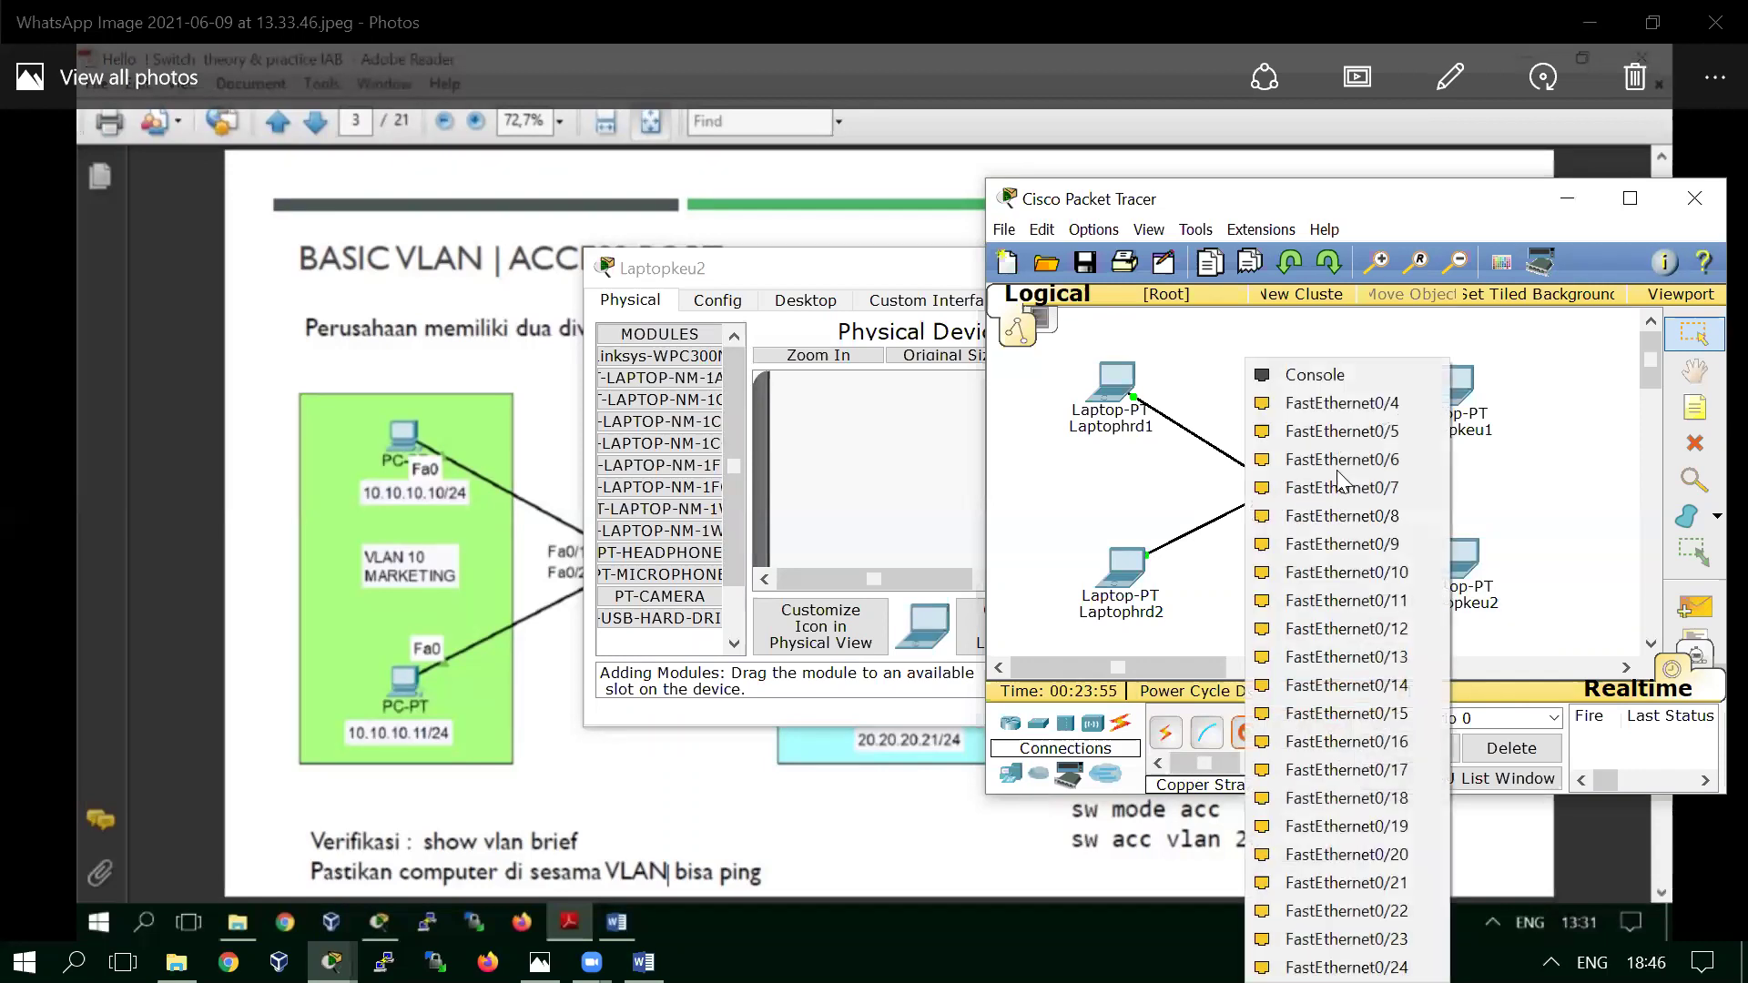
left_click(1328, 401)
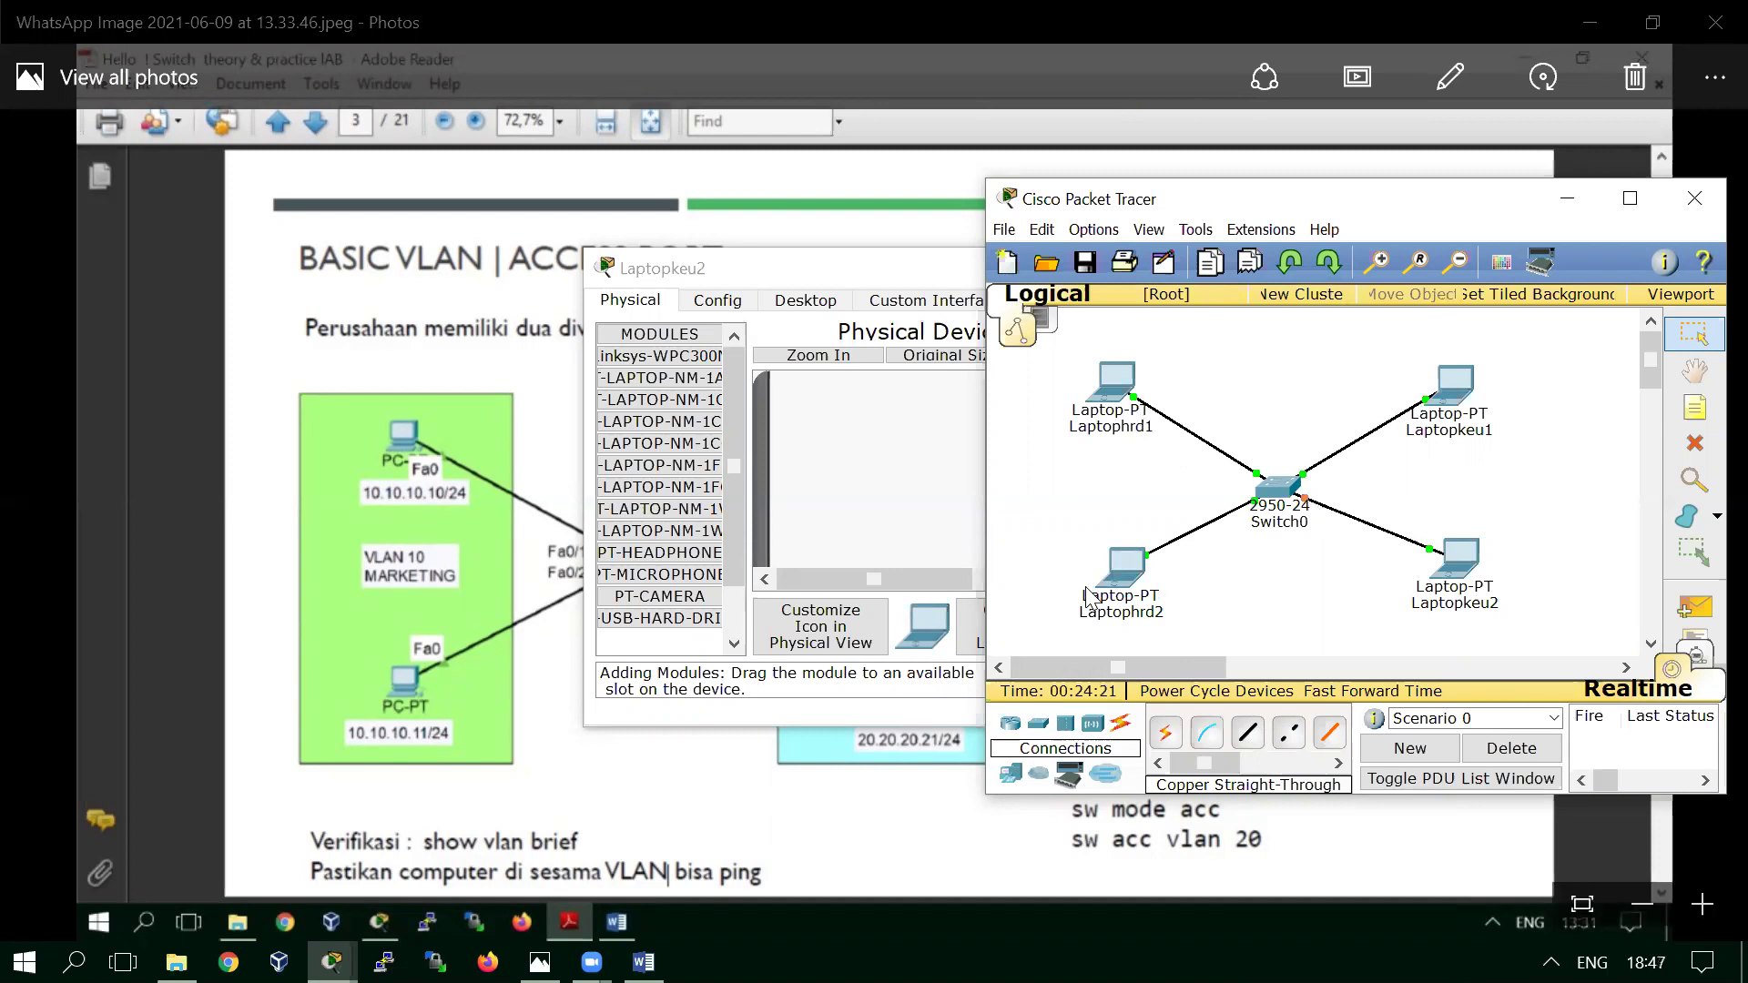
Step: Try to send a simple PDU from Laptophrd1 to Laptopkeu2
mouse_move(1086, 590)
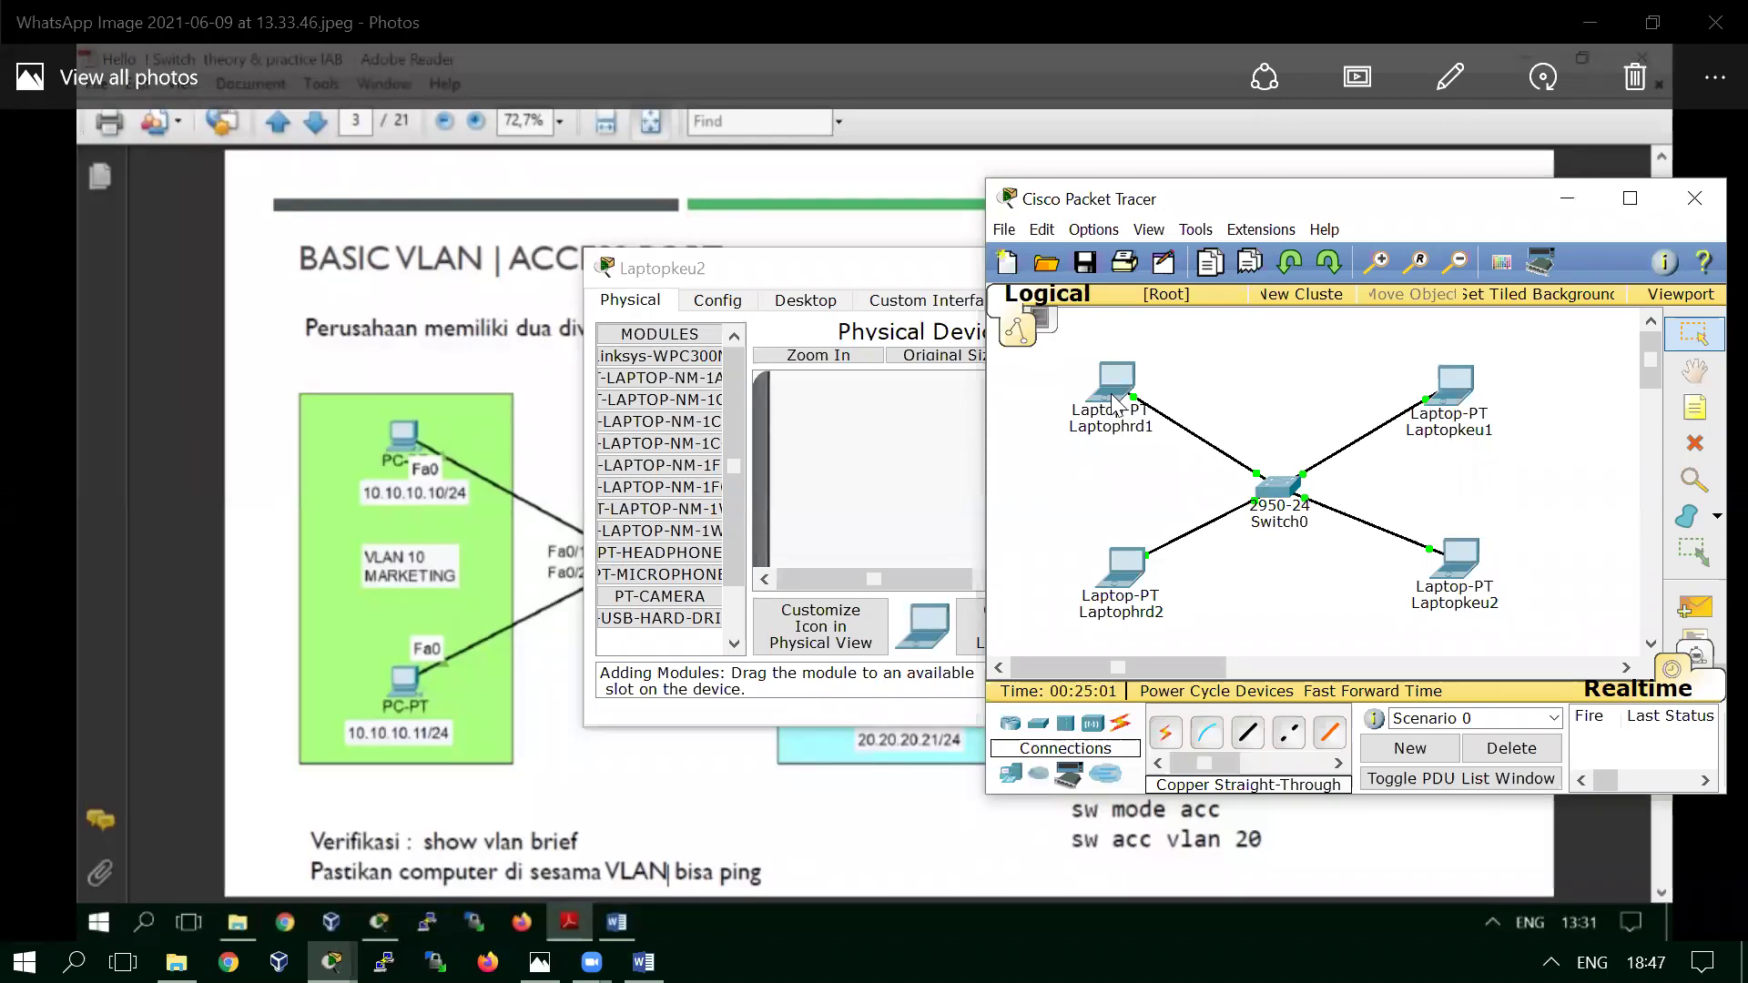
mouse_move(1118, 403)
left_click(1704, 613)
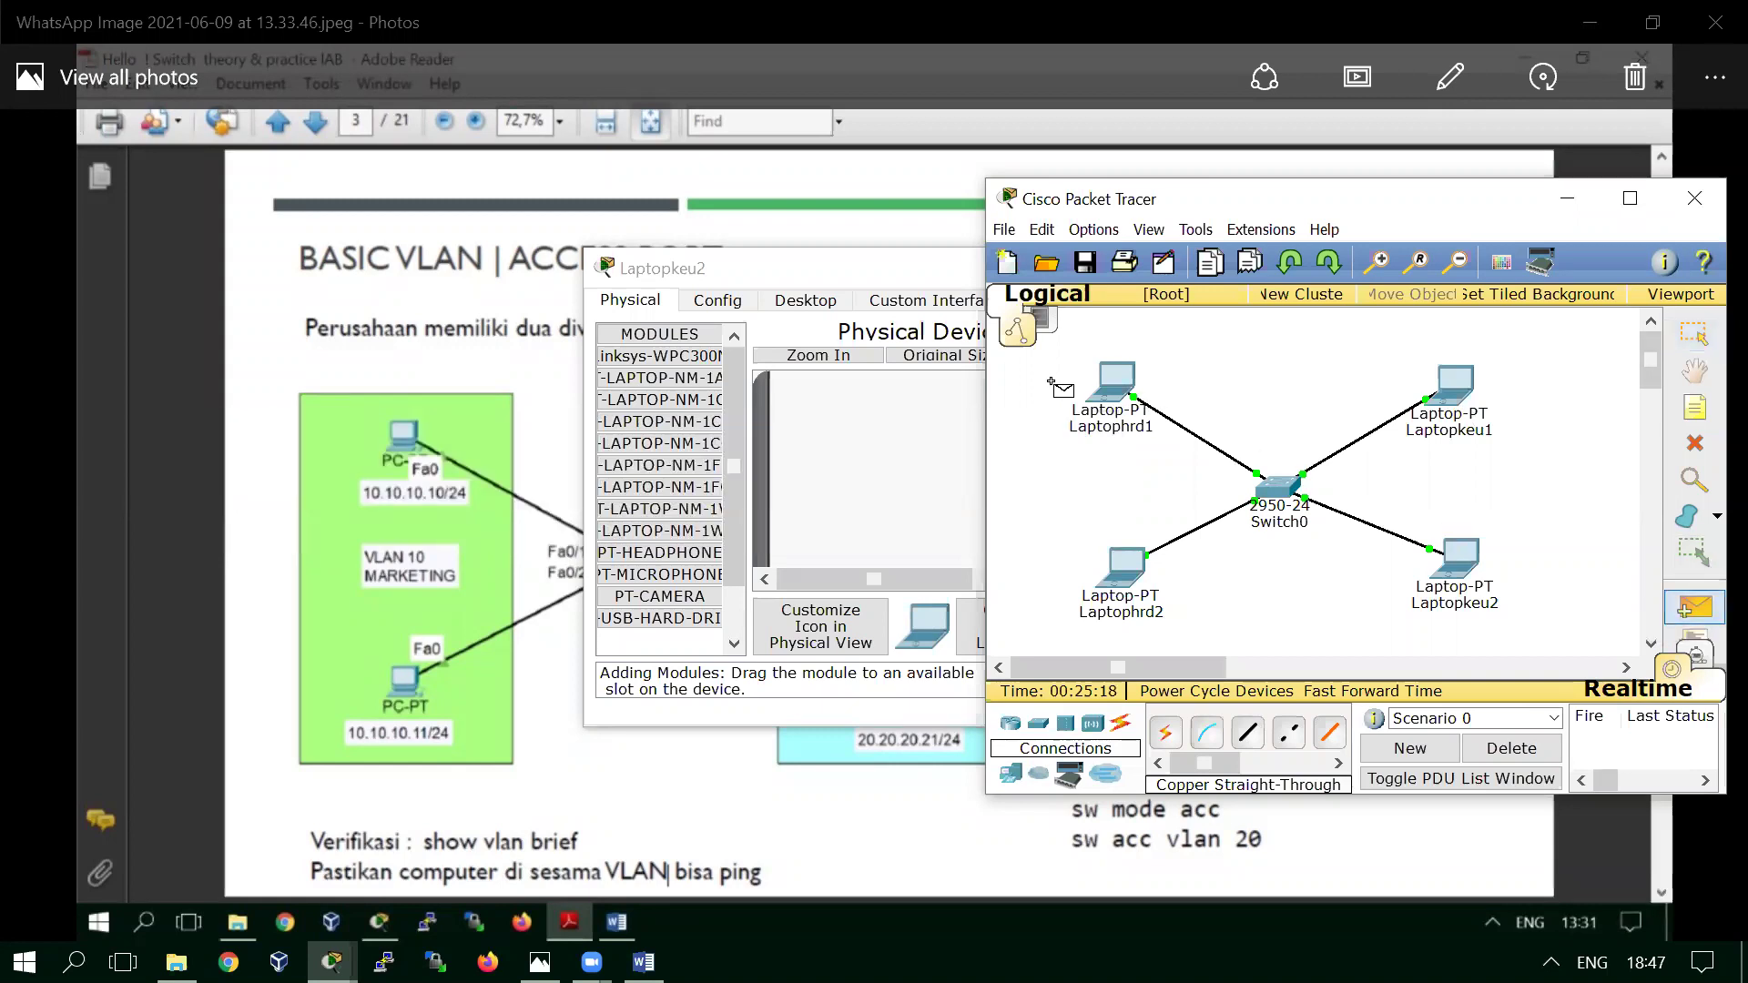
left_click(1113, 380)
left_click(1459, 568)
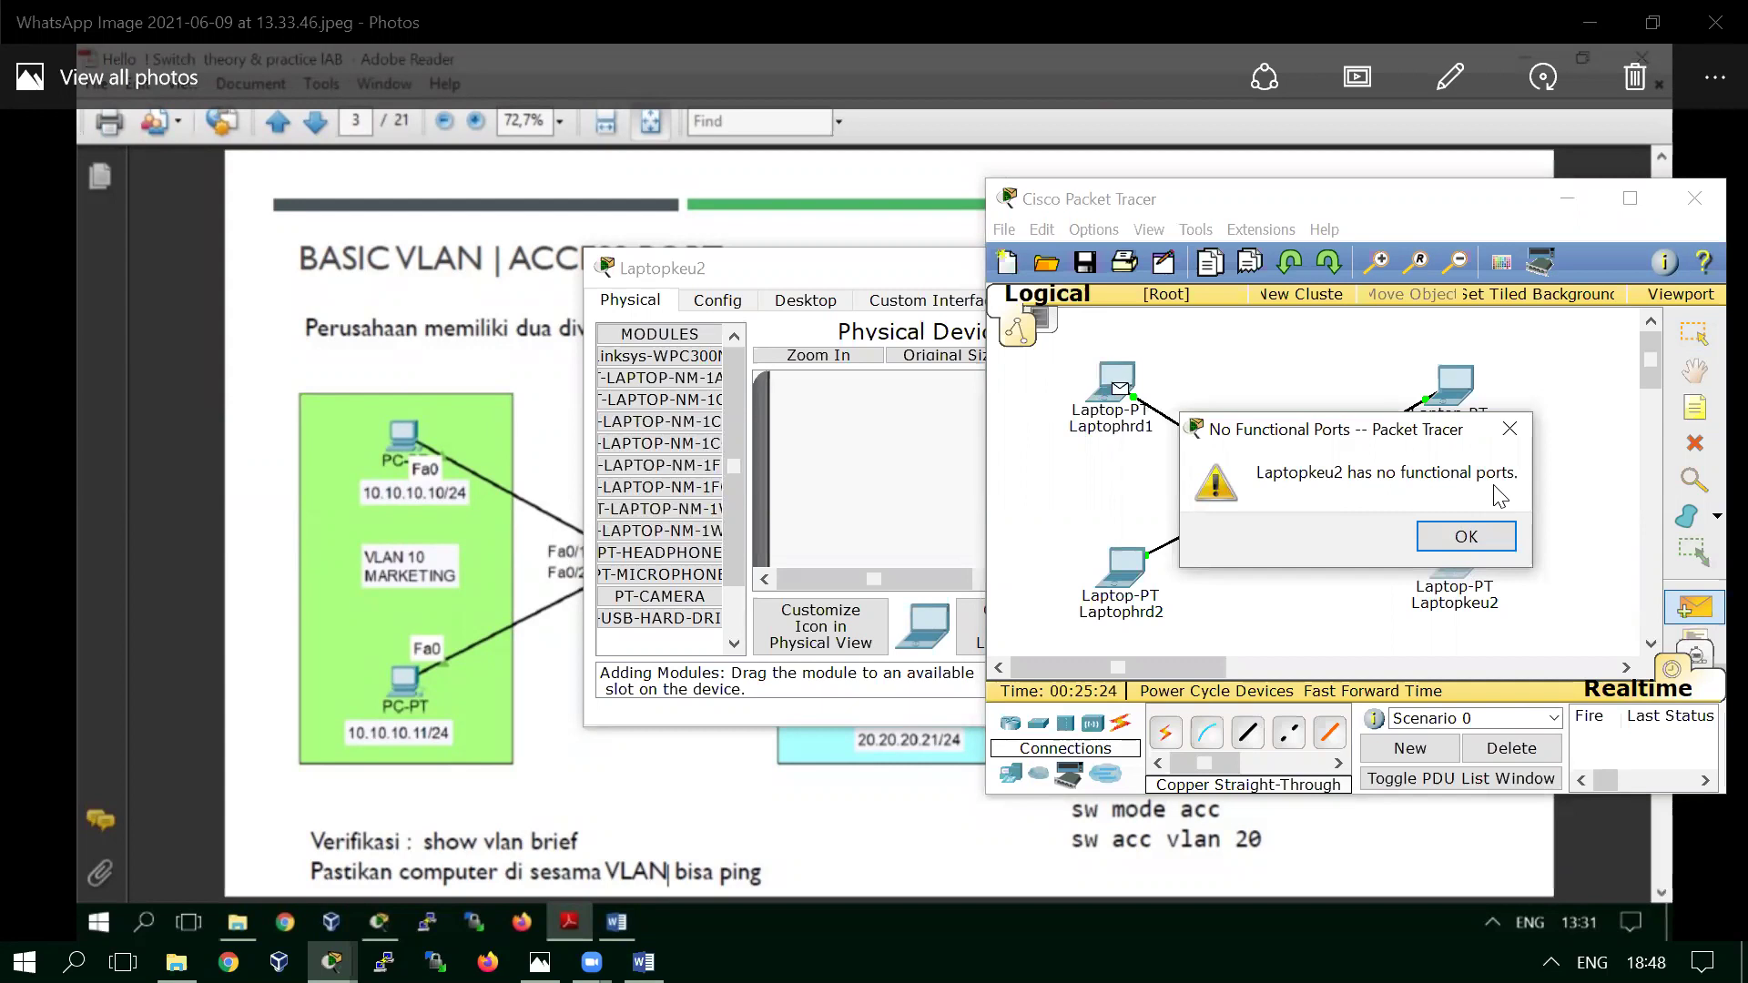
left_click(1464, 542)
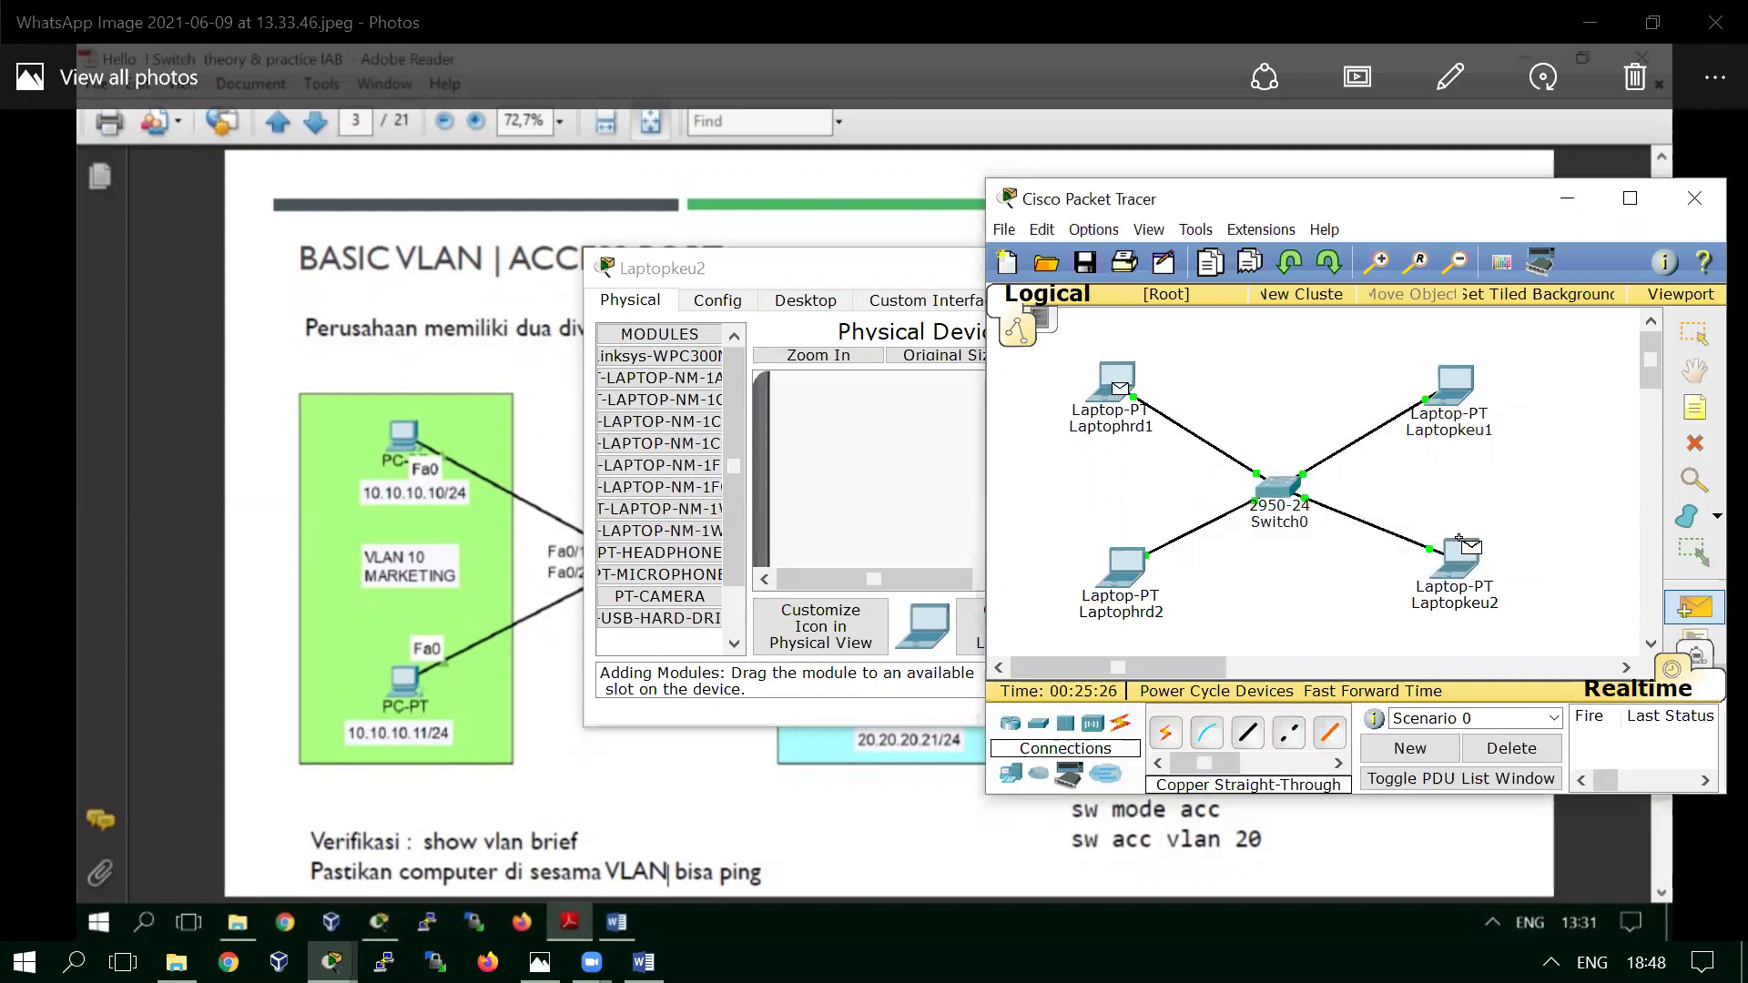
key("Escape")
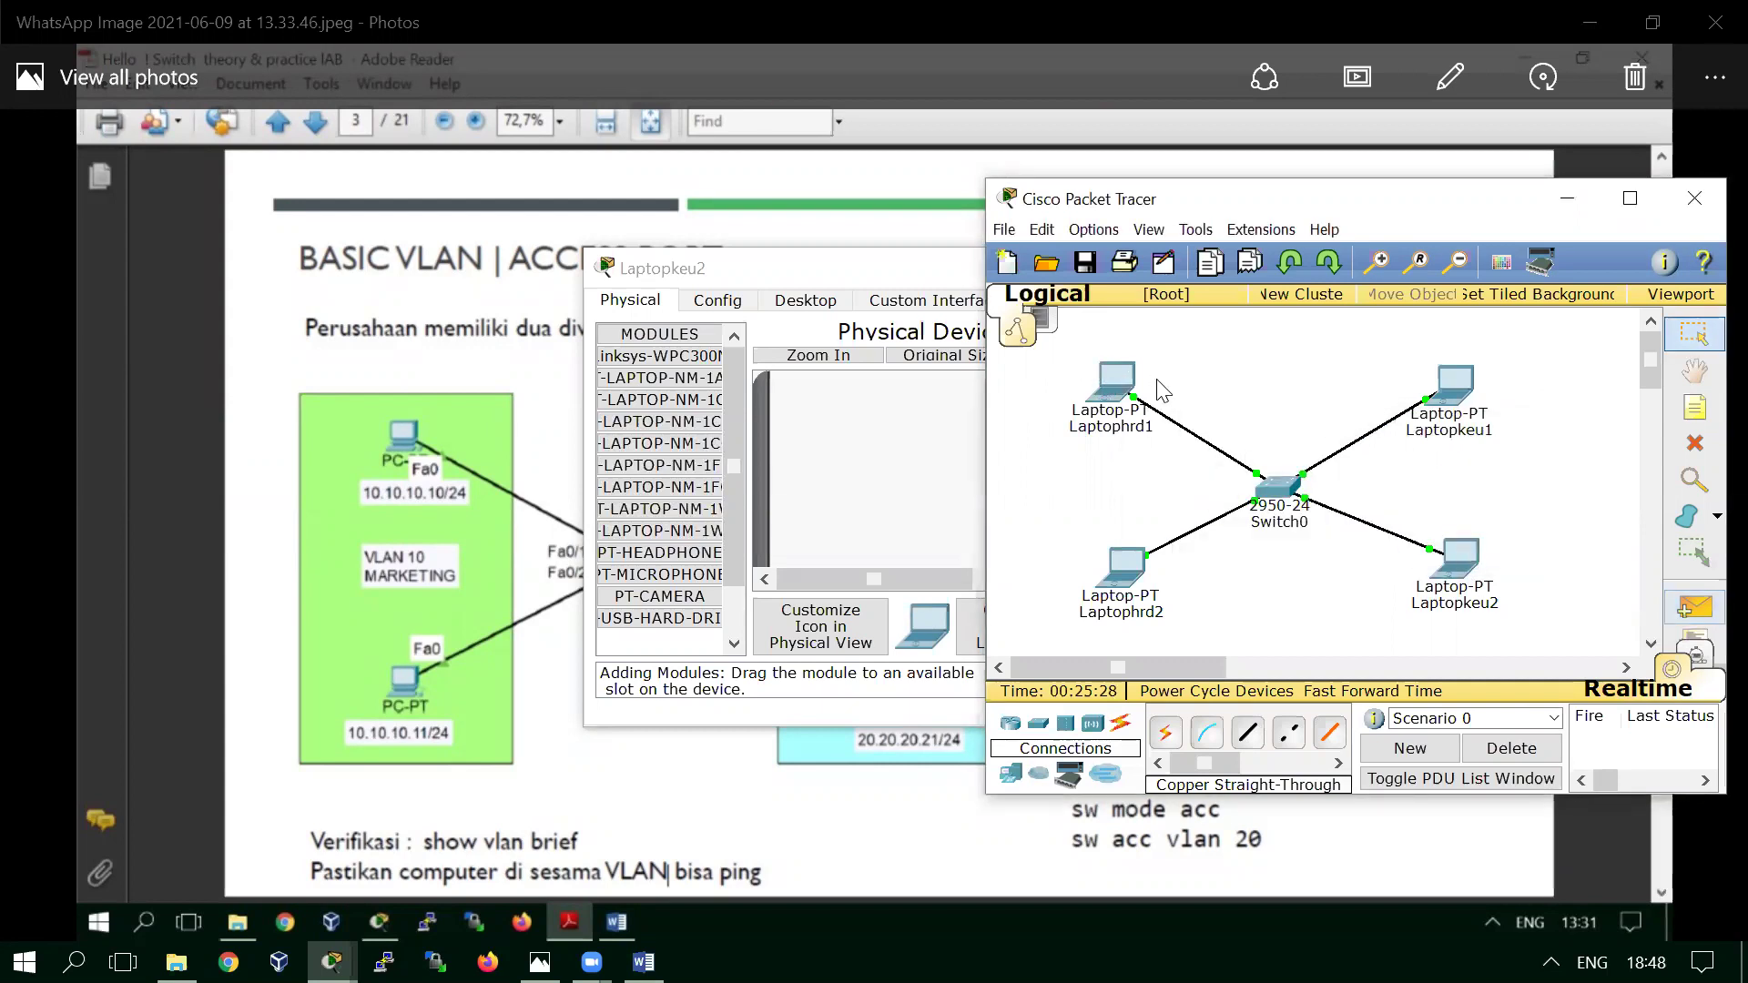
left_click(1106, 393)
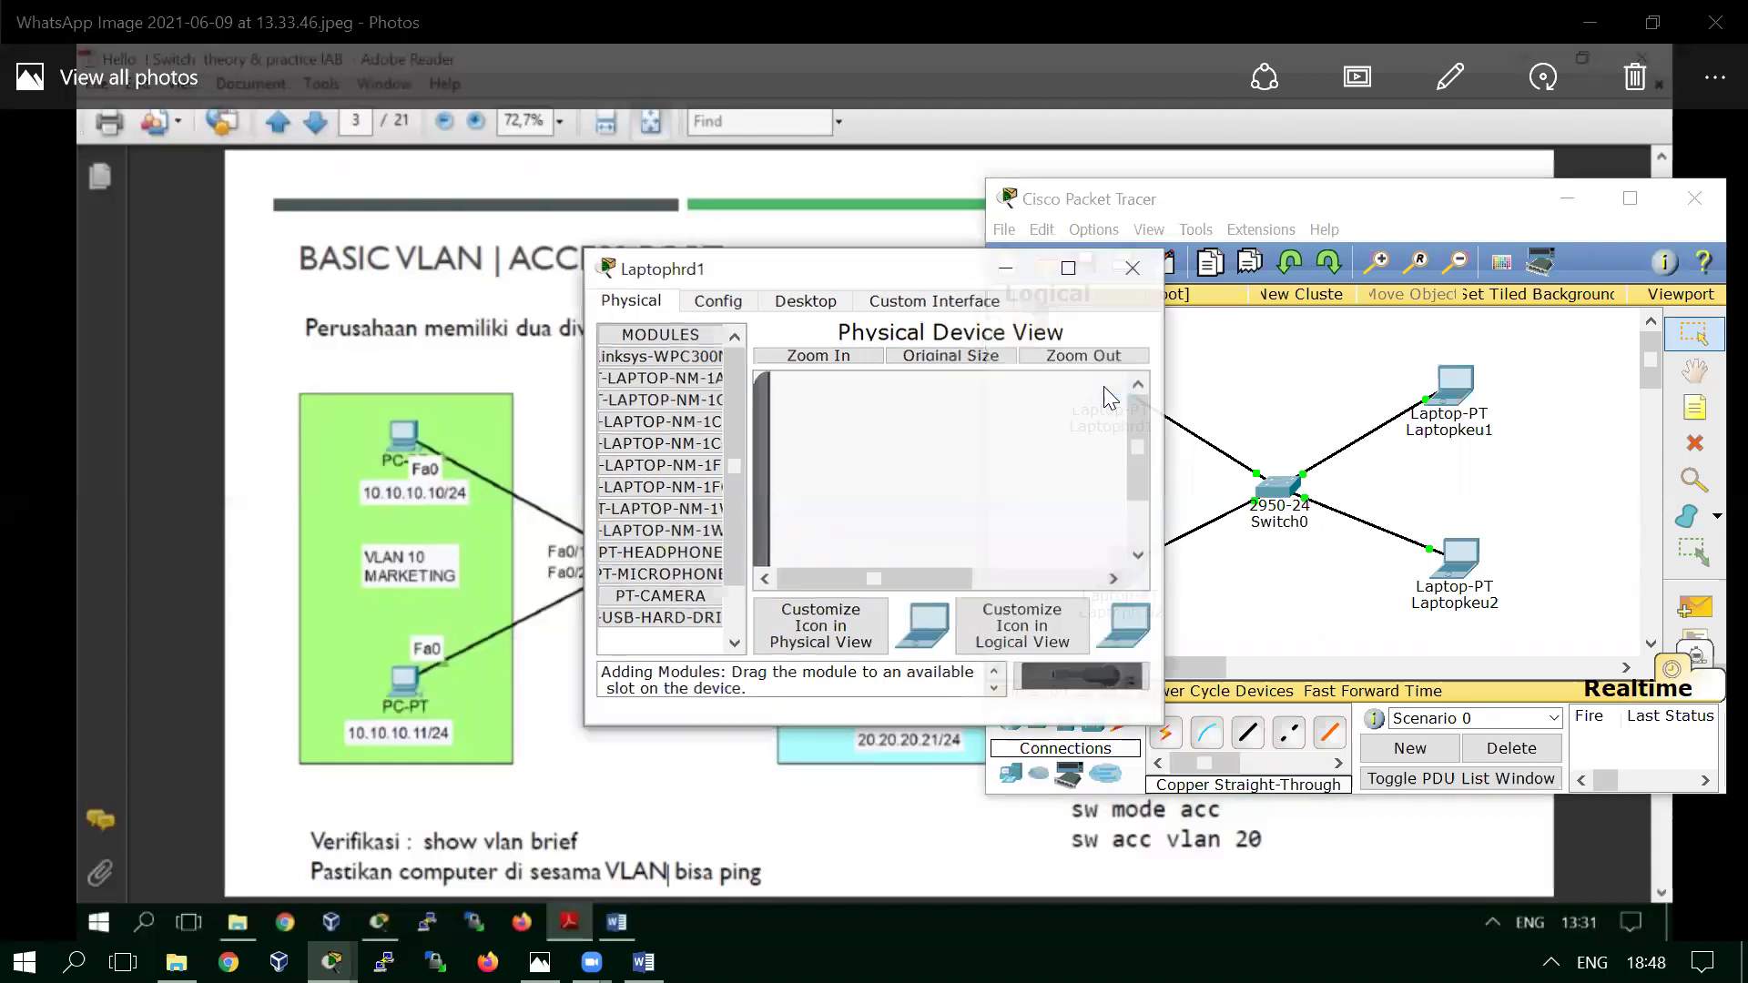
left_click(804, 303)
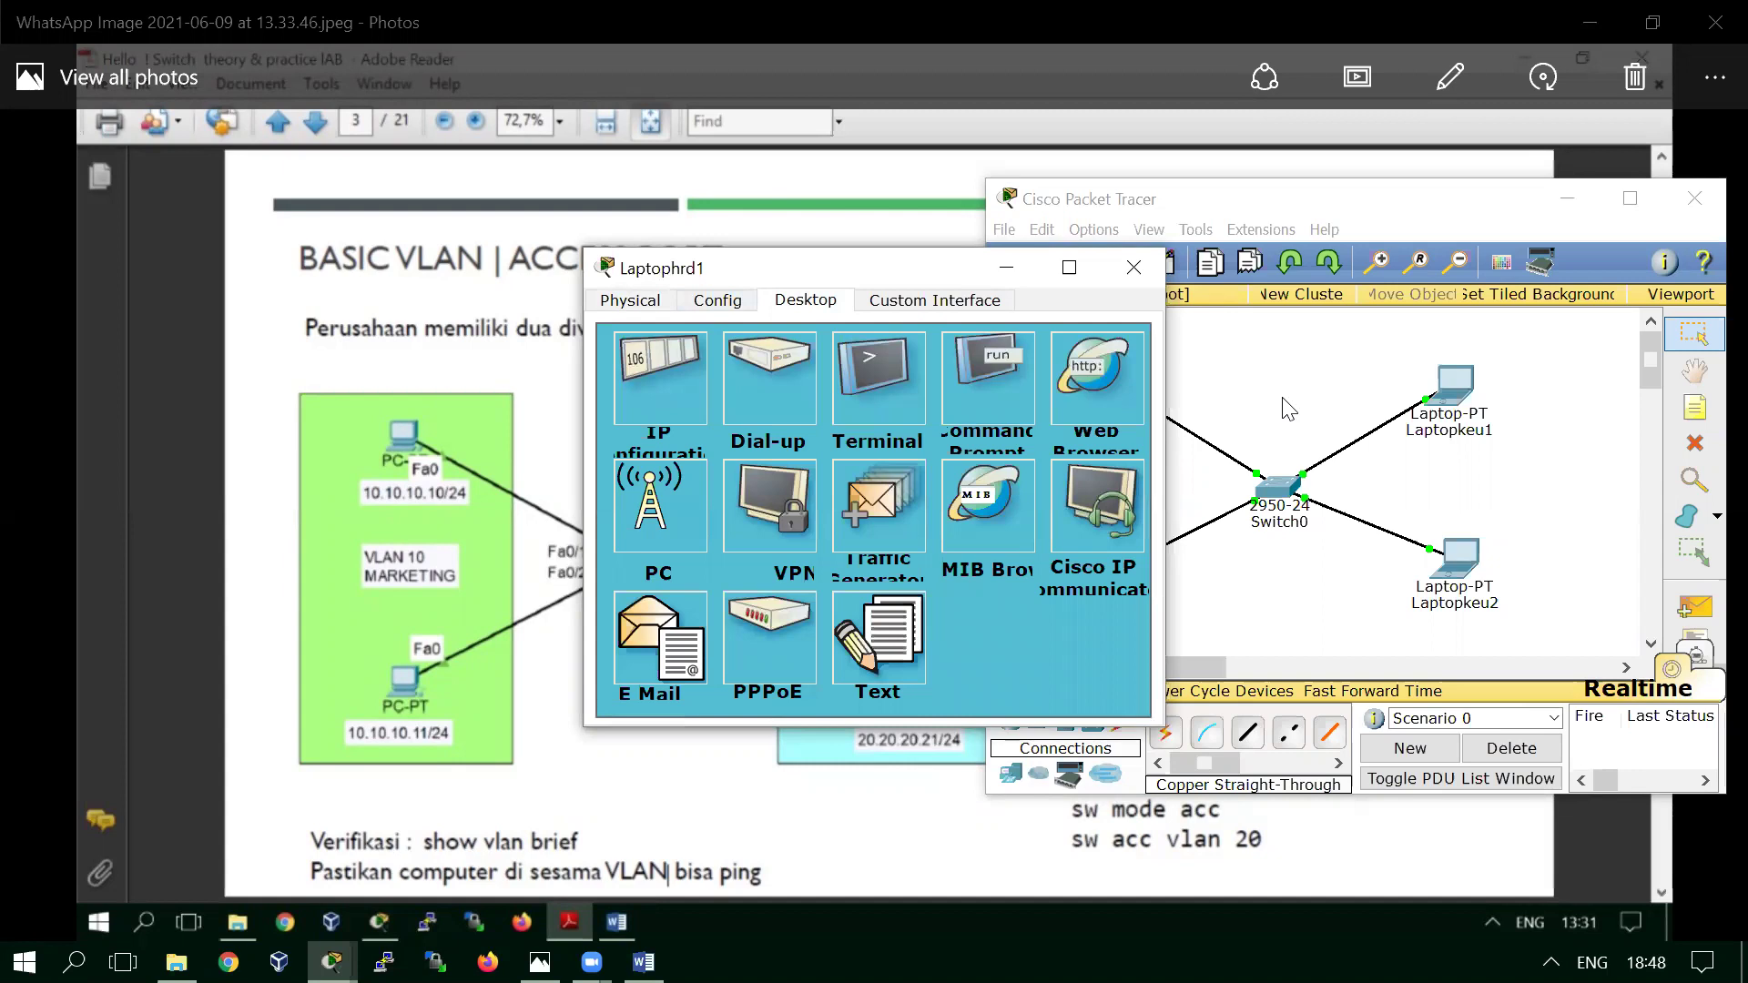
left_click(1133, 267)
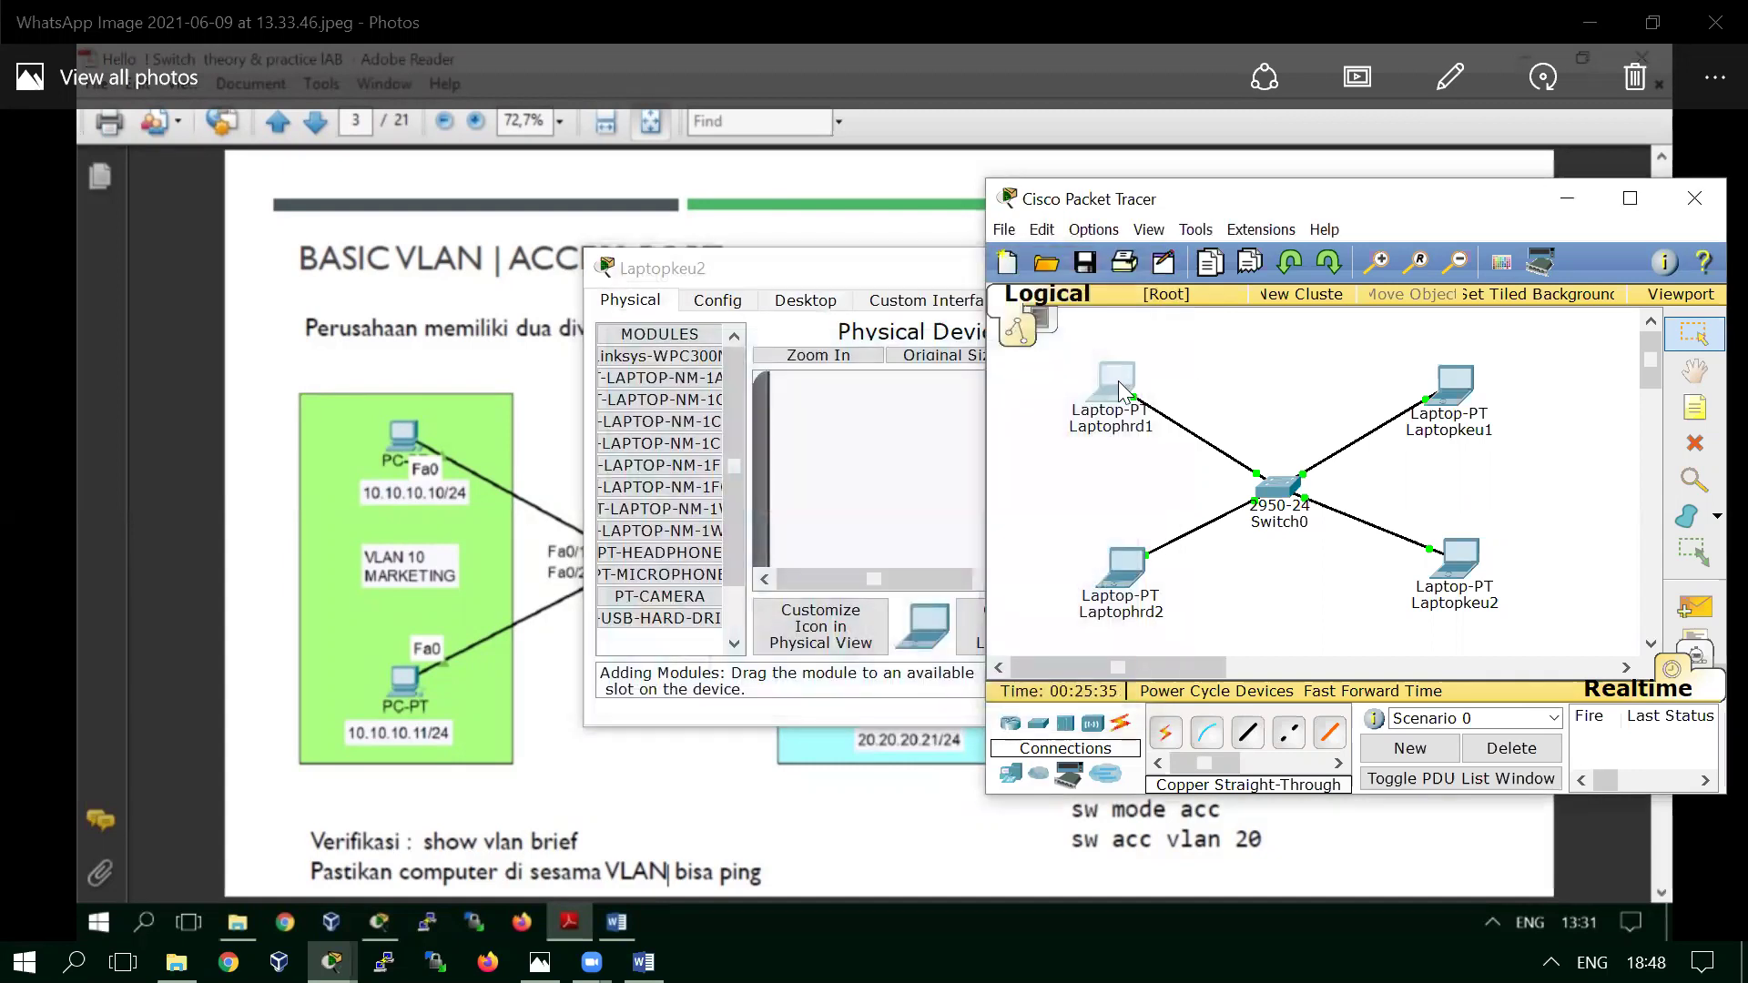
Step: Give Laptophrd1 the static IP address 192.168.10.1 with subnet mask 255.255.255.0 and close its configuration
left_click(1118, 384)
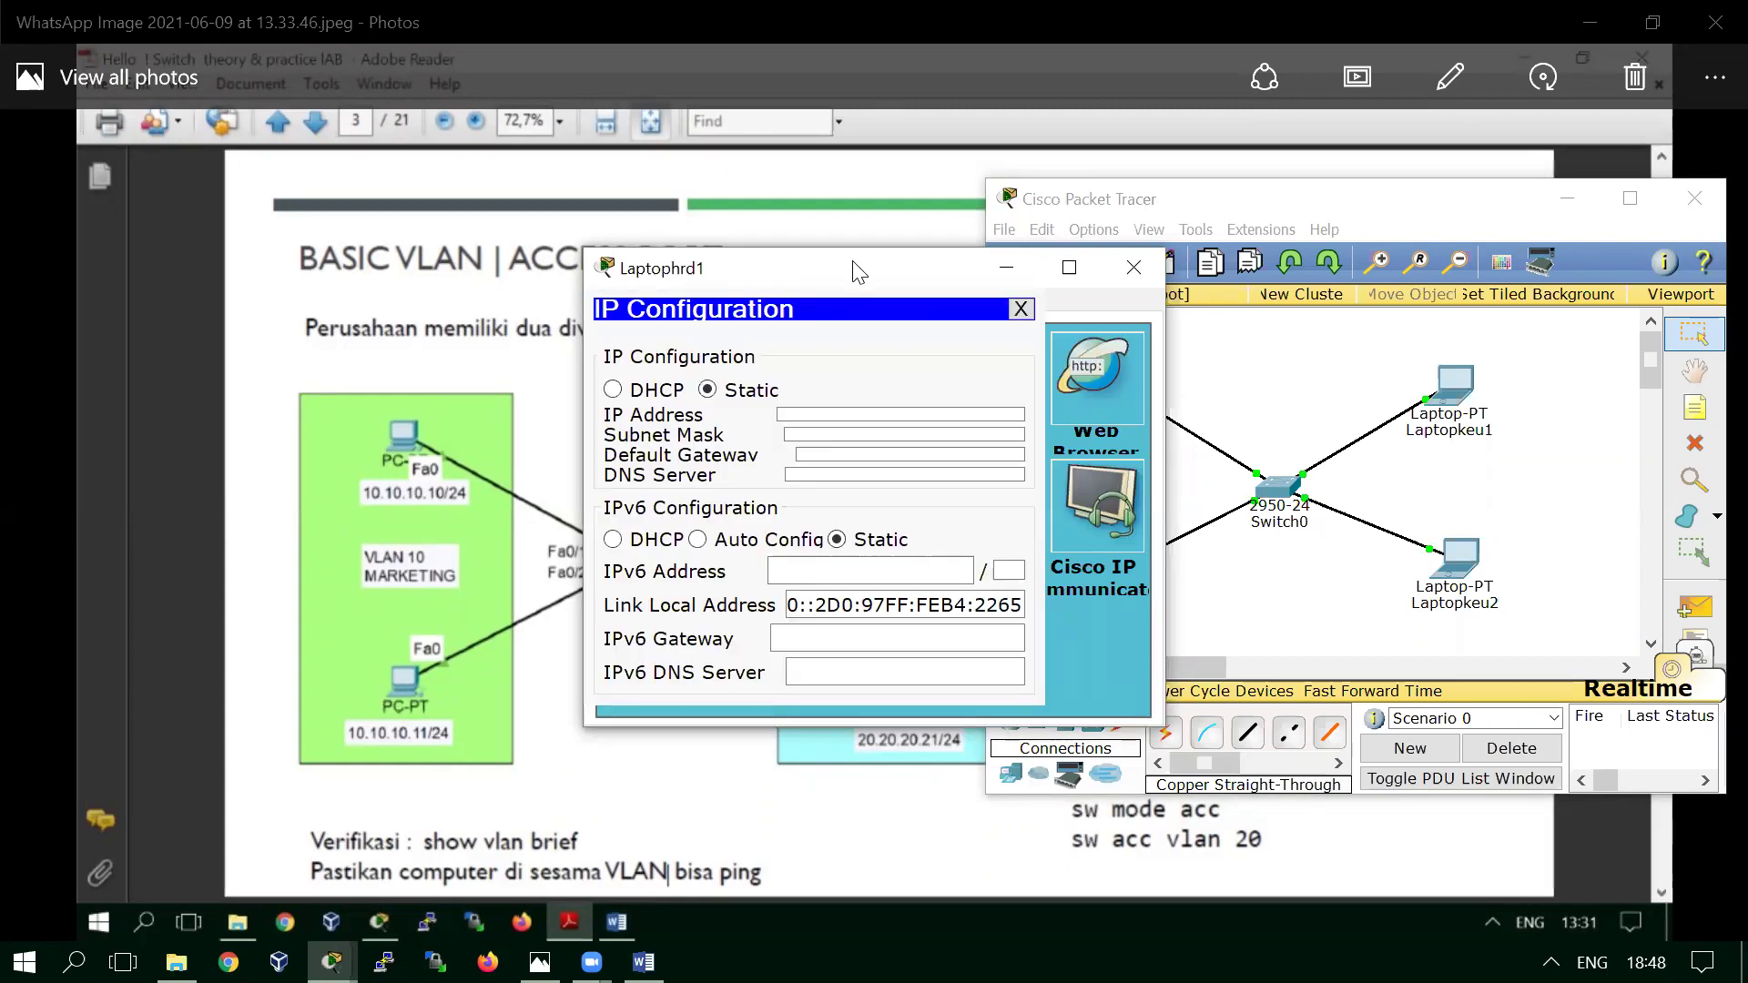
left_click(1193, 637)
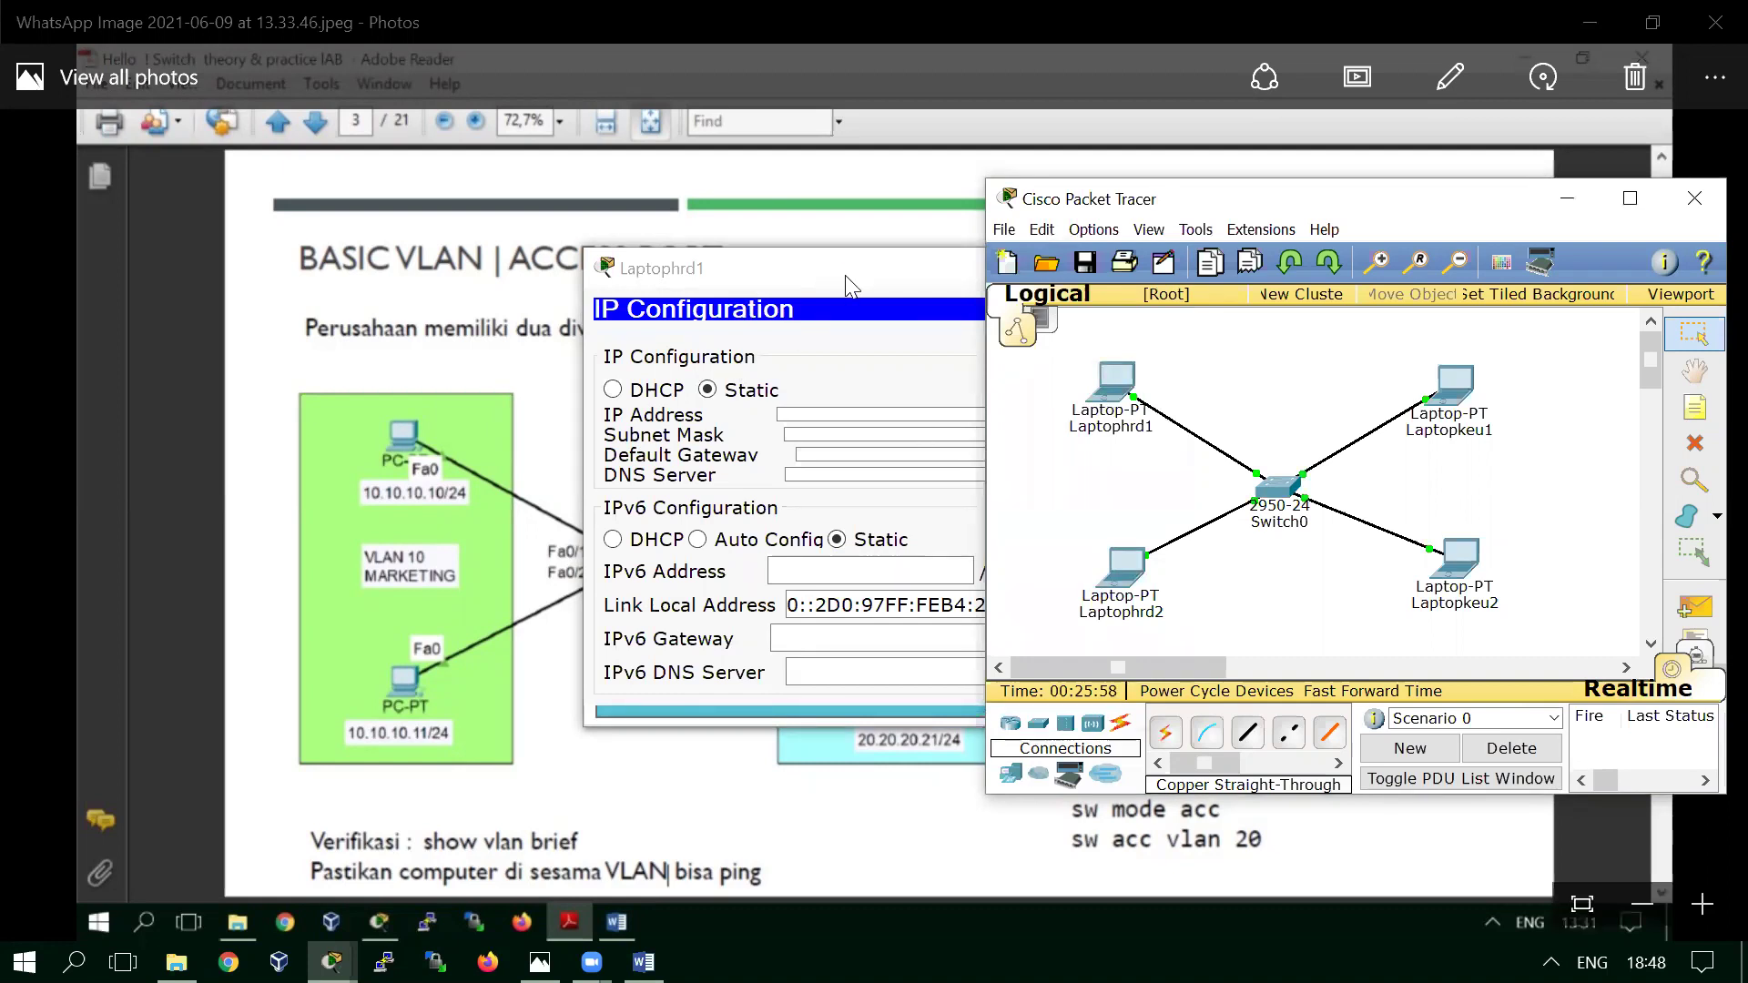
left_click_drag(828, 273, 627, 235)
left_click(623, 375)
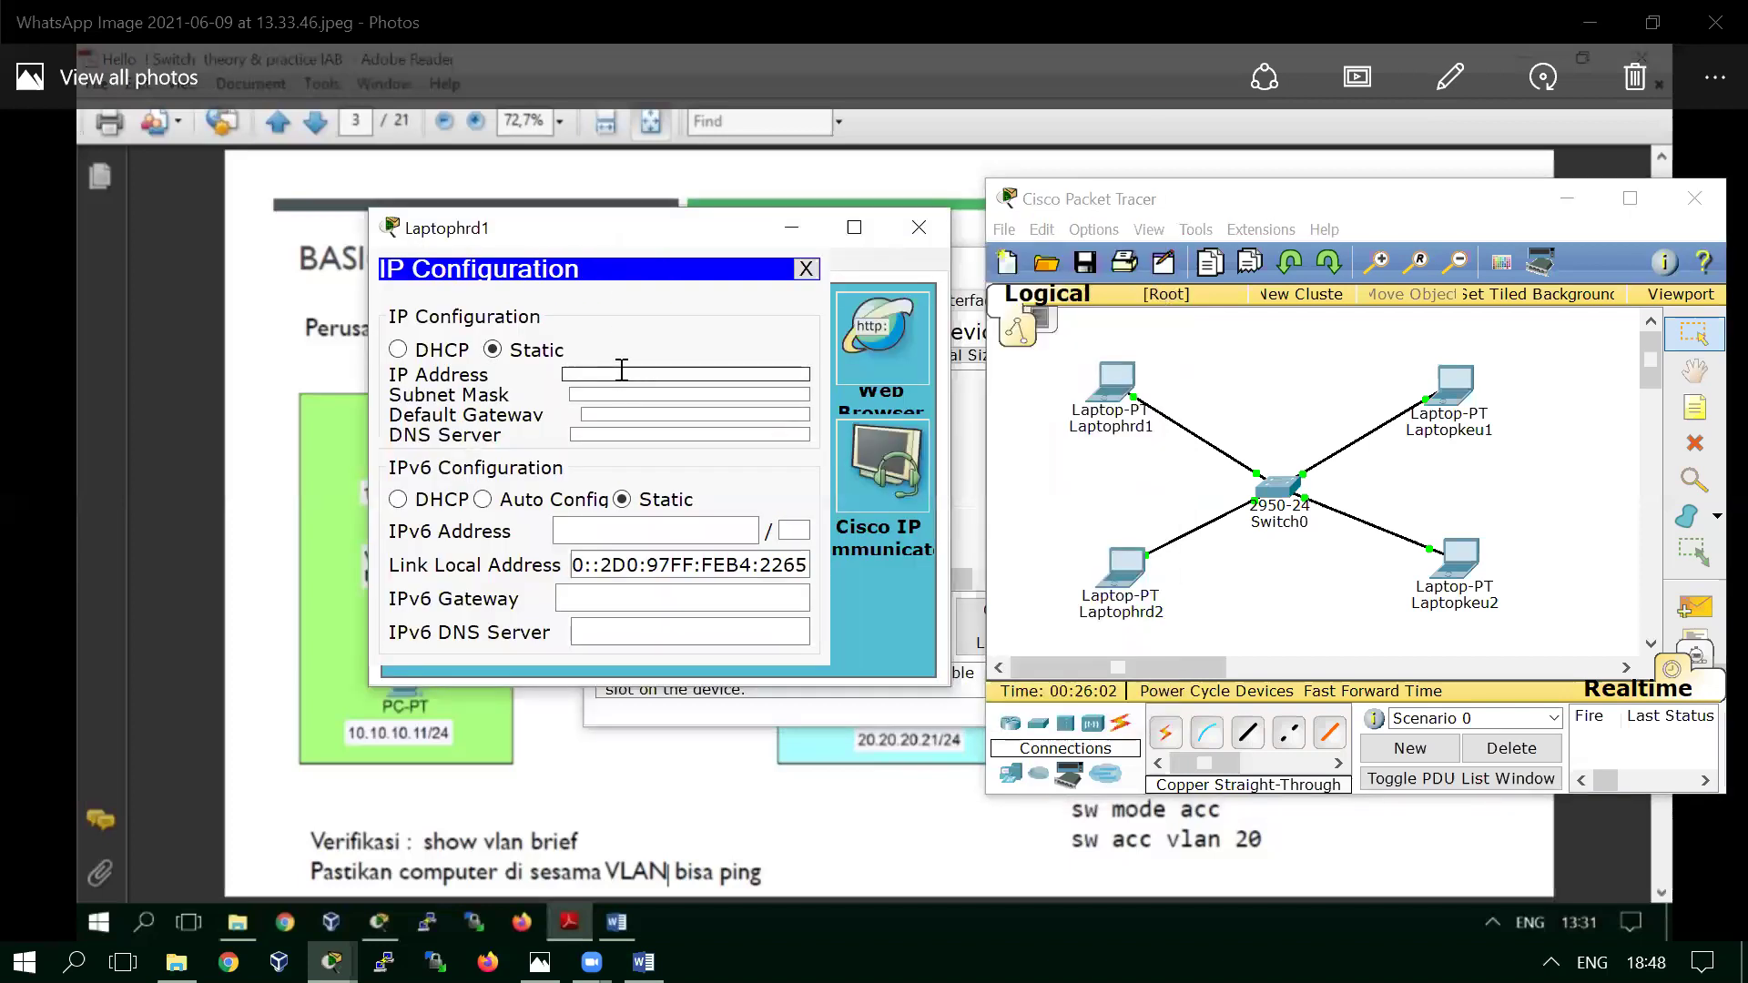
type("192.168.10.1")
left_click(638, 394)
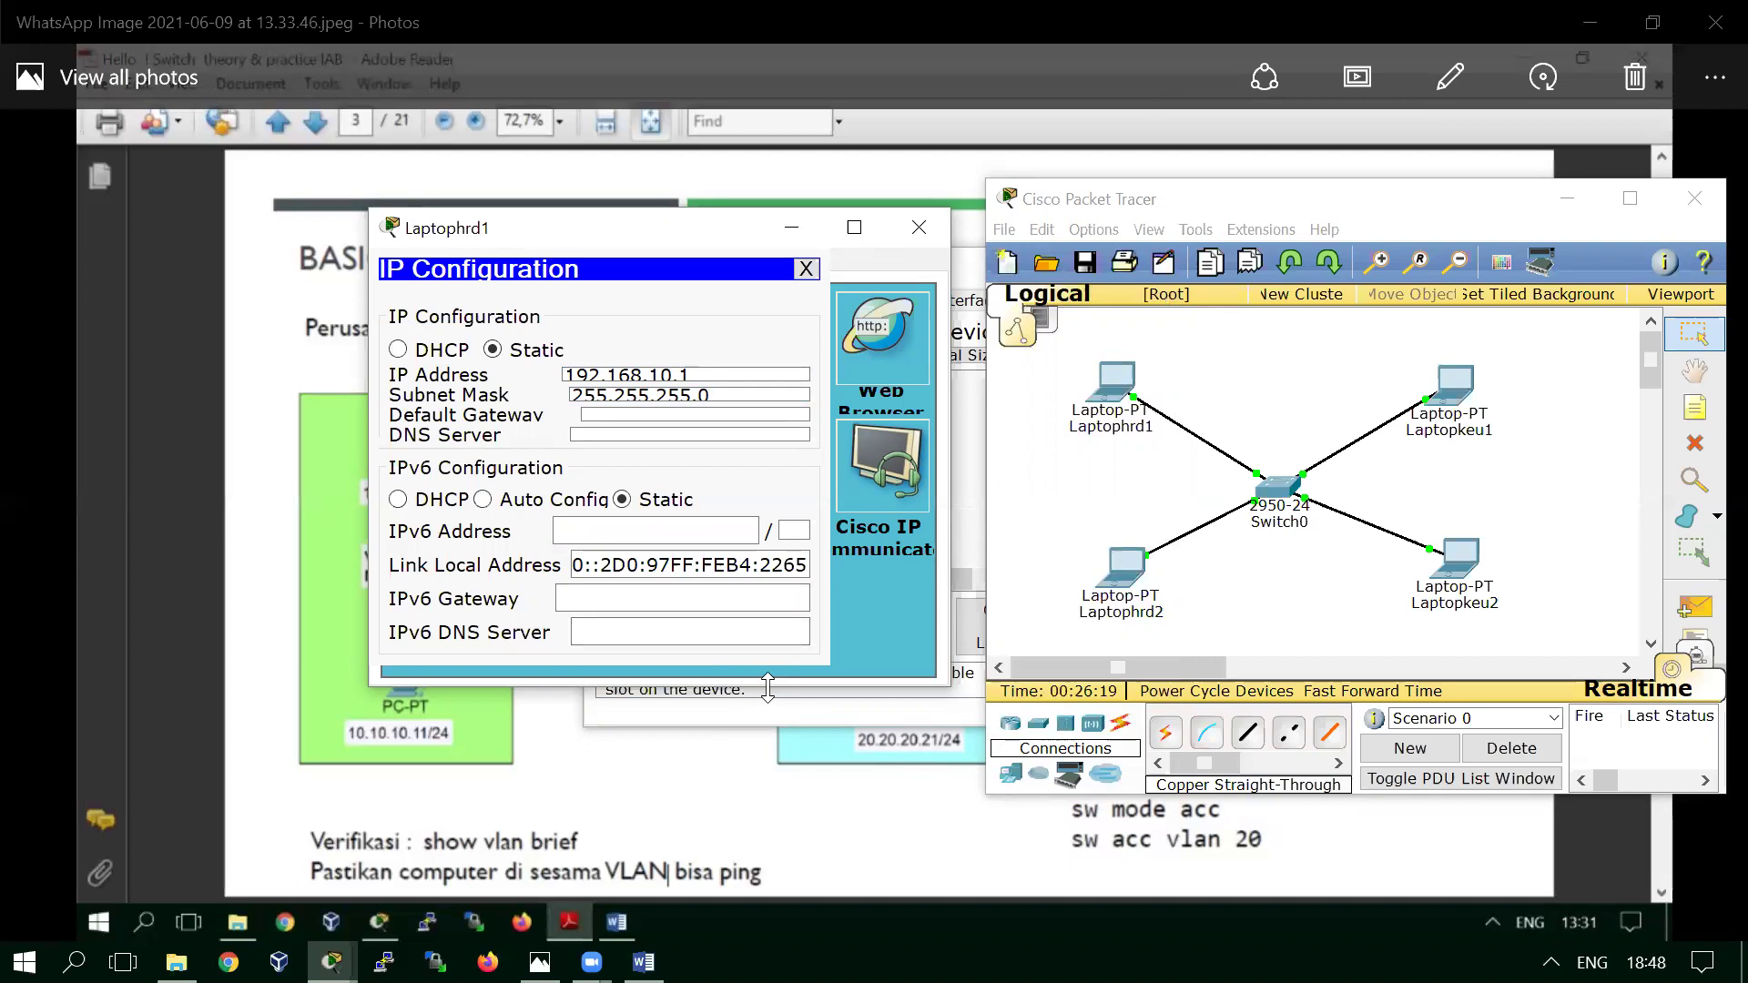
left_click_drag(768, 684, 769, 851)
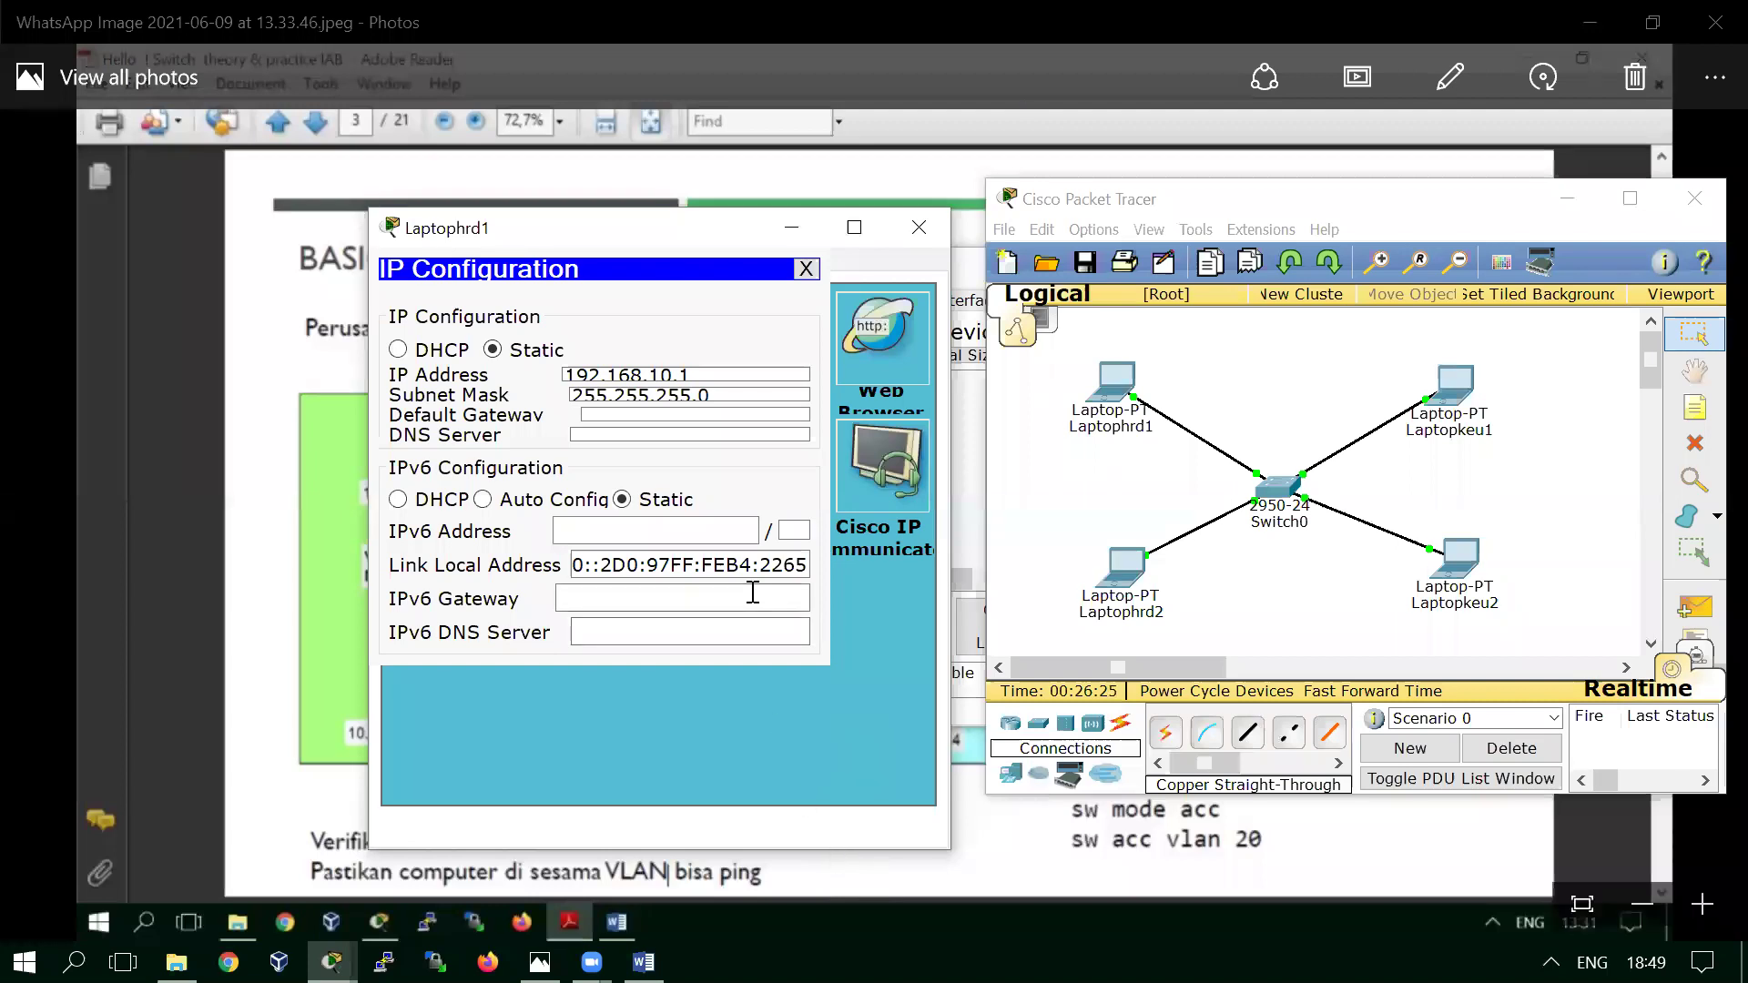
left_click(806, 269)
left_click(918, 227)
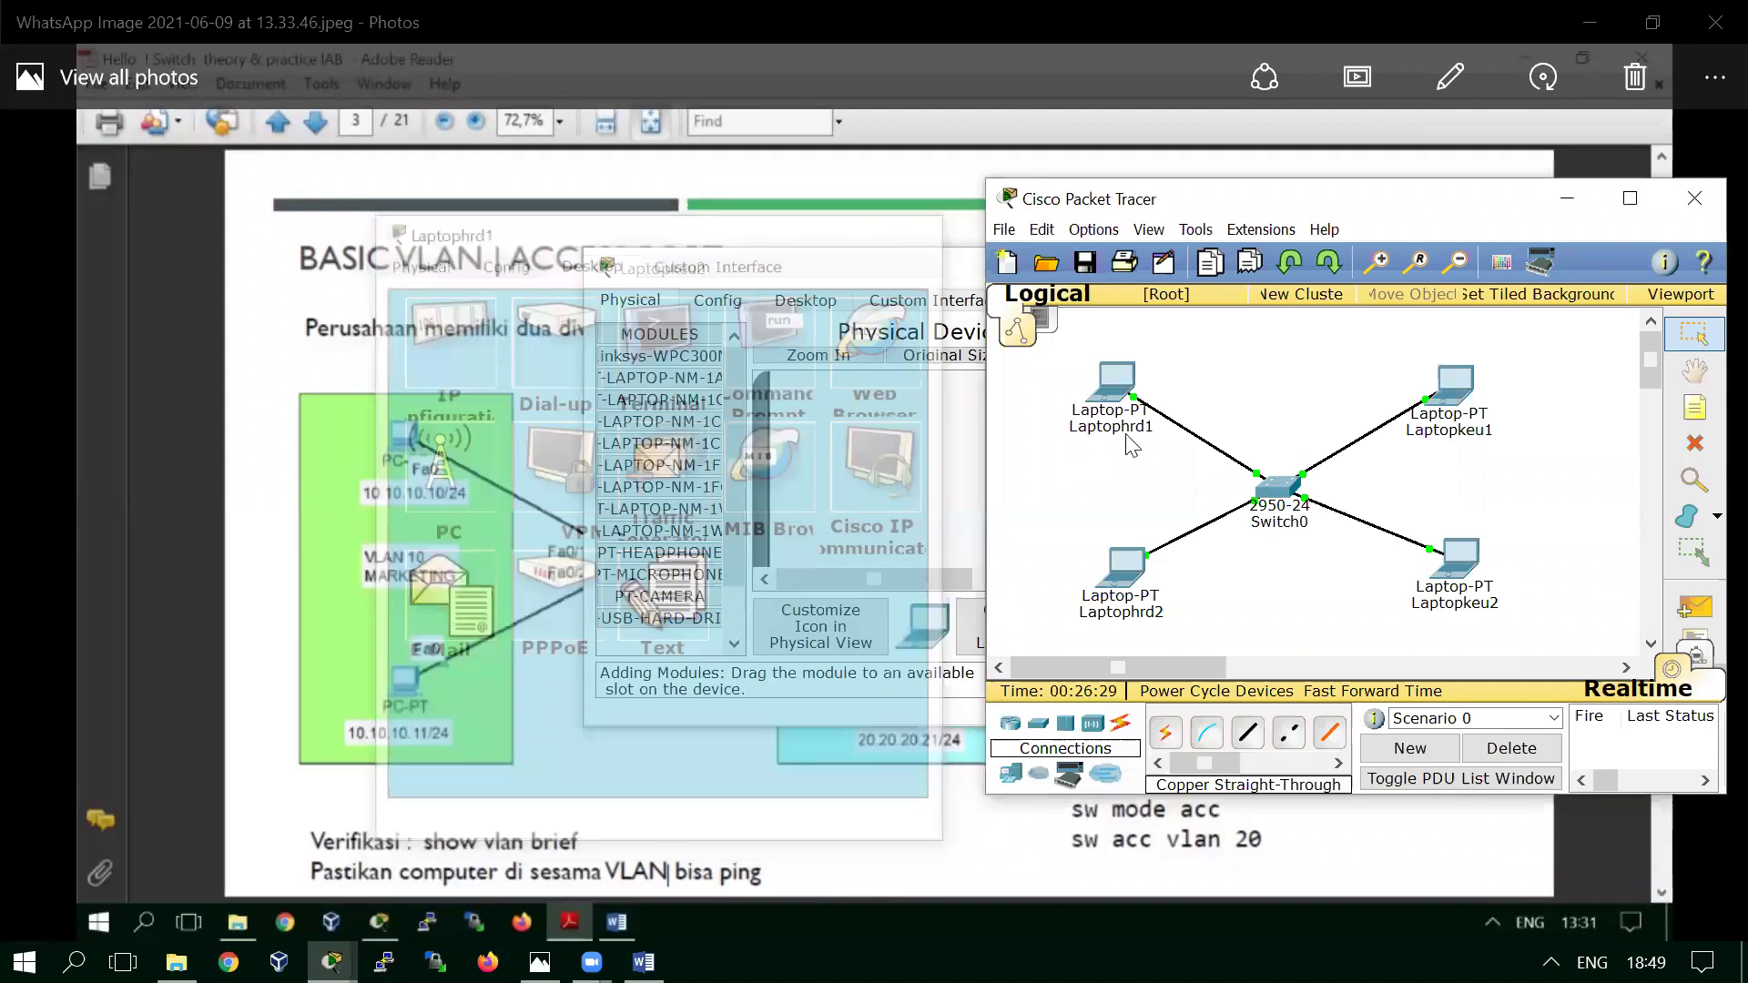
Step: Give Laptophrd2 the static IP address 192.168.10.2 with subnet mask 255.255.255.0 and close its configuration
left_click(1126, 566)
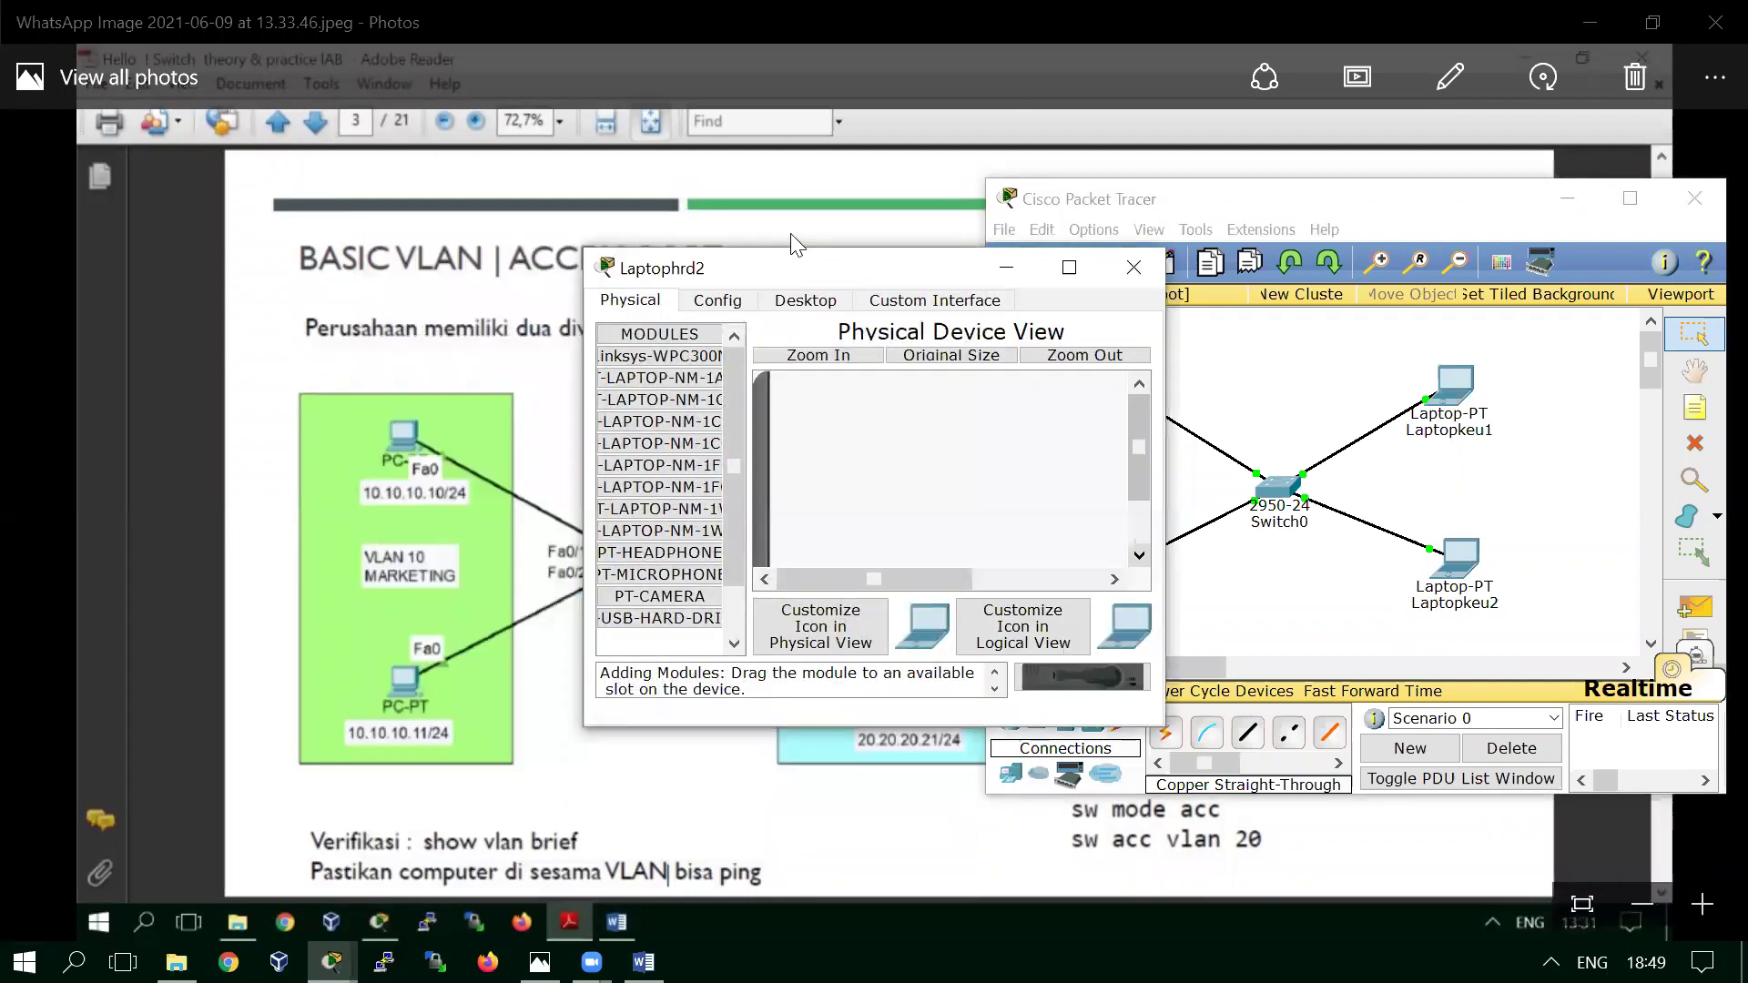
left_click(805, 303)
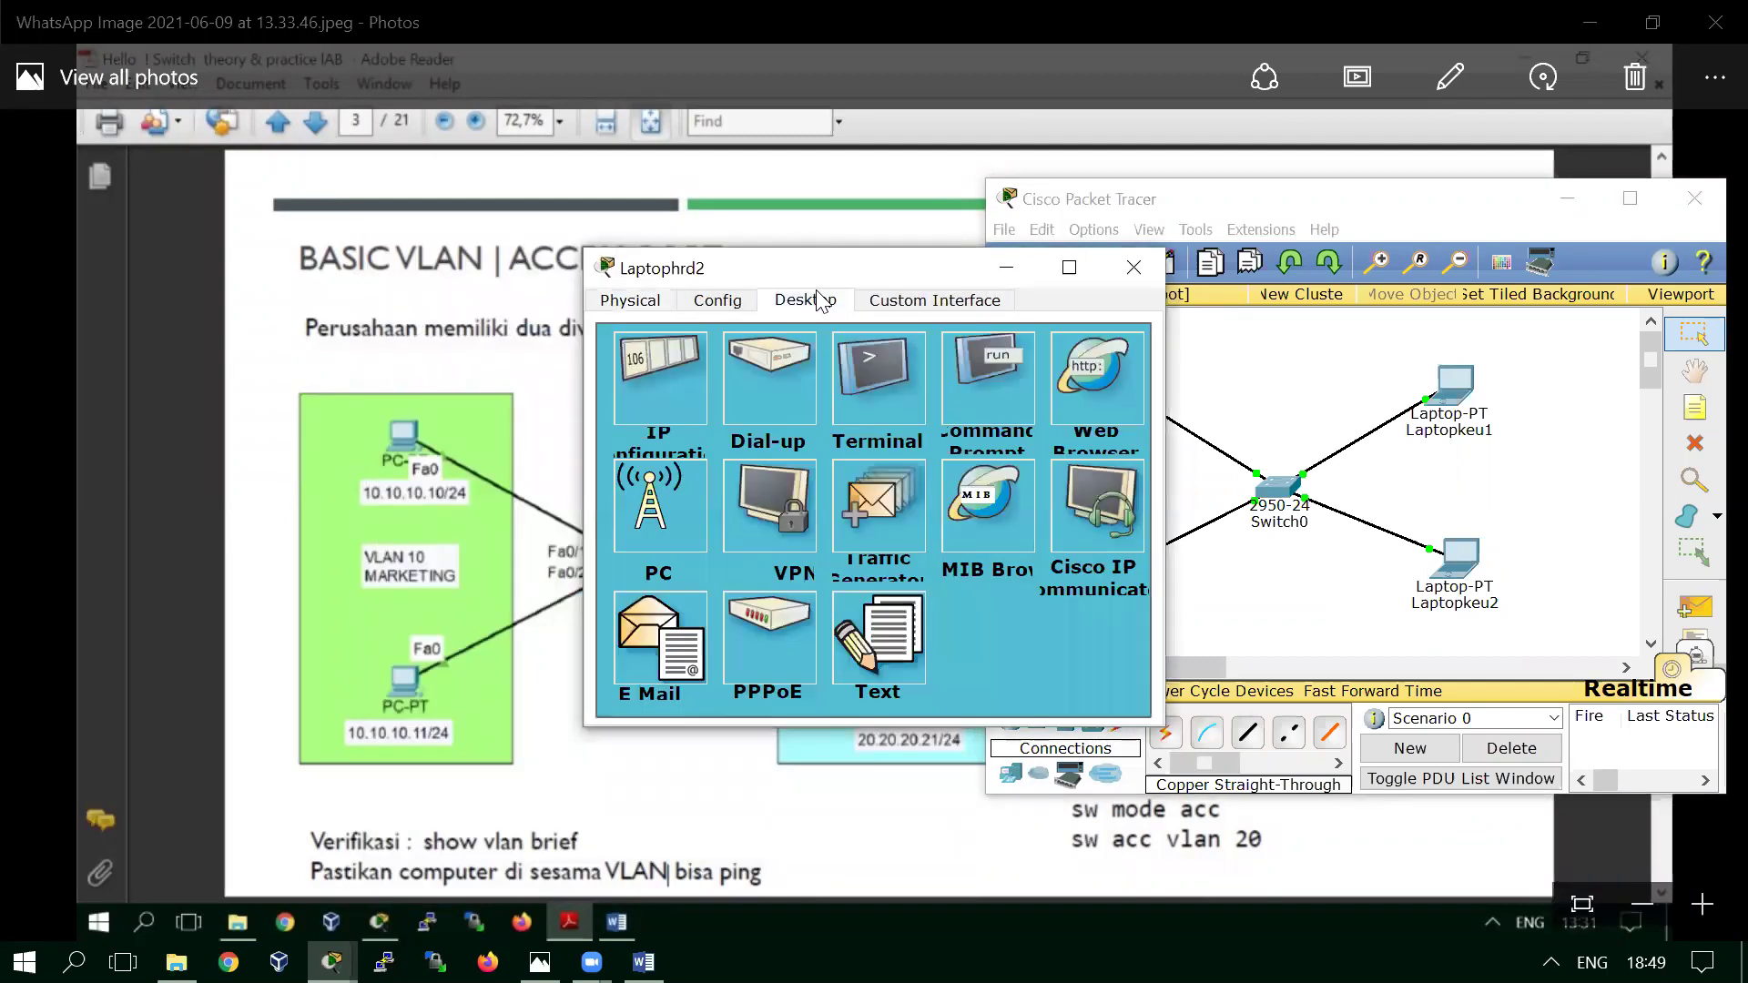
left_click(648, 386)
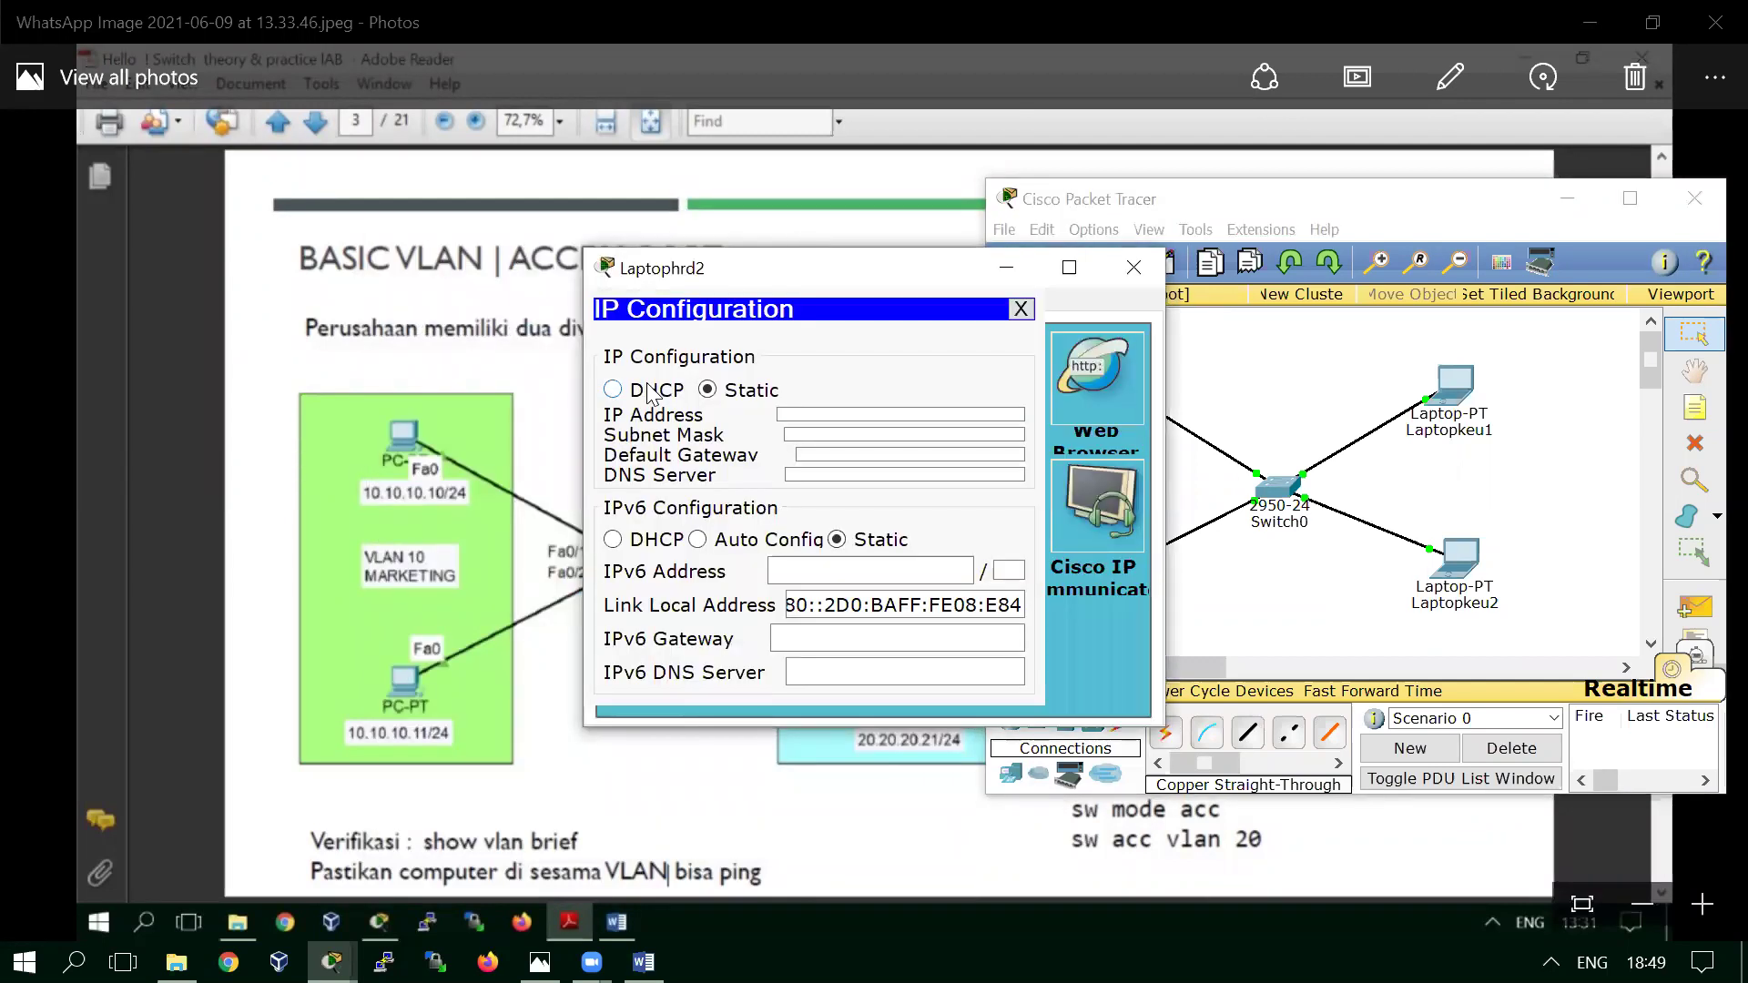
left_click(840, 415)
type("192.168")
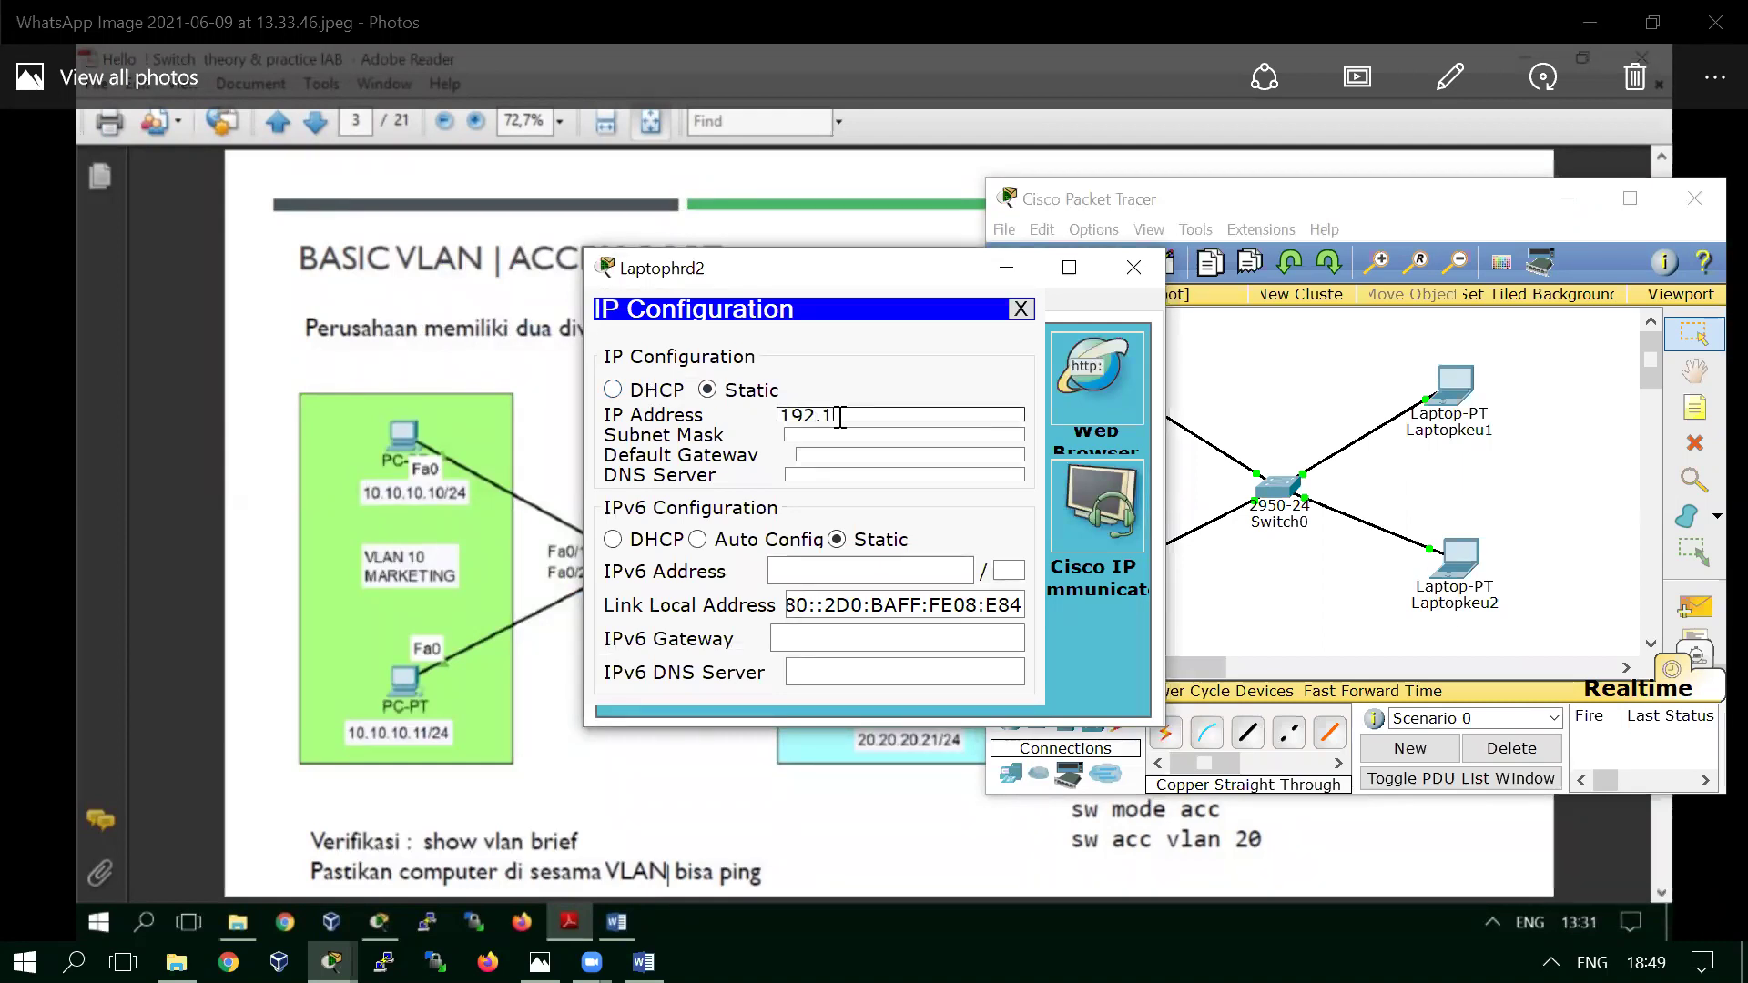
type(".10.2")
left_click(923, 441)
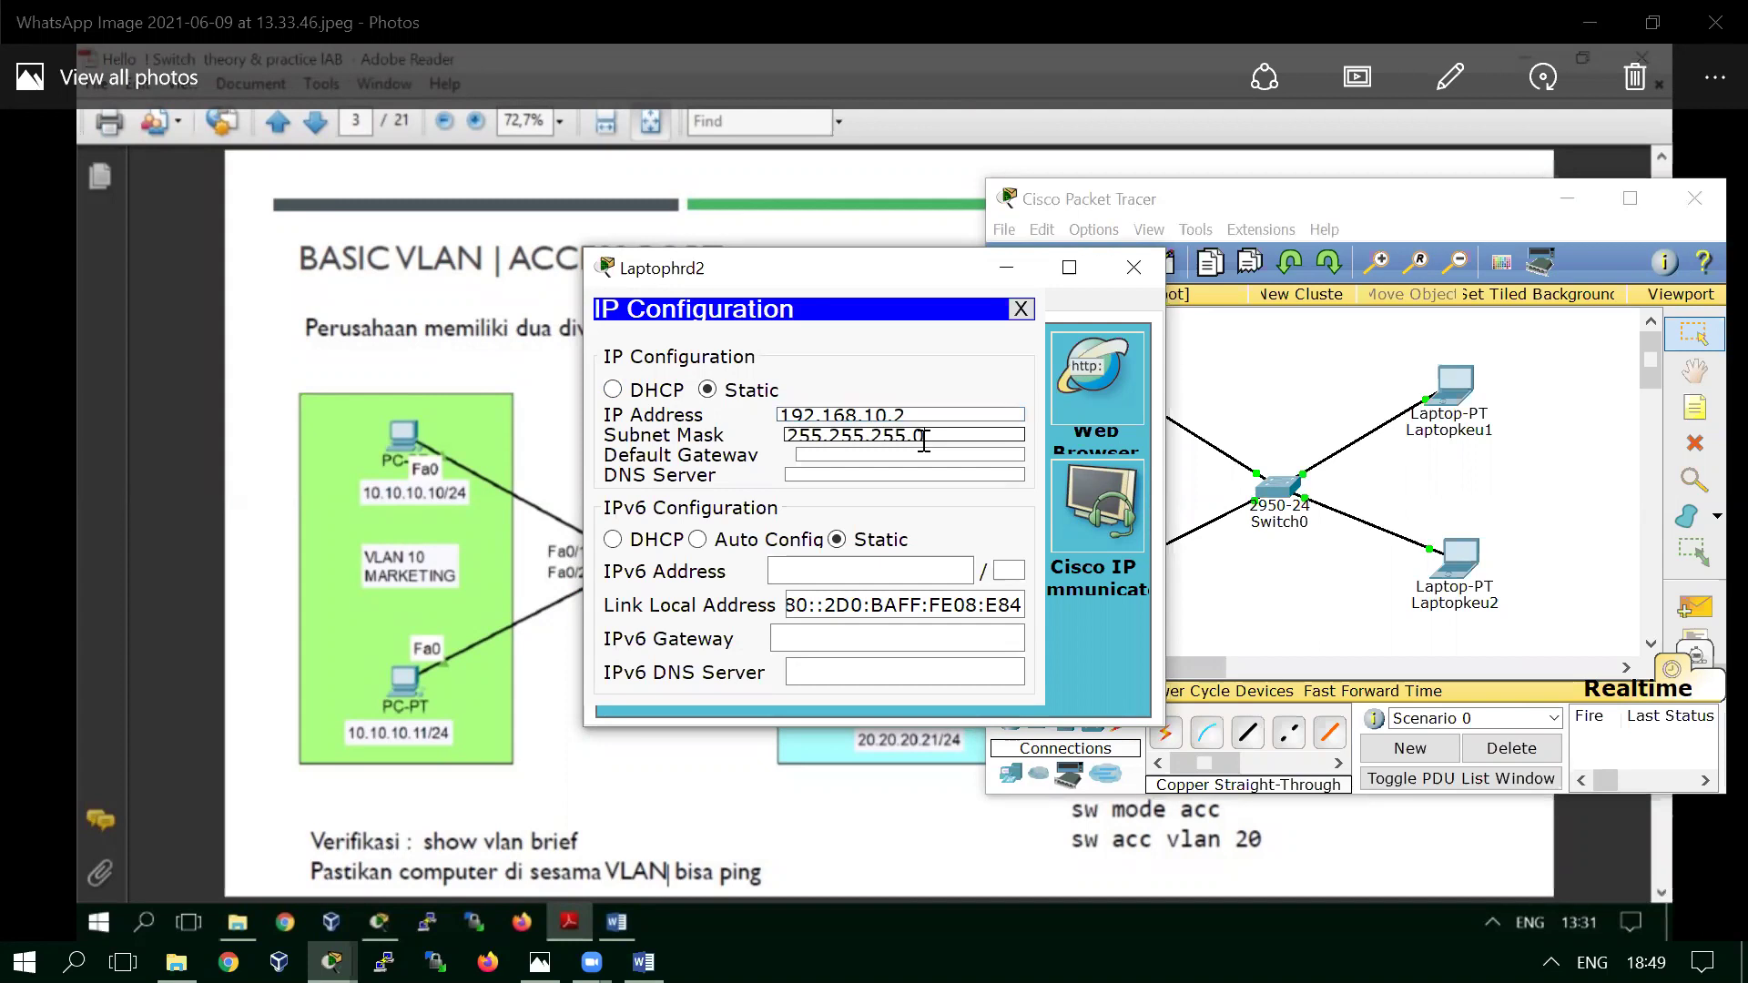
left_click(1020, 310)
left_click(1128, 275)
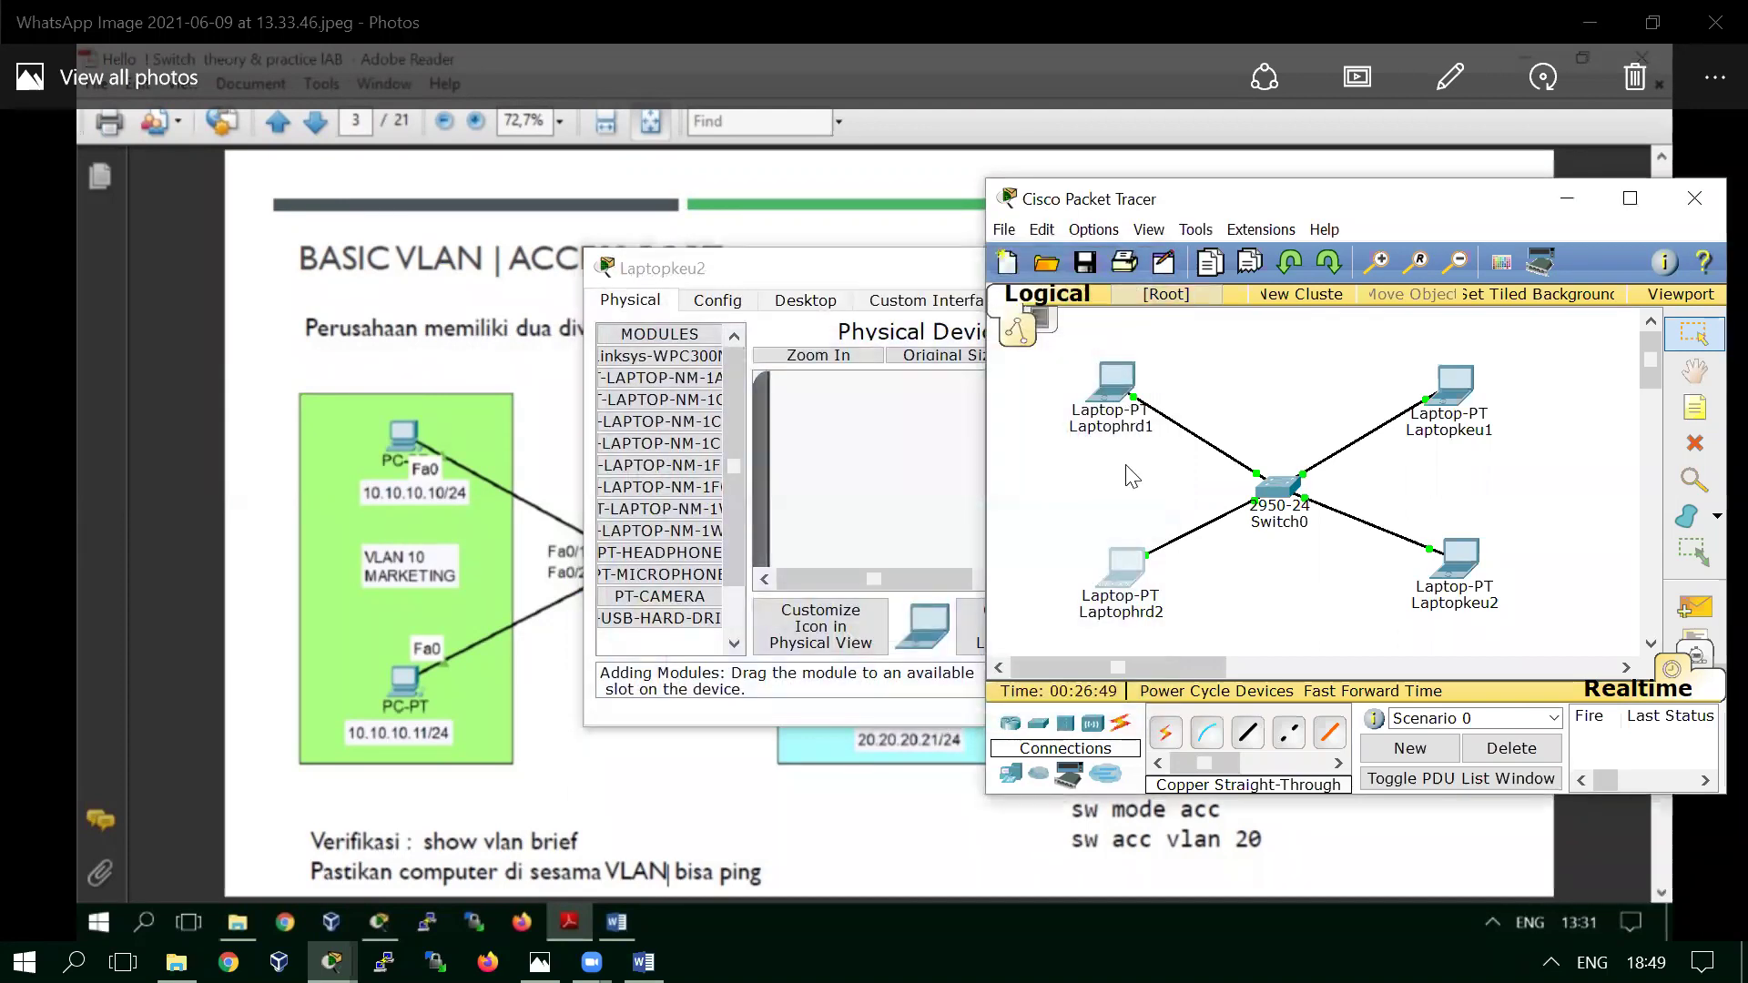
Step: Send a simple PDU from Laptophrd1 to Laptophrd2 to test their connection
left_click(1693, 607)
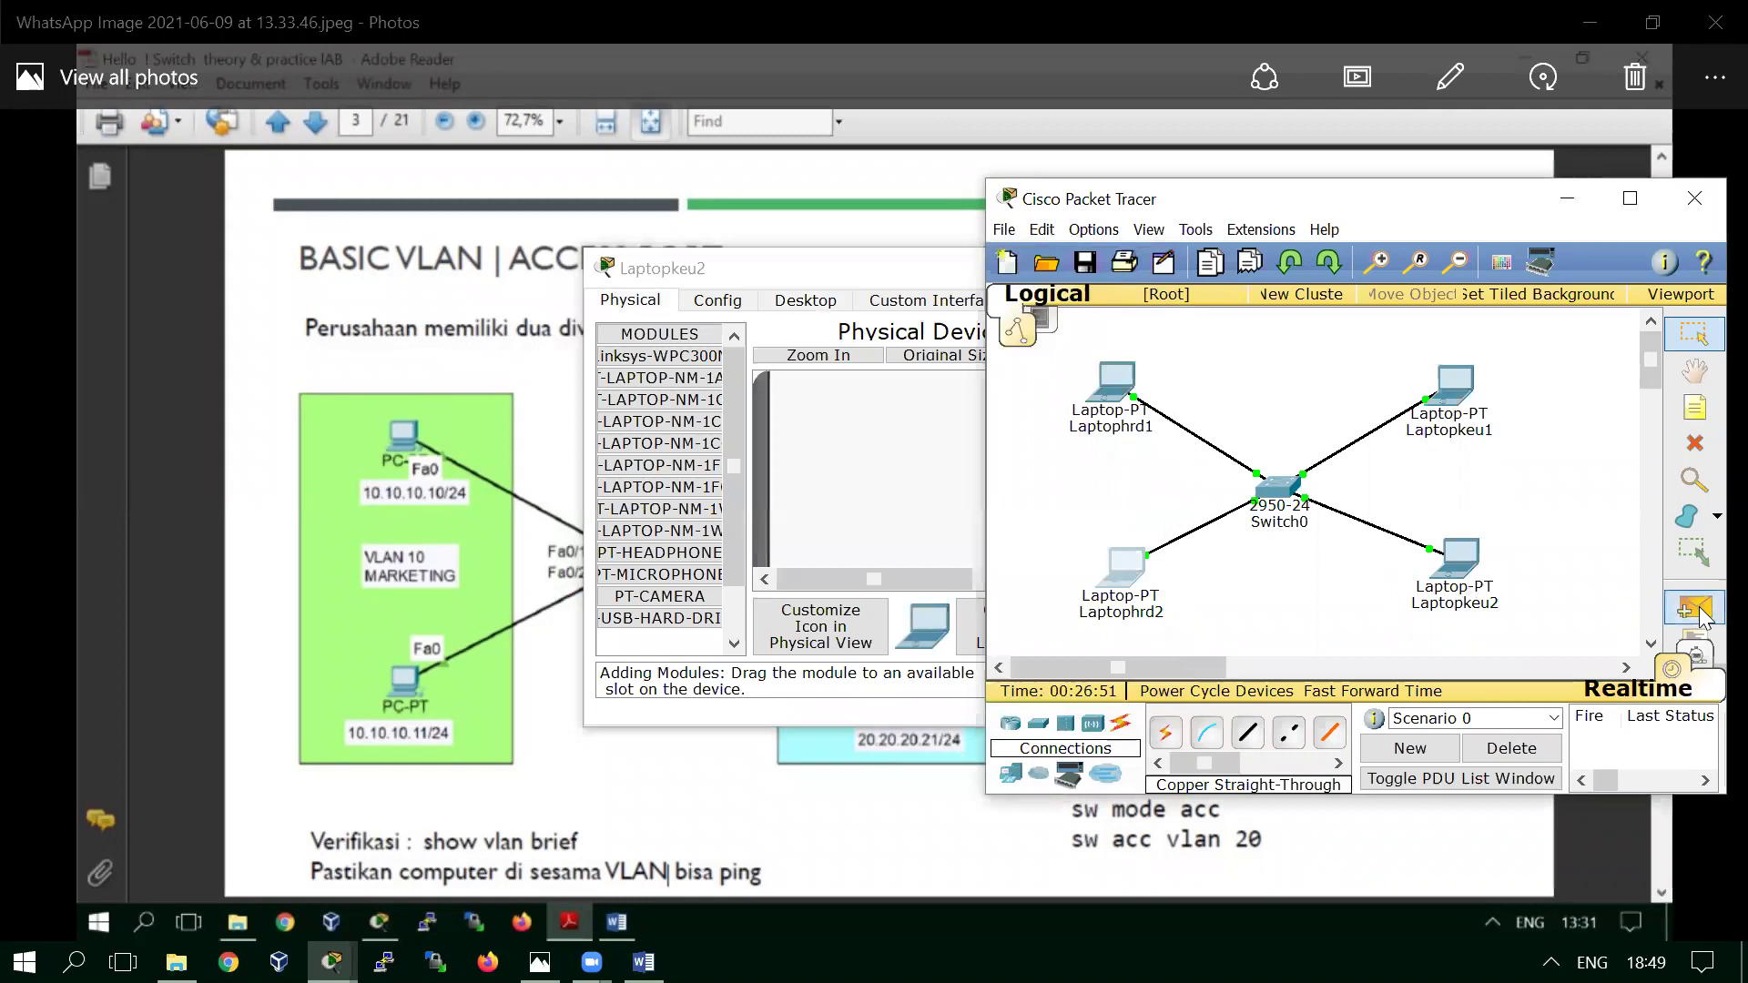
left_click(1119, 378)
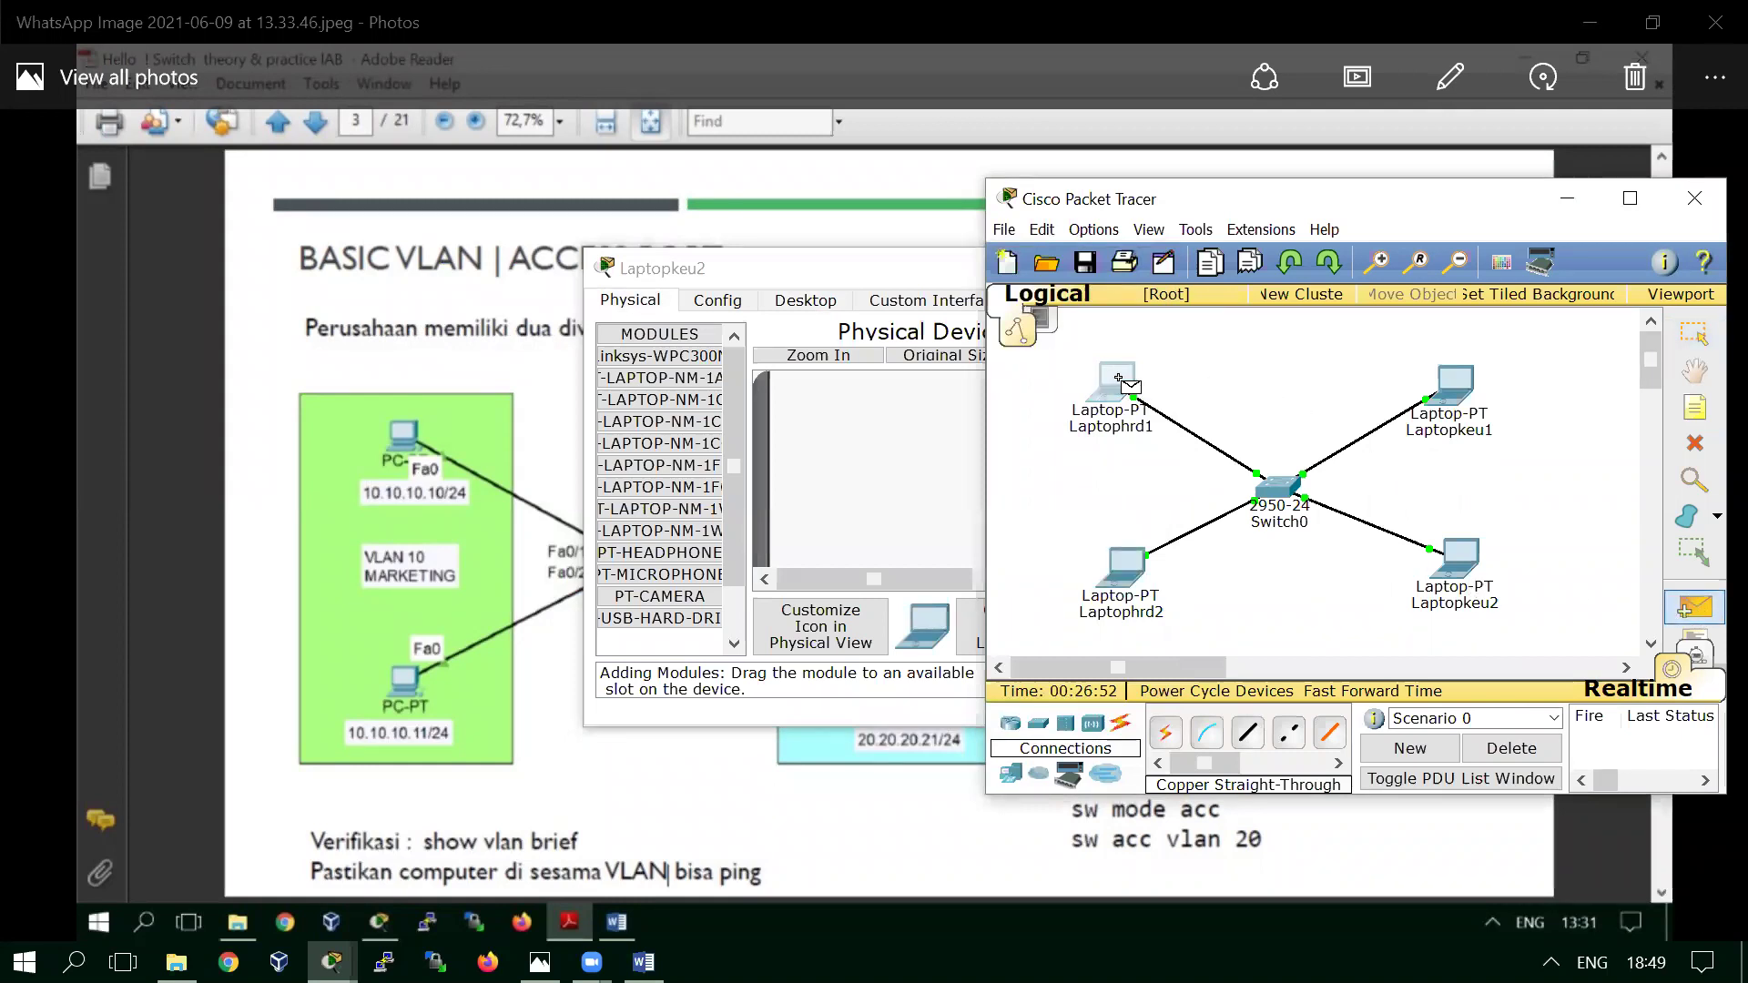
left_click(1117, 559)
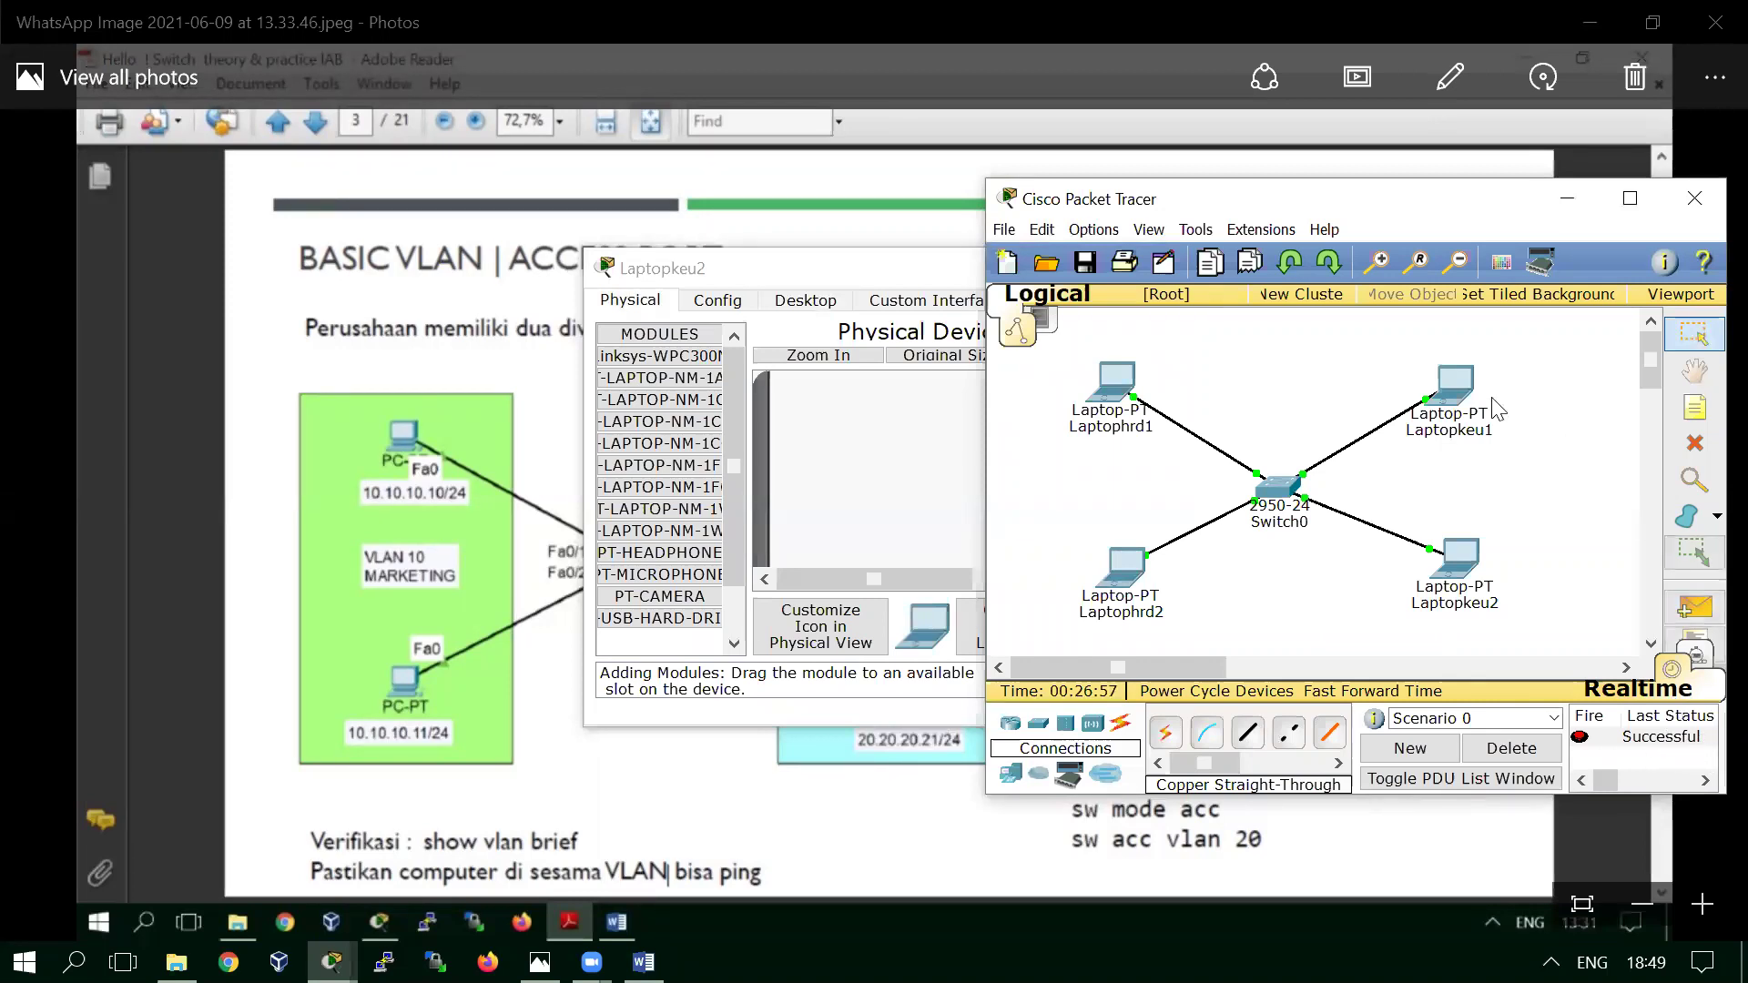
Step: Give Laptopkeu1 the static IP address 192.168.10.3 with subnet mask 255.255.255.0 and close its configuration
left_click(1454, 390)
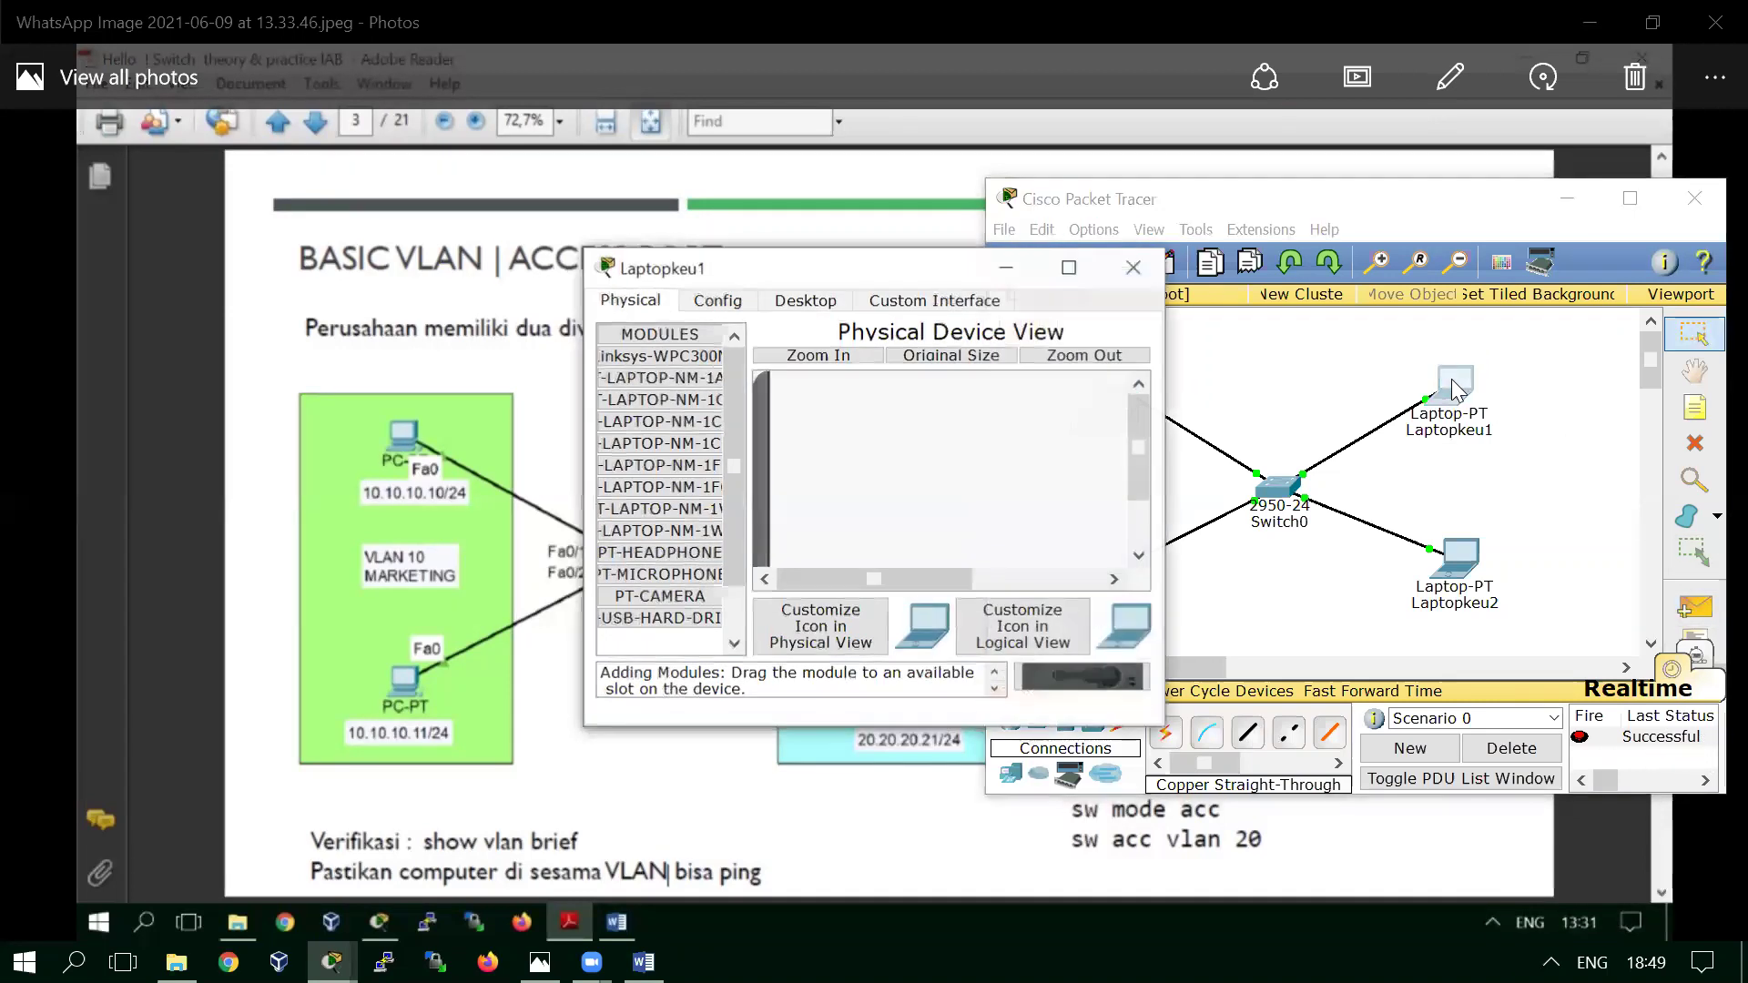
left_click(814, 304)
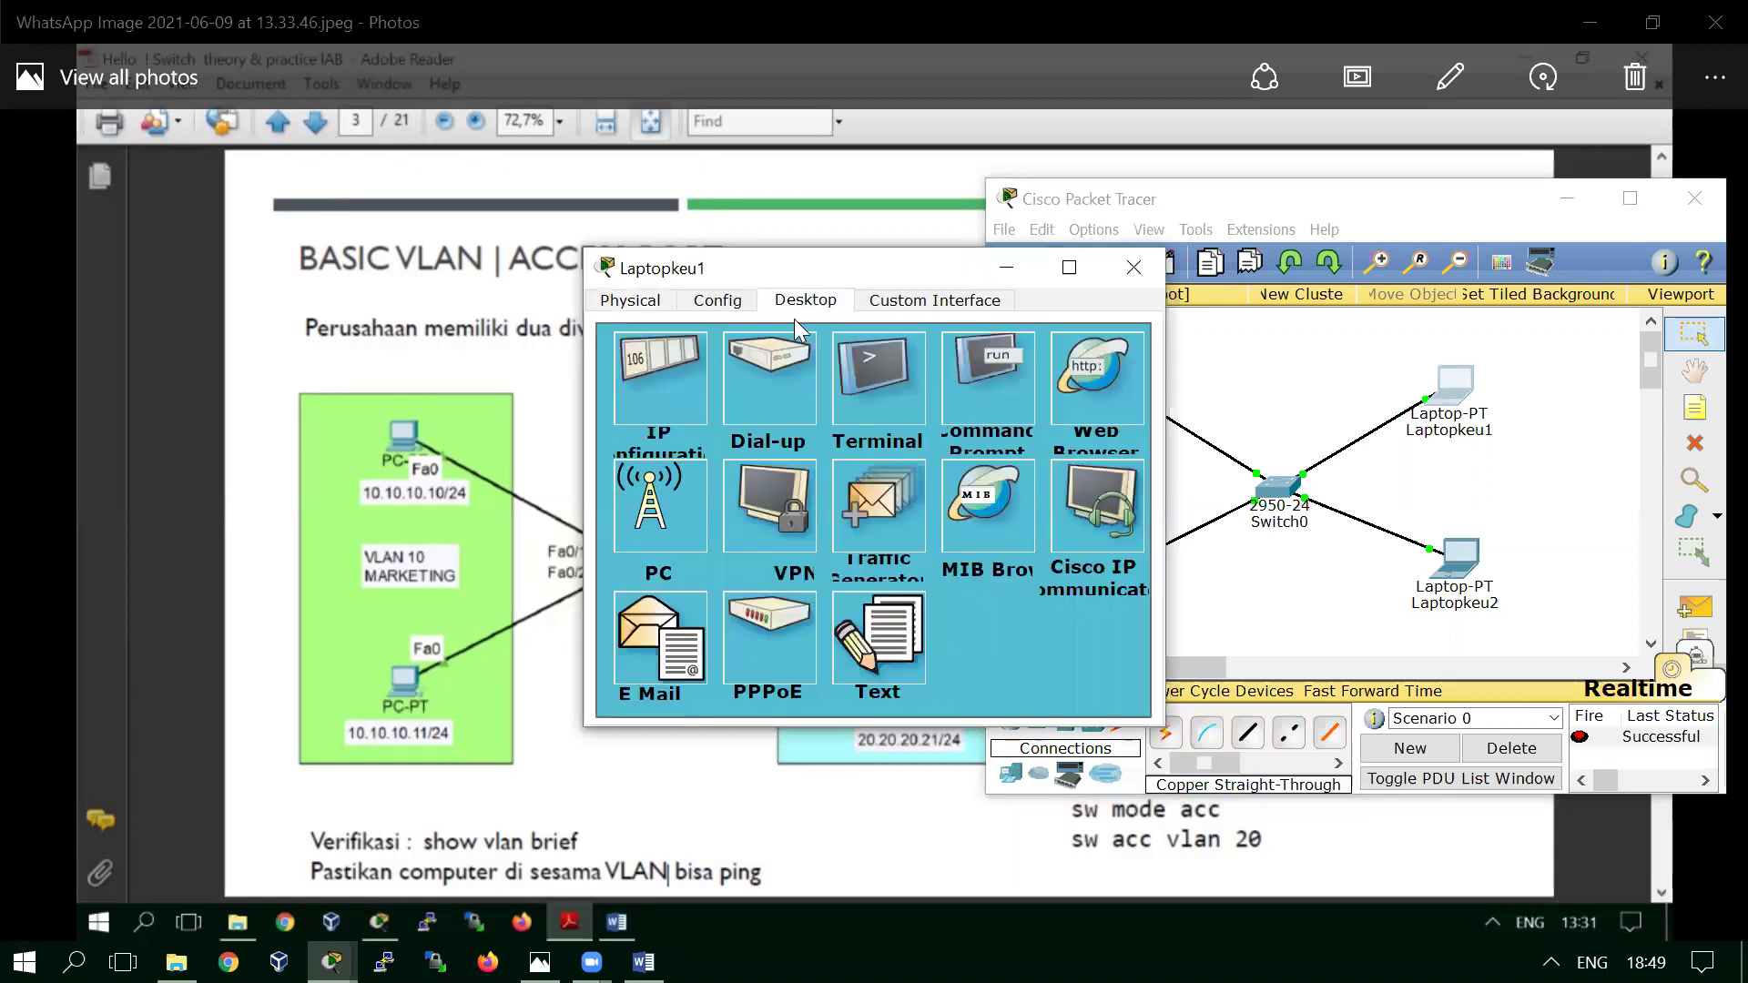
left_click(664, 370)
left_click(805, 415)
type("192.1")
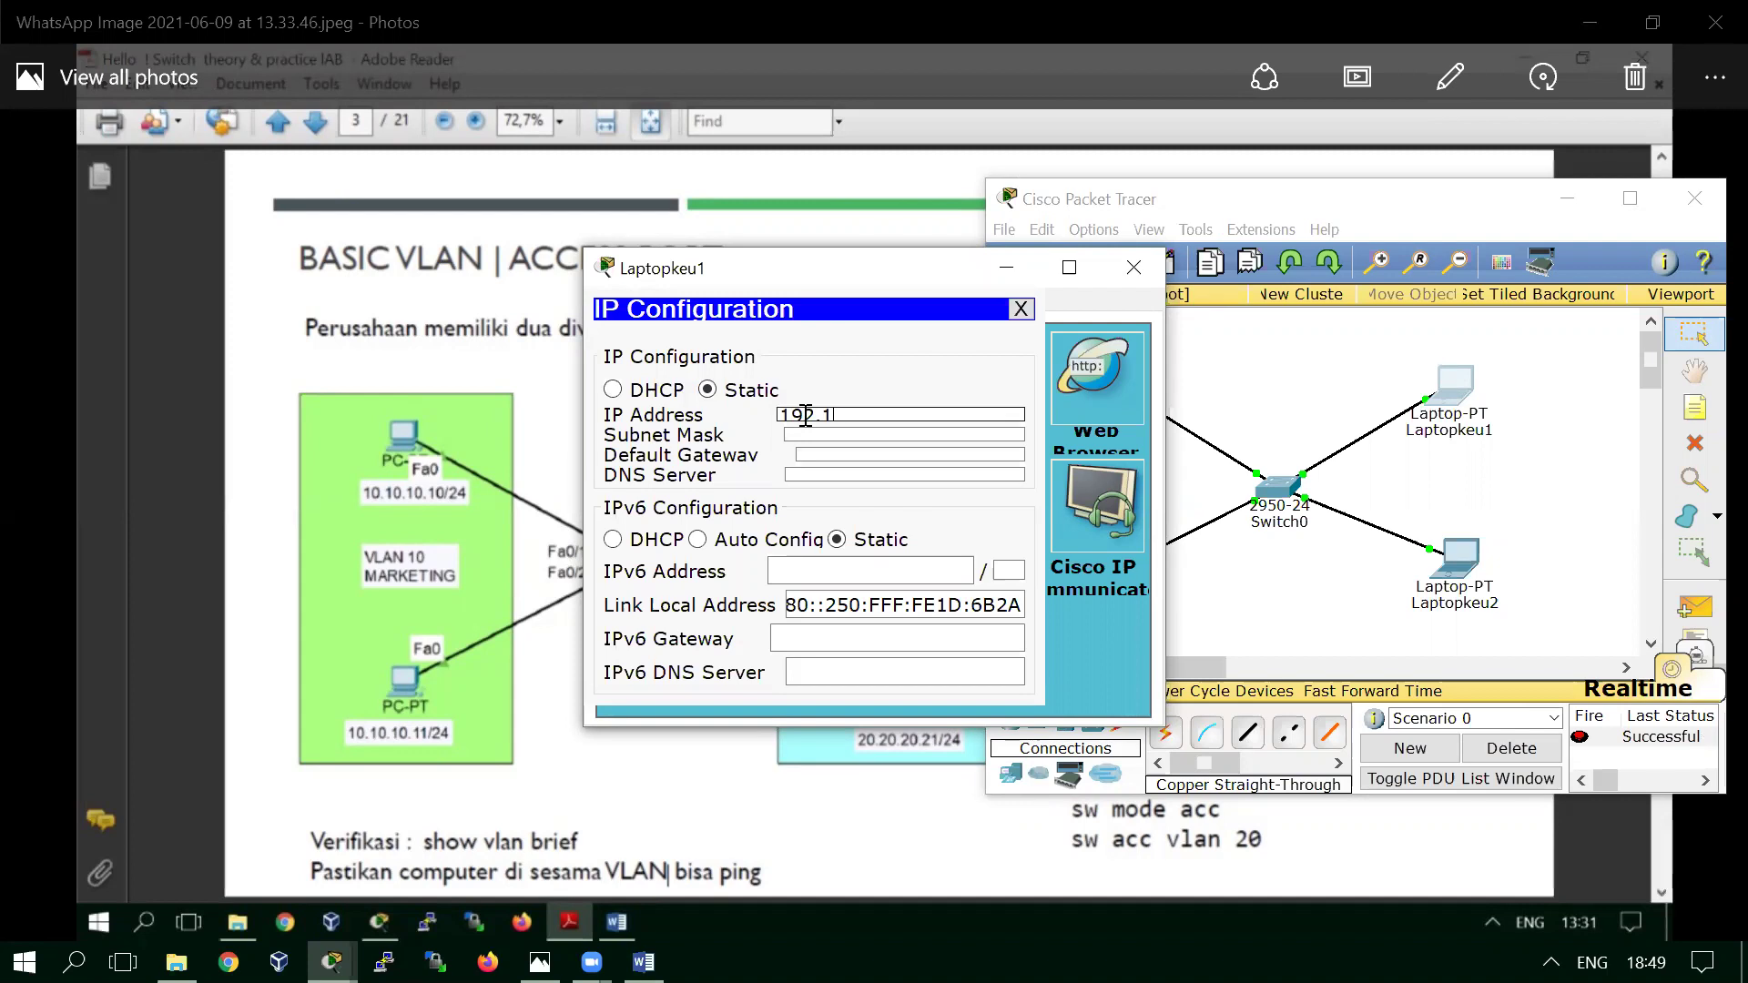
type("68.10.3")
left_click(842, 433)
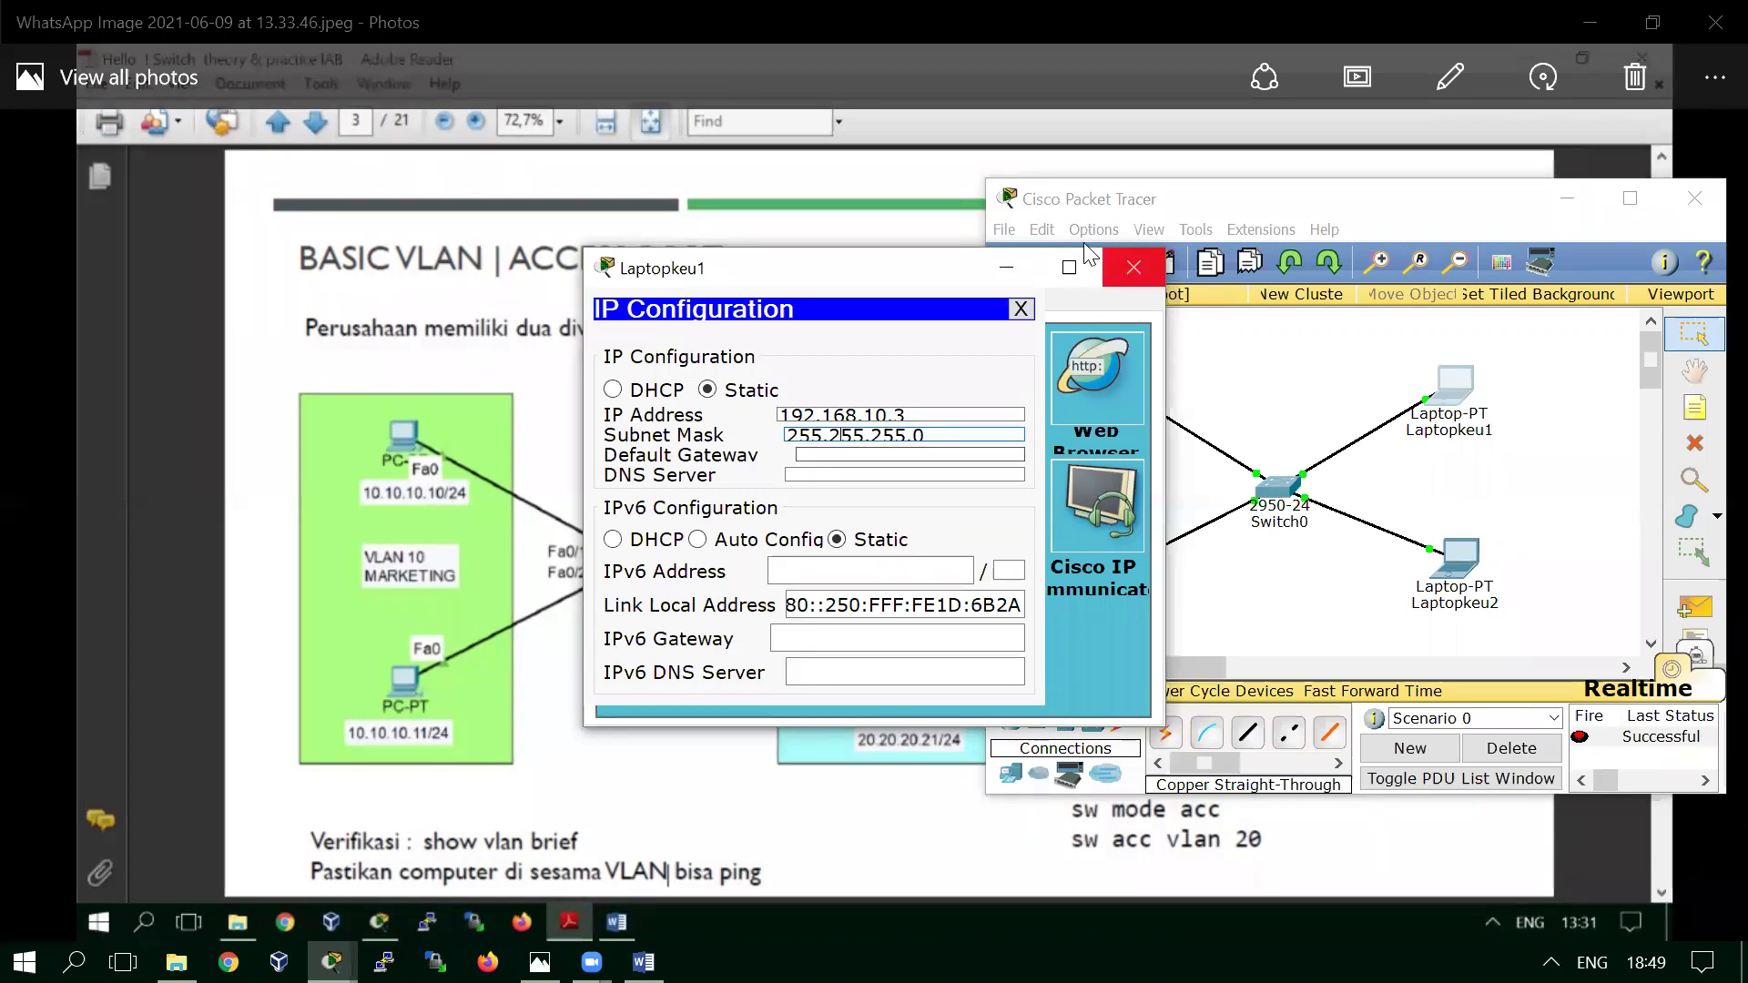
left_click(1026, 308)
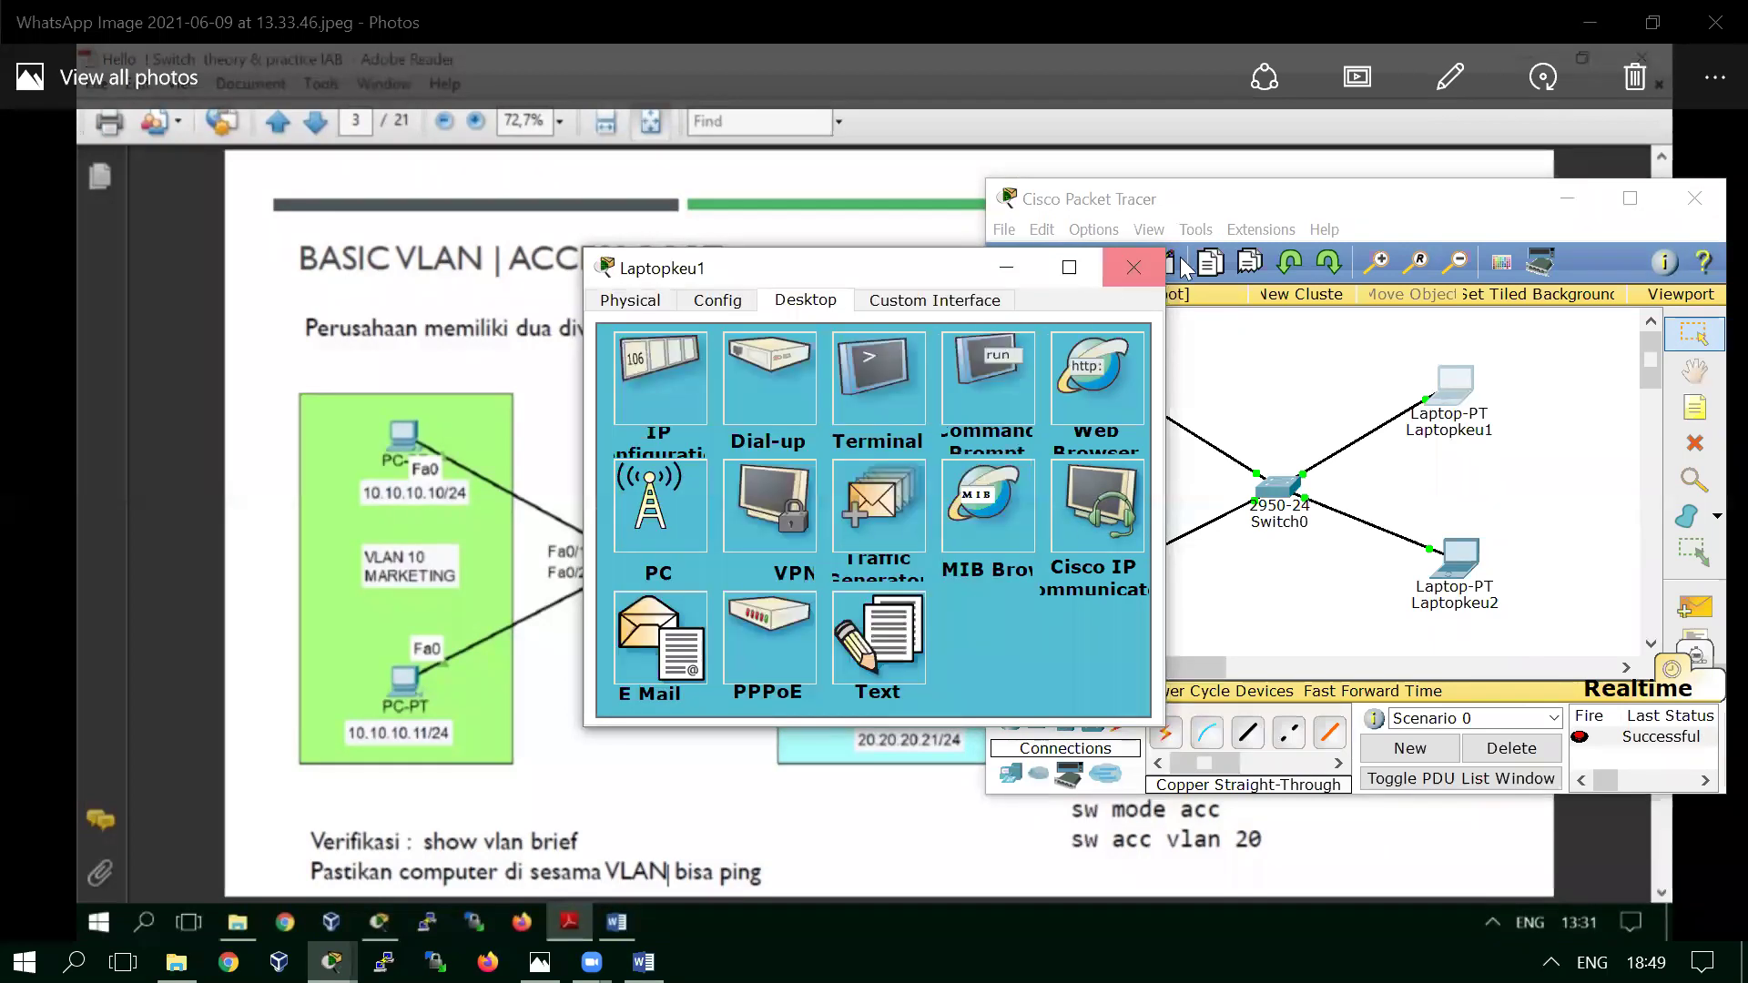
left_click(1133, 267)
Step: Give Laptopkeu2 the static IP address 192.168.10.4 with subnet mask 255.255.255.0 and close its configuration
left_click(1458, 559)
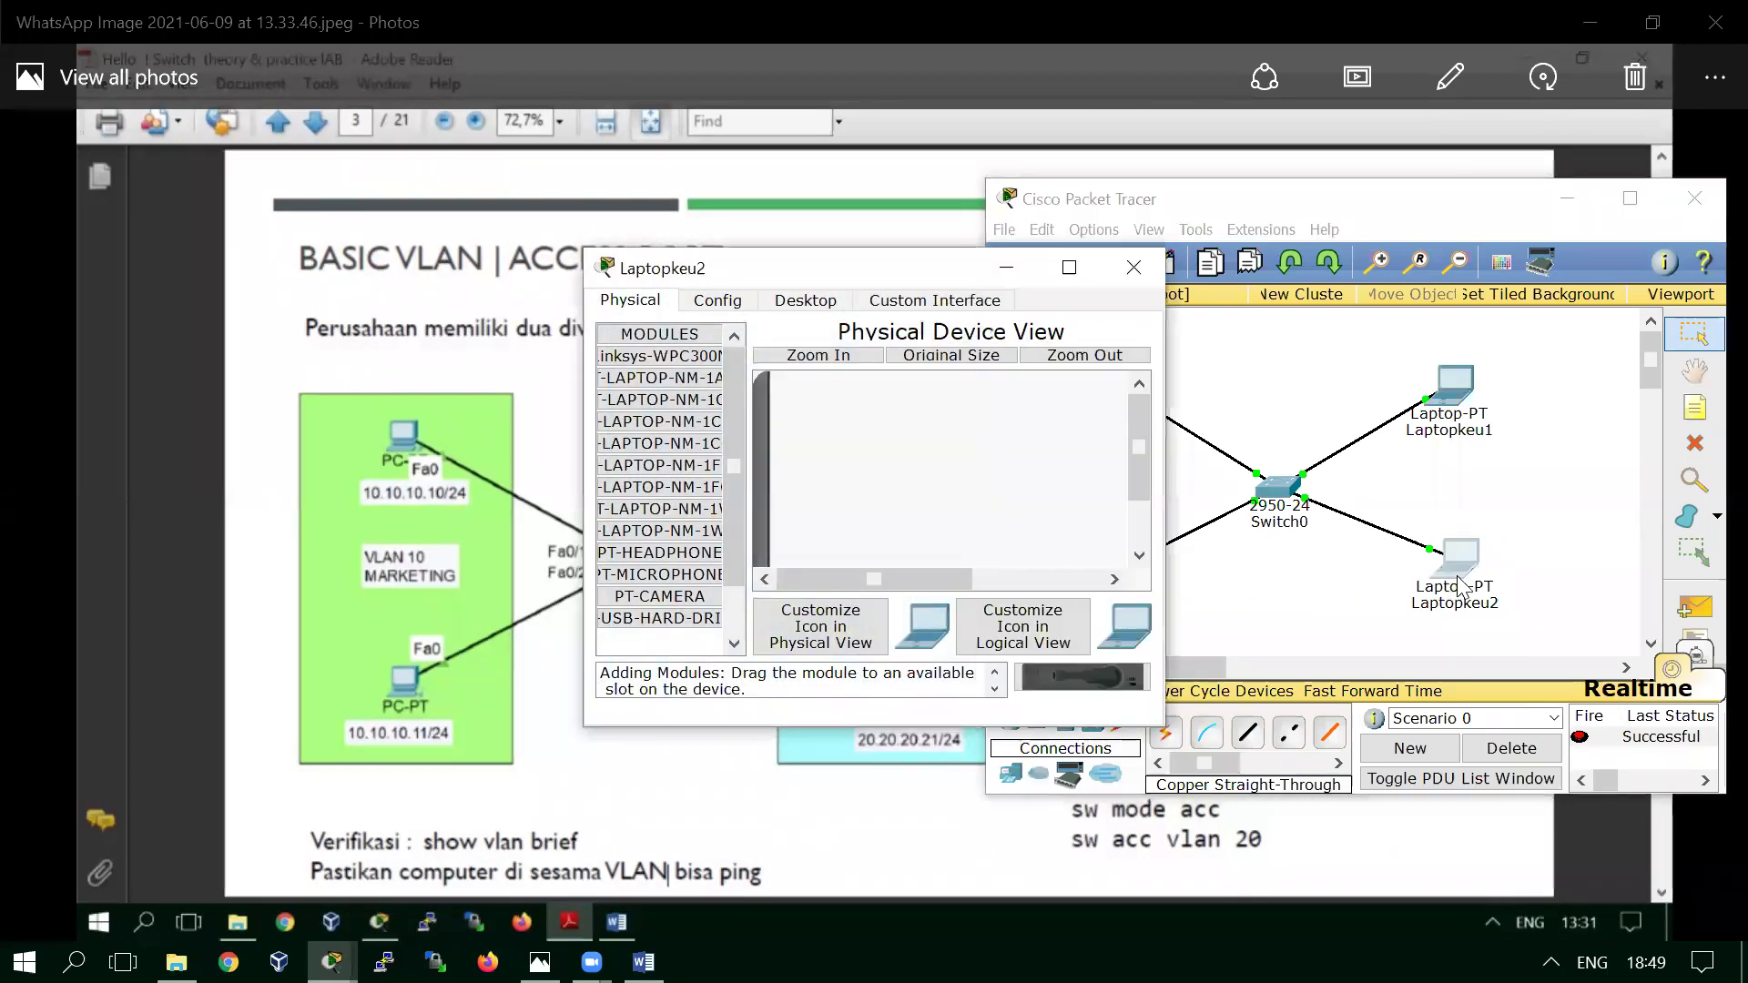
left_click(804, 301)
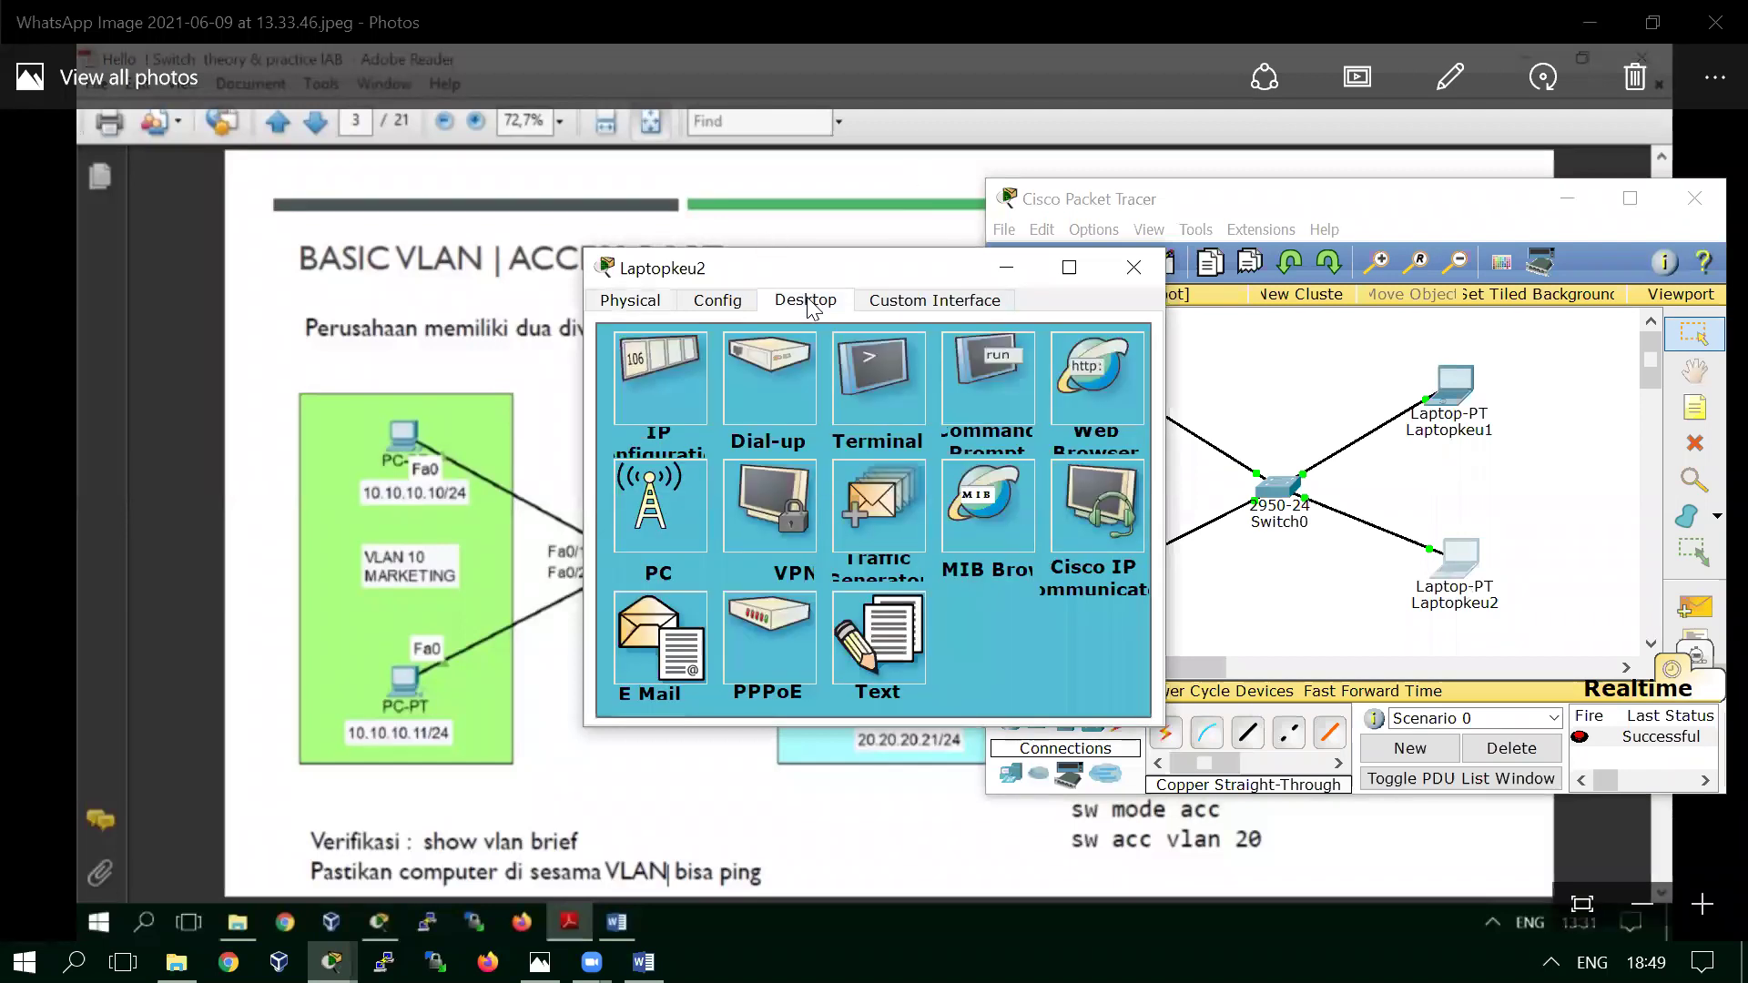
left_click(666, 413)
left_click(814, 411)
type("192")
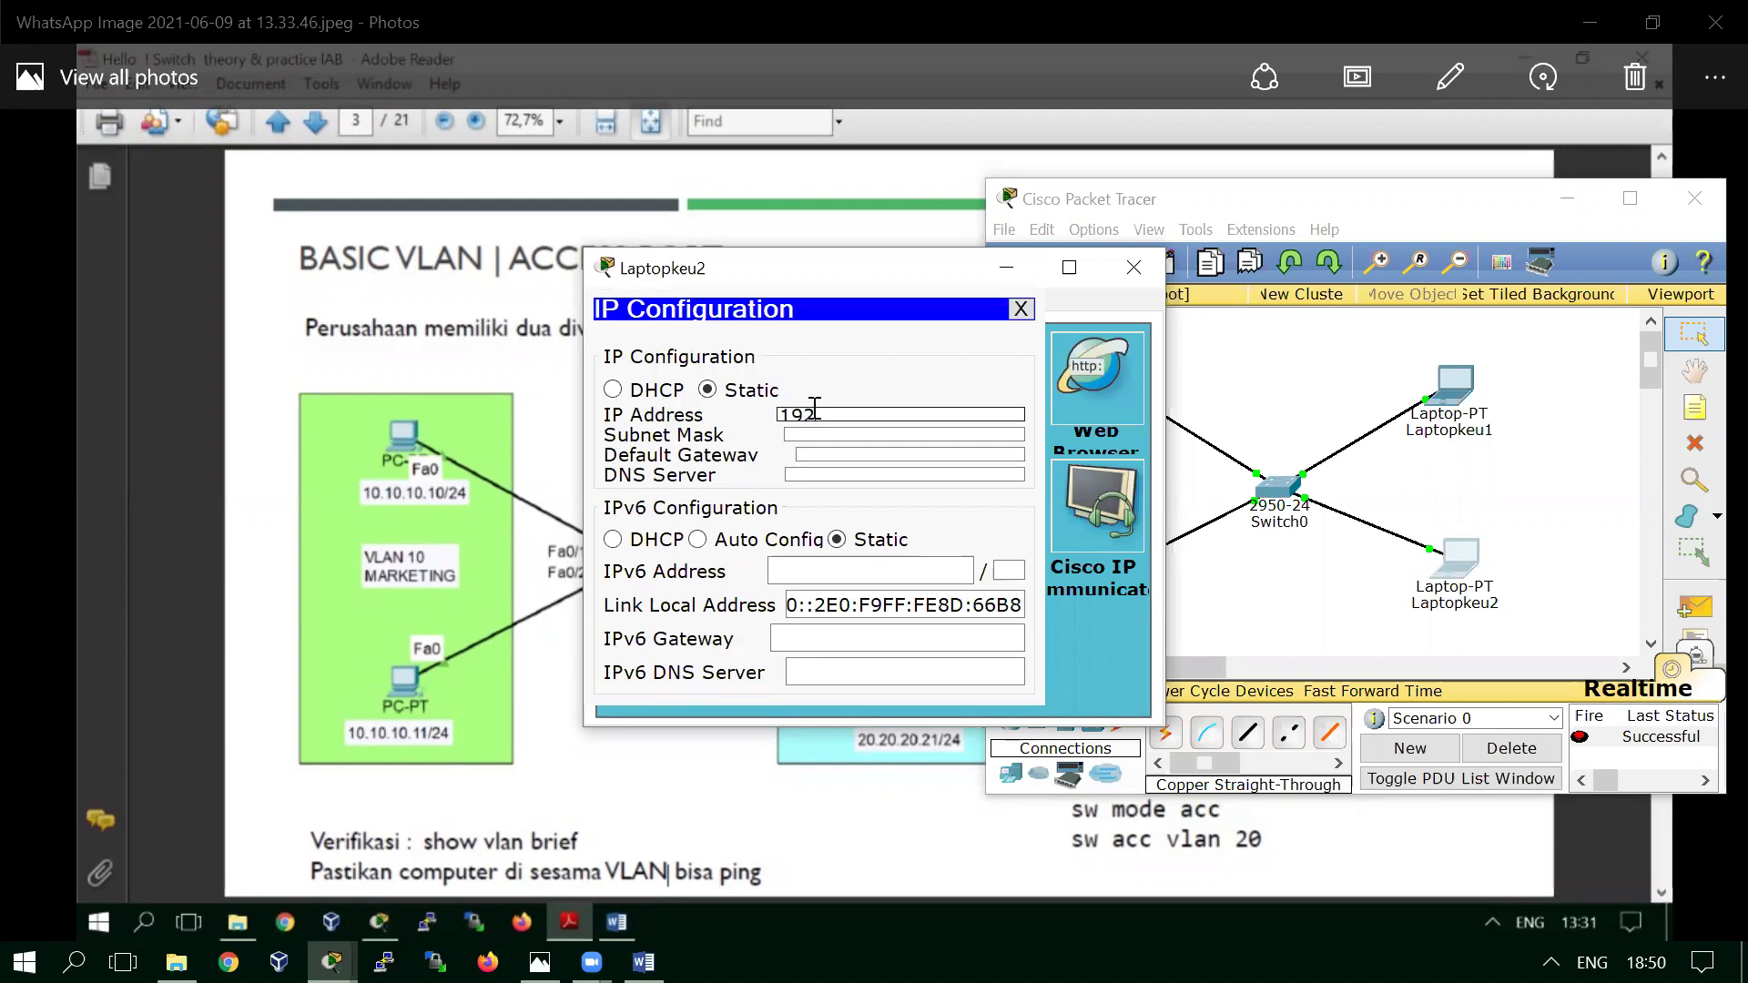
type(".168.10.4")
key("Tab")
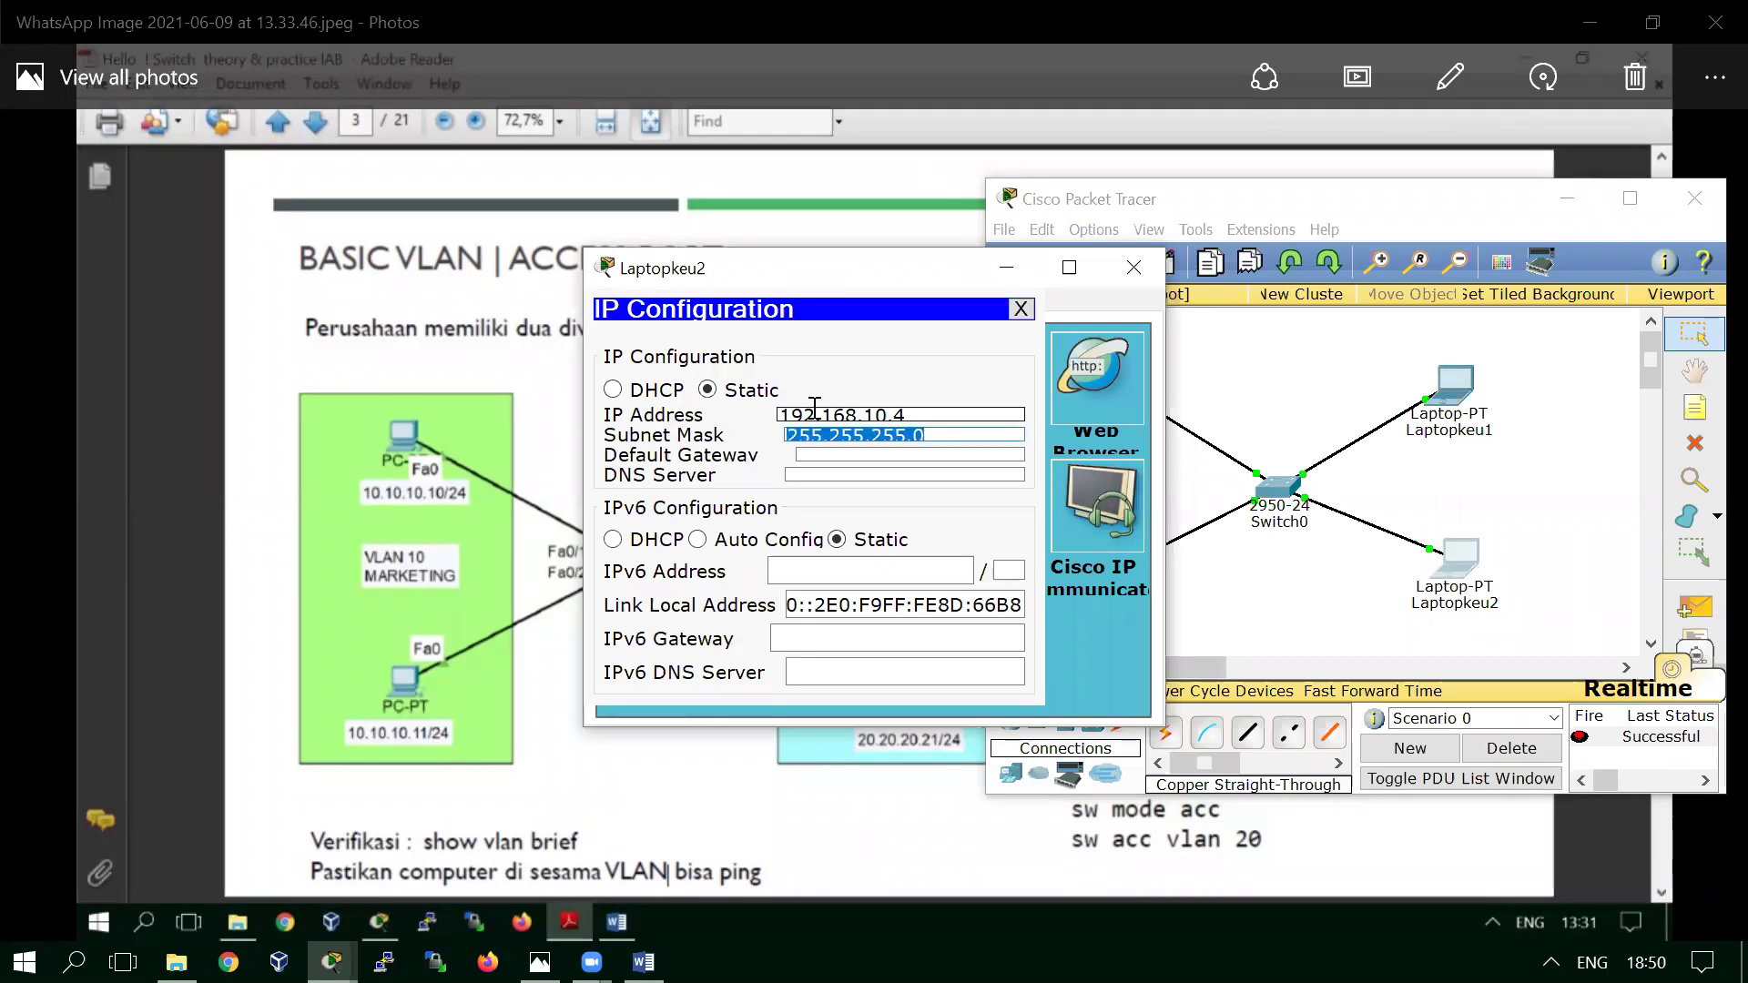
left_click(1133, 266)
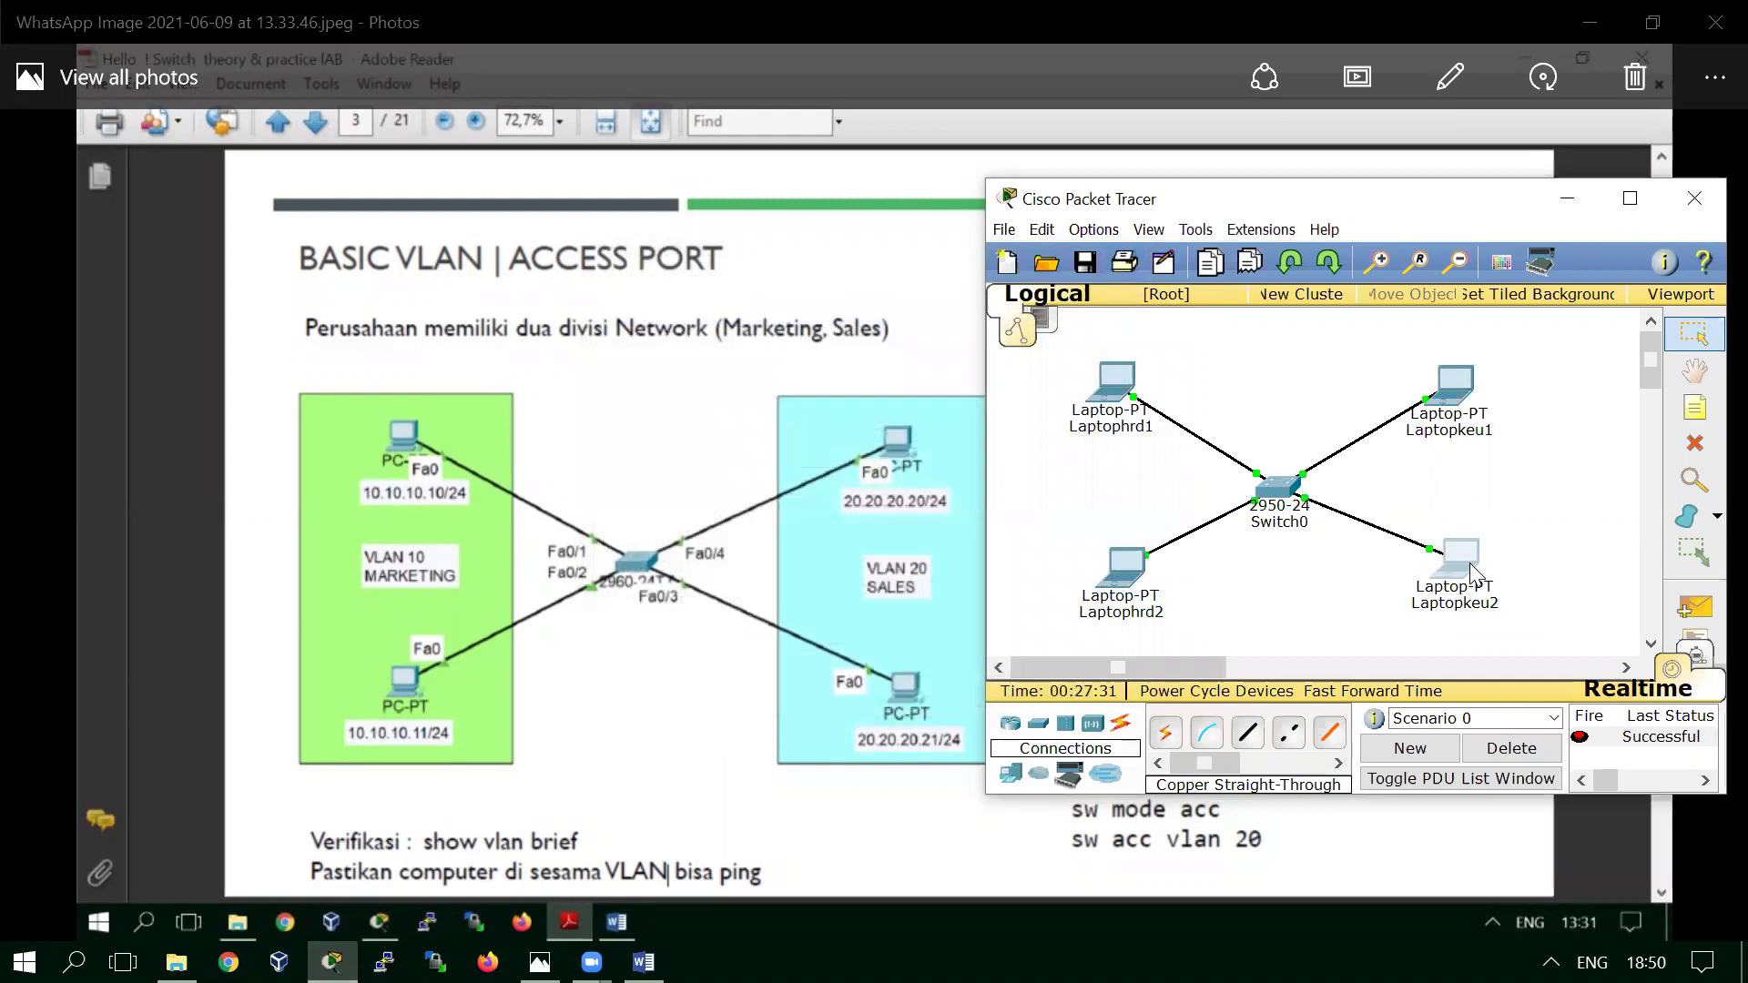
Step: Clear the earlier PDU result and send a simple PDU from Laptophrd1 to Laptopkeu2 to test their connection
mouse_move(1471, 574)
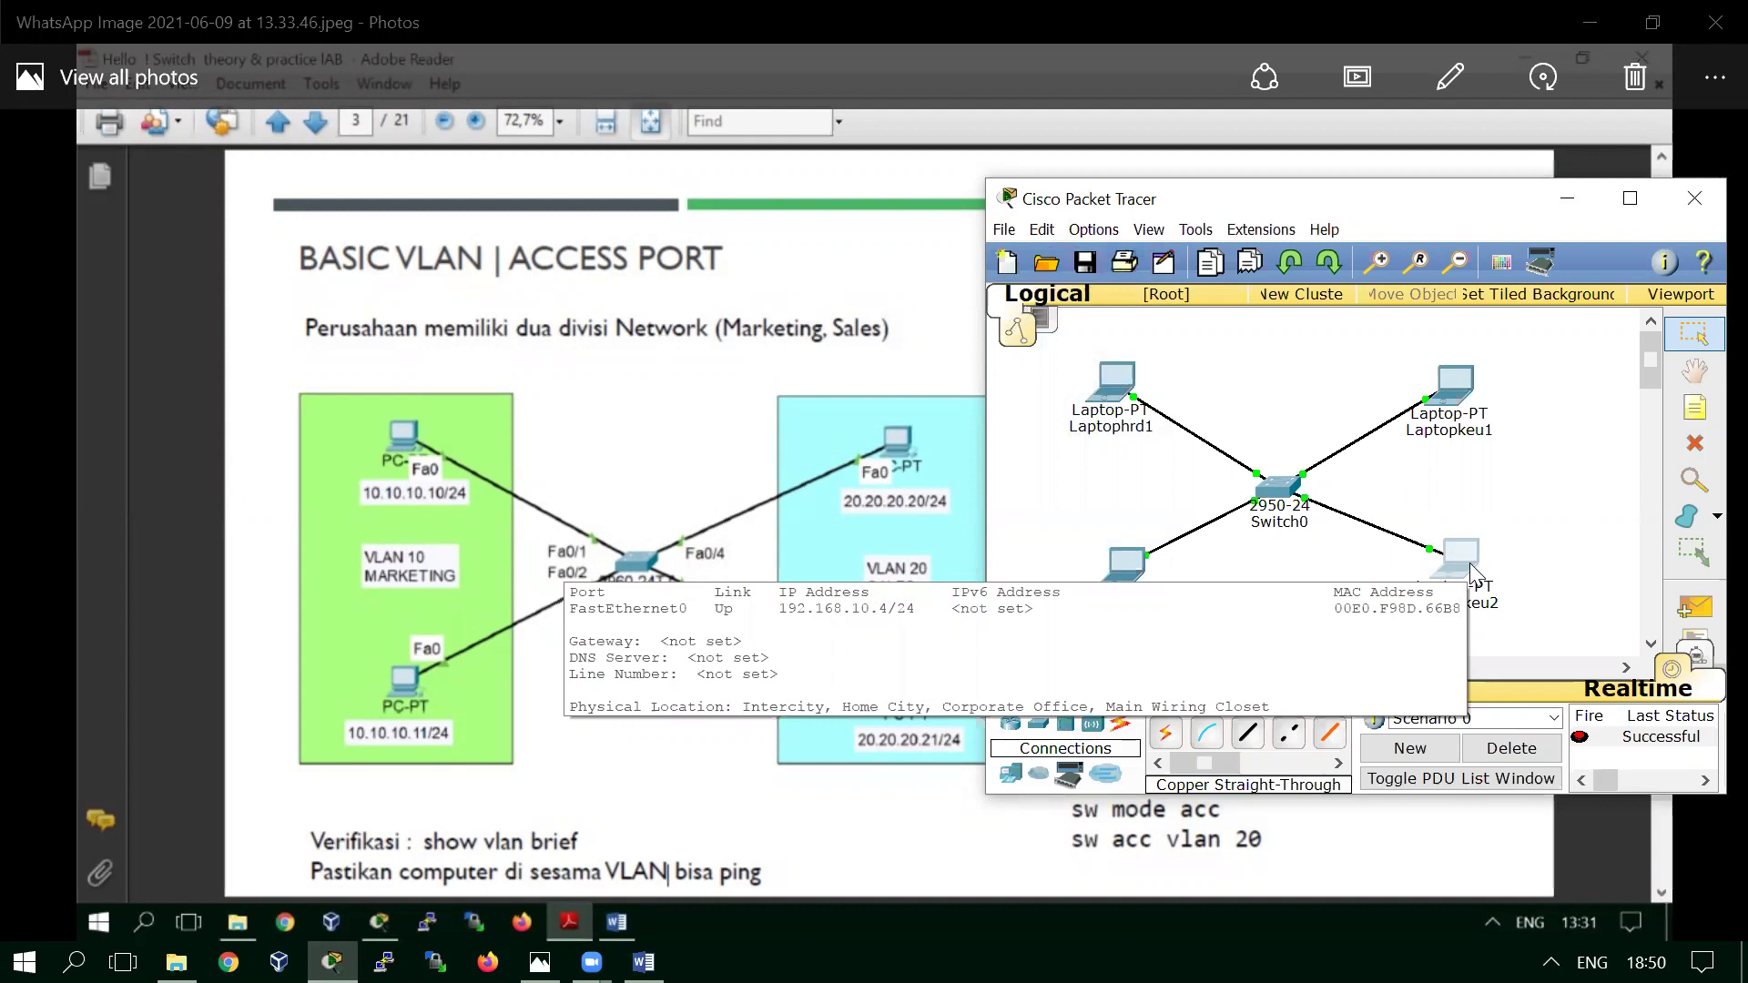
mouse_move(1454, 379)
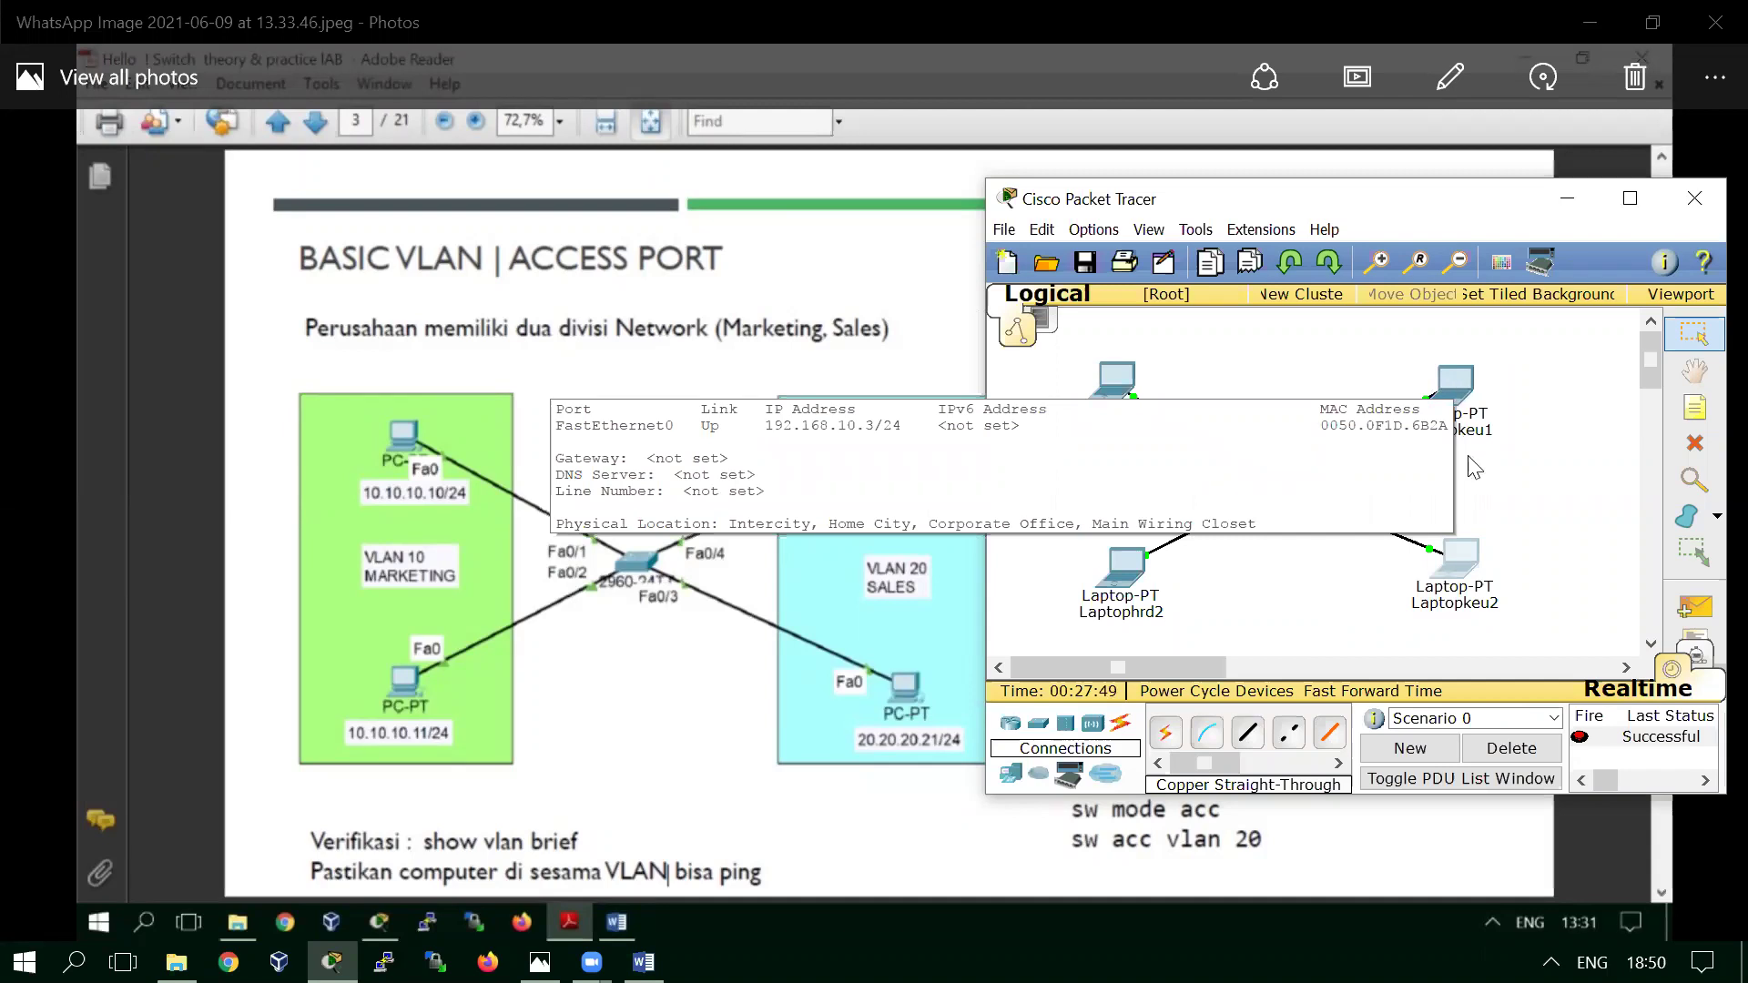
mouse_move(1133, 574)
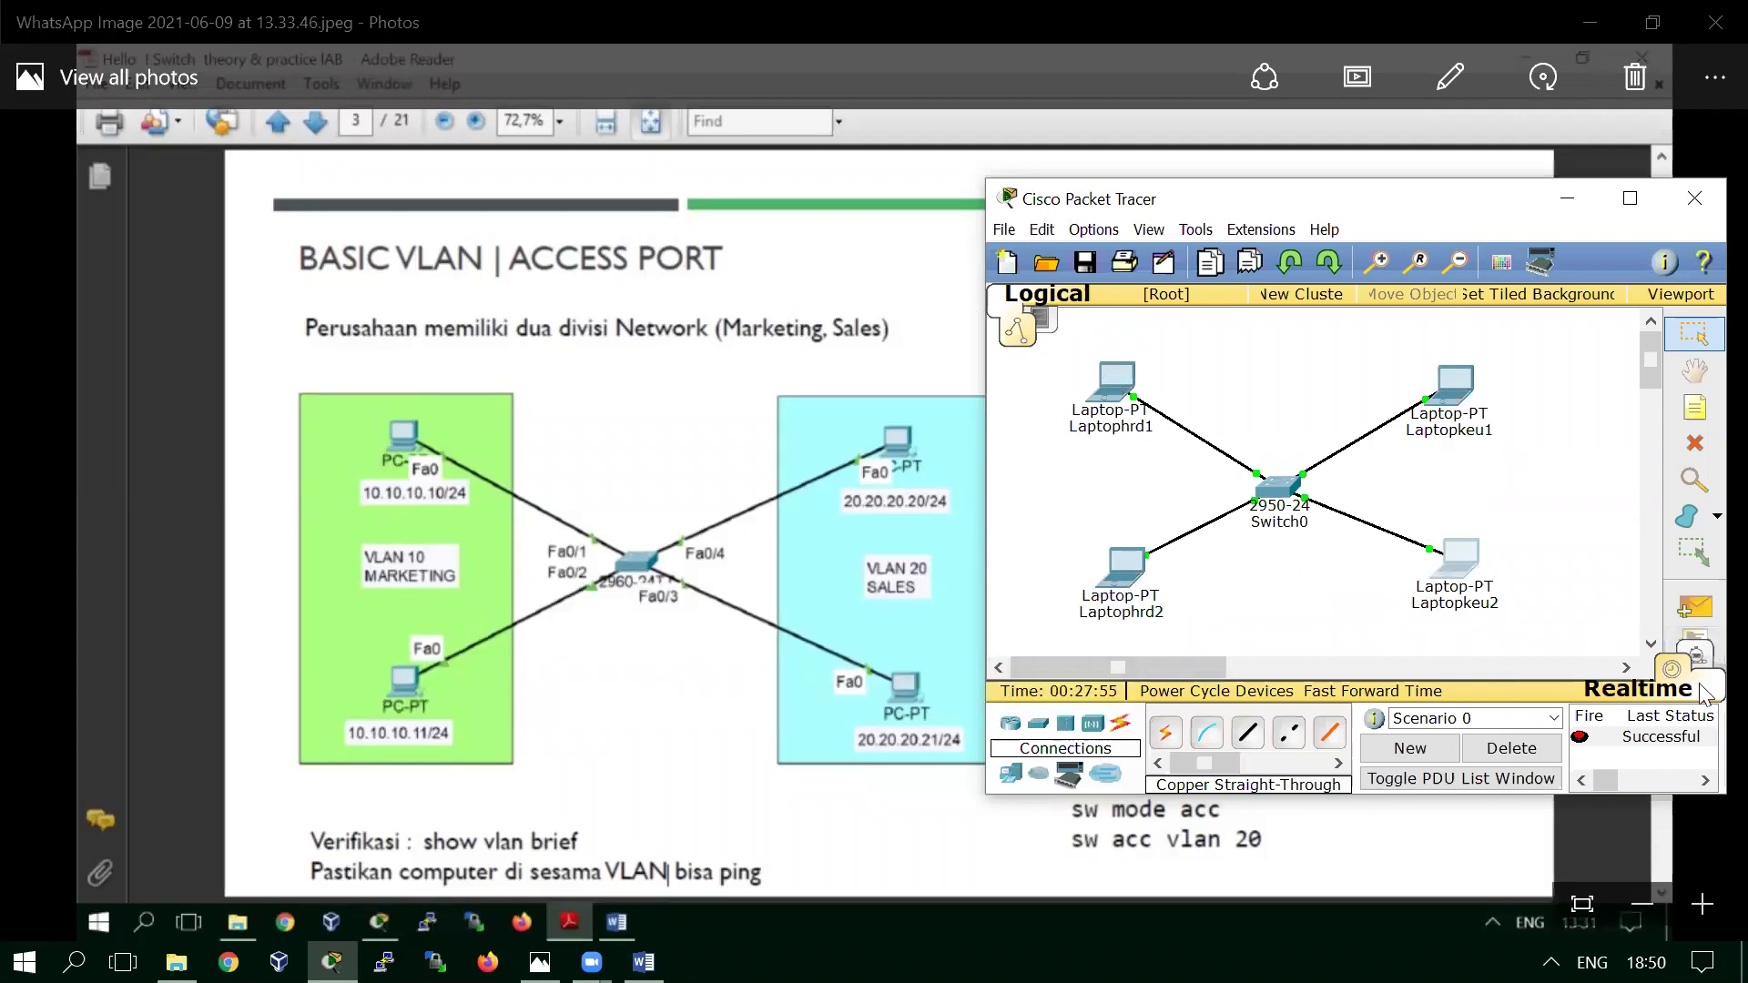
left_click(1511, 748)
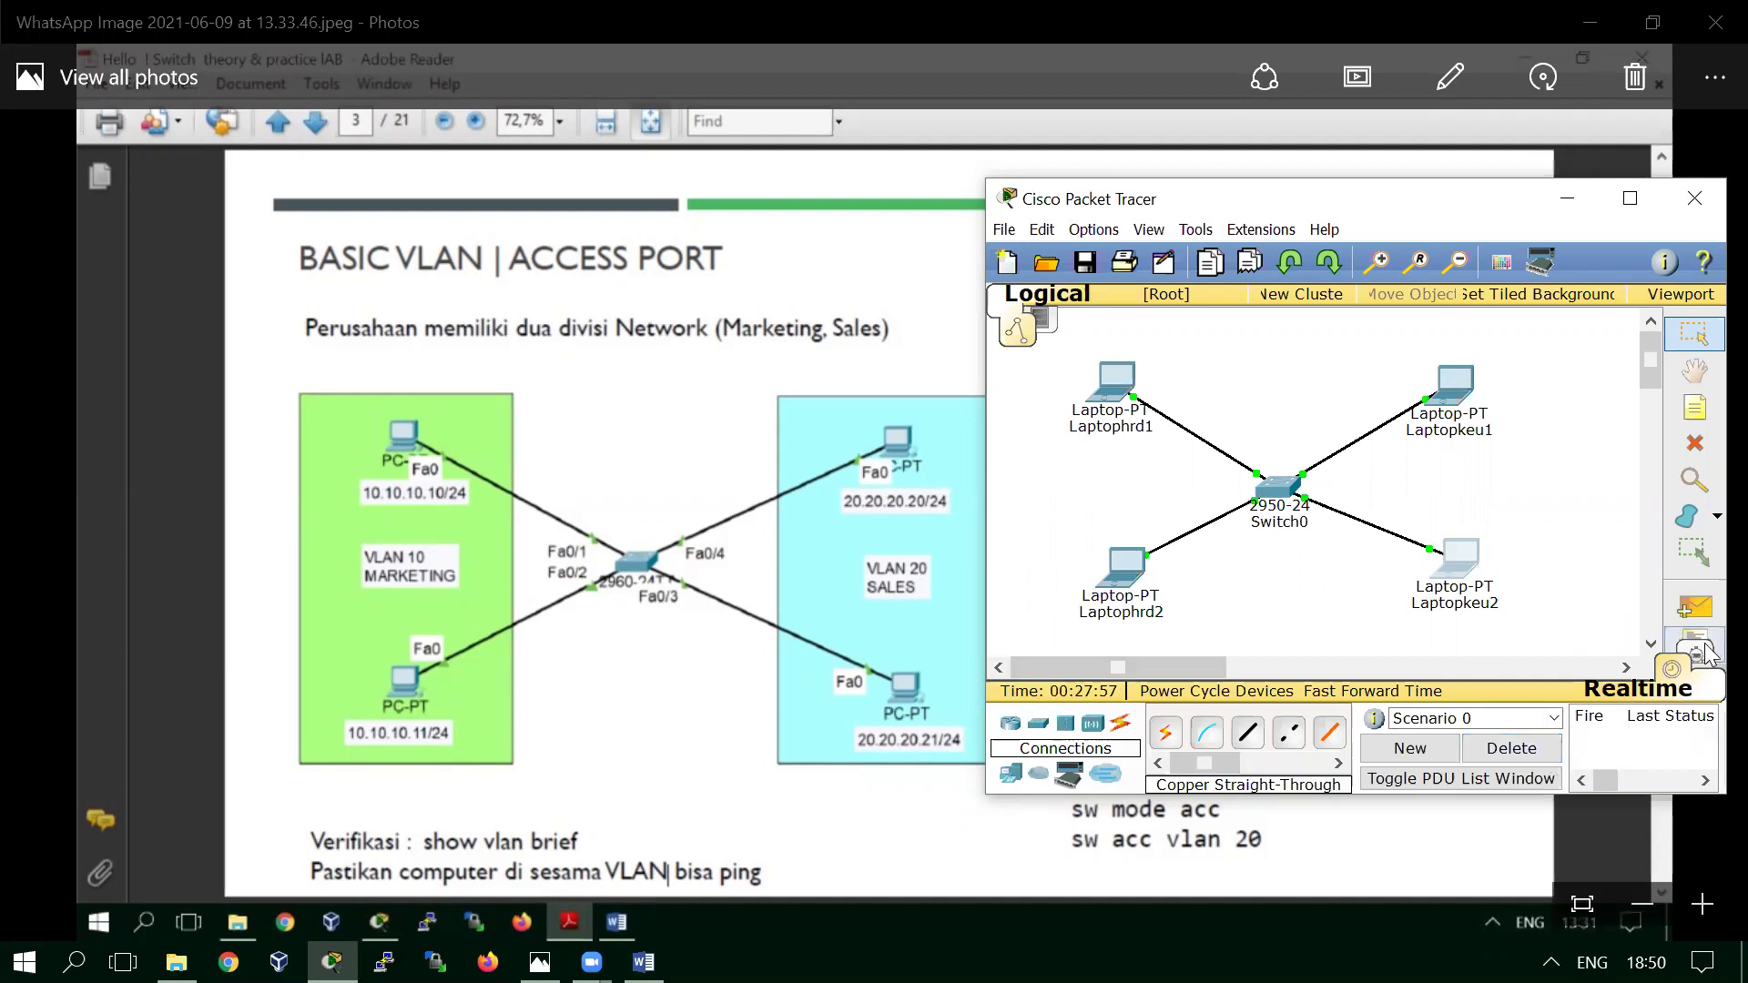
left_click(1687, 607)
left_click(1114, 380)
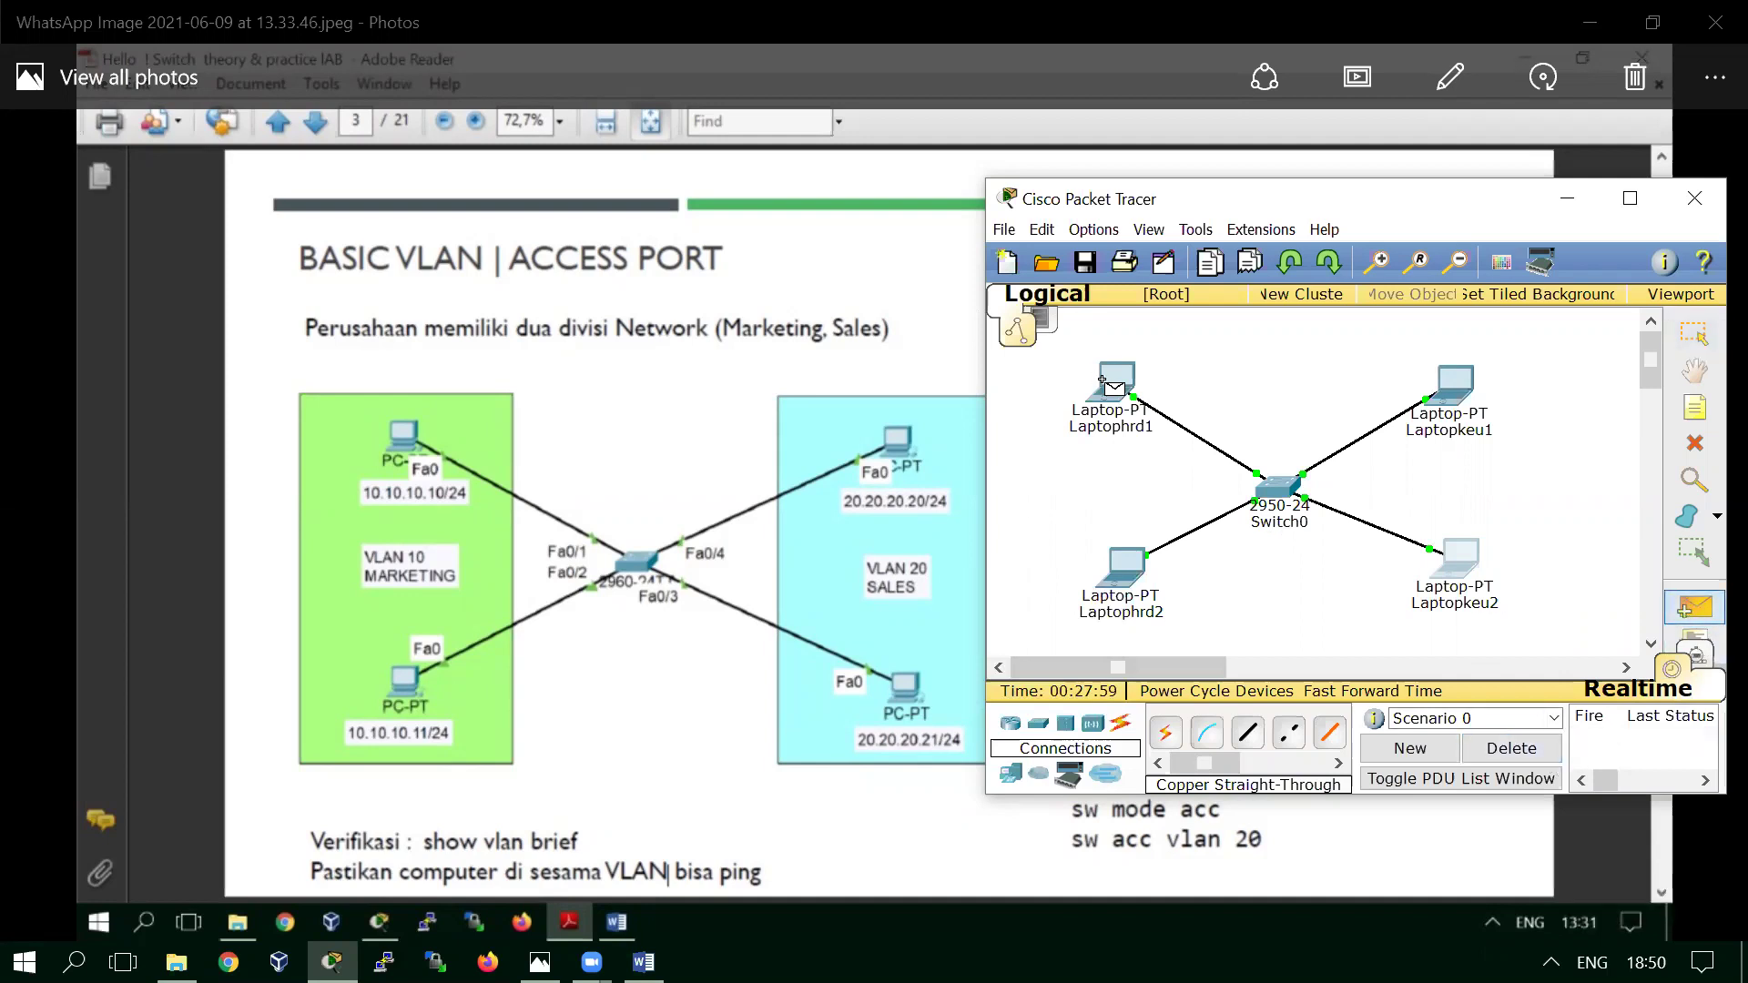
left_click(1456, 557)
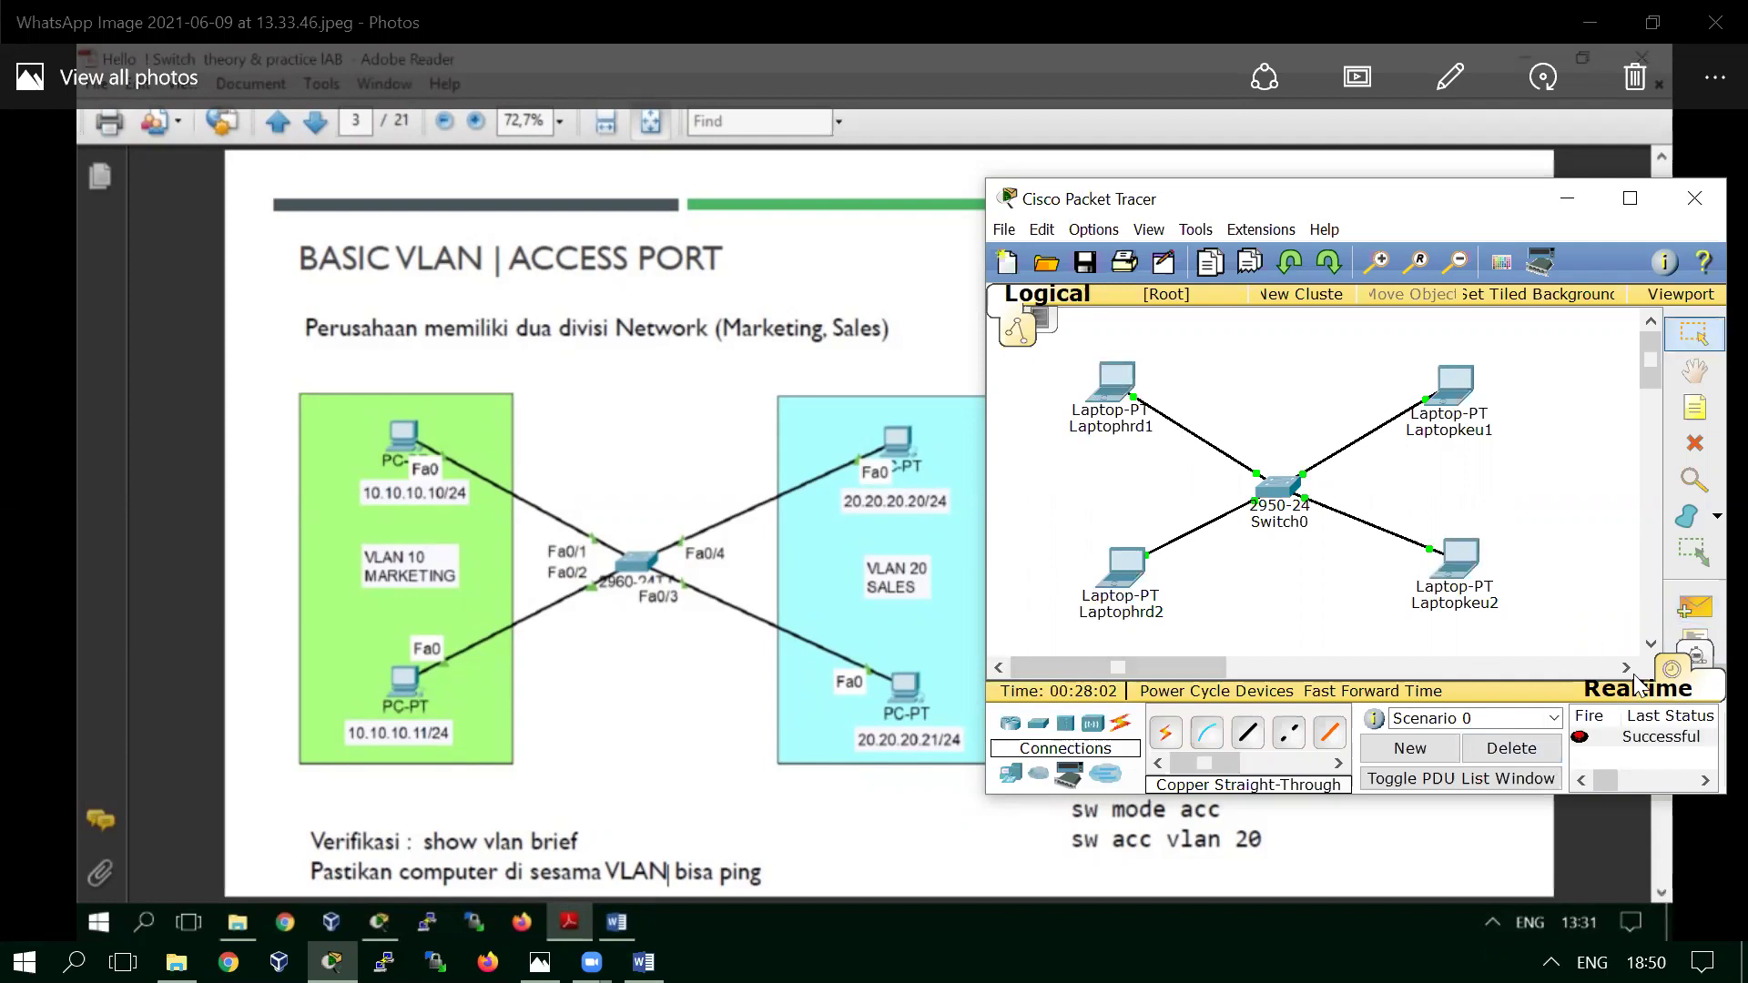
Step: Send a simple PDU from Laptopkeu1 to Laptophrd2 and clear the scenario's PDU list after the test
left_click(1702, 608)
left_click(1455, 387)
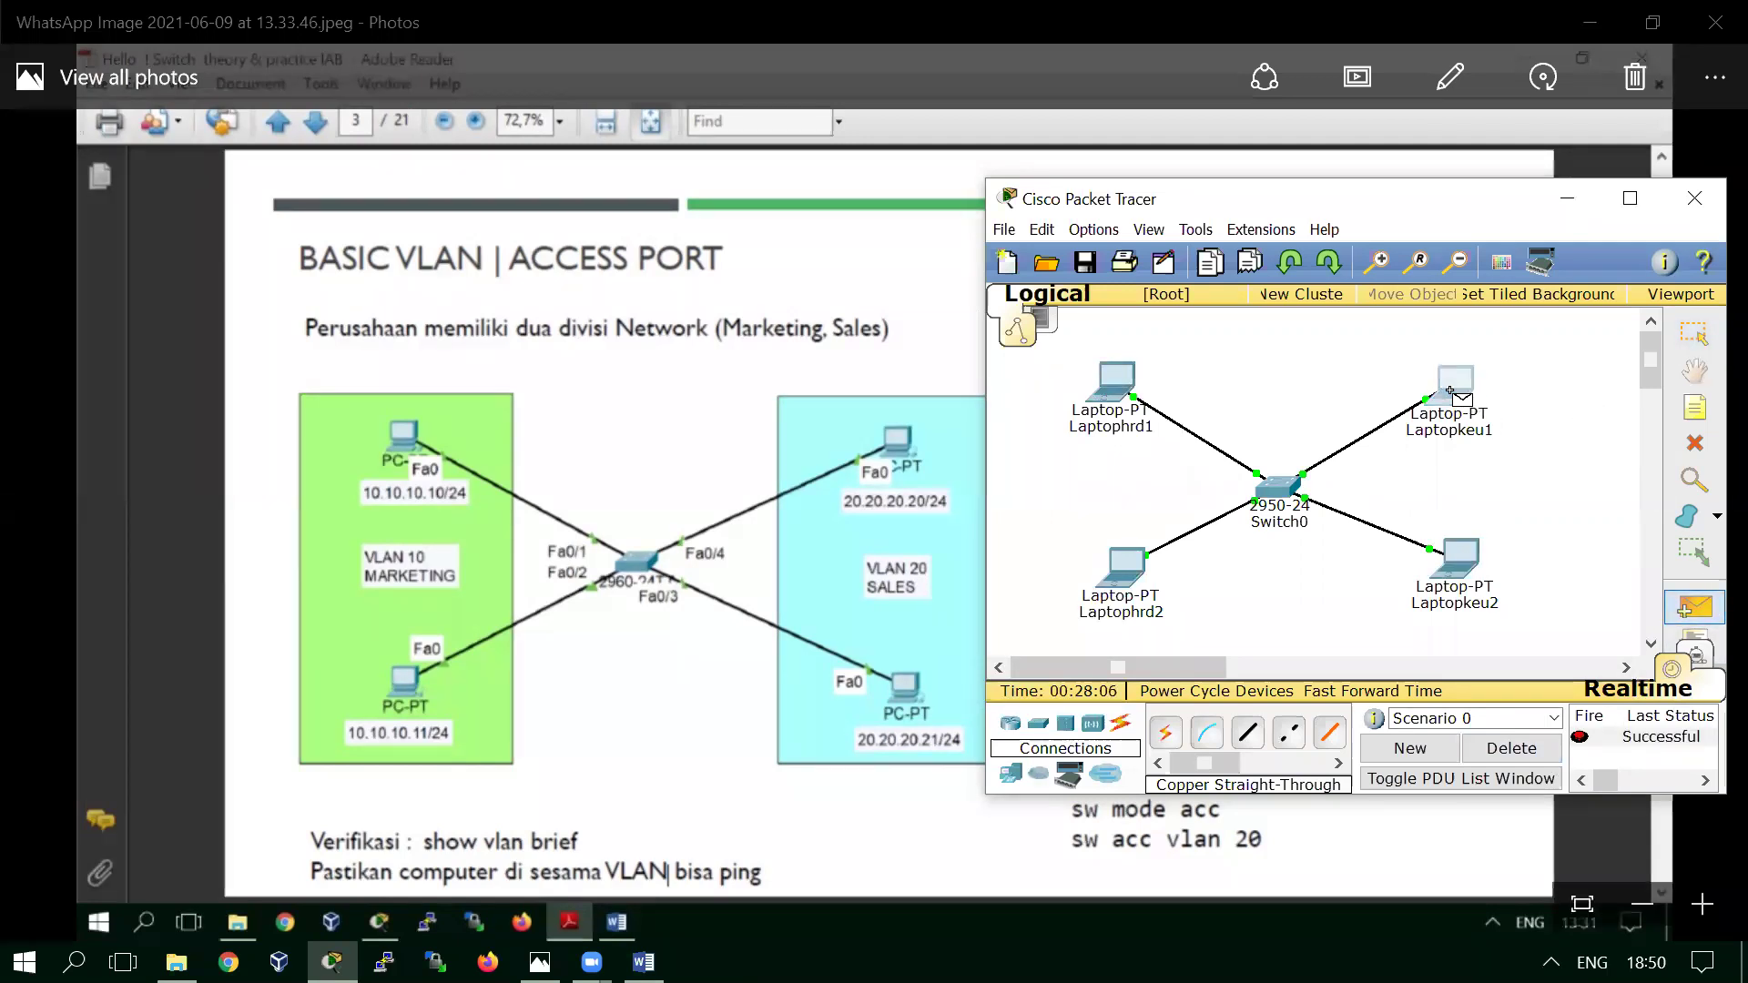
left_click(1124, 566)
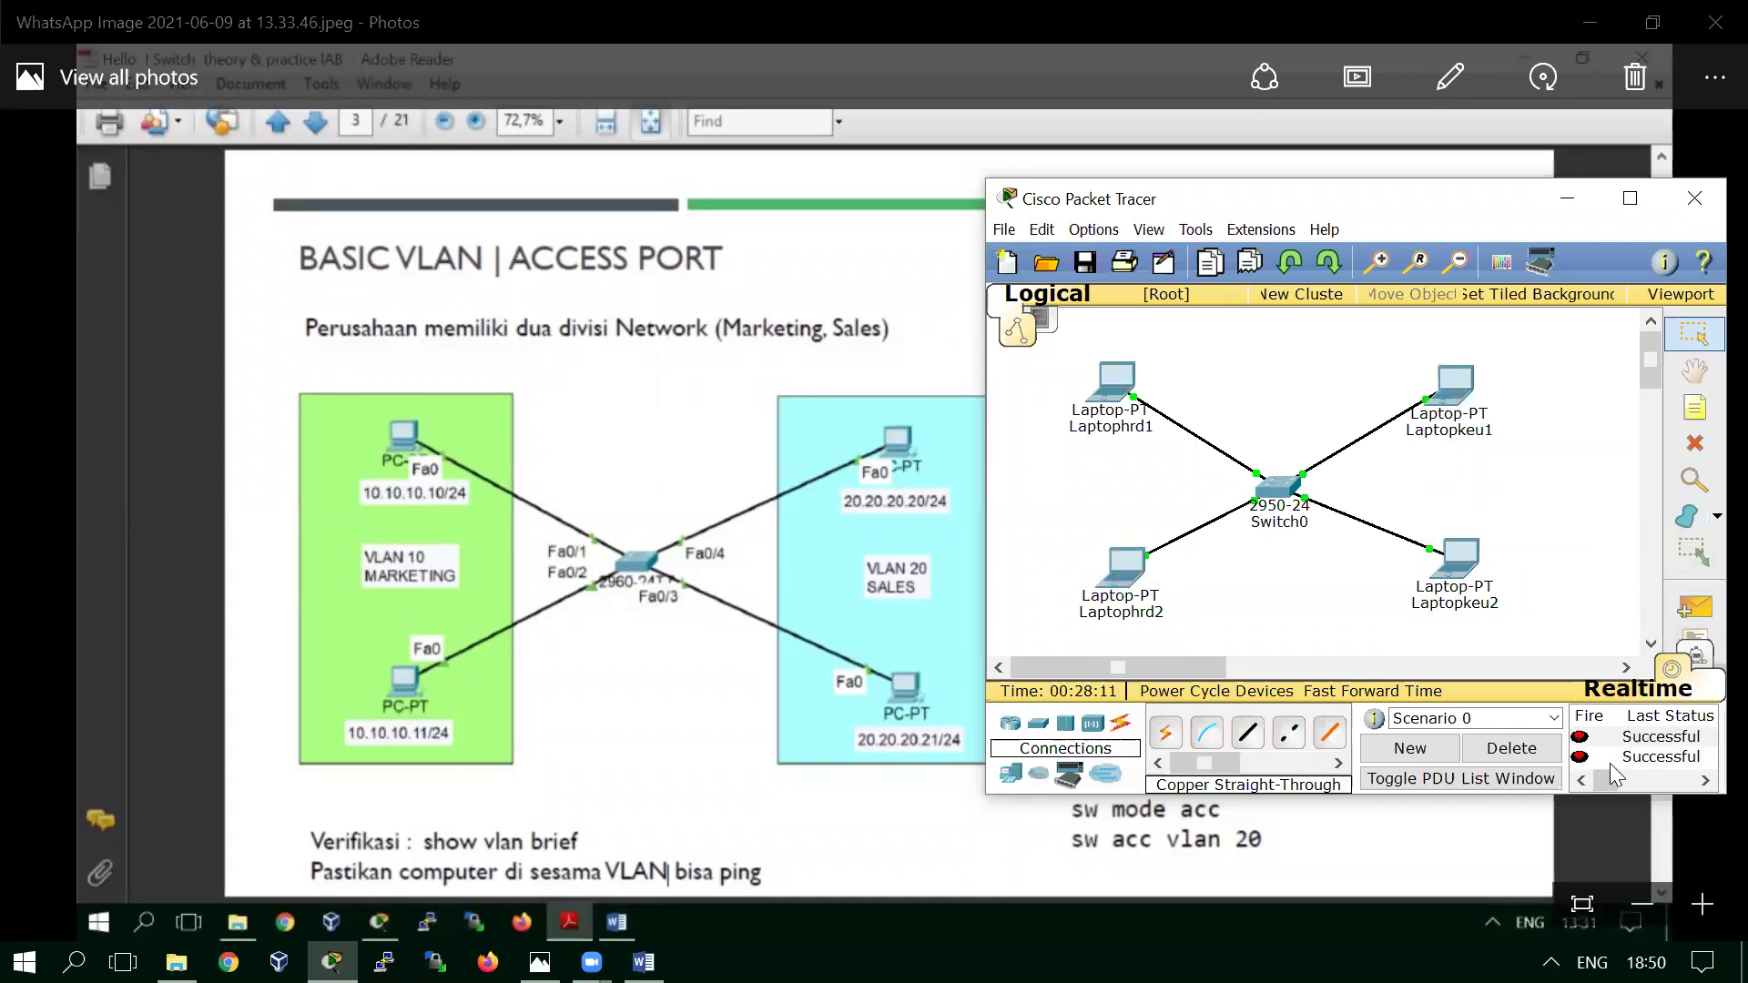
left_click(1507, 757)
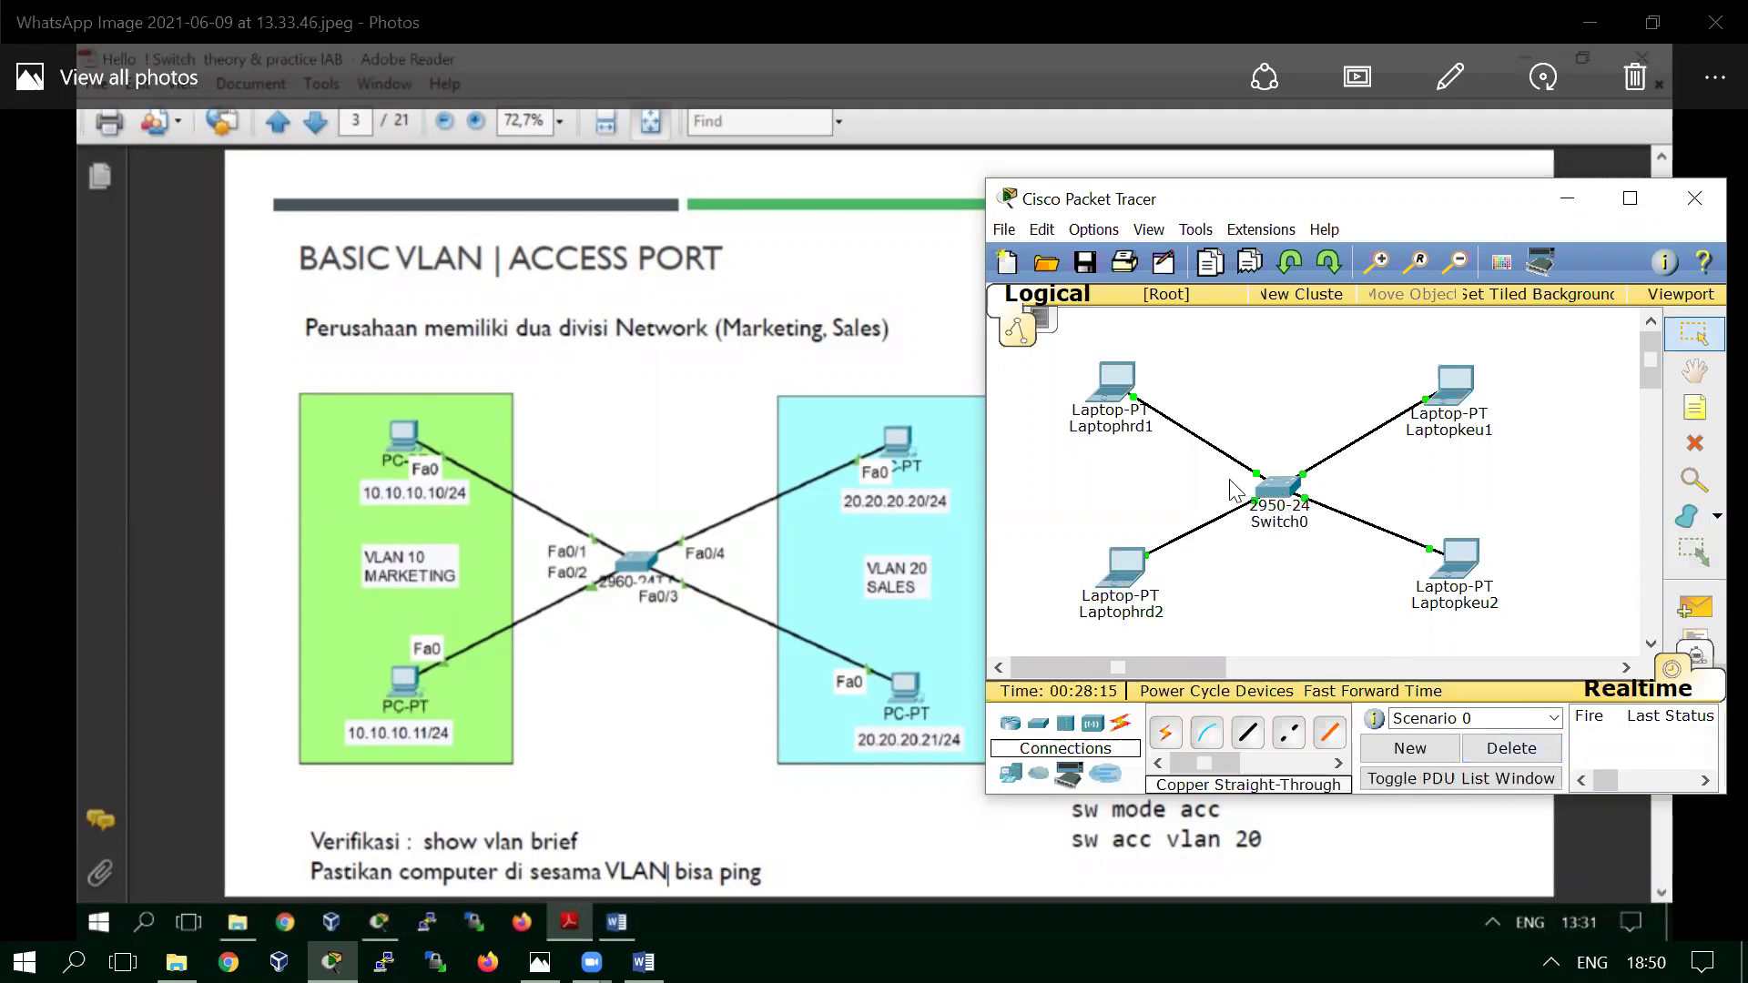
mouse_move(1274, 491)
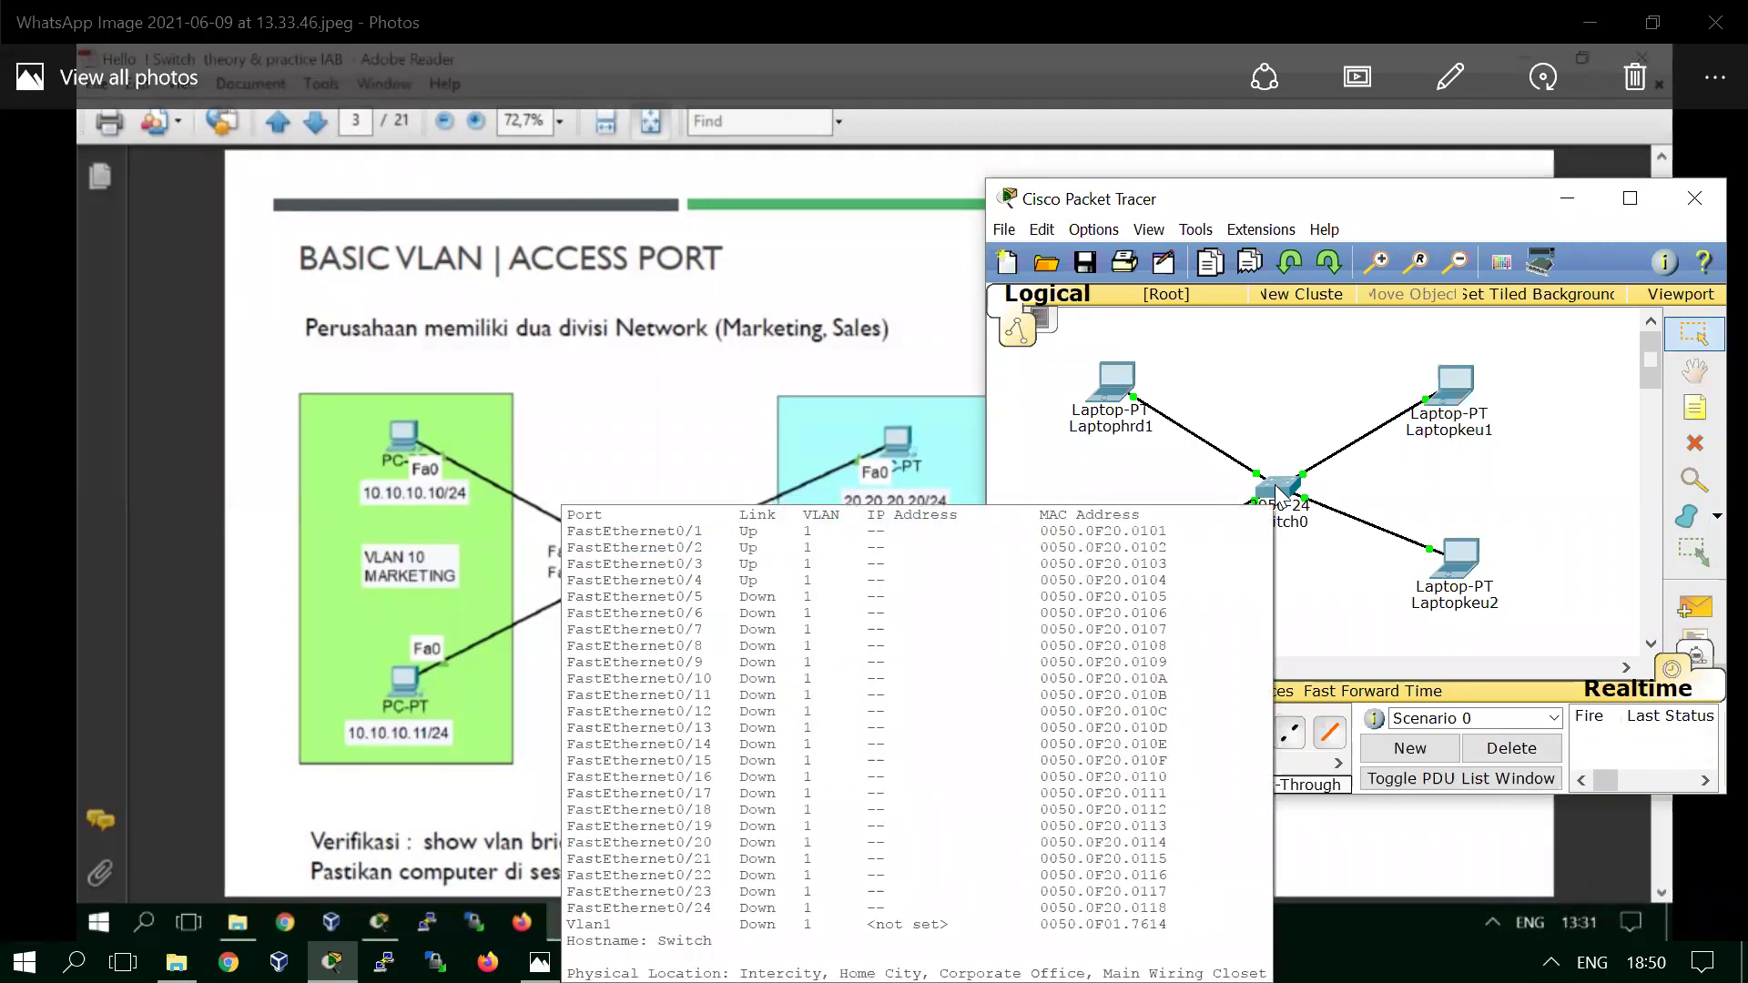
left_click(1276, 490)
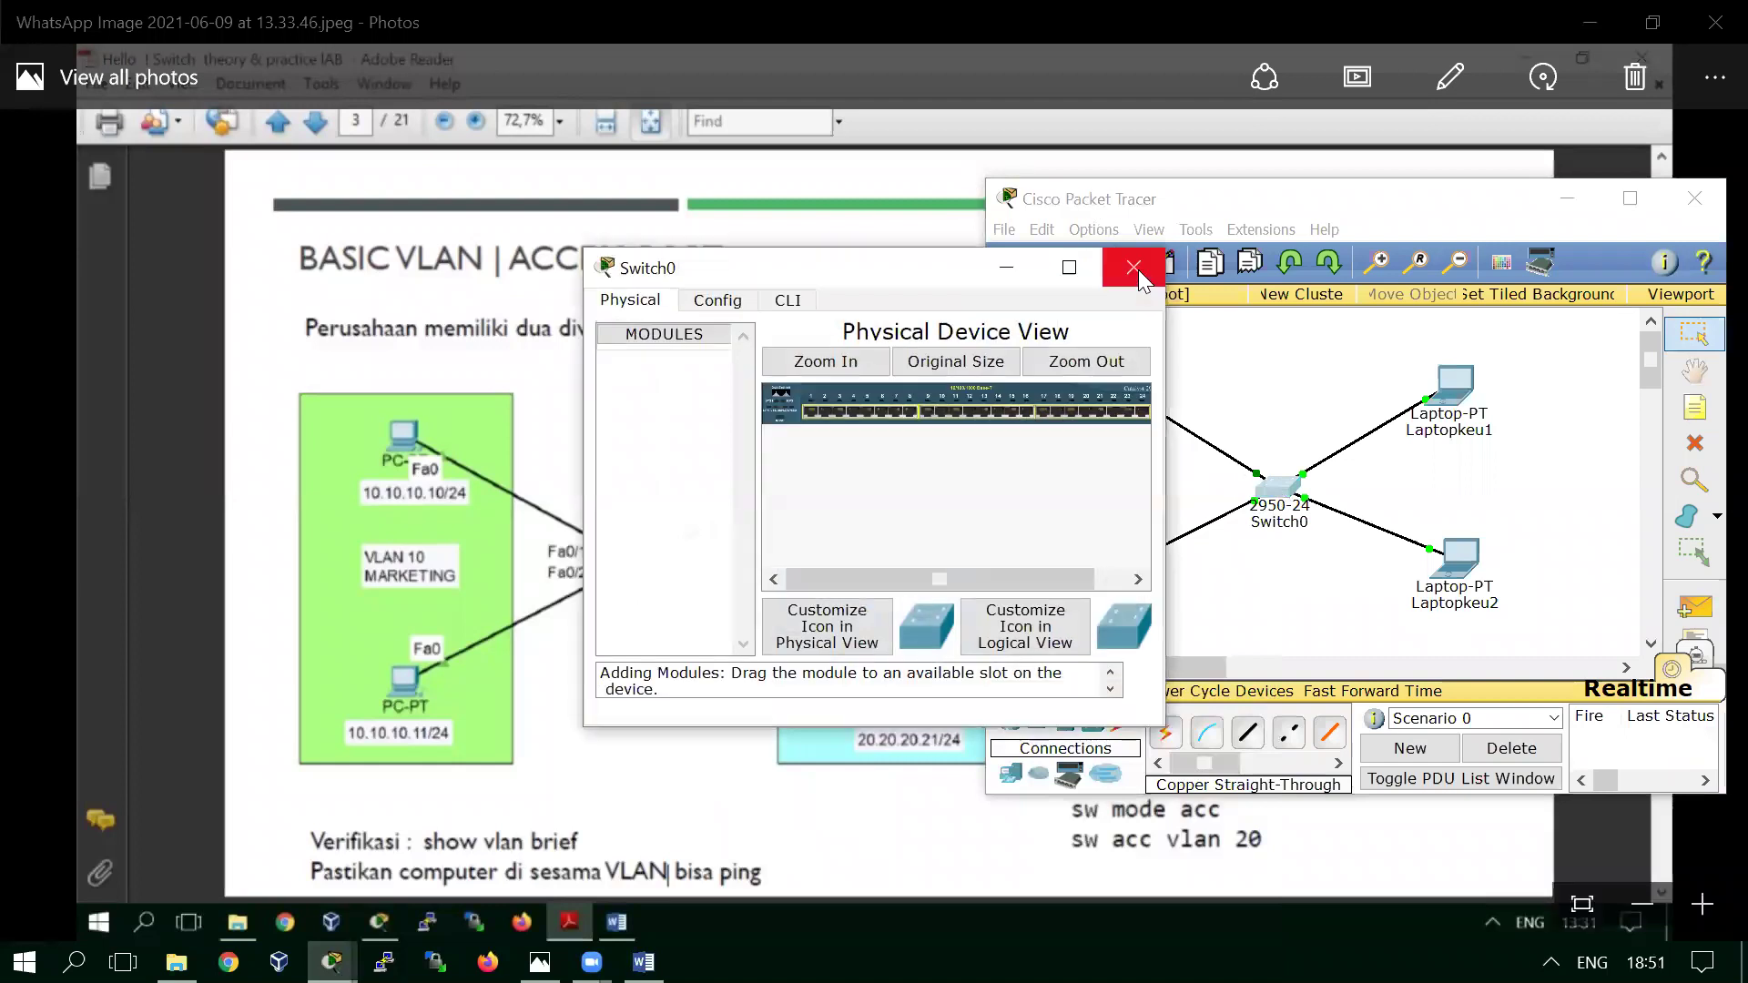
left_click(1133, 267)
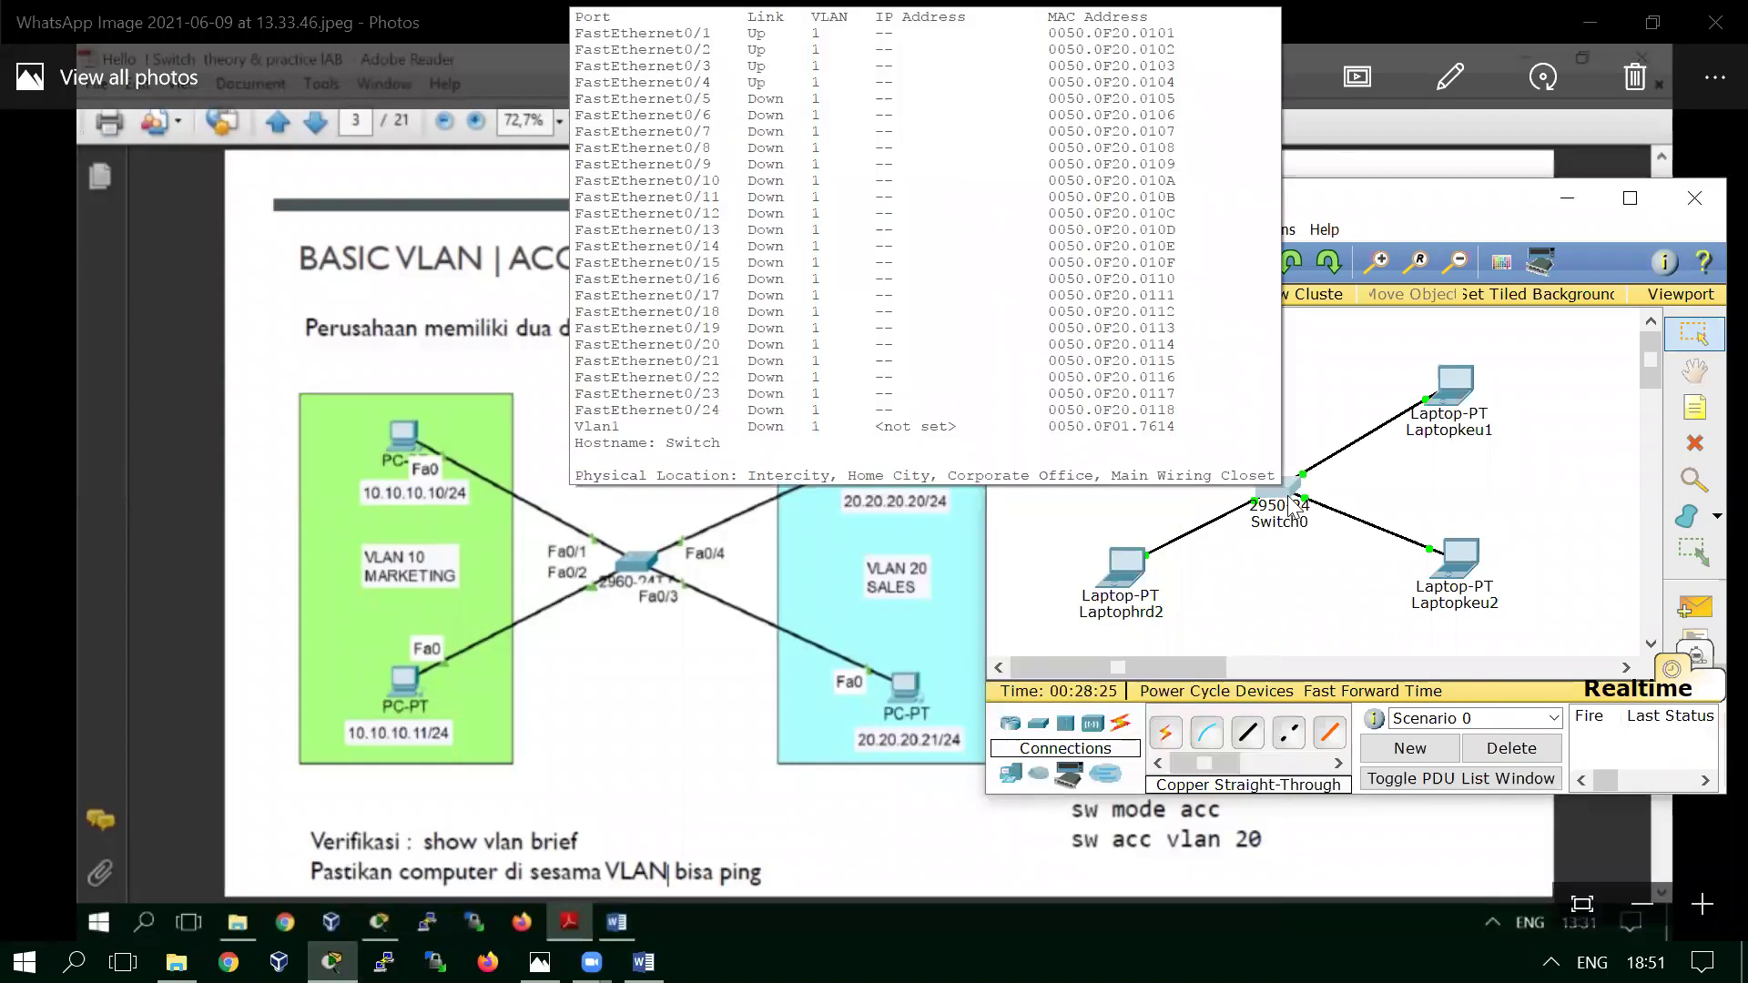
Step: Open Switch0's command line beside the topology and enter global configuration mode with en and conf t
left_click(1279, 492)
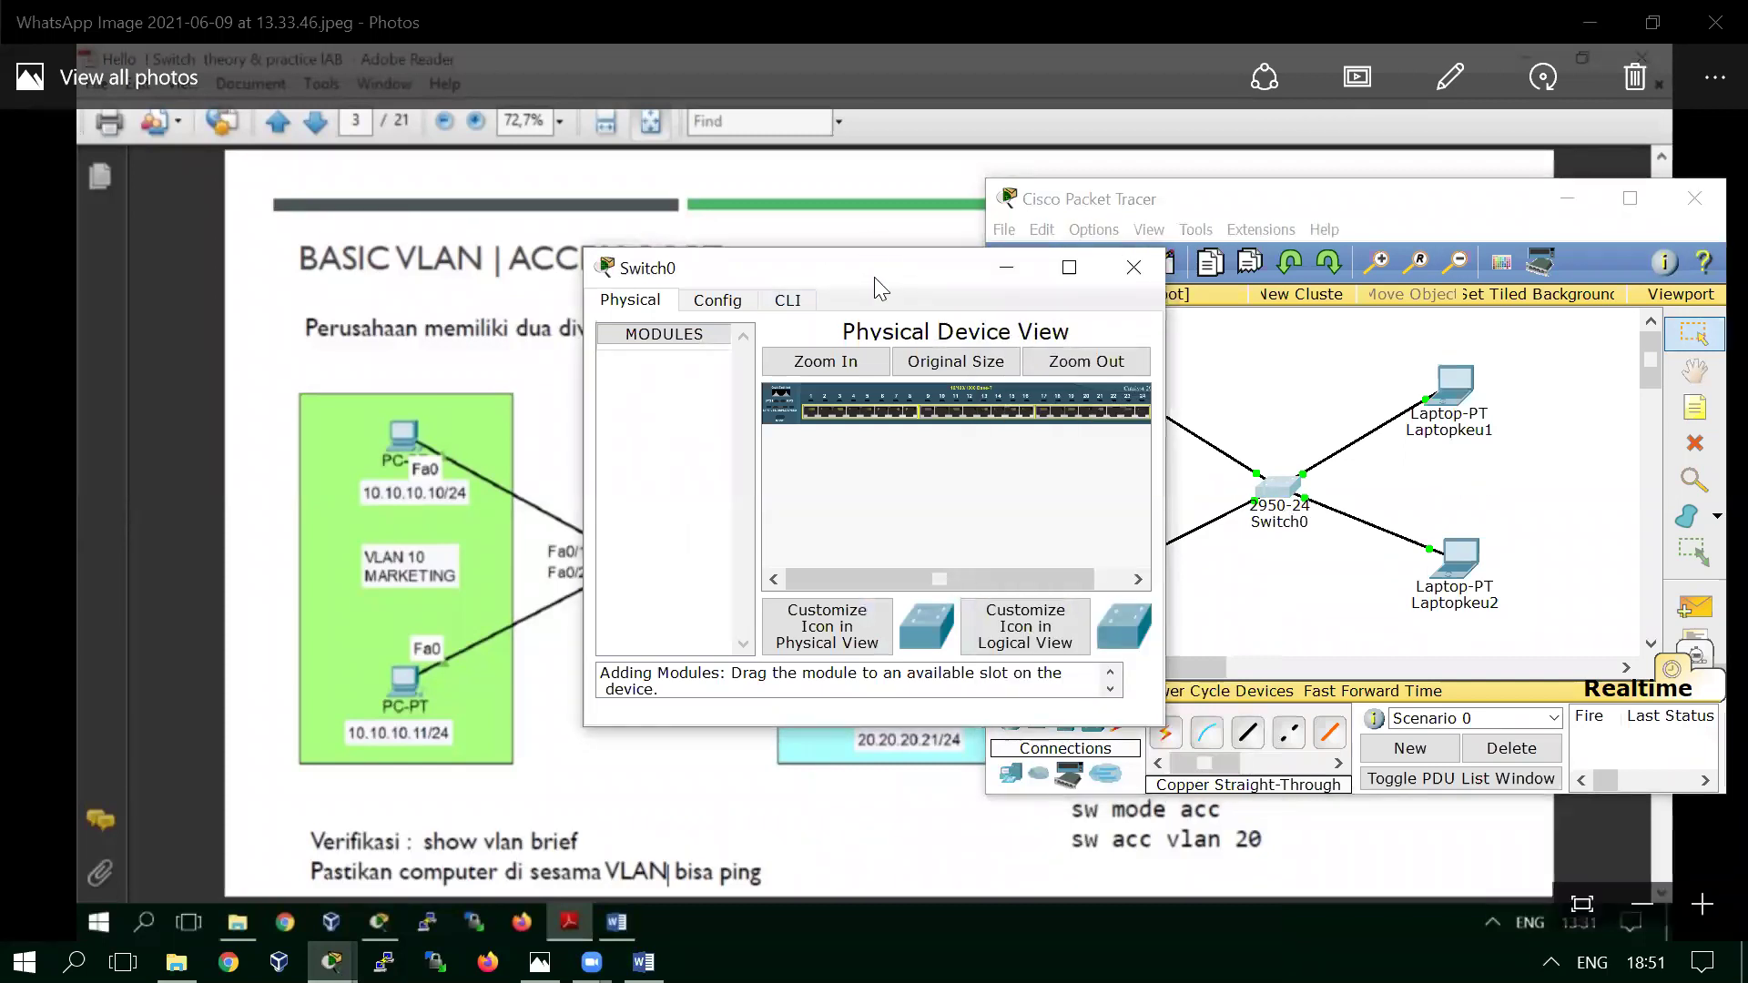
left_click_drag(876, 289, 544, 230)
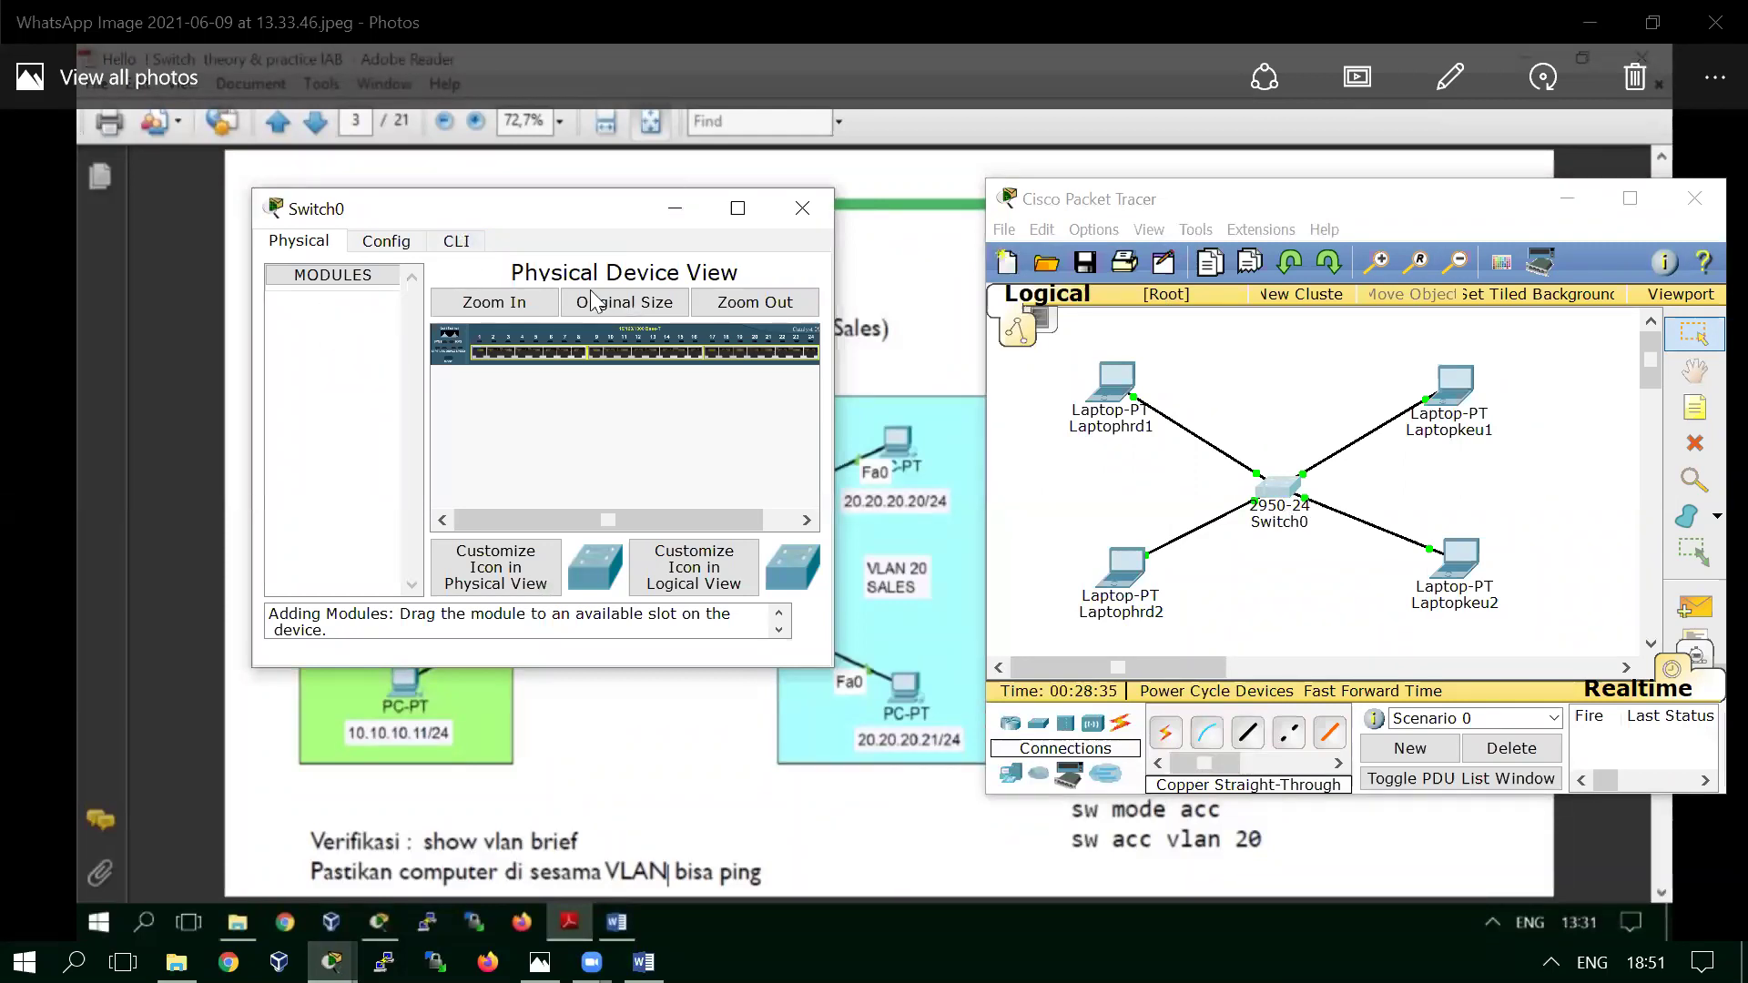
left_click(457, 242)
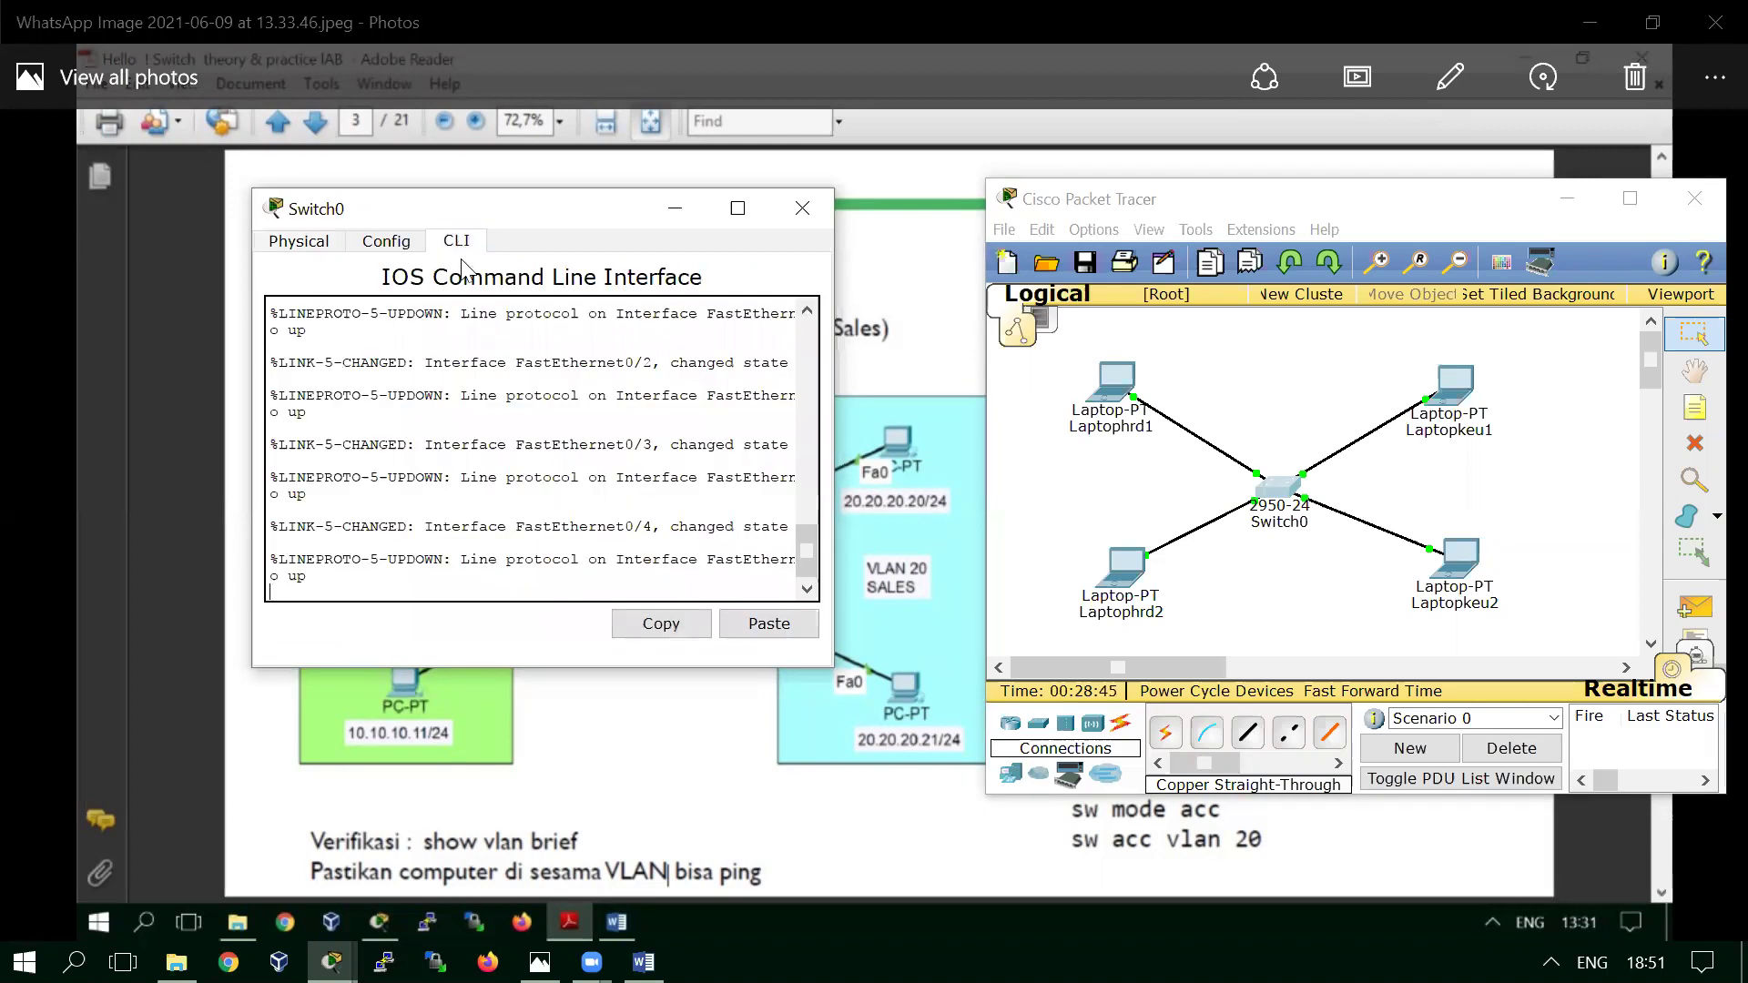
key("Return")
type("en")
key("Return")
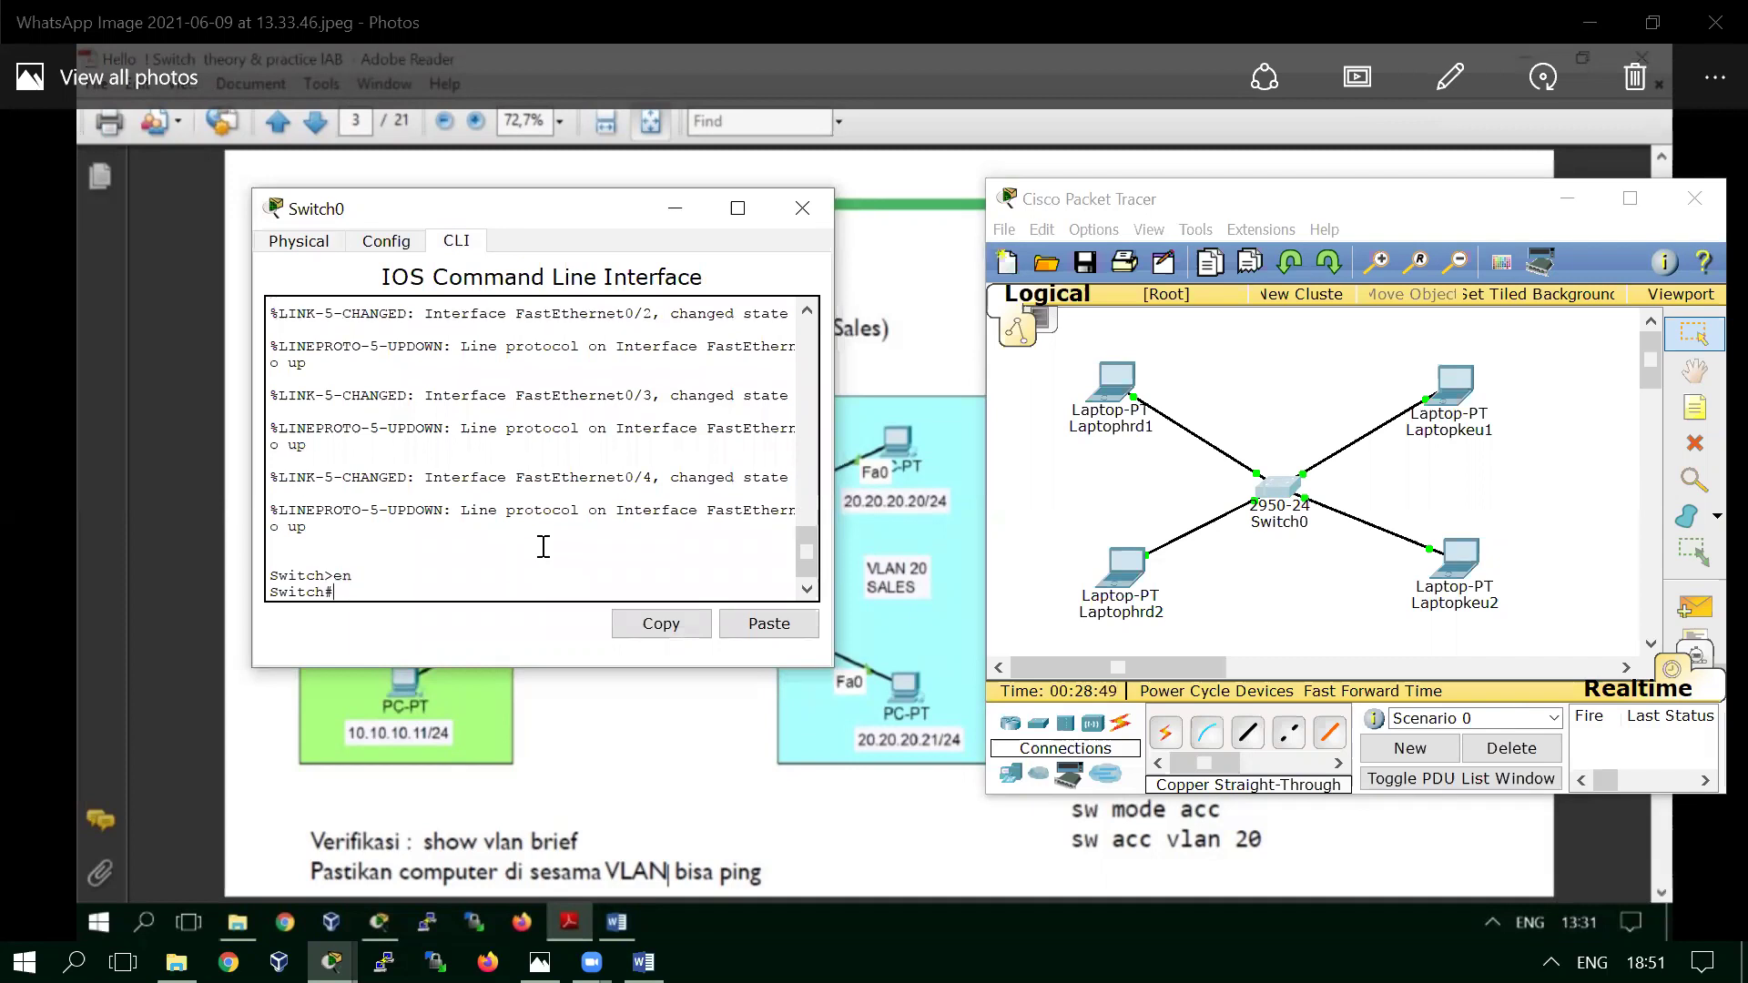
type("conf t")
key("Return")
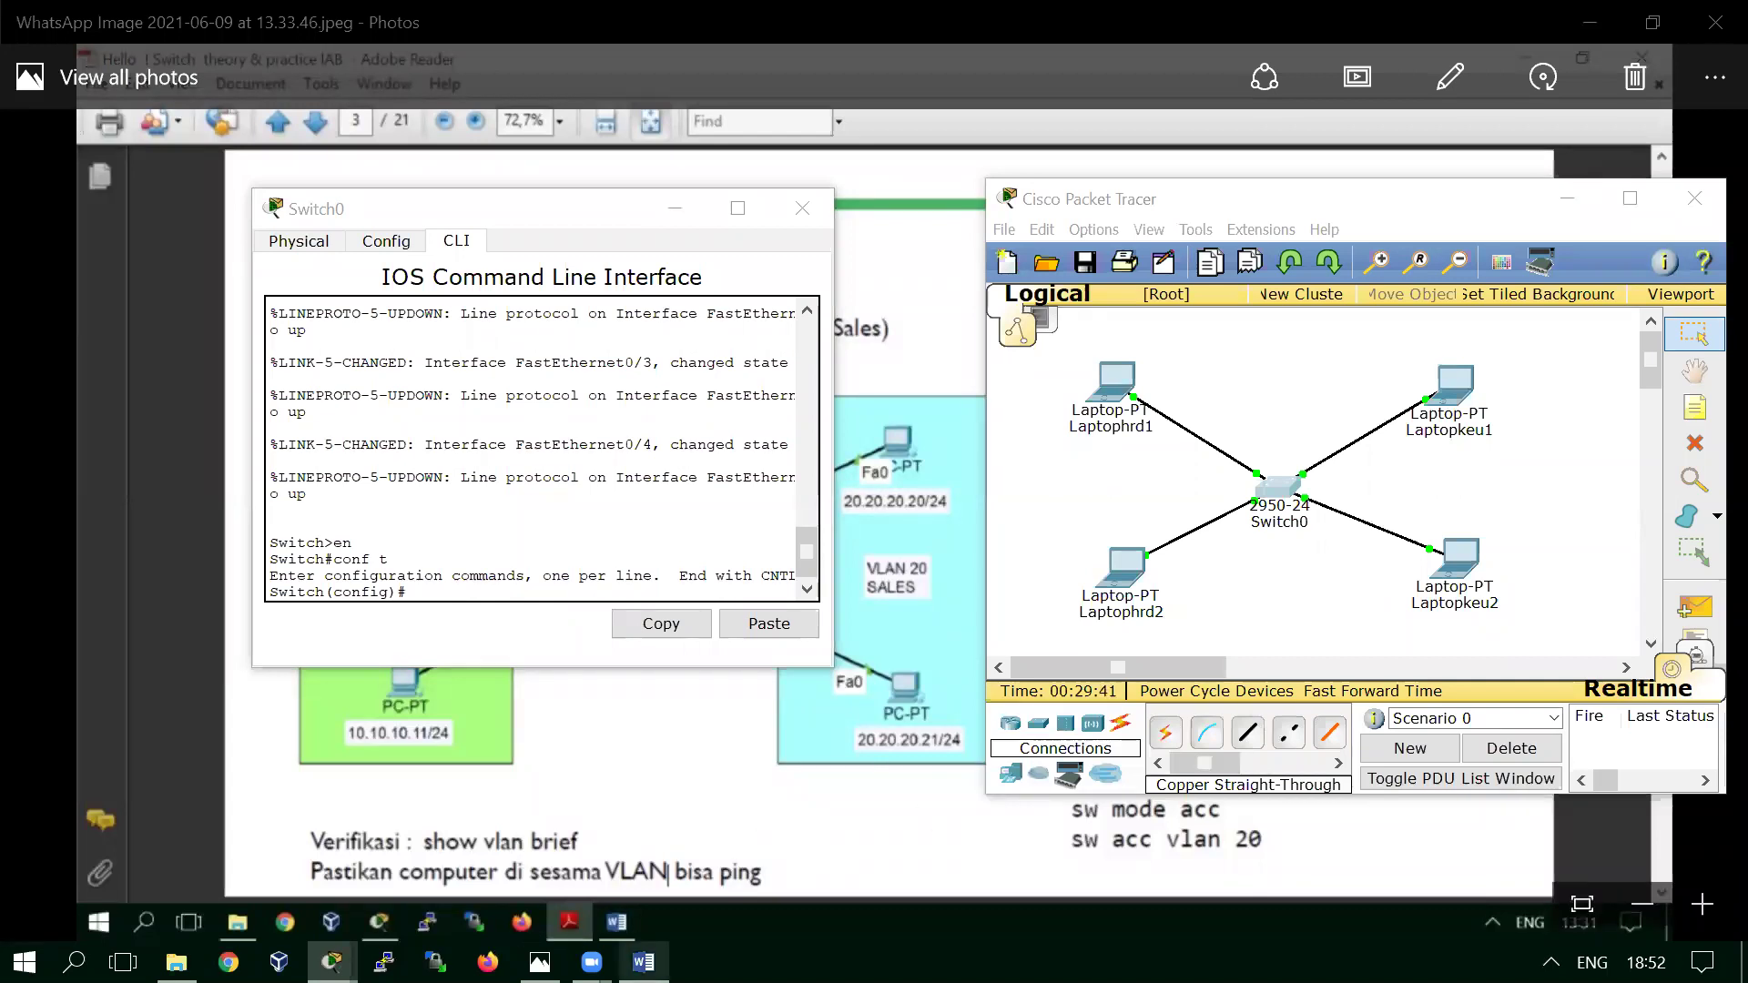
Step: Switch to the Word notes, paste the captured screenshot below the existing images, and return to Switch0's command line
left_click(642, 961)
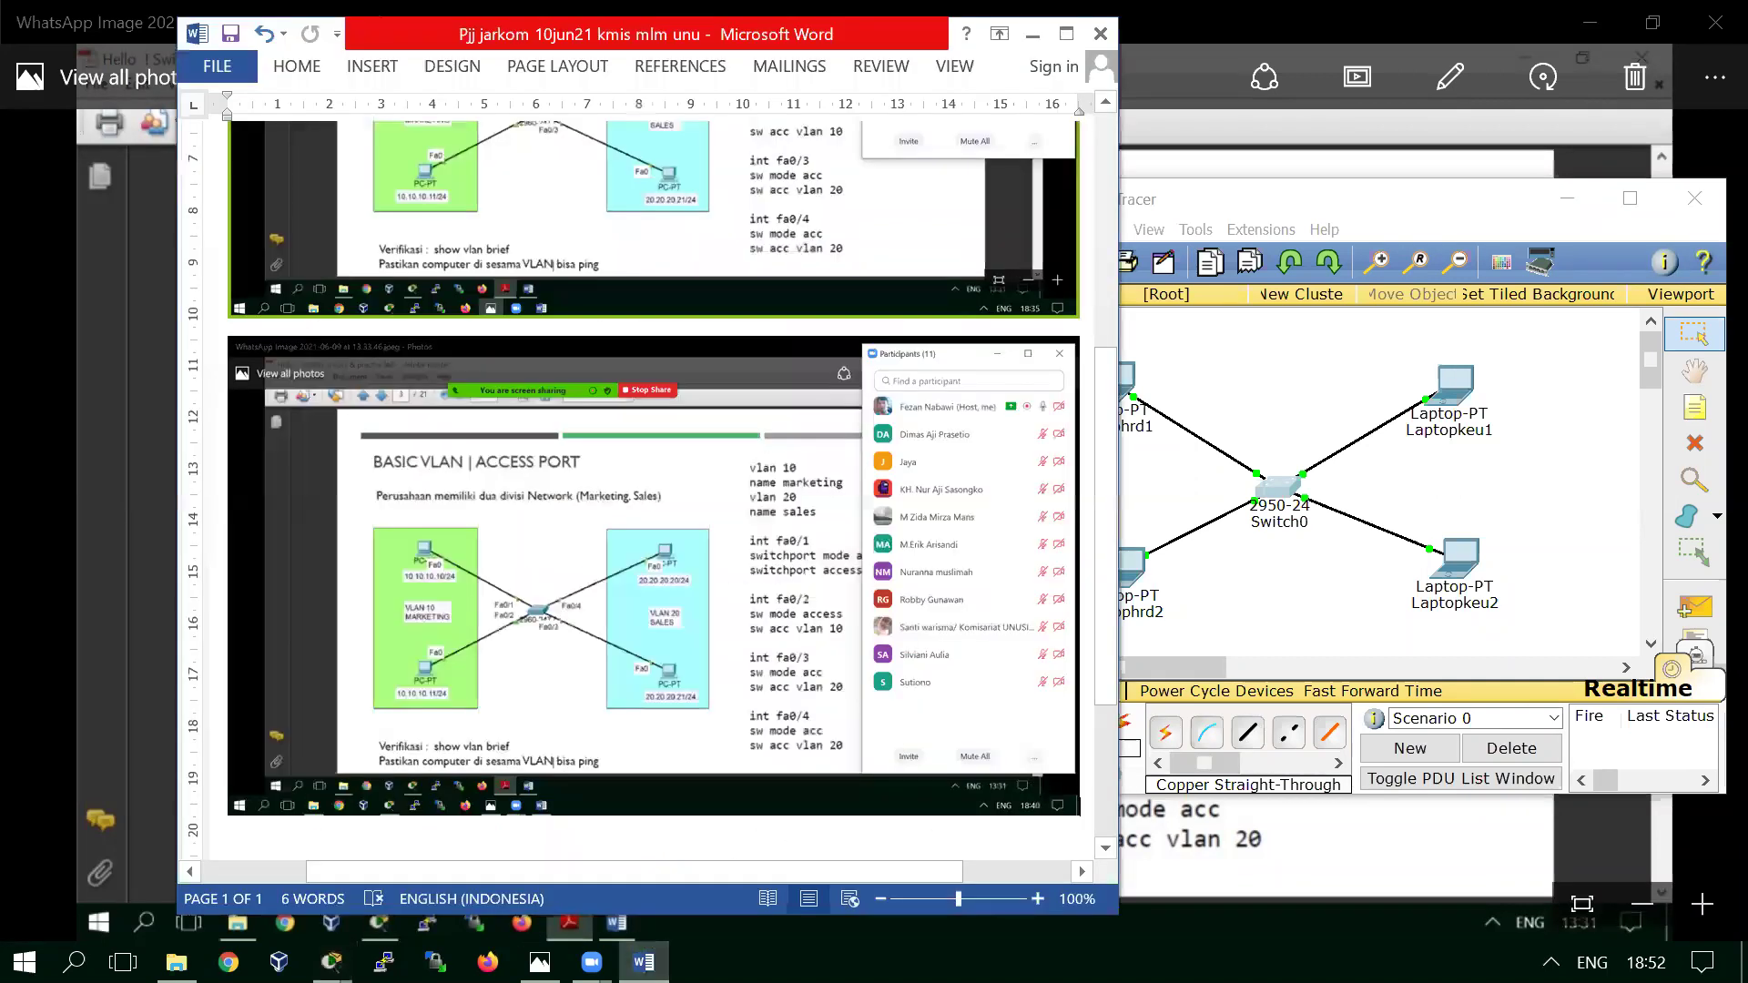
scroll(1038, 778, "down", 5)
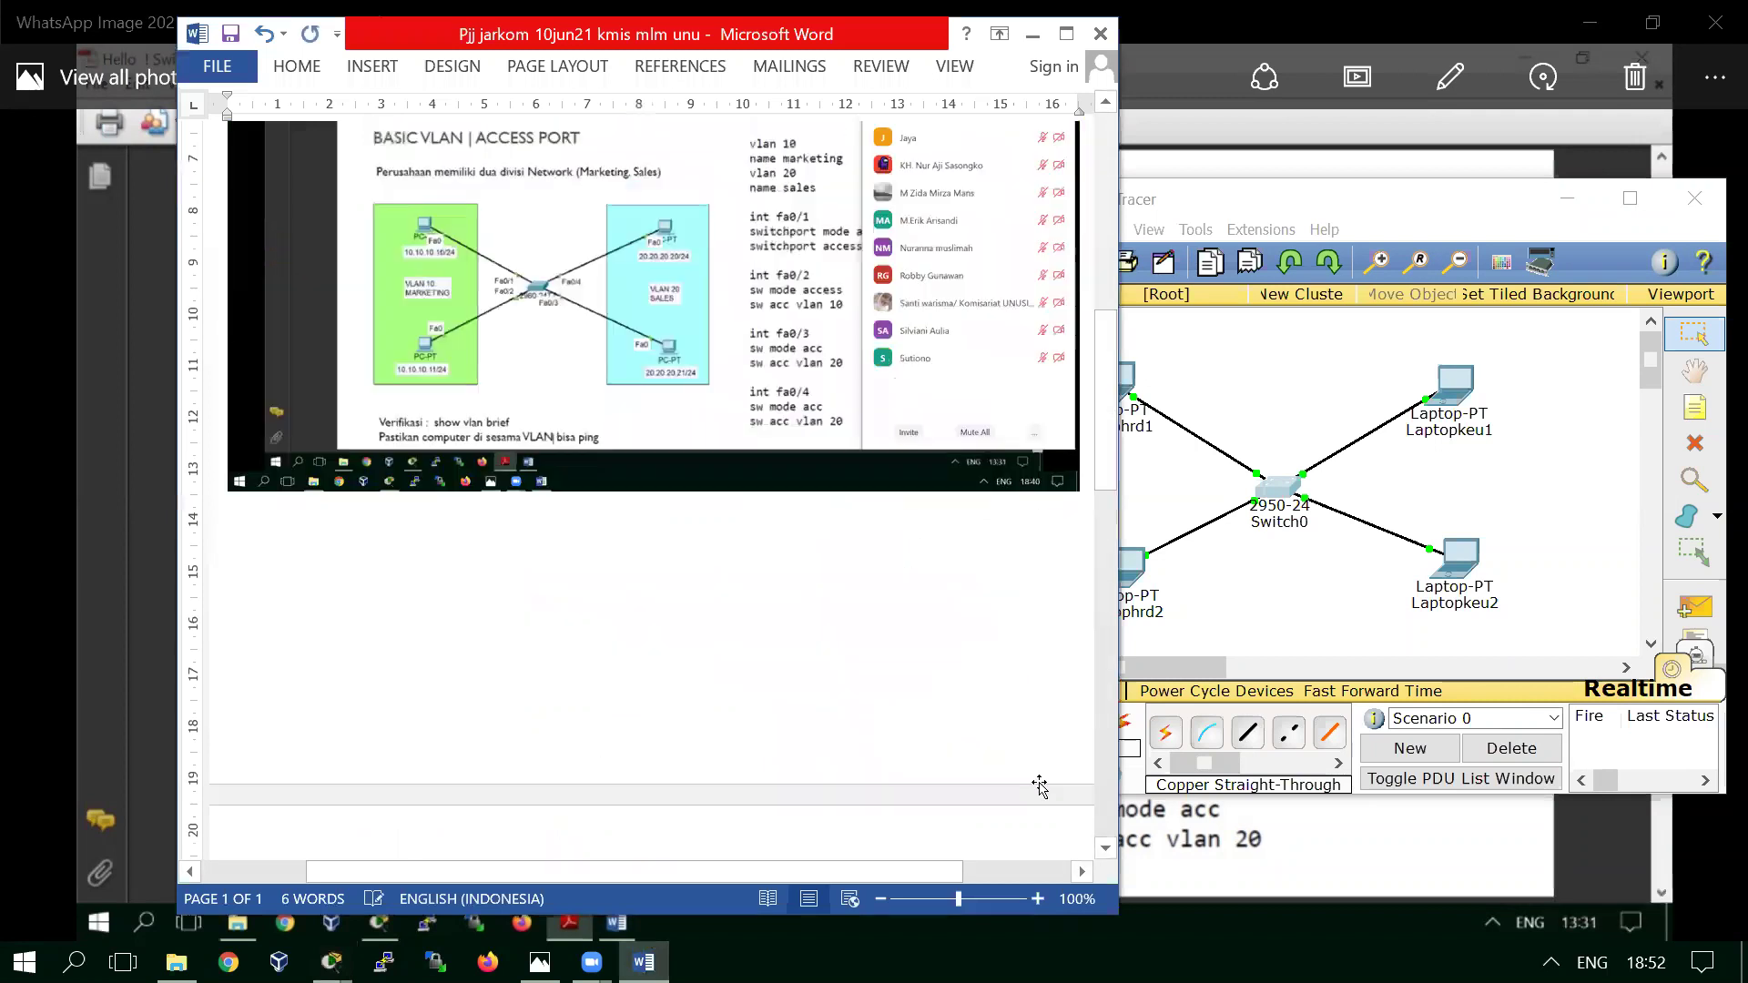
key("ctrl+v")
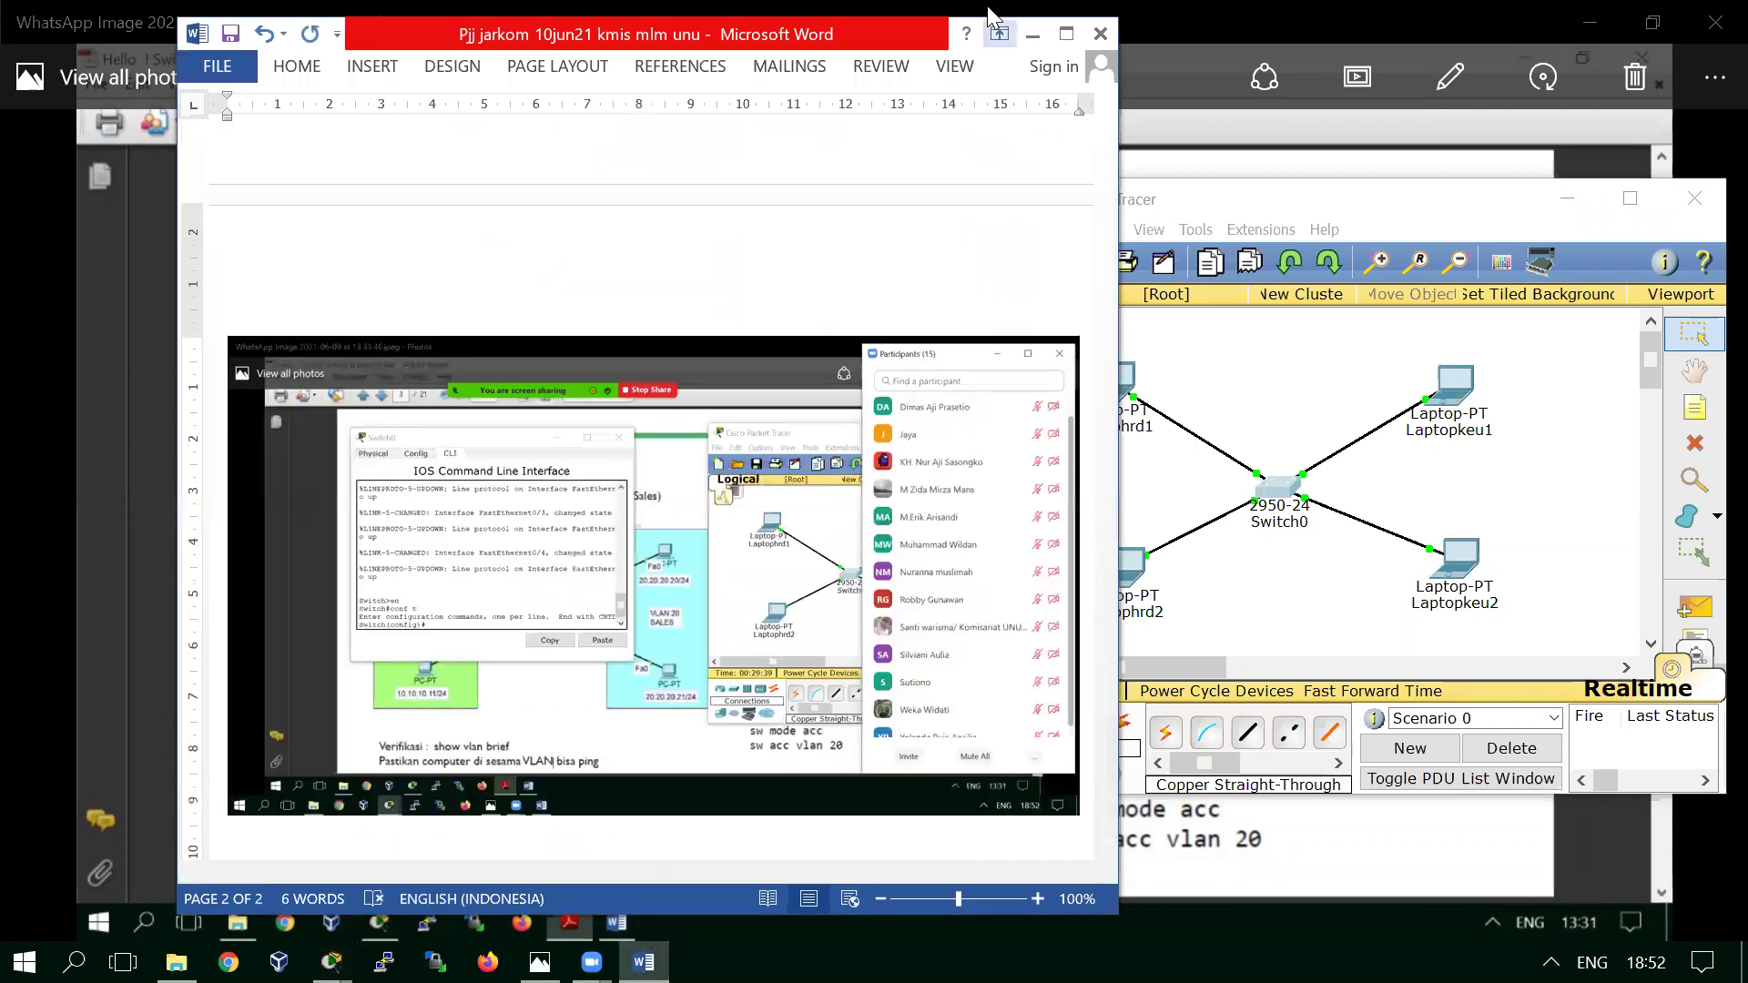
left_click(1032, 34)
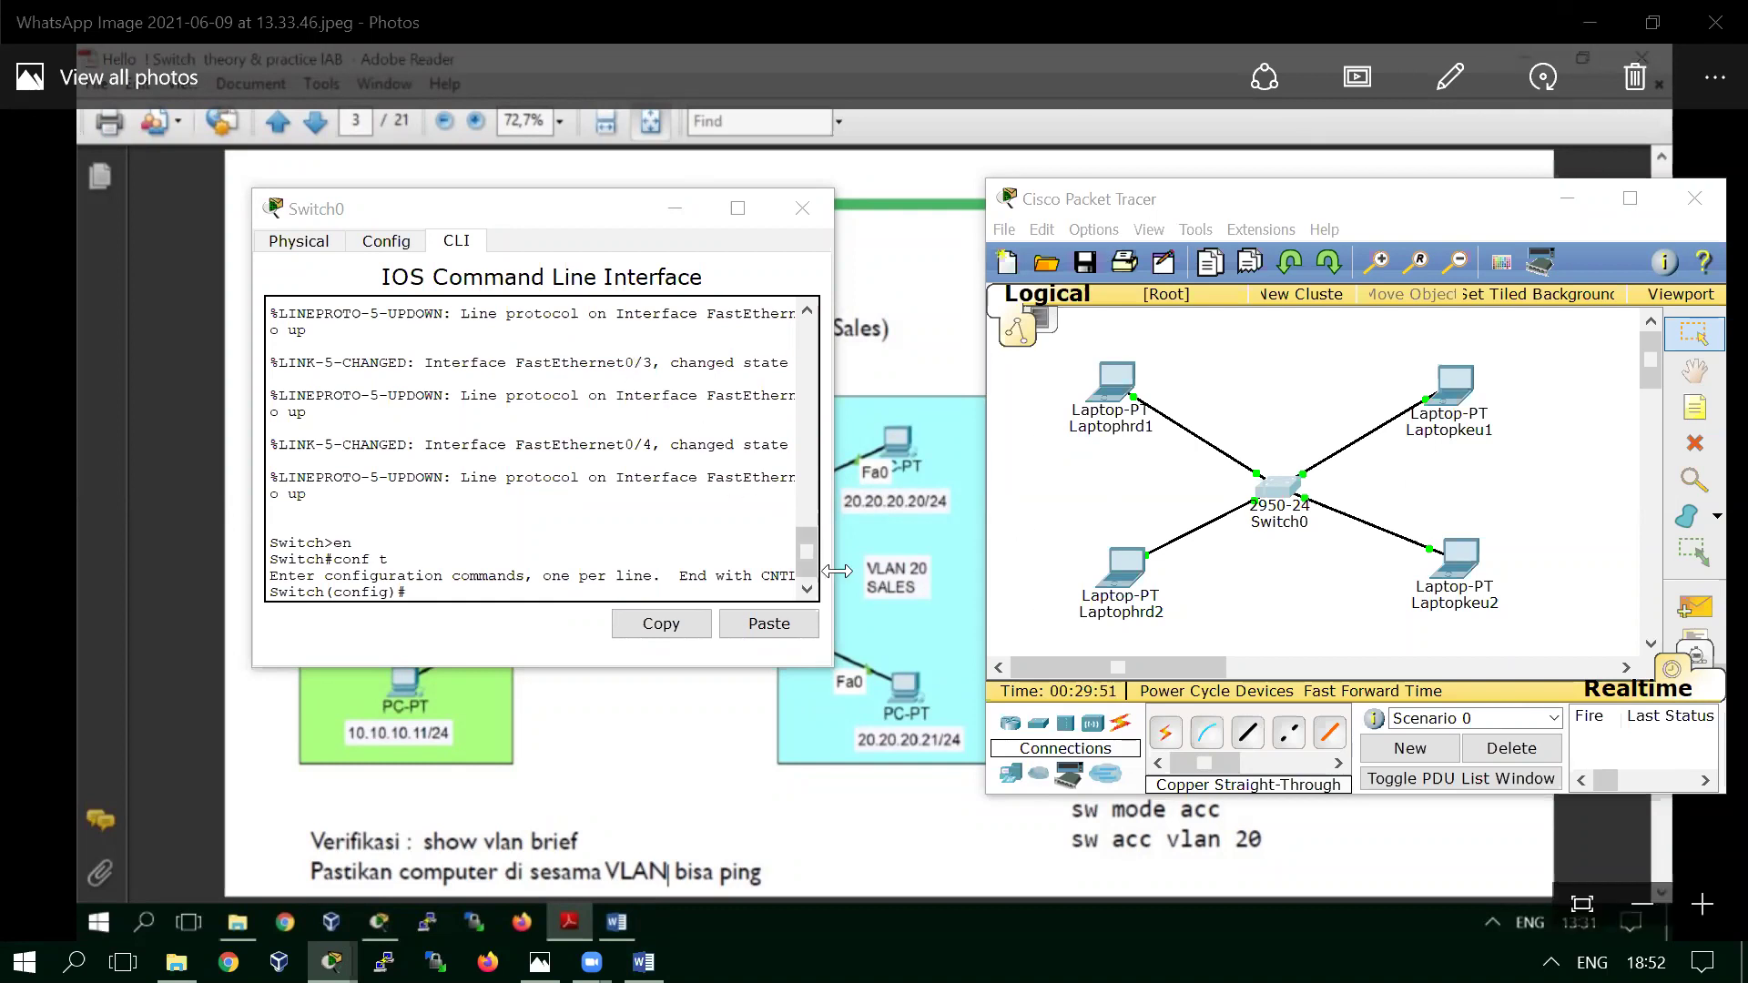
left_click(501, 591)
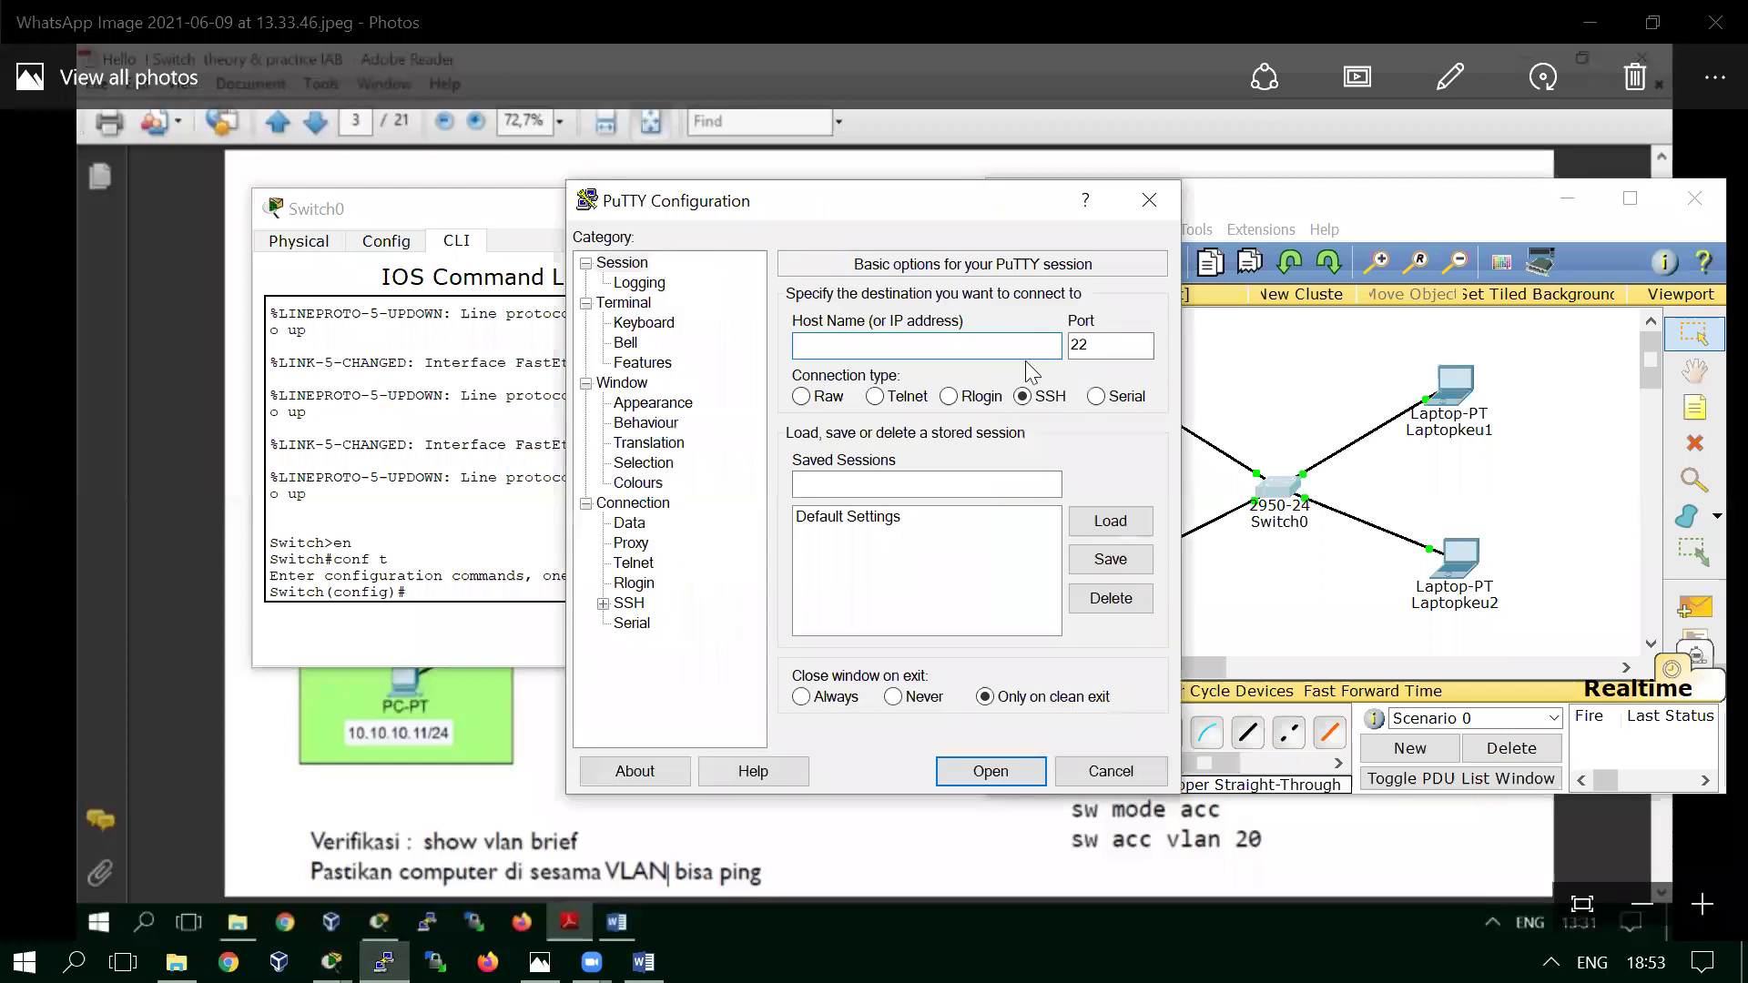
Step: Set up a PuTTY serial connection on line COM7 and cancel it without opening the session
left_click(640, 628)
left_click(1071, 327)
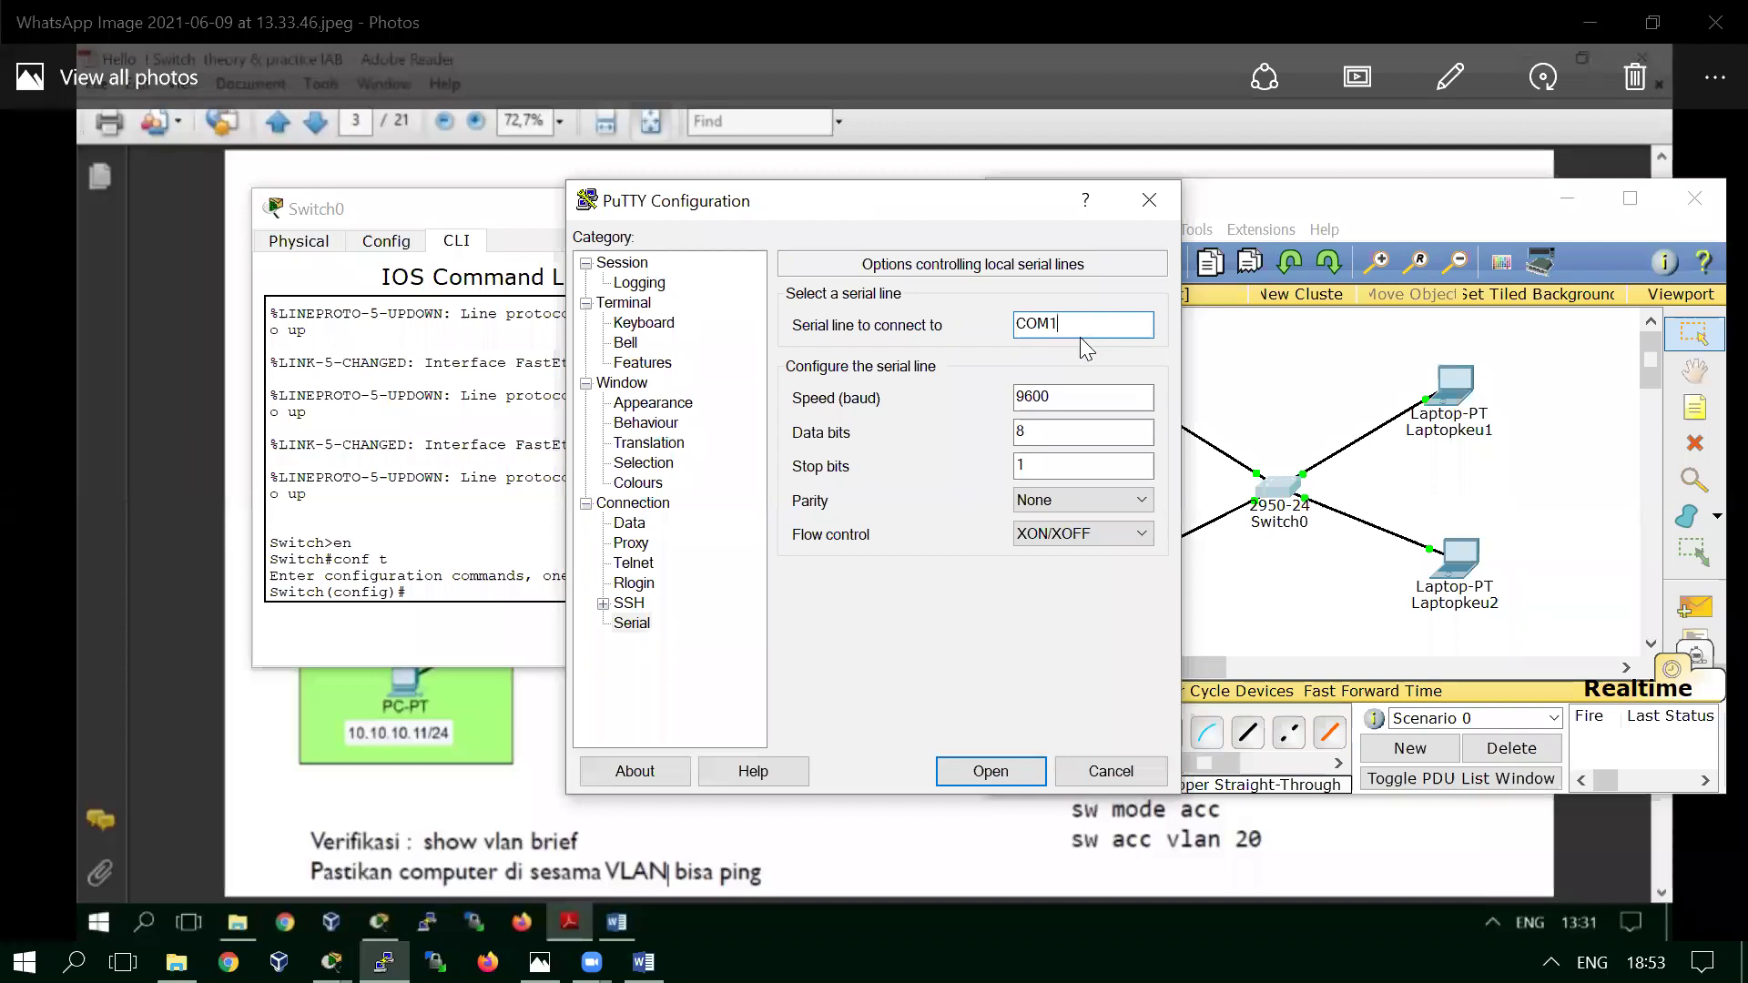
type("7")
left_click(637, 266)
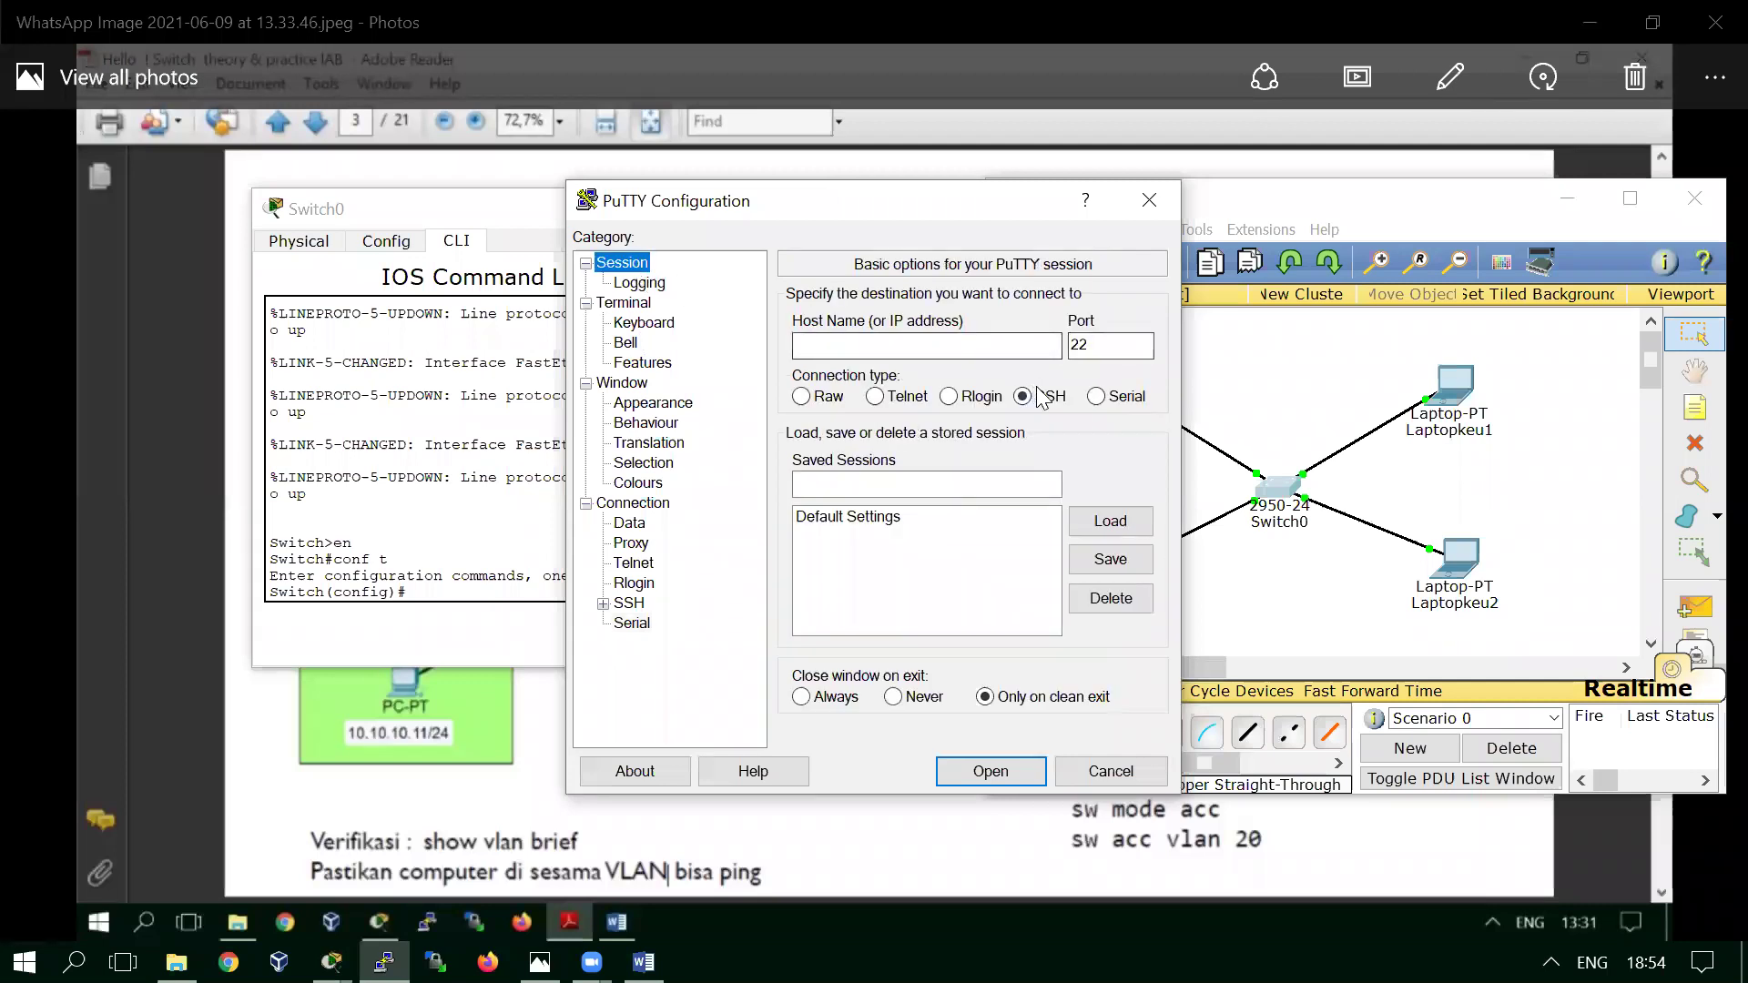
left_click(1097, 397)
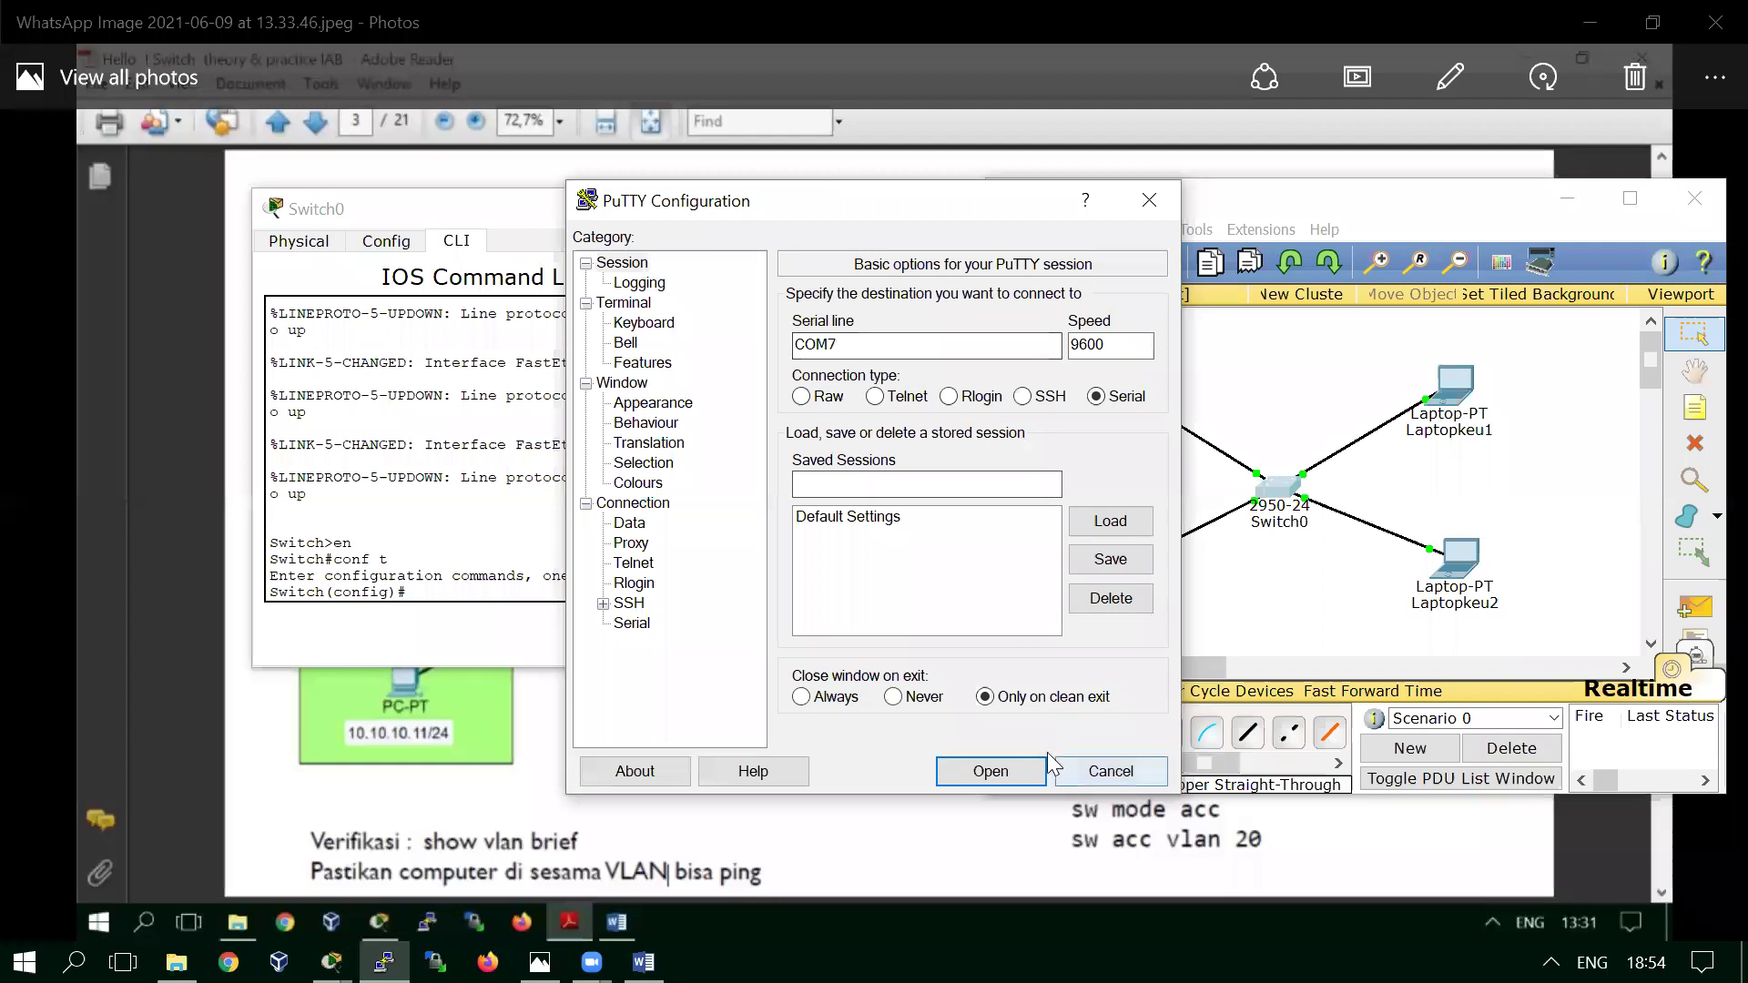
left_click(1123, 761)
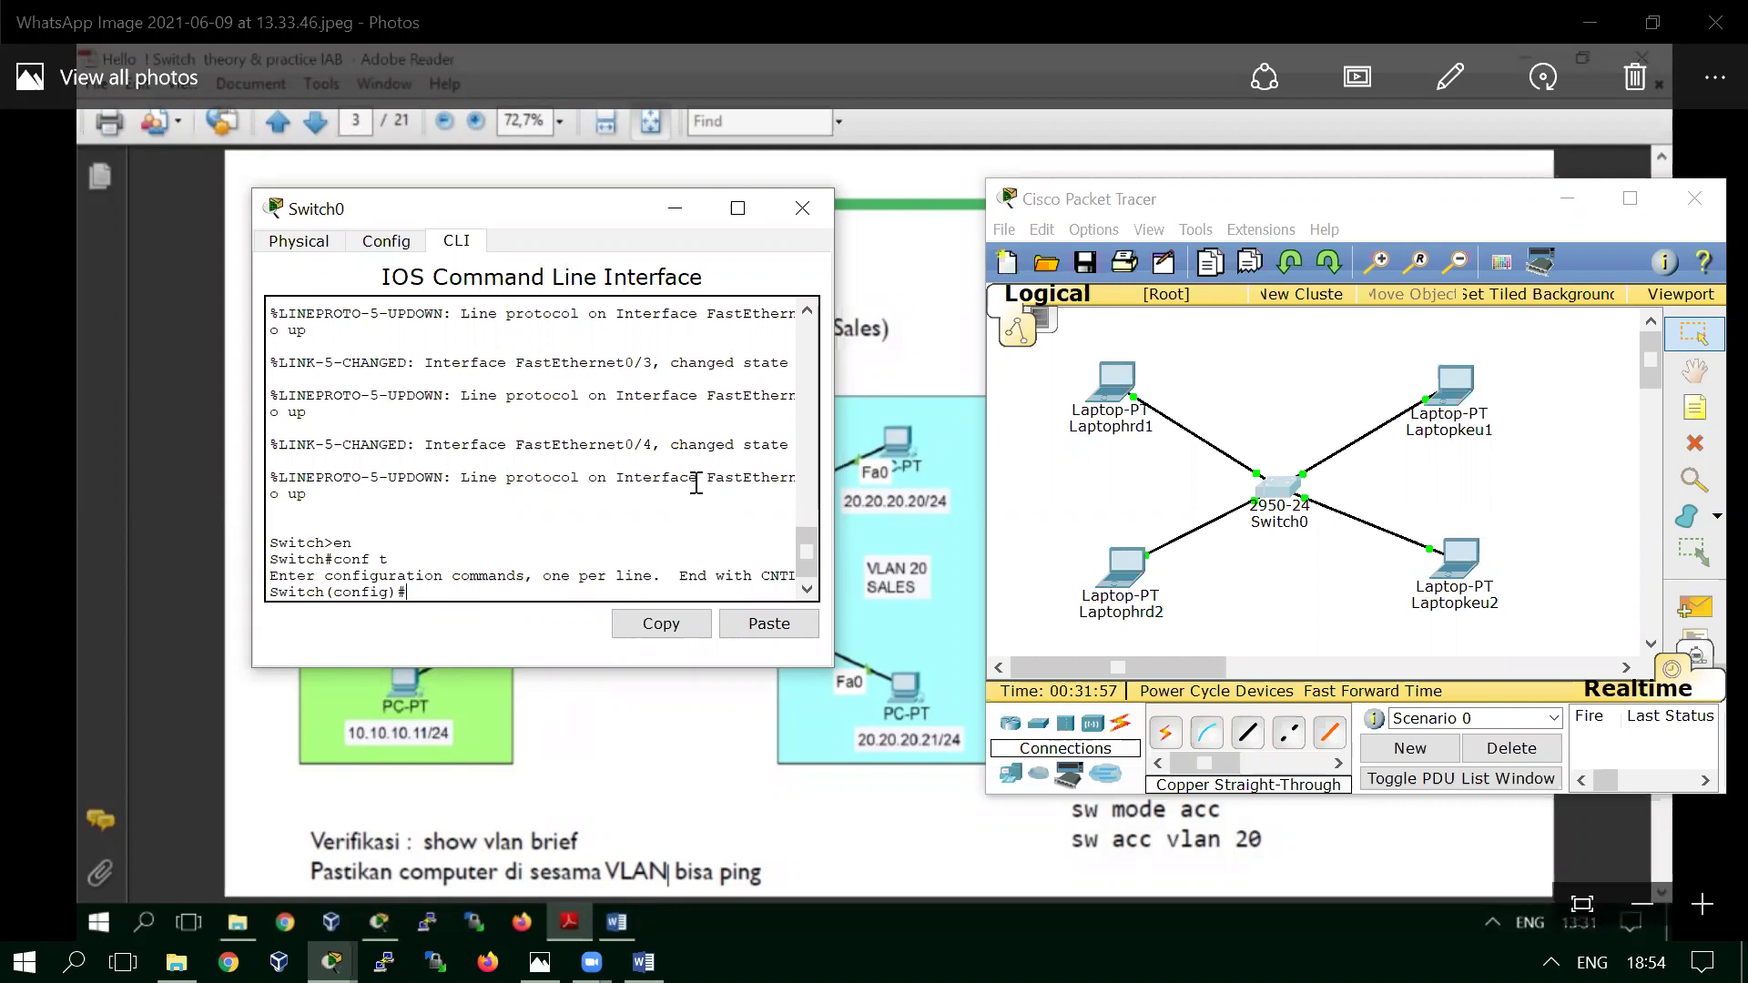
Step: Show Switch0's command line over the VLAN exercise sheet and create VLAN 2 with the command vlan 2
left_click(737, 738)
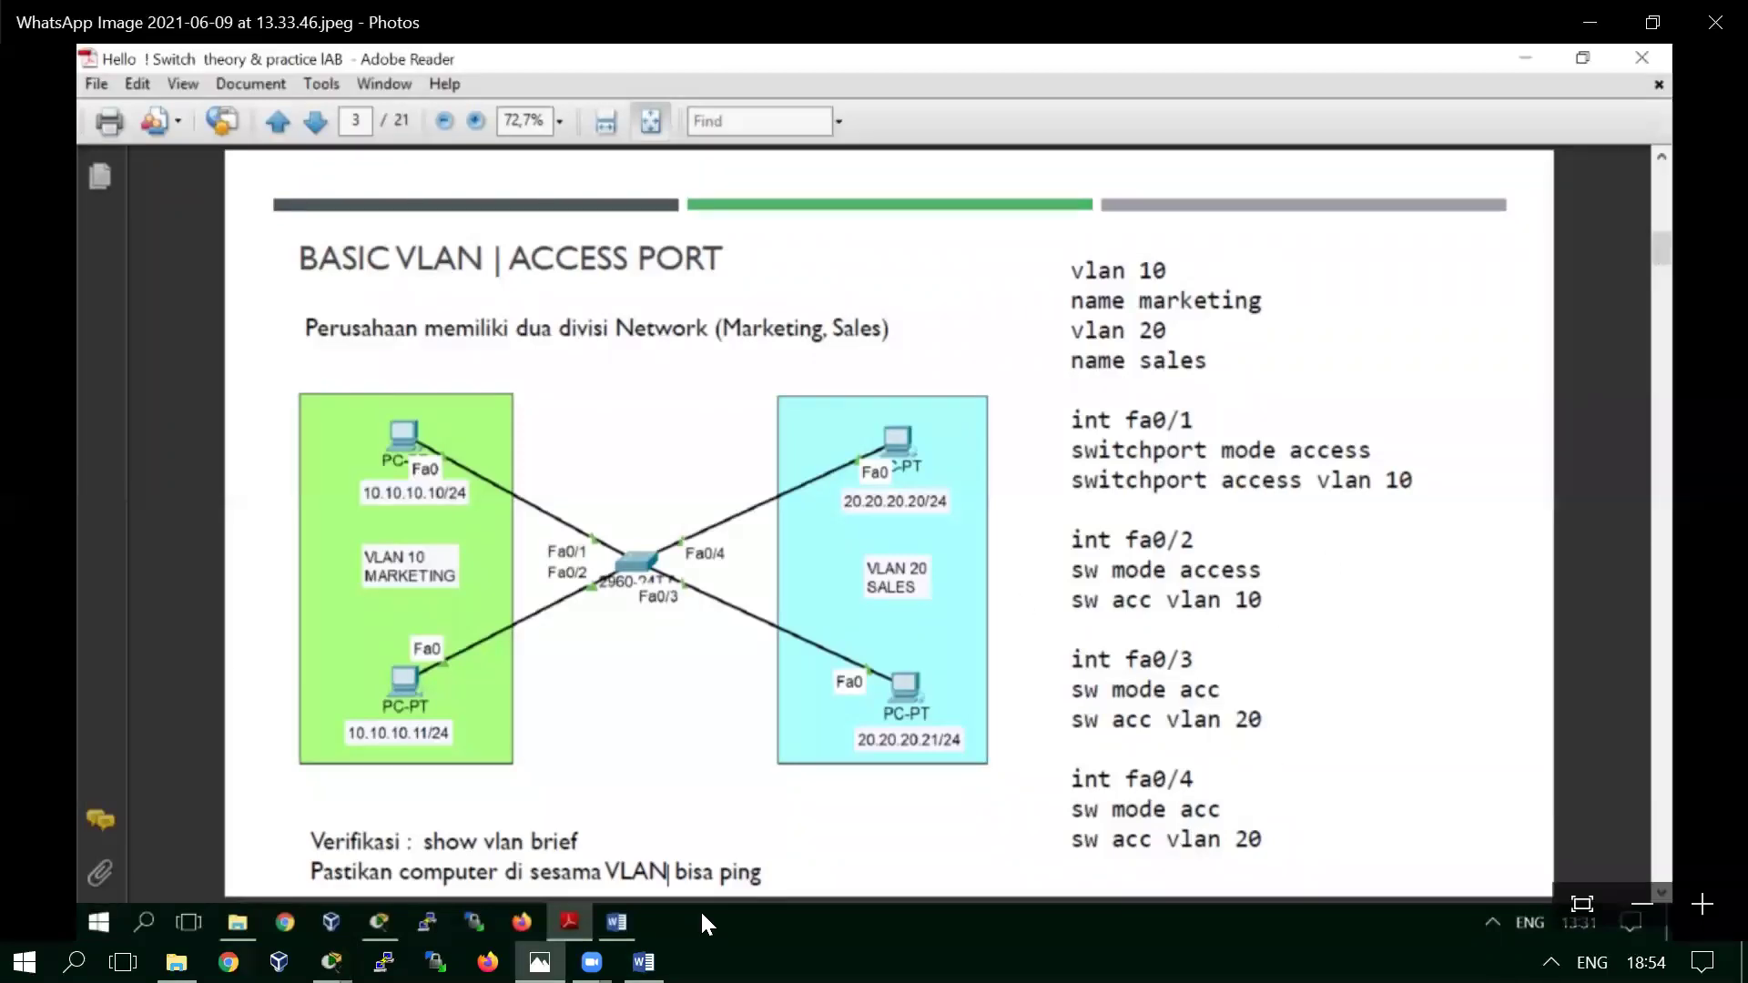
mouse_move(642, 962)
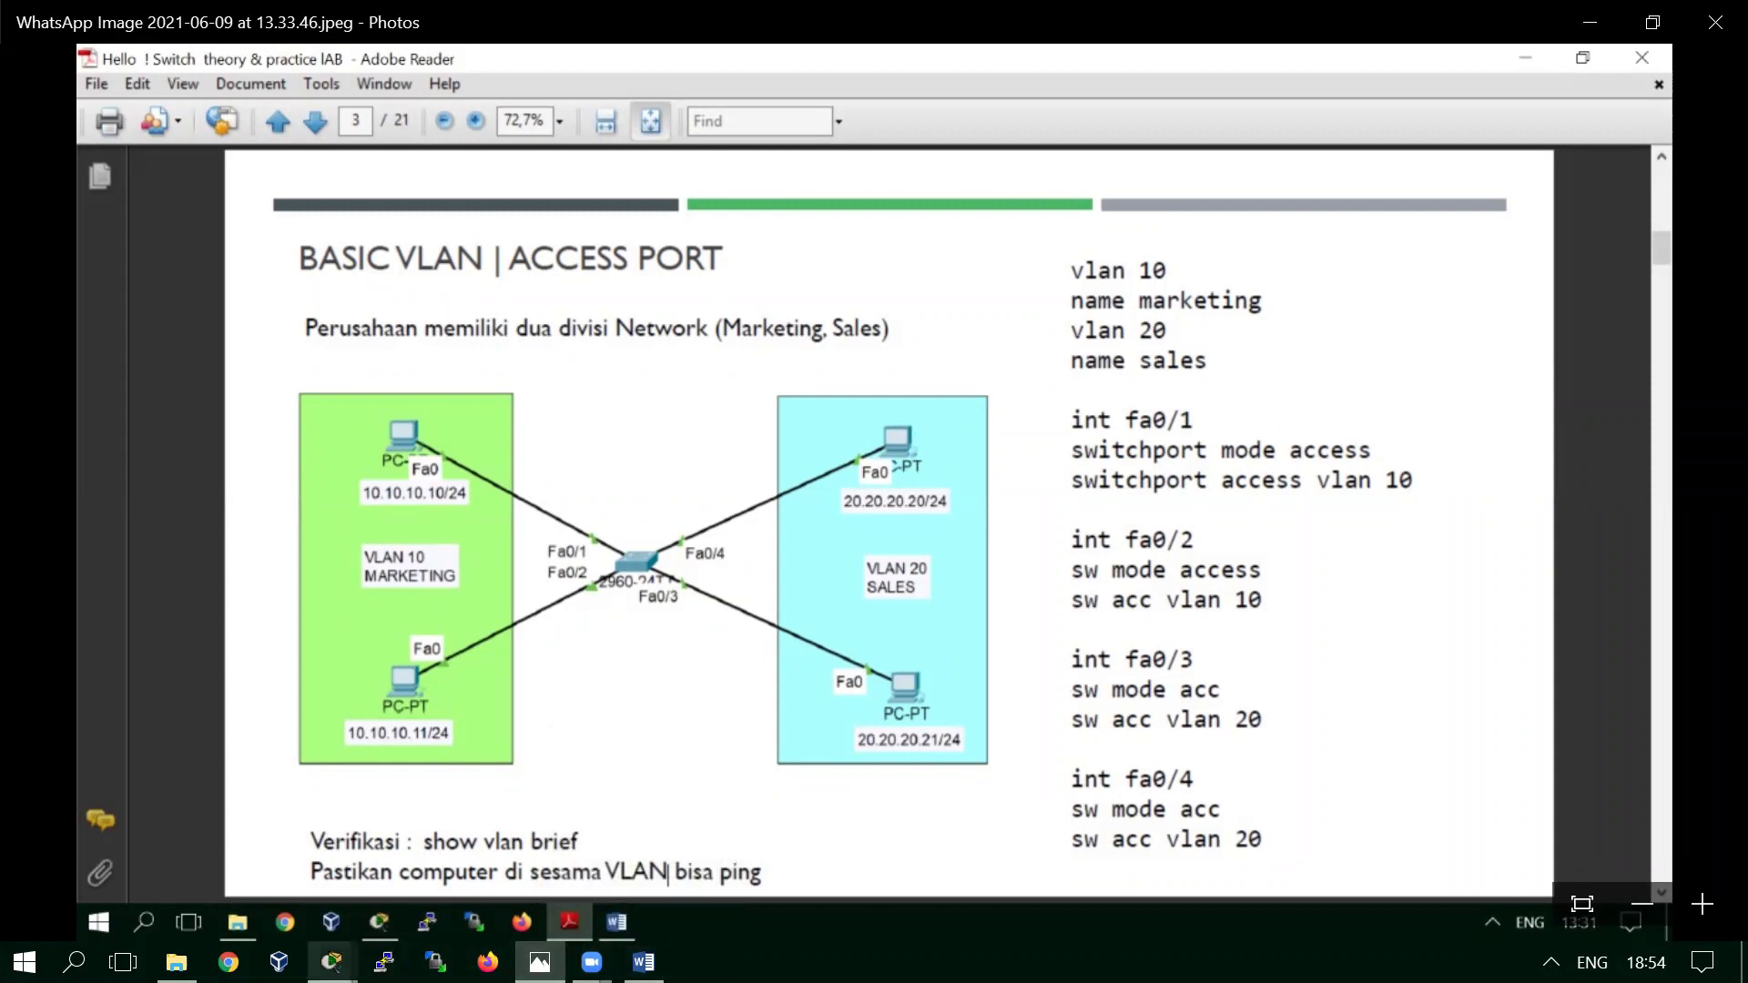
mouse_move(332, 961)
left_click(437, 838)
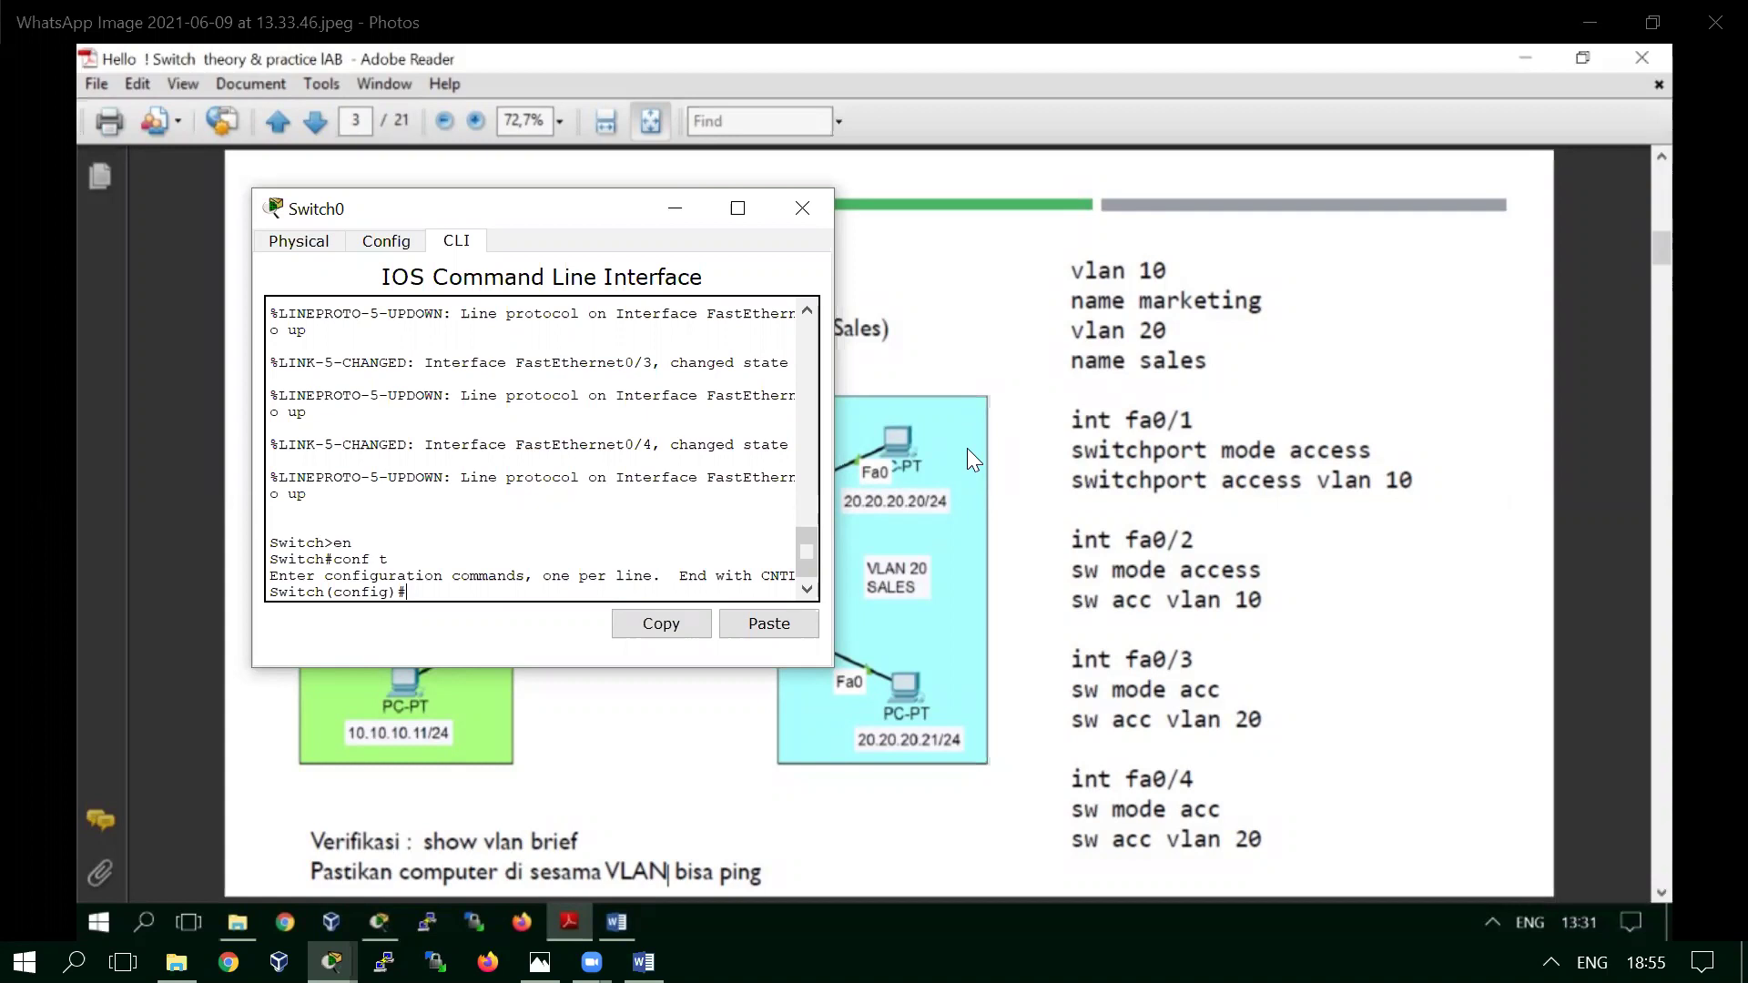
type("vlan2")
key("BackSpace")
type("2")
key("Return")
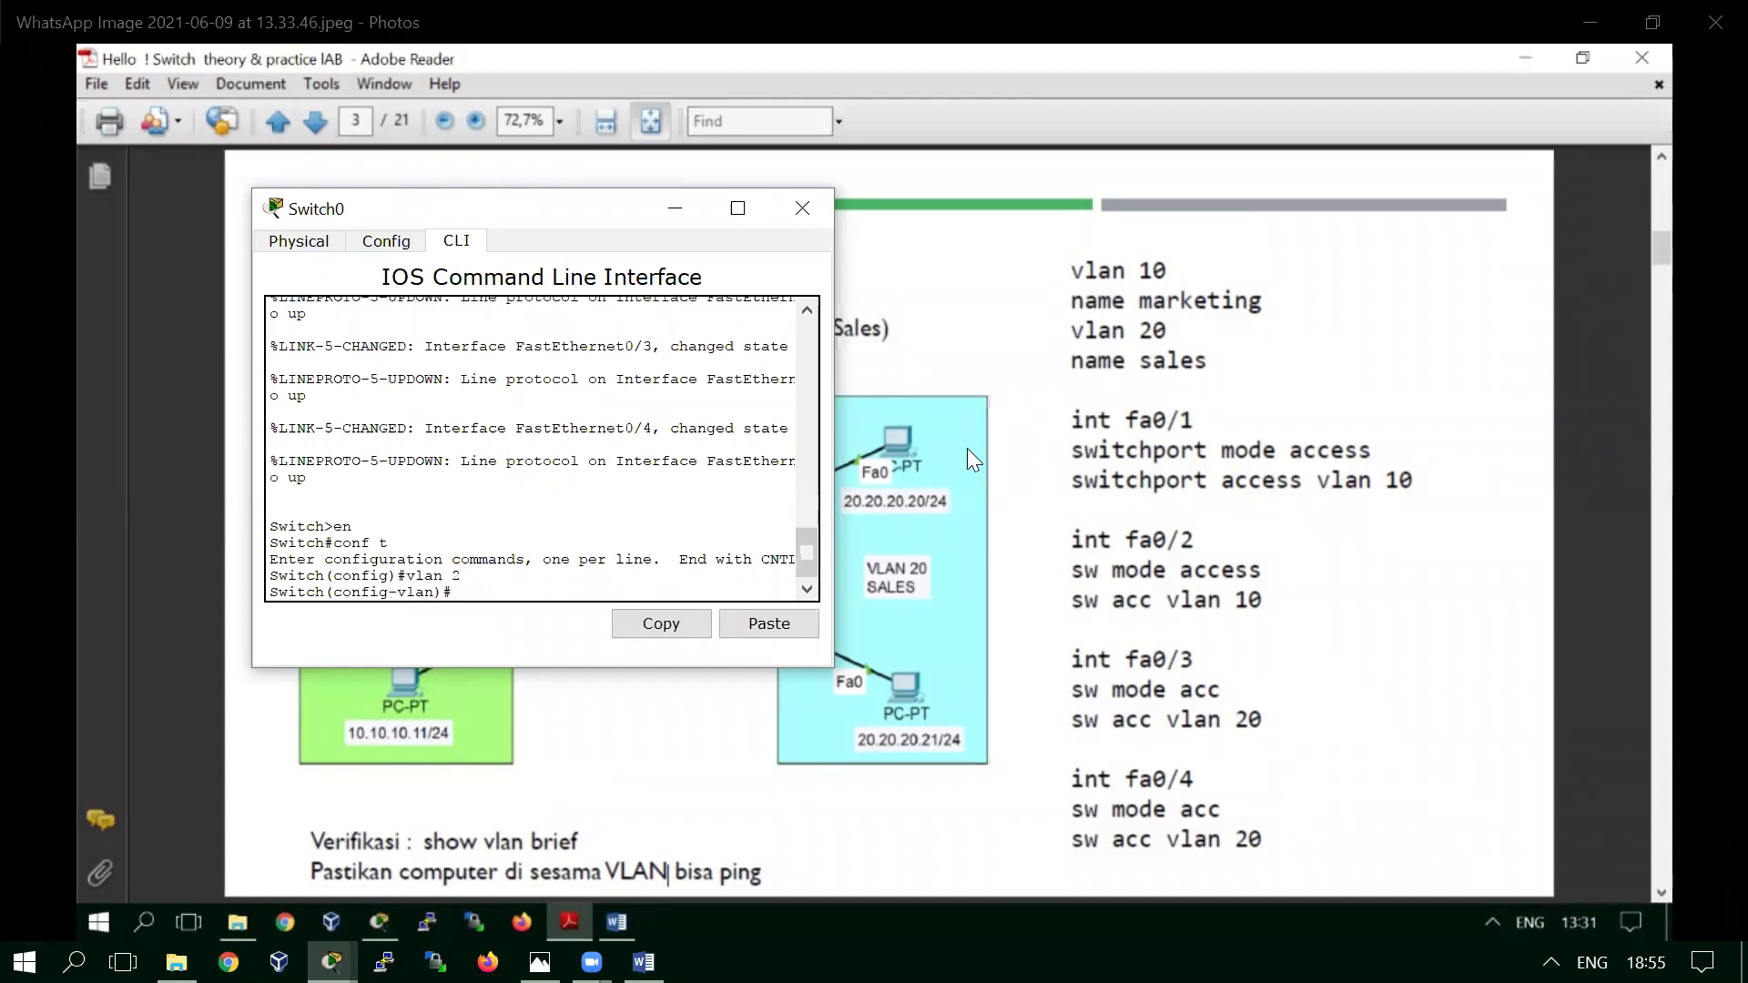
Step: Name VLAN 2 hrd, then create VLAN 3 on Switch0 with the name keu
type("name hrd")
key("Return")
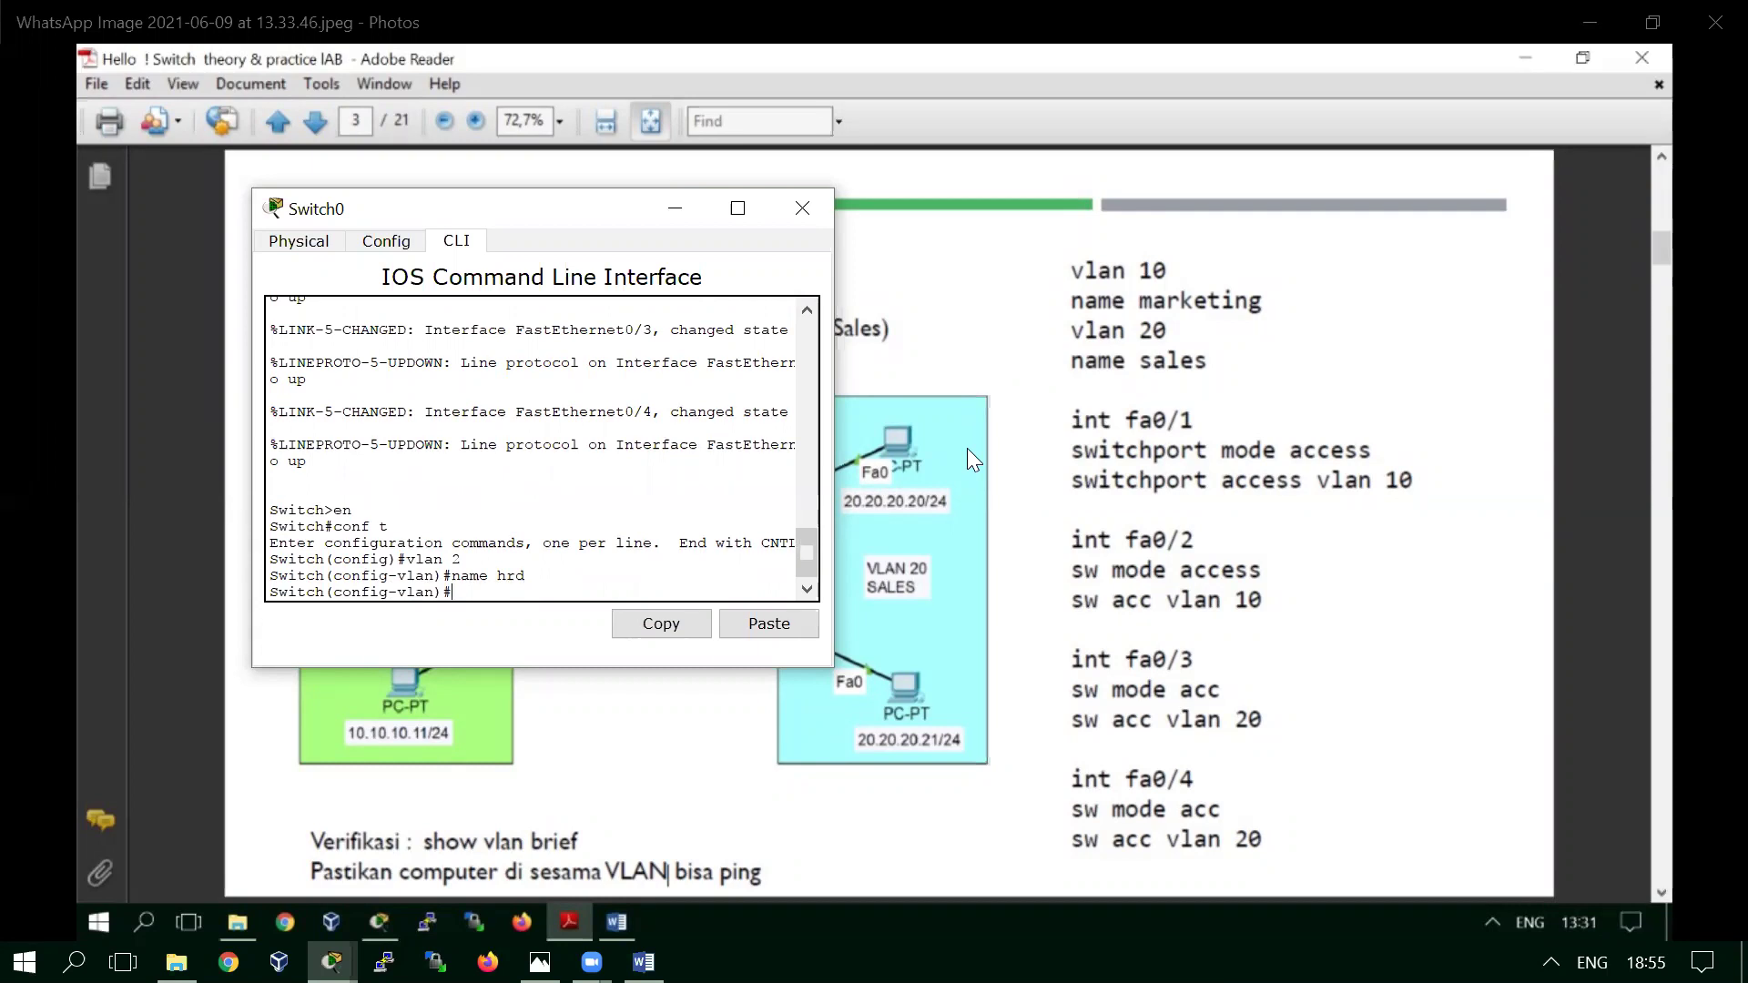
type("vlan 3")
key("Return")
type("name ")
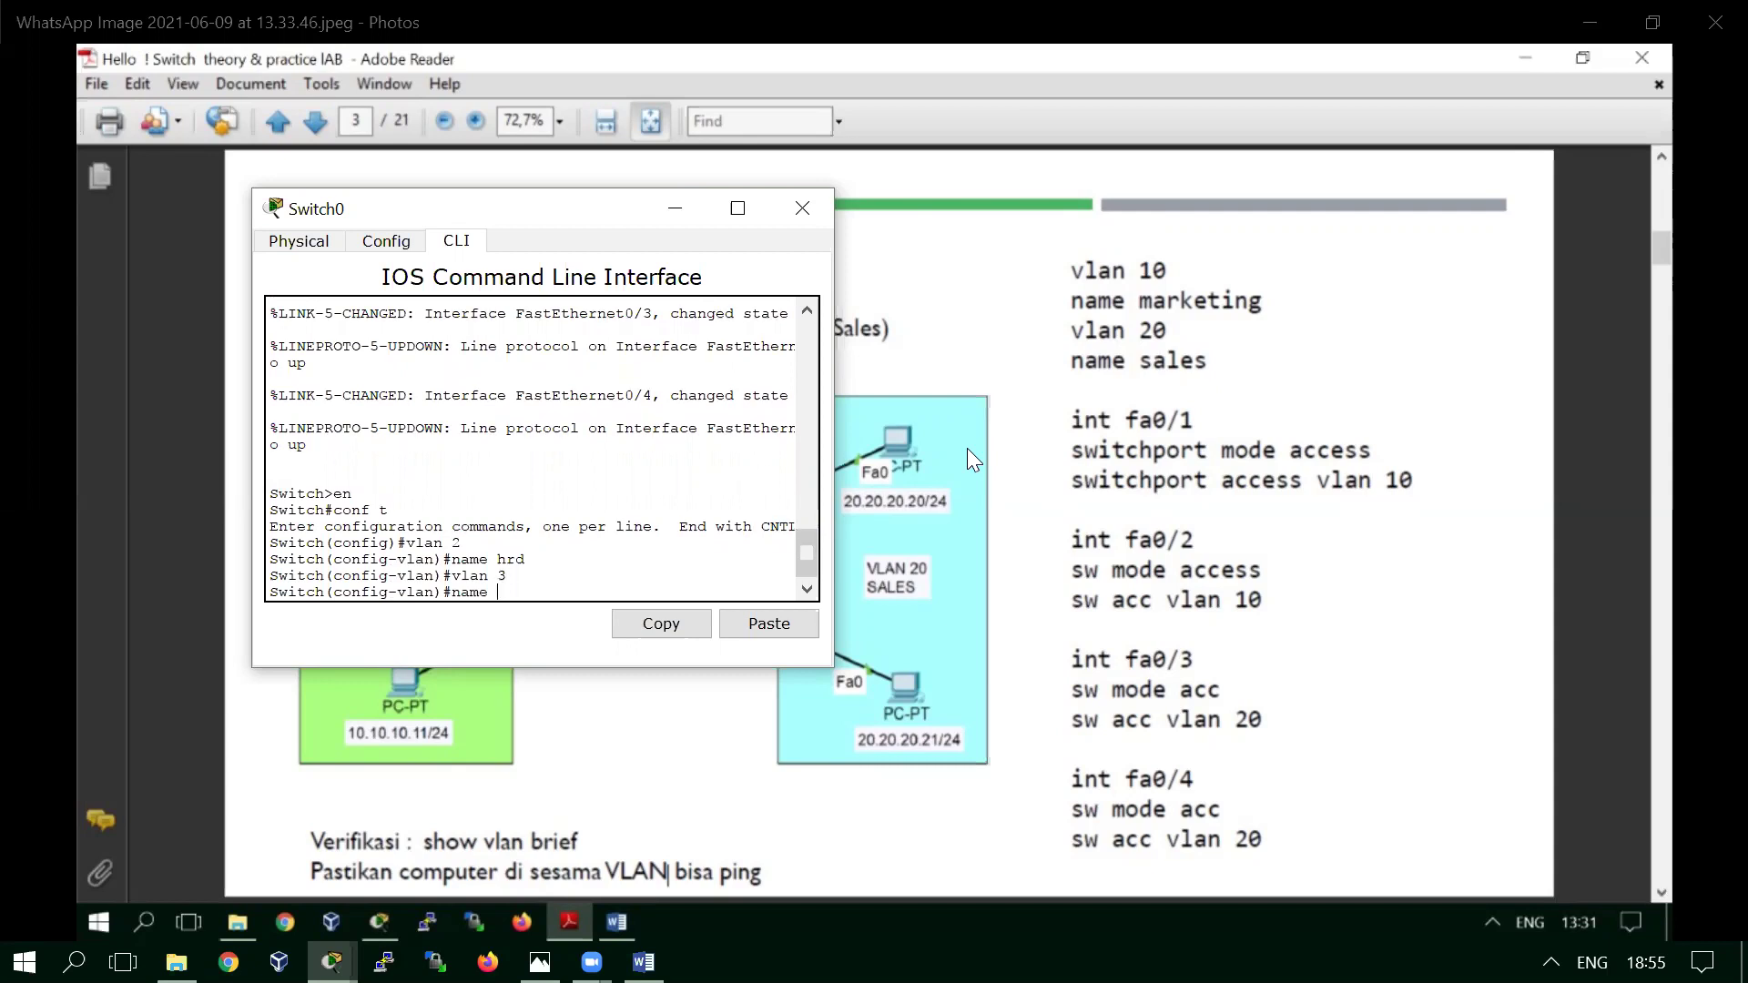
type("keu")
key("Return")
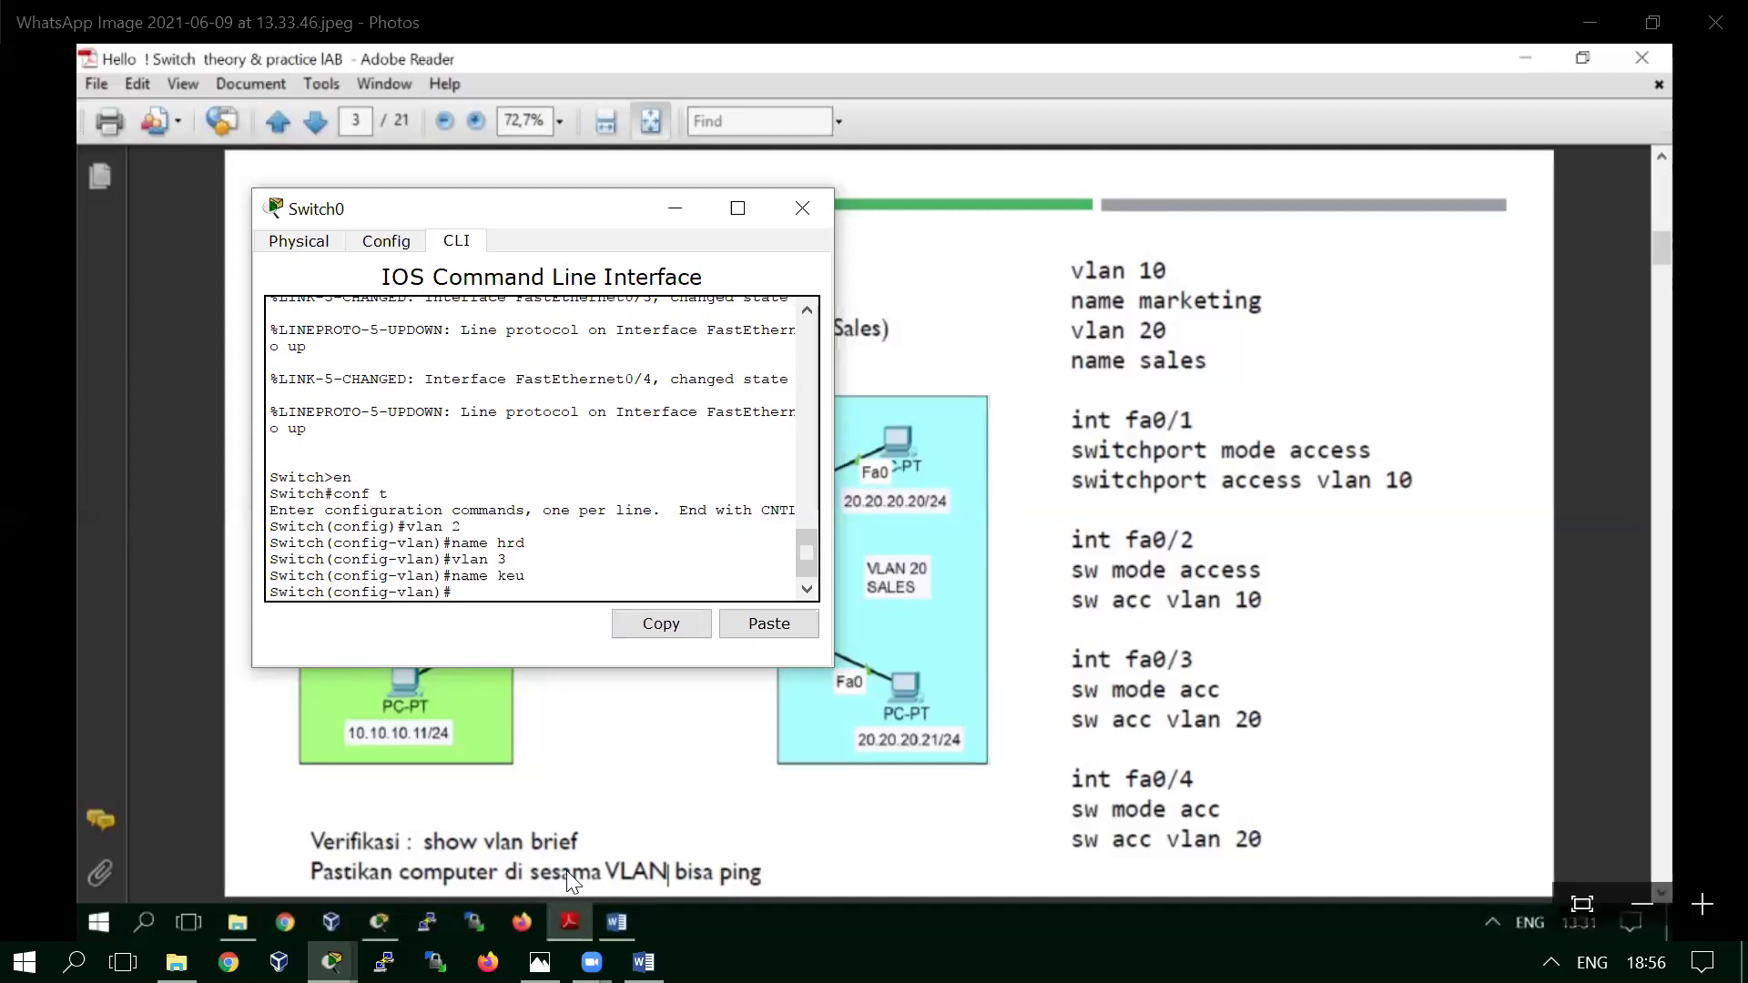
Step: List the switch's VLANs with do show vlan br and highlight the rows for VLANs 2 and 3
type("do sh")
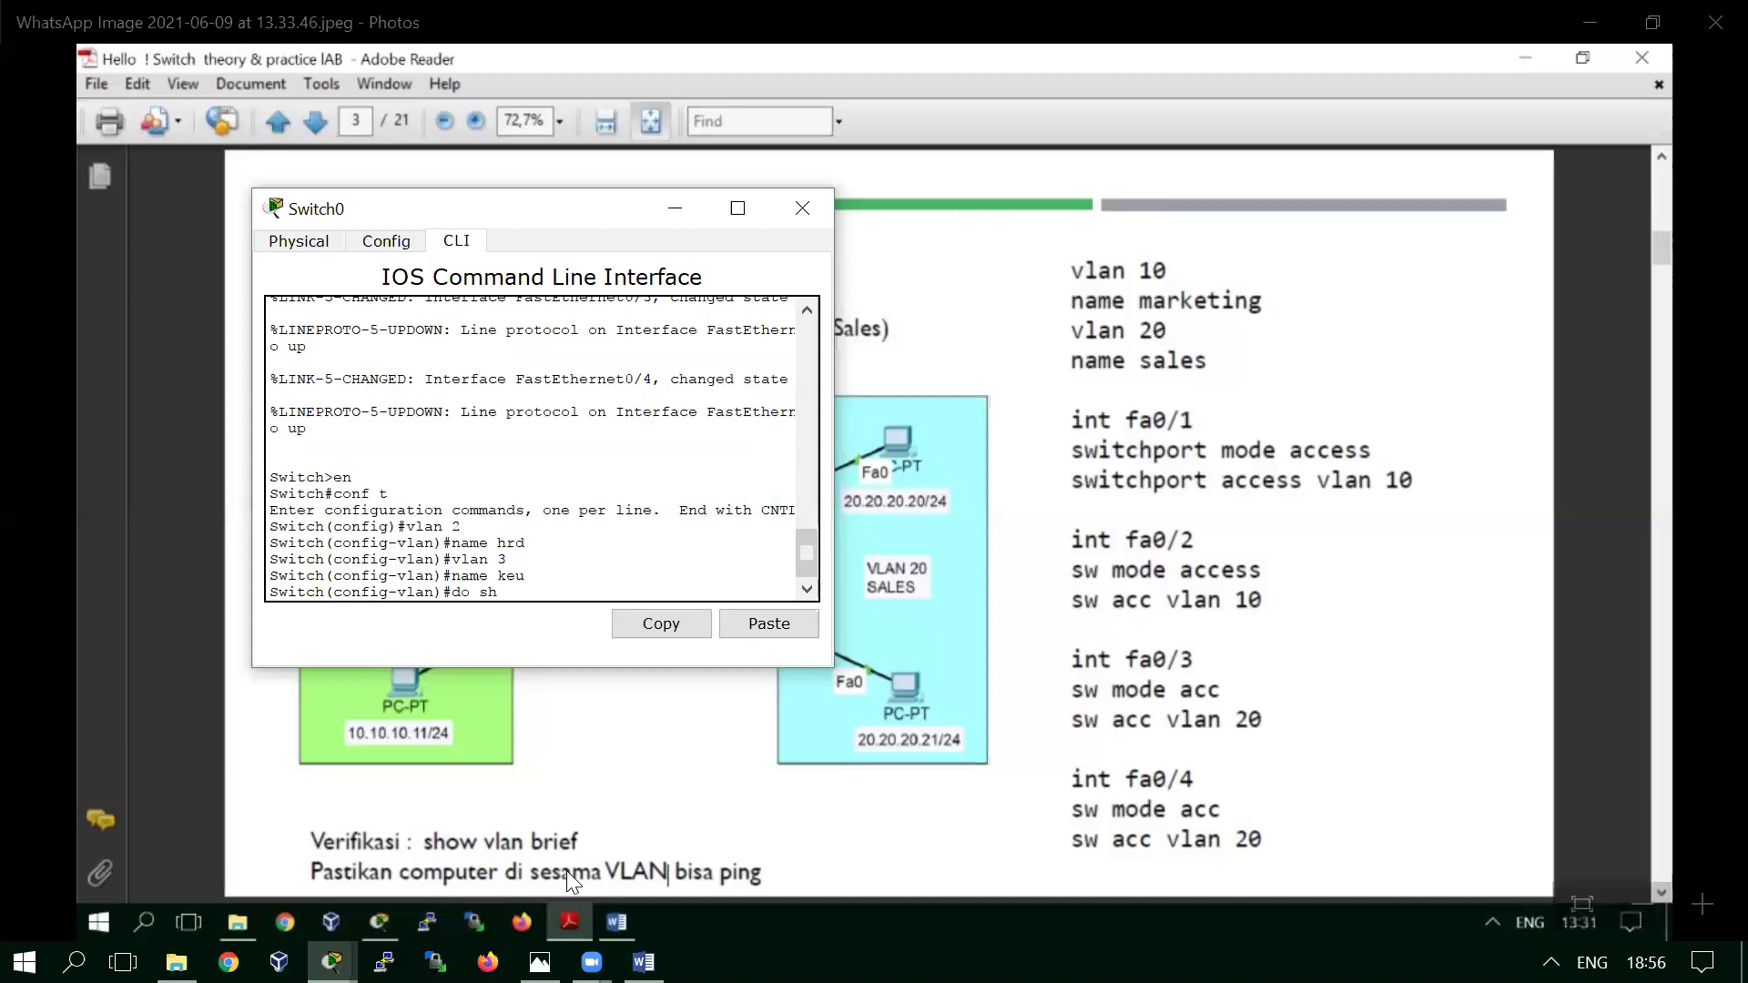
type("ow vlan")
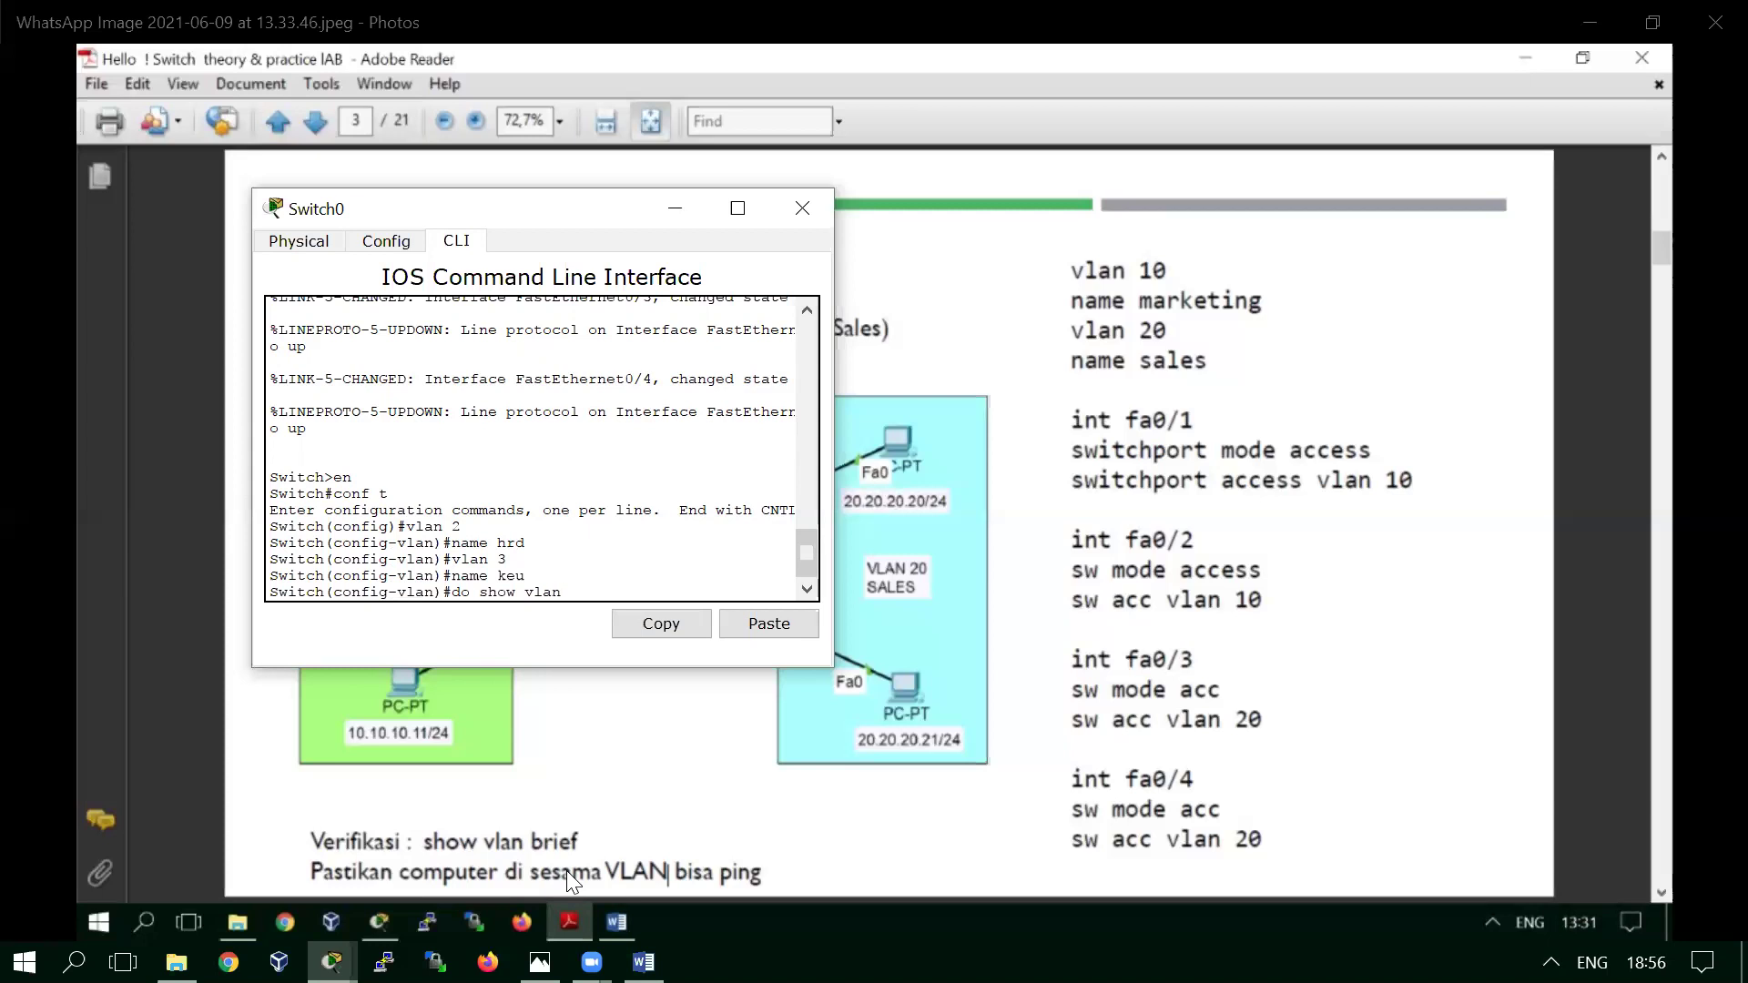
type(" br")
key("Return")
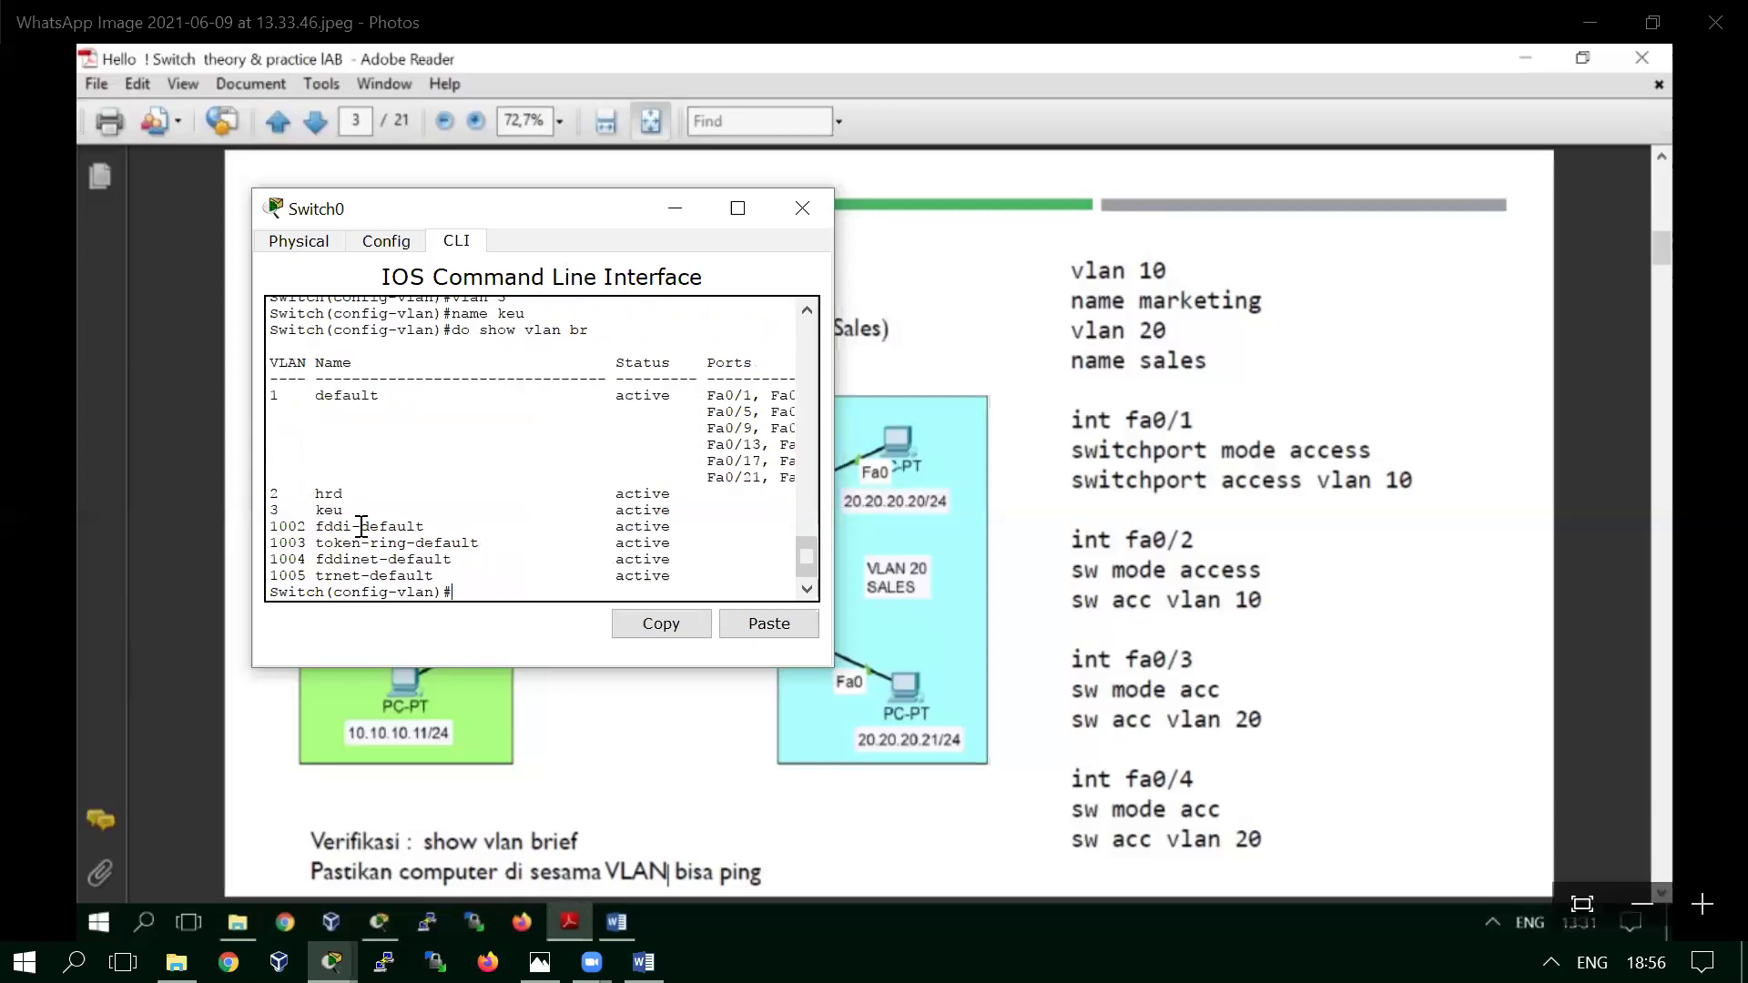
left_click_drag(271, 493, 704, 516)
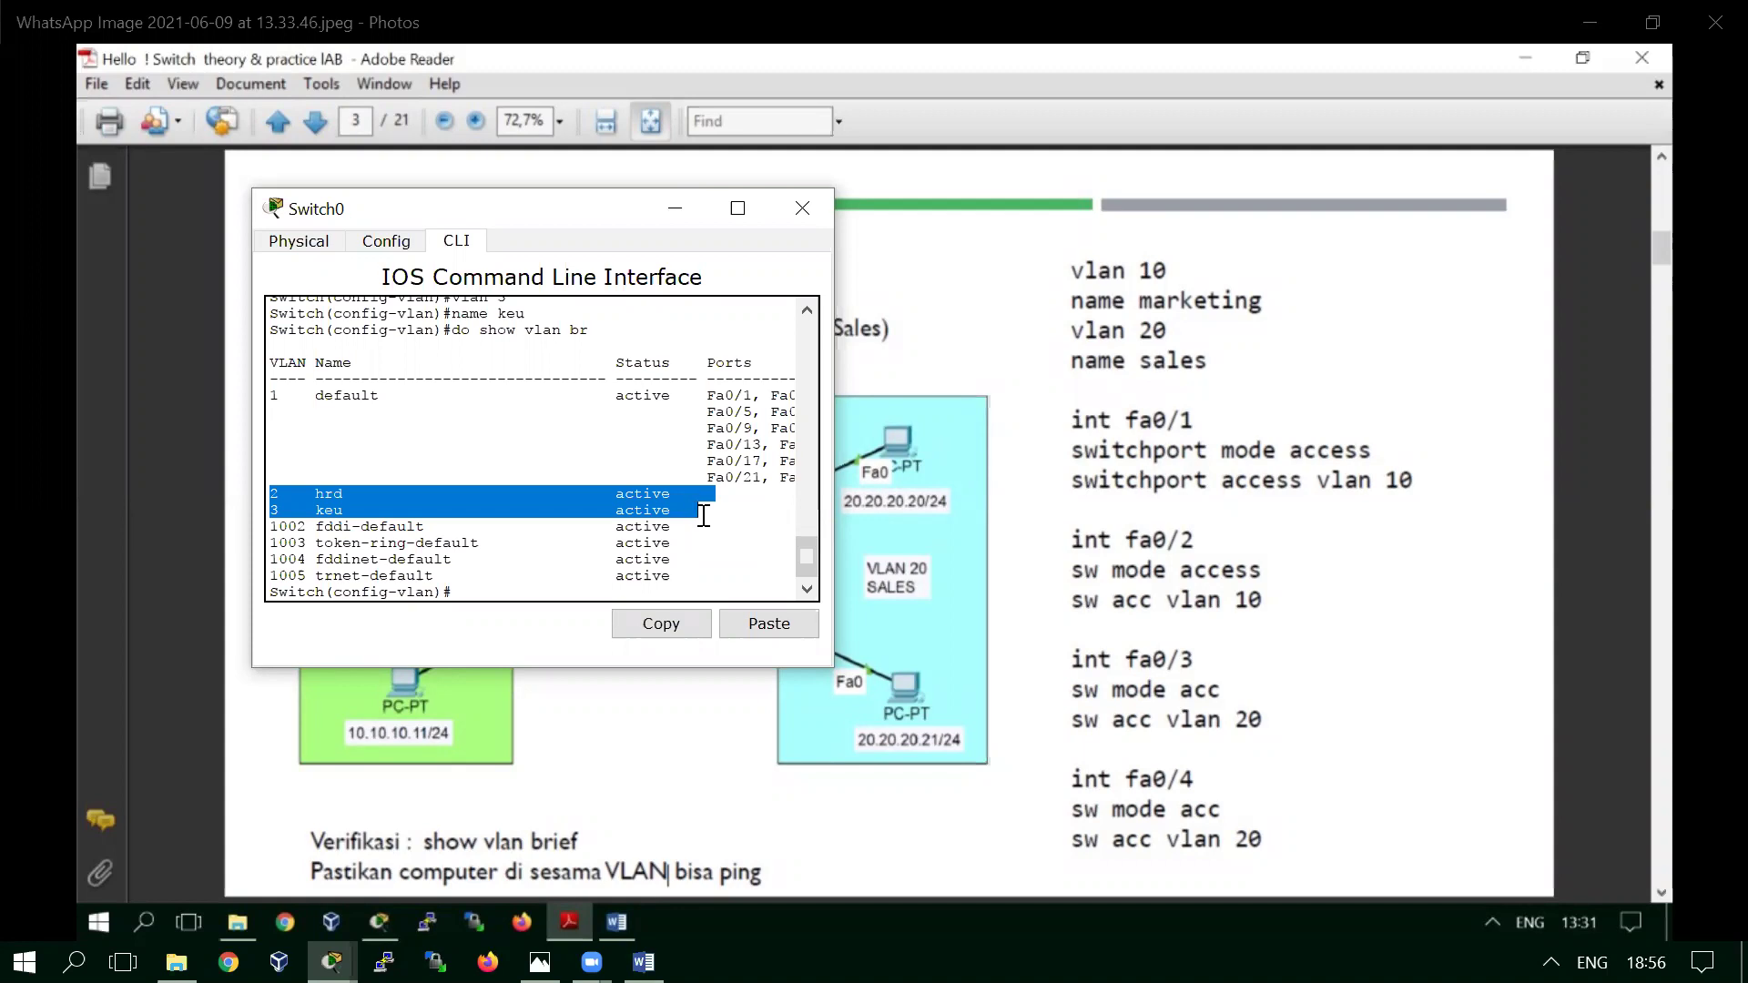
left_click_drag(704, 516, 741, 514)
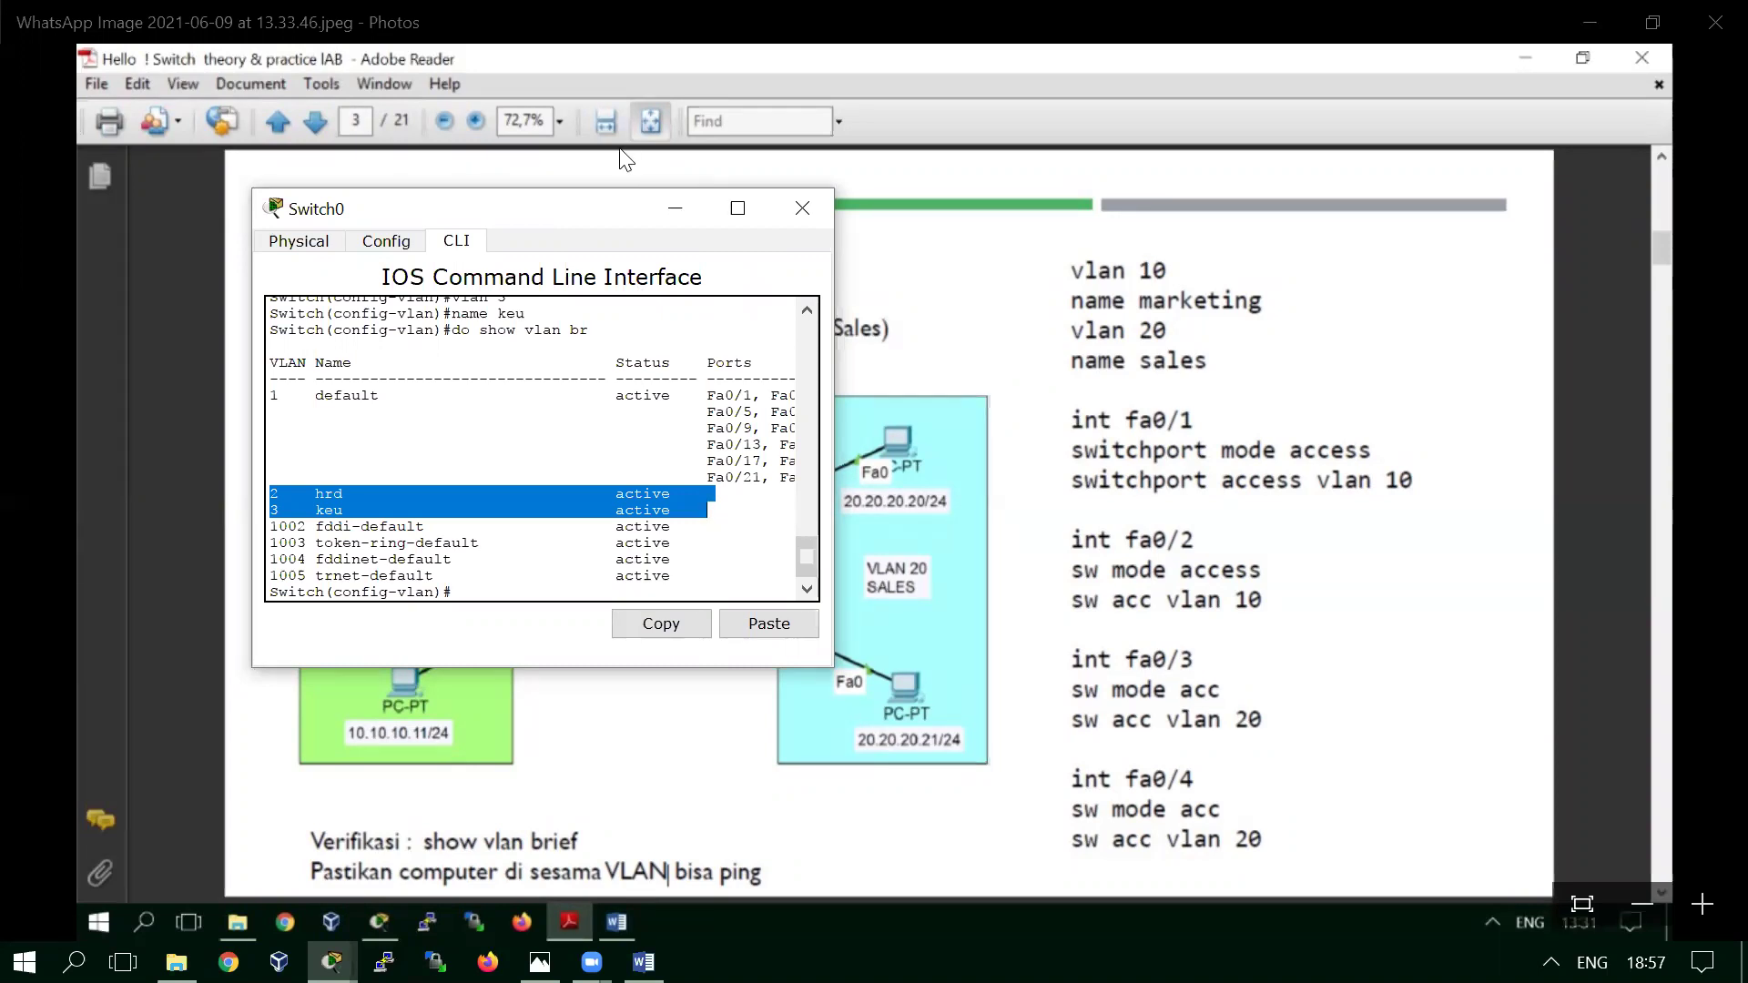
Step: Switch to the Word notes, paste the captured screenshot of the VLAN list below the existing images, and minimize Word
left_click(1719, 234)
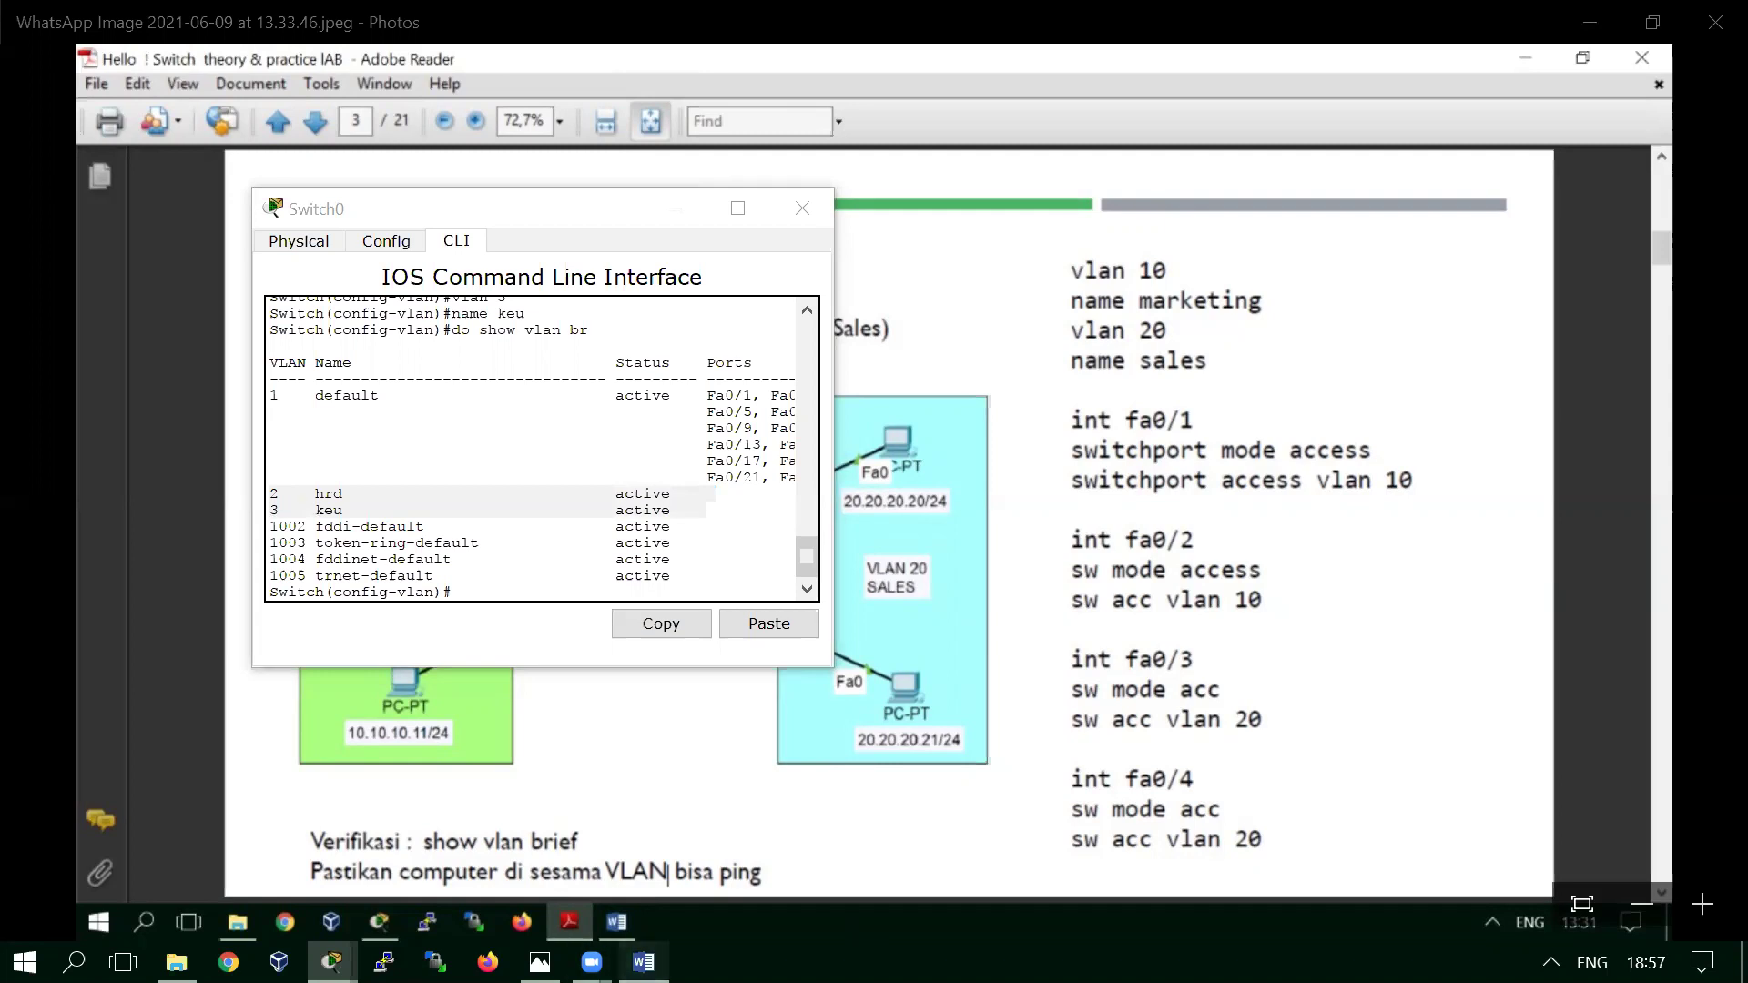
left_click(642, 962)
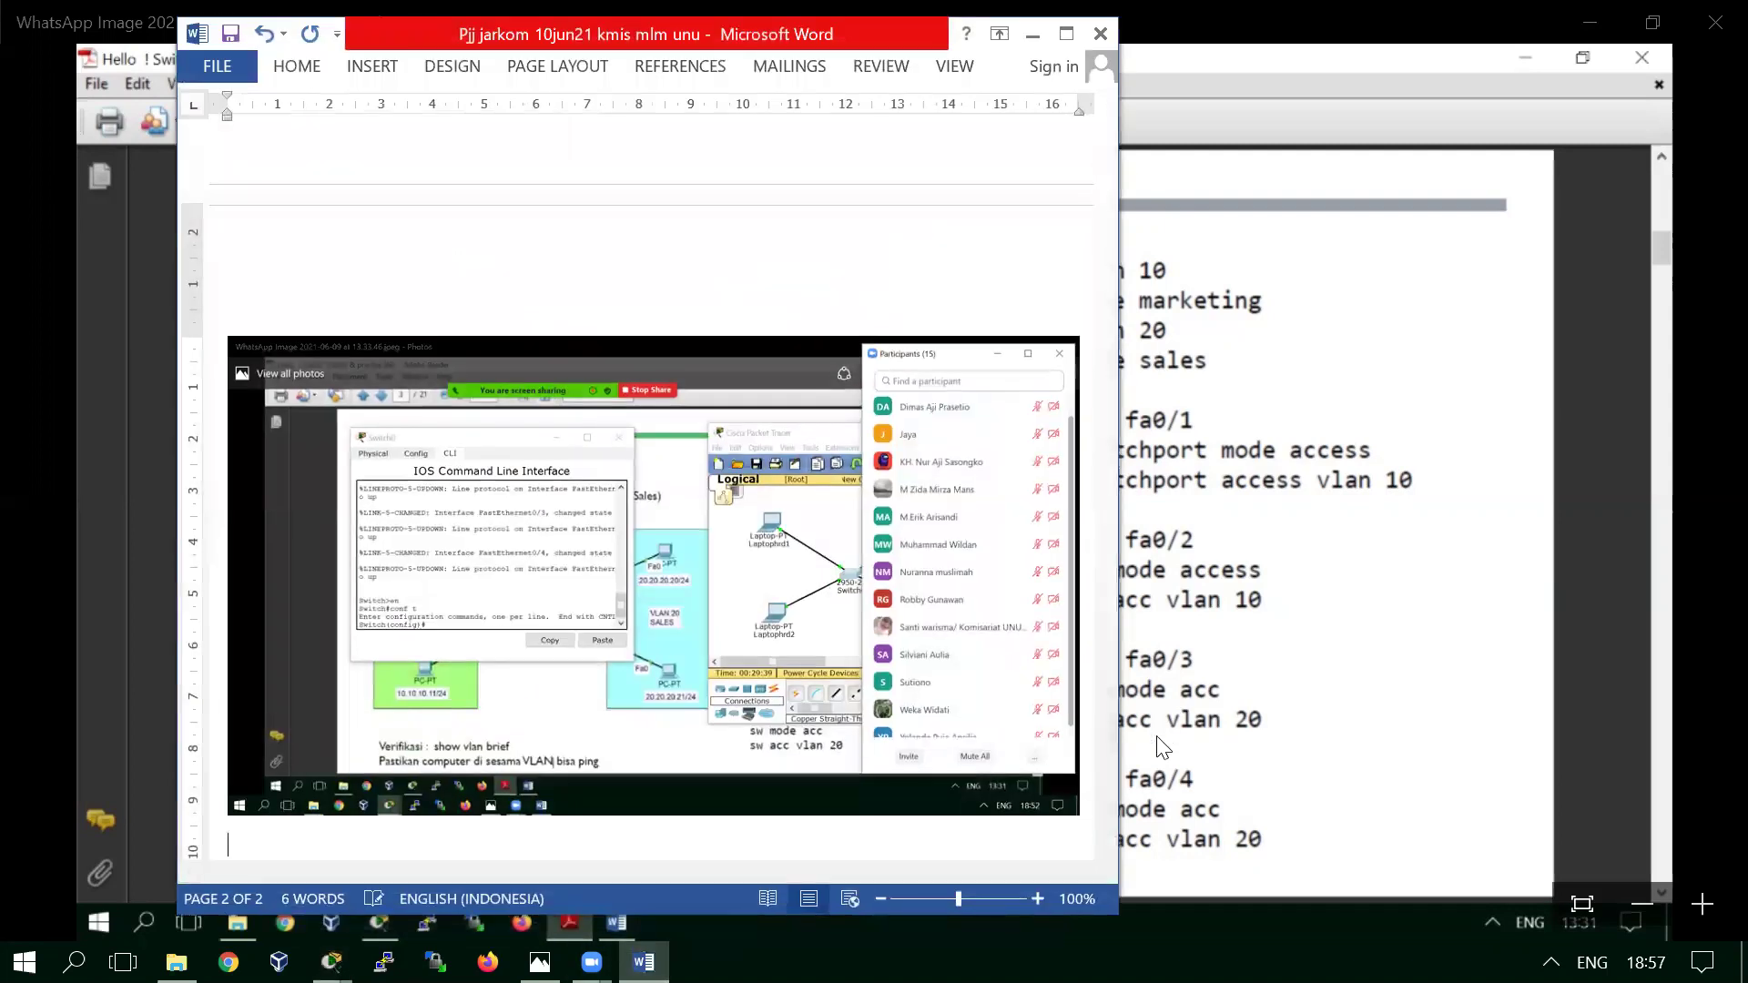
key("ctrl+v")
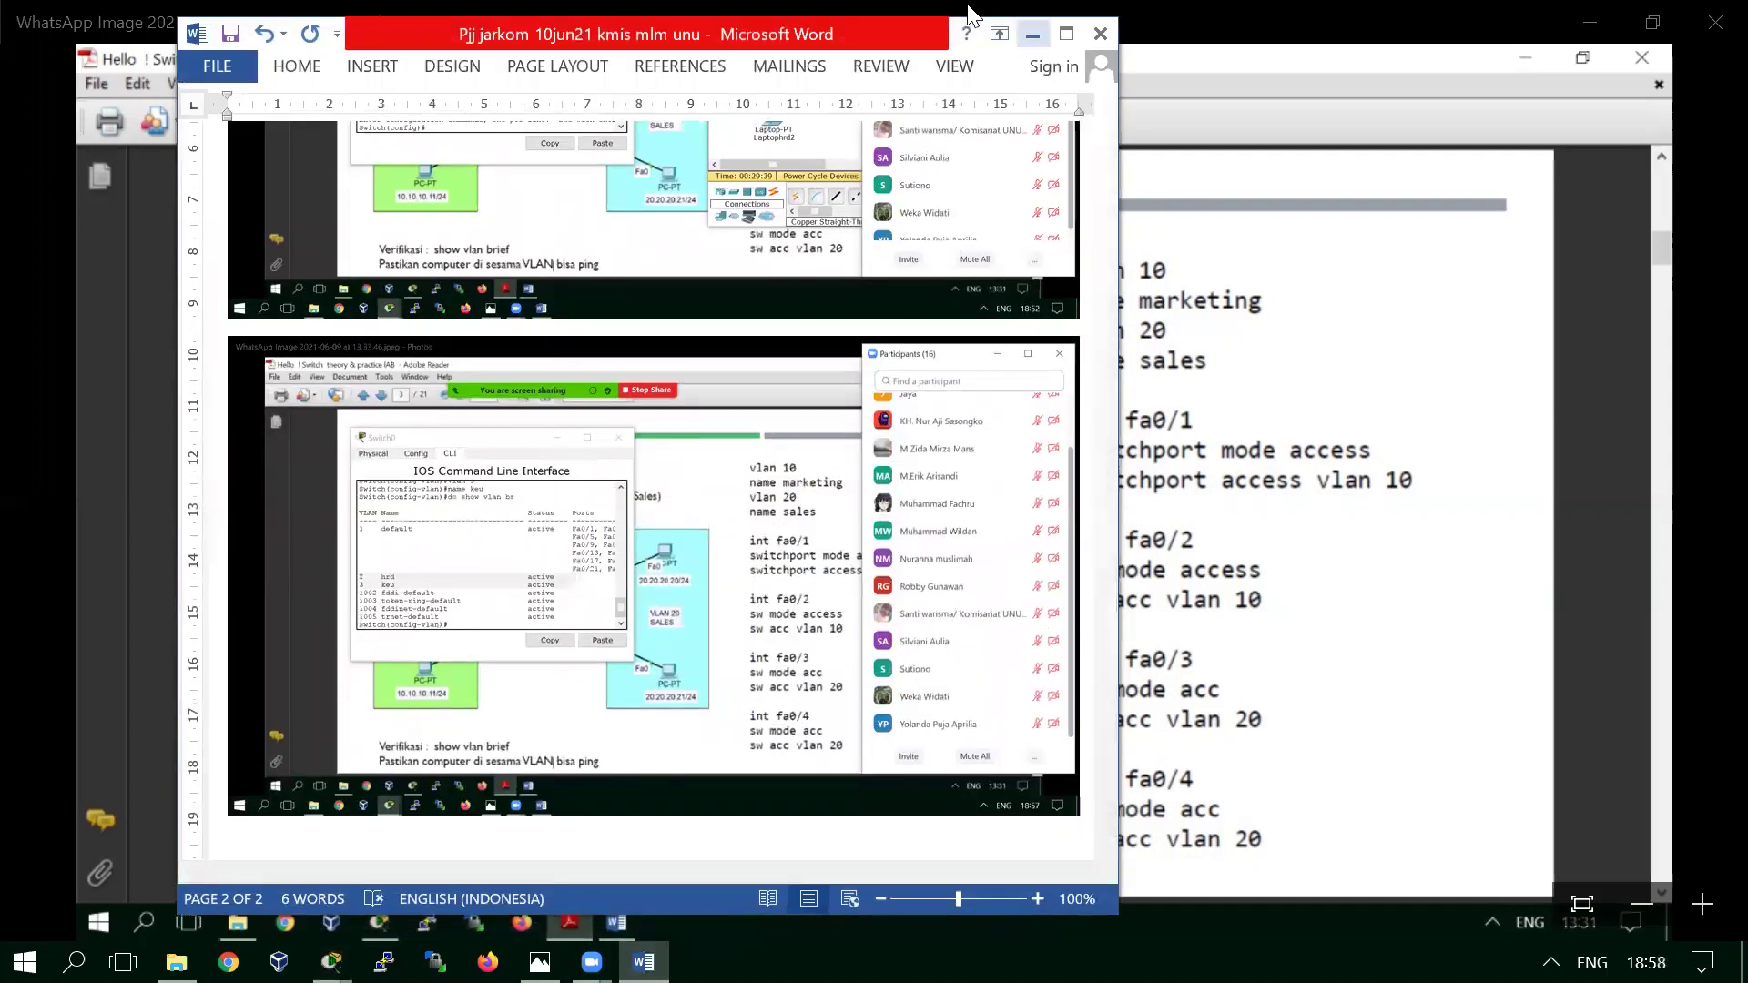
left_click(1032, 33)
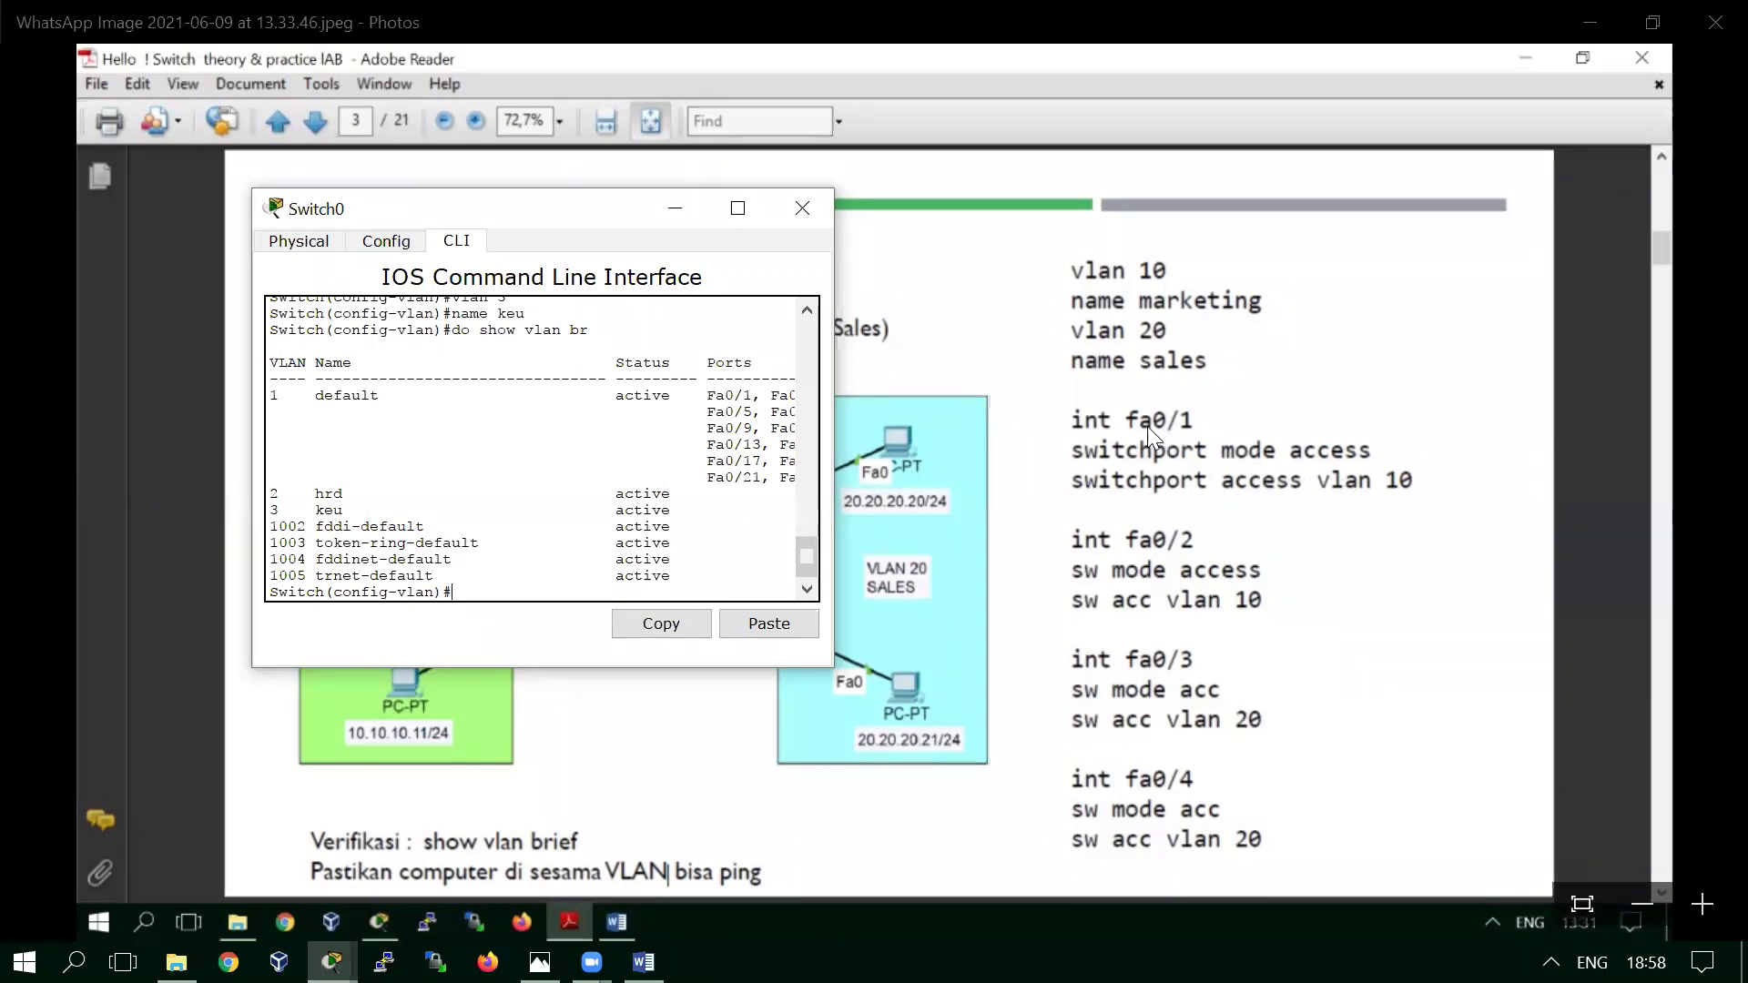
Step: Check the full exercise sheet, return to Switch0's command line, and set ports fa0/1 and fa0/2 to access mode in VLAN 2
left_click(1034, 516)
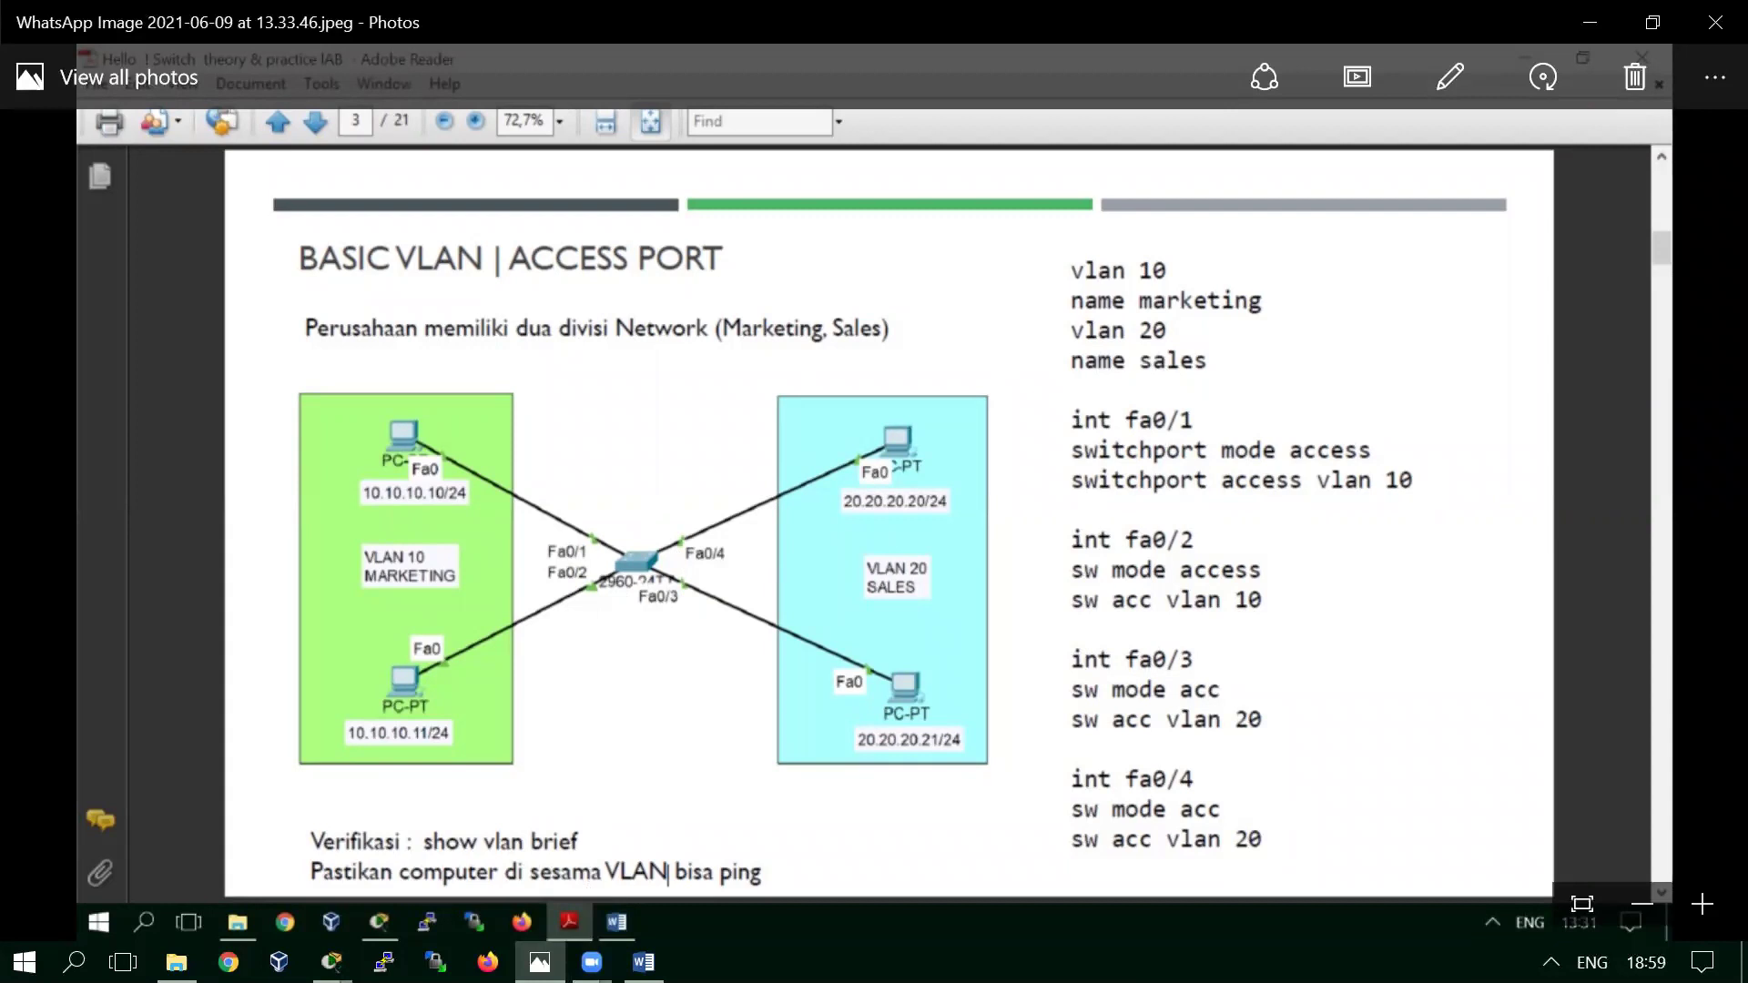
mouse_move(330, 962)
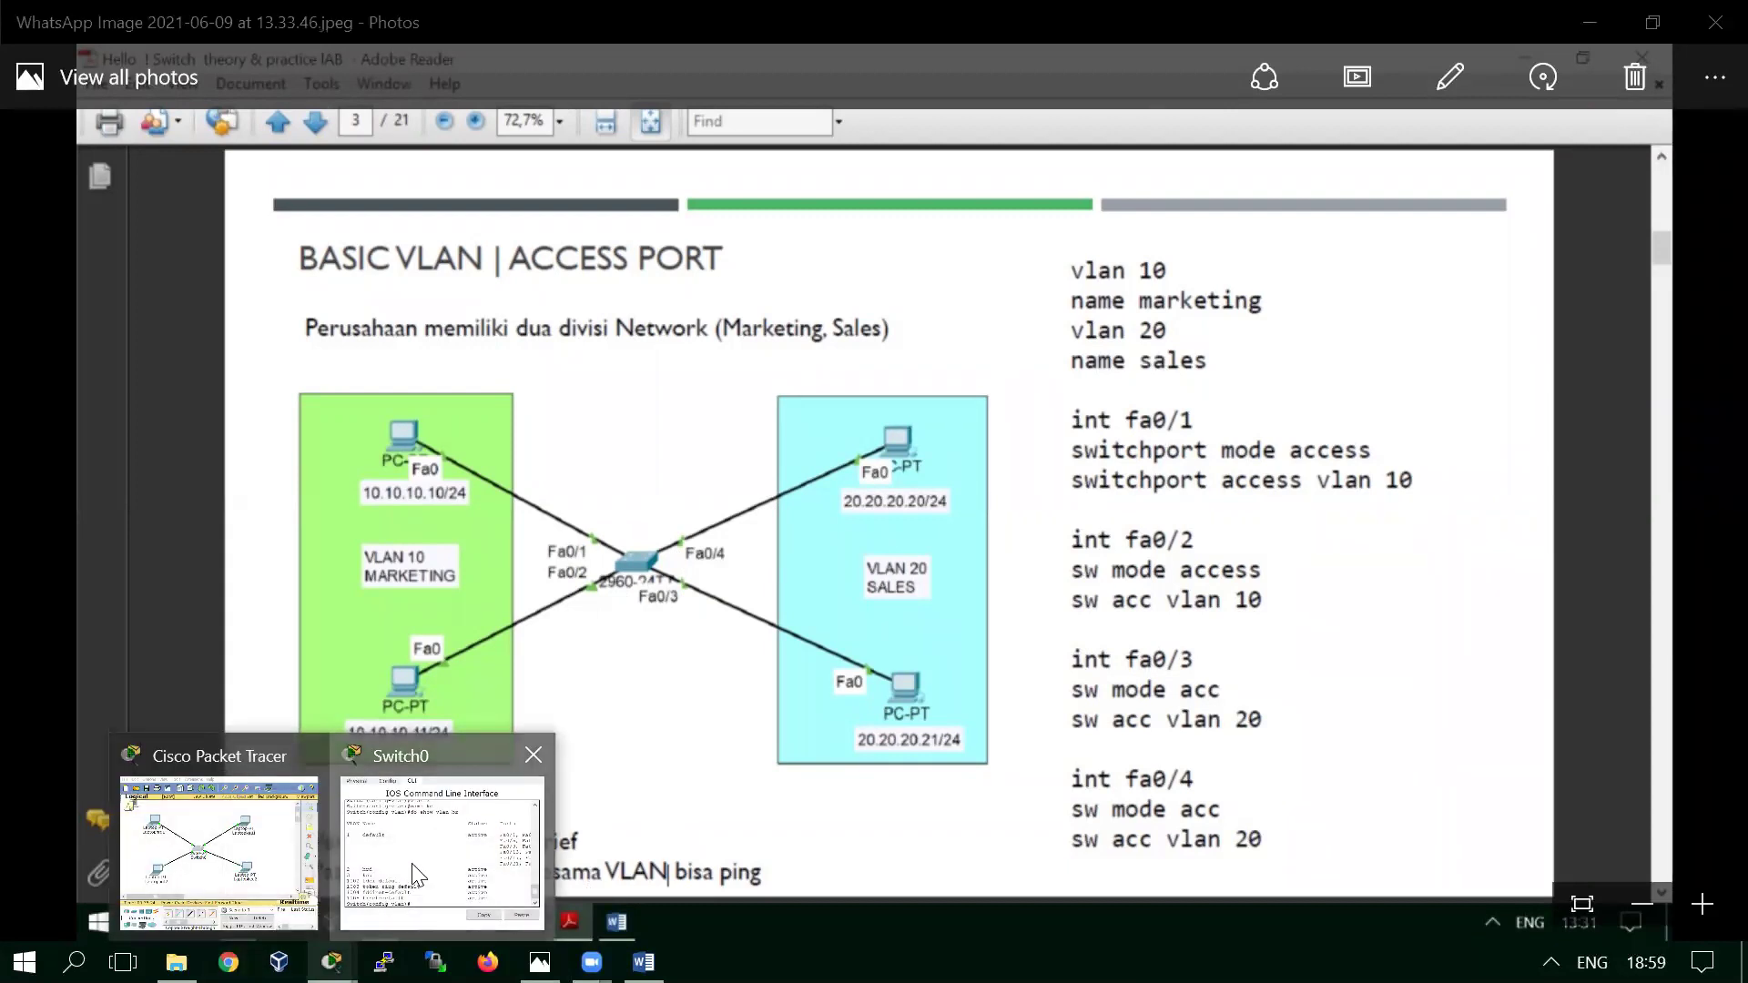
left_click(444, 846)
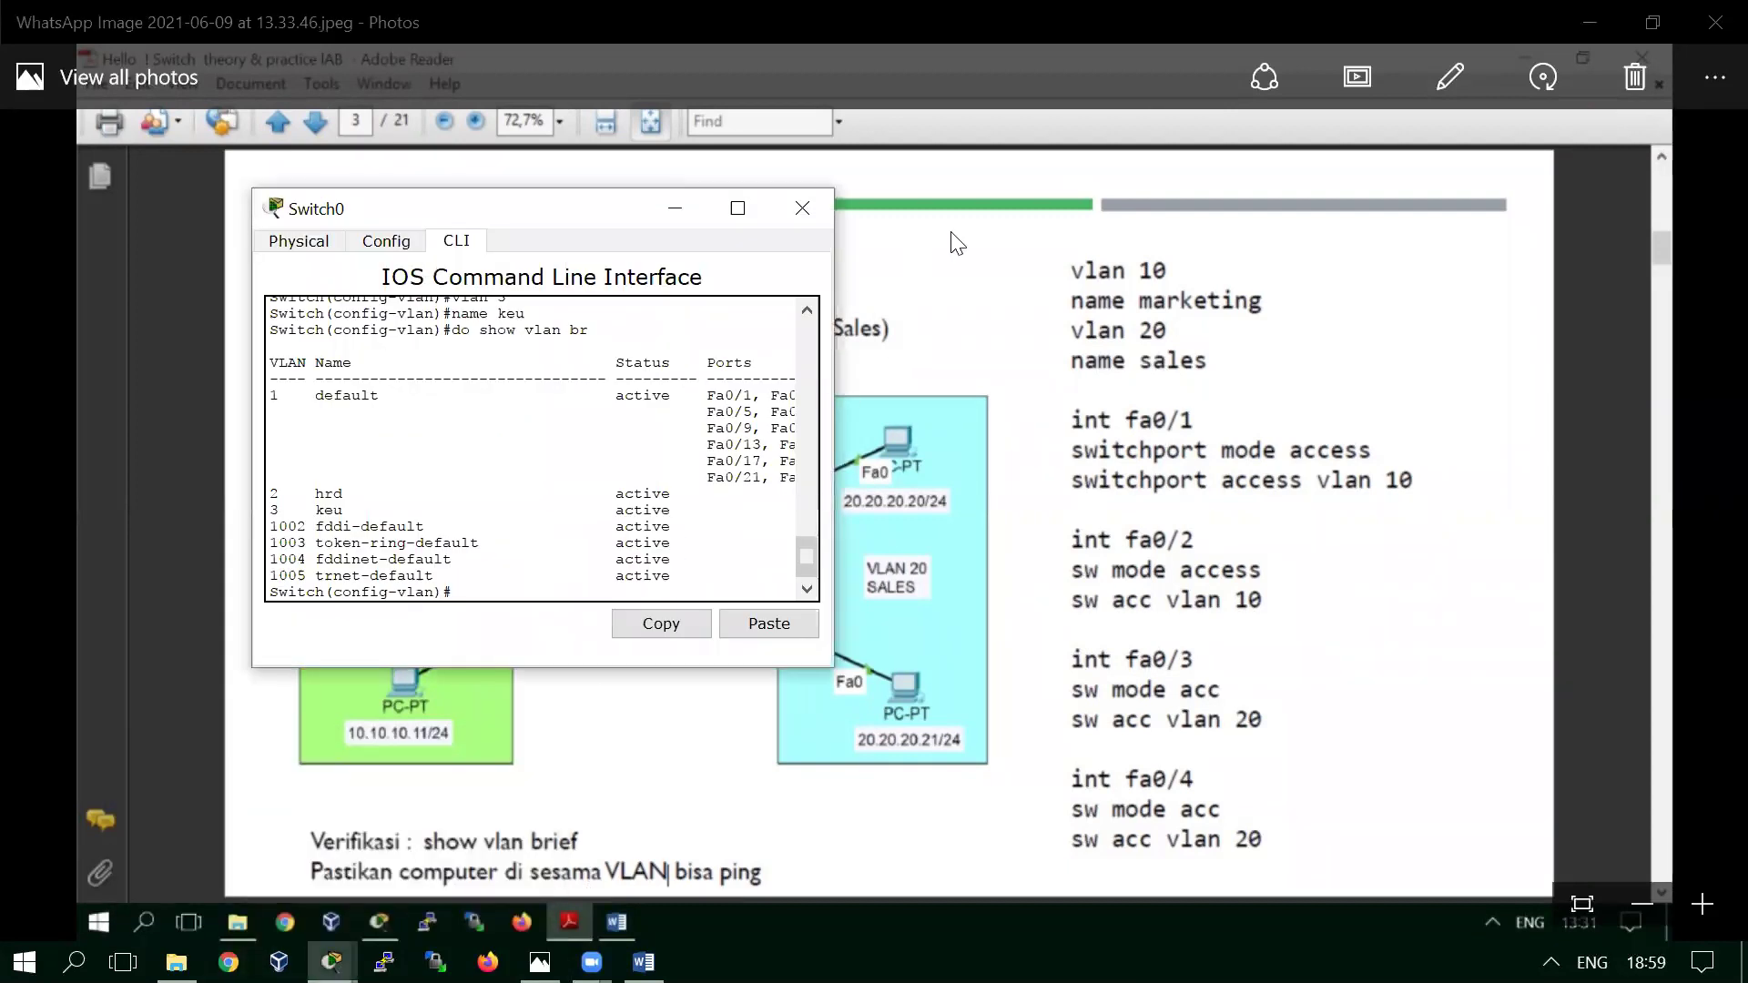
type("int fa0")
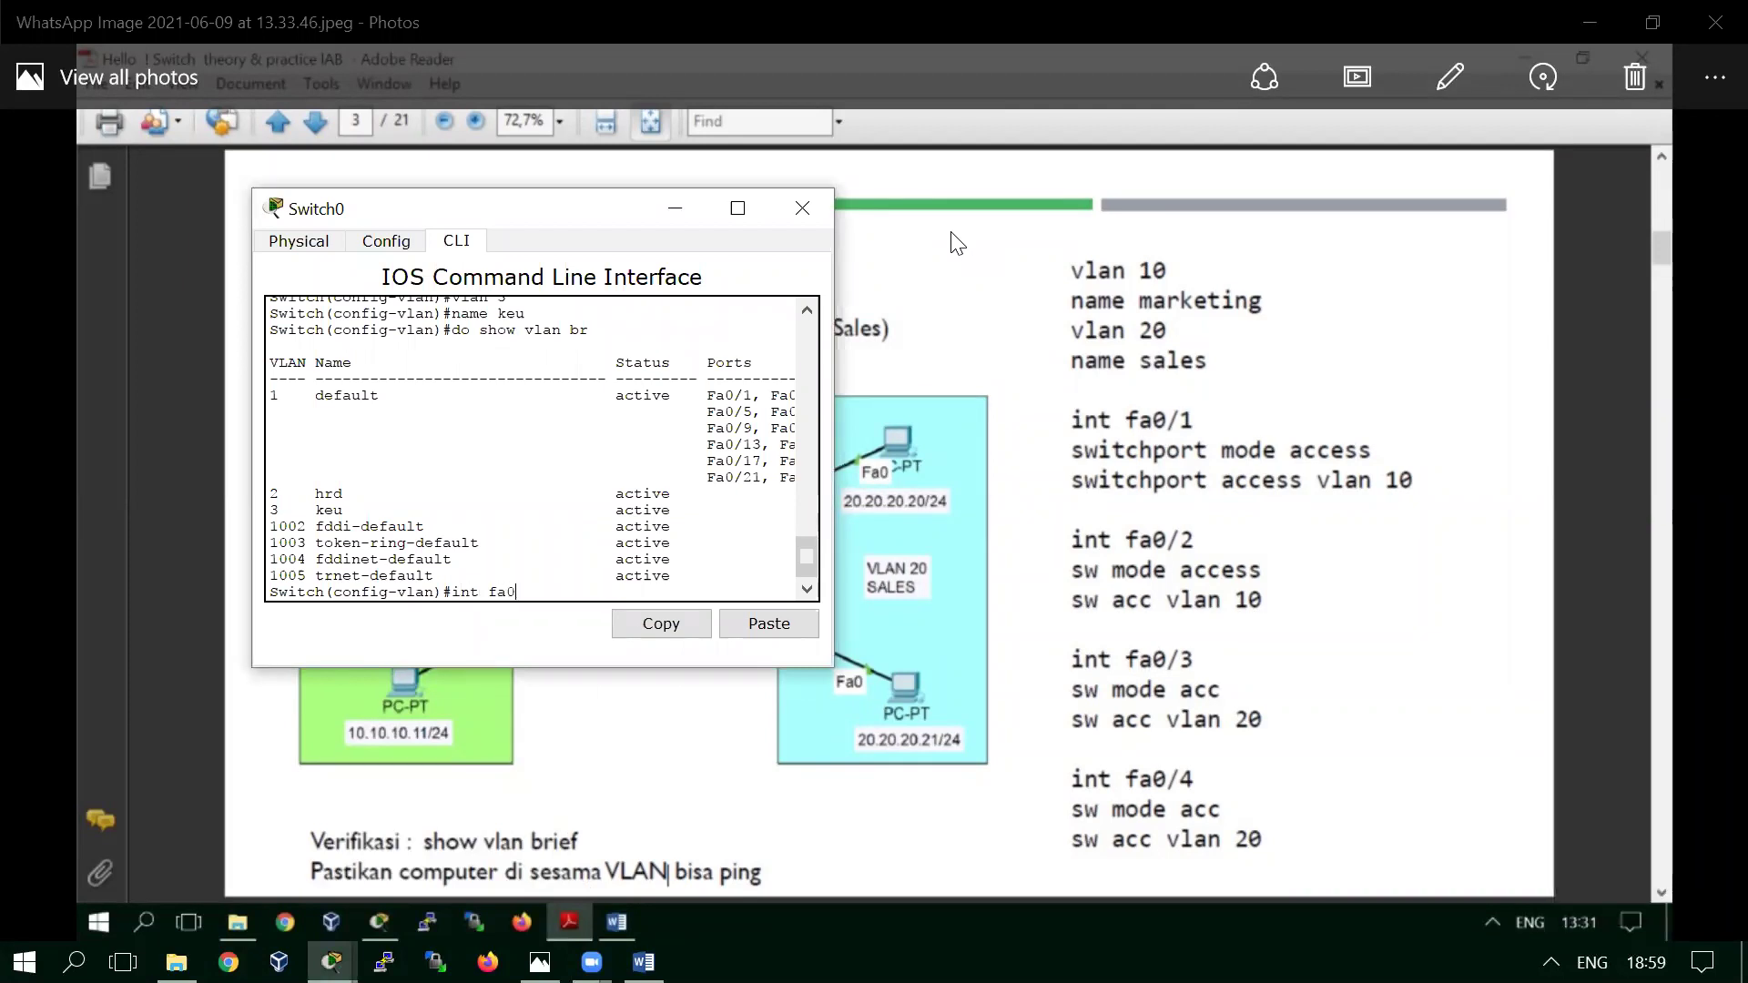
type("/1")
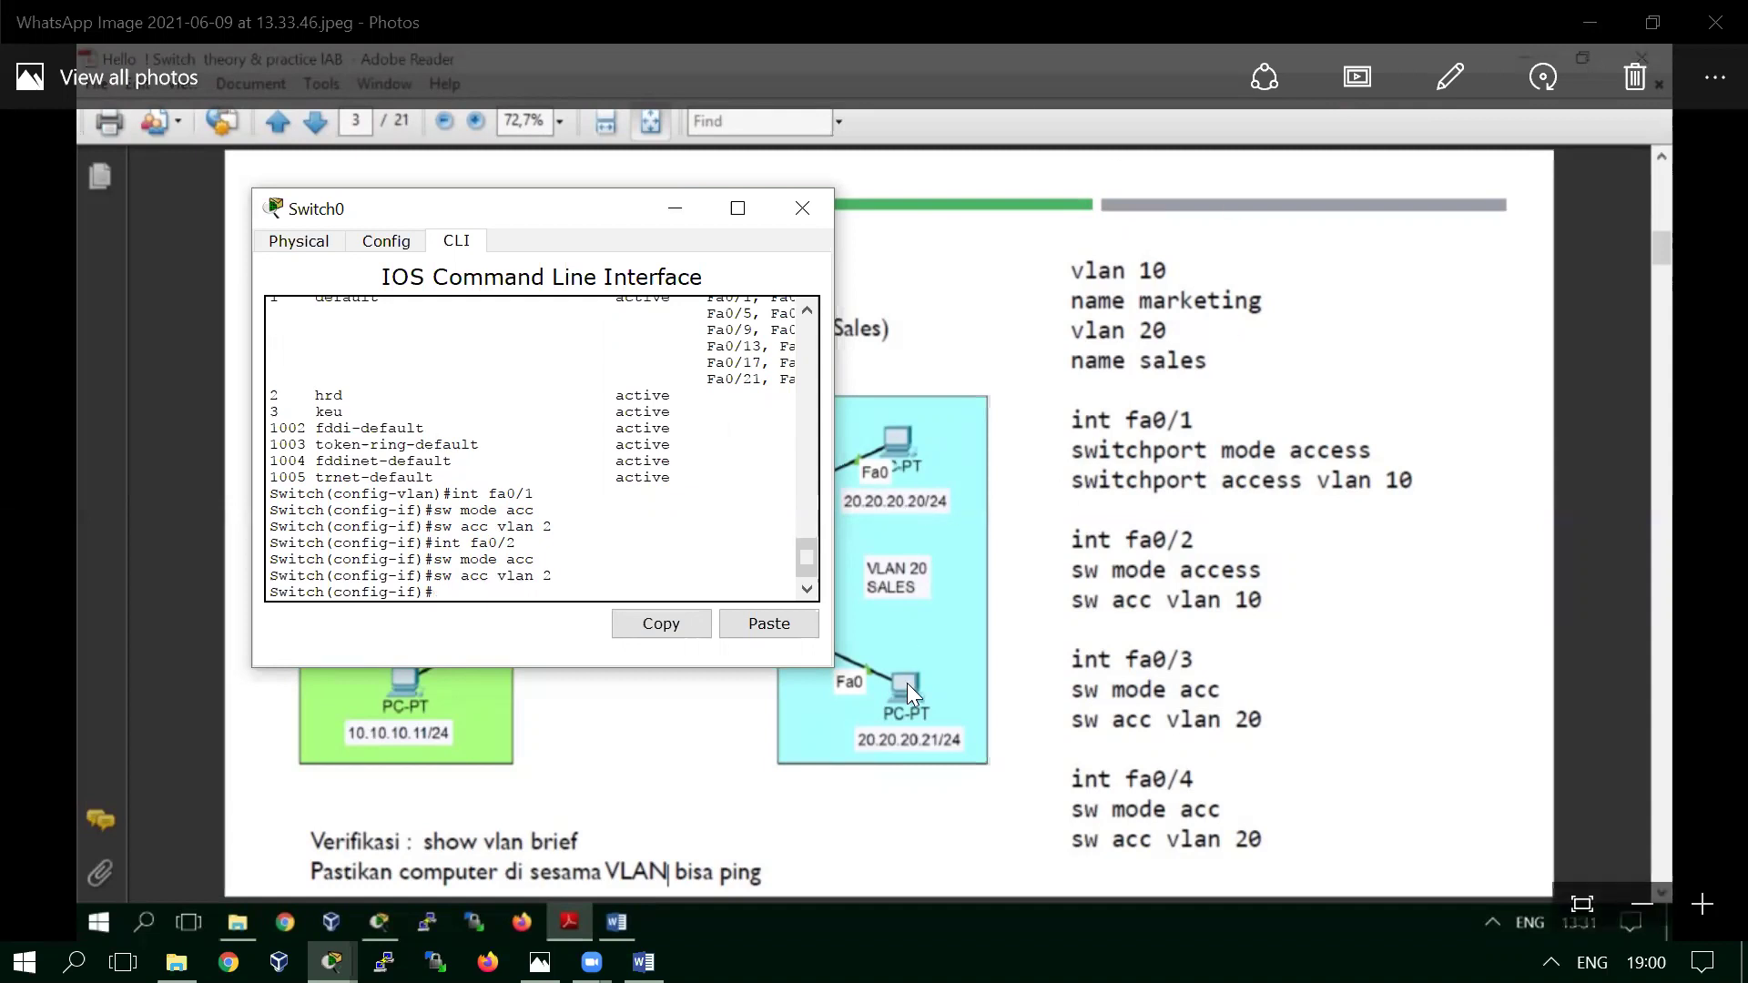
Step: Configure port fa0/3 in access mode and assign it to VLAN 3 with int fa0/3, sw mode acc and sw acc vlan 3
type("int fa0/2")
key("BackSpace")
type("3")
key("Return")
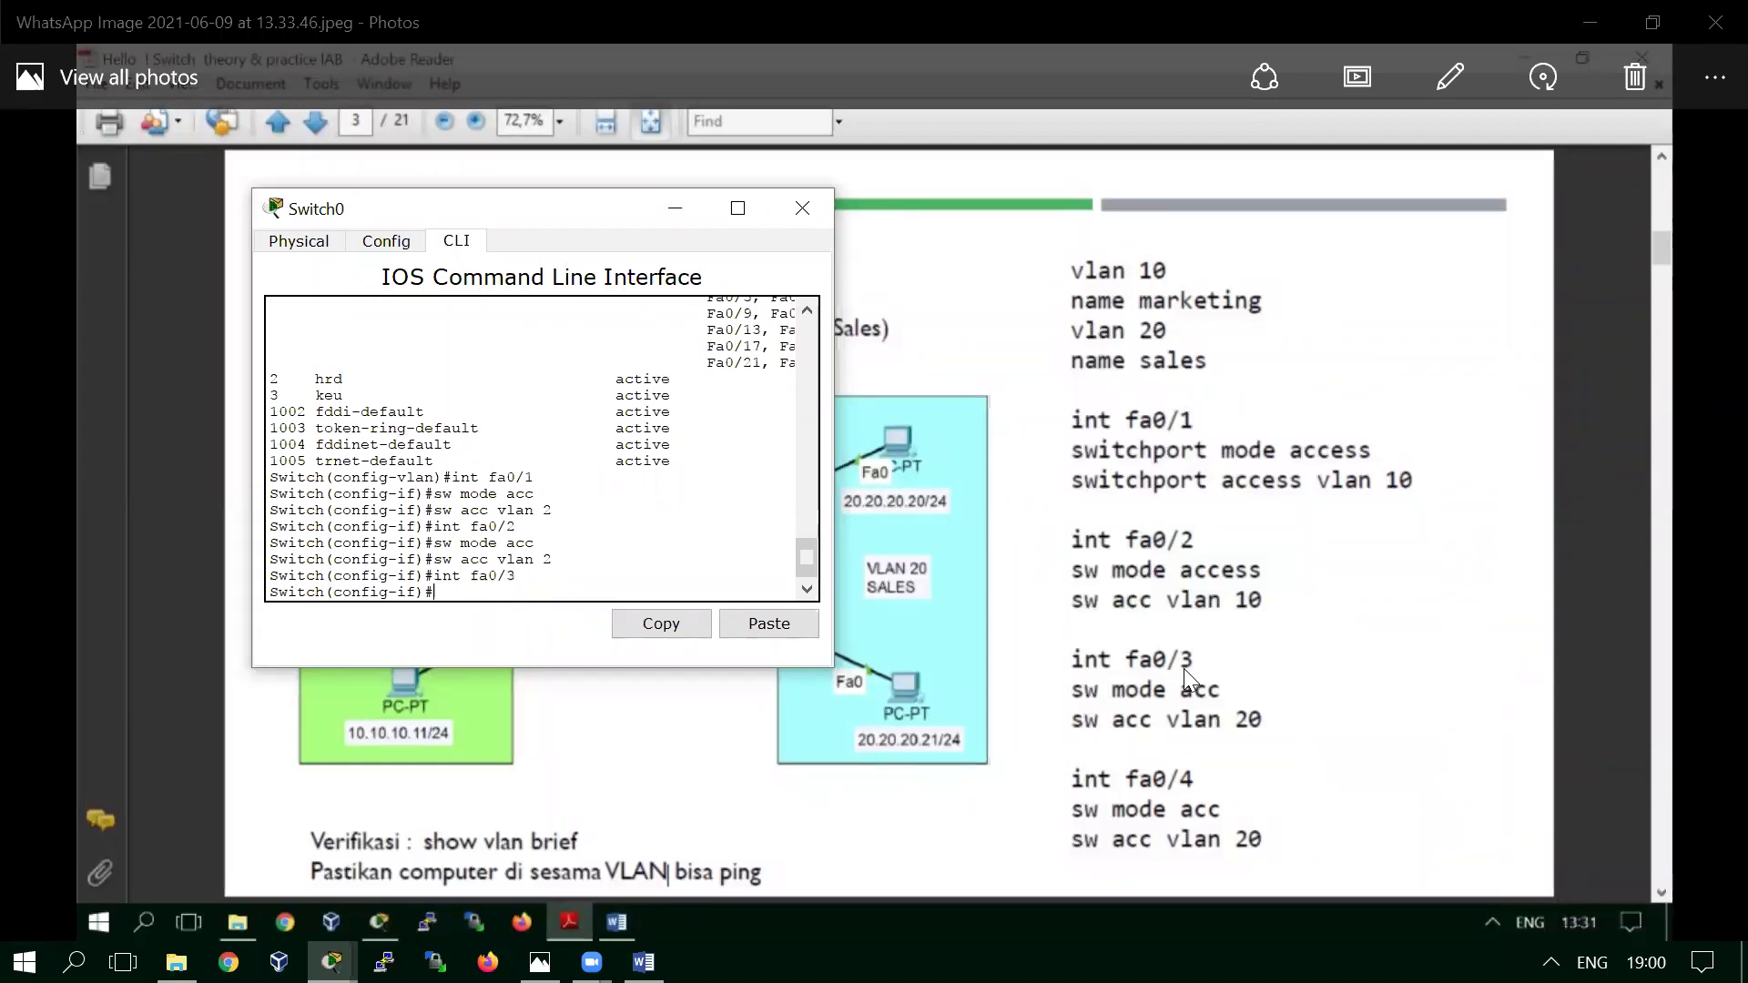
key("Up")
key("Up")
key("Up")
key("Return")
key("Up")
key("Up")
key("Up")
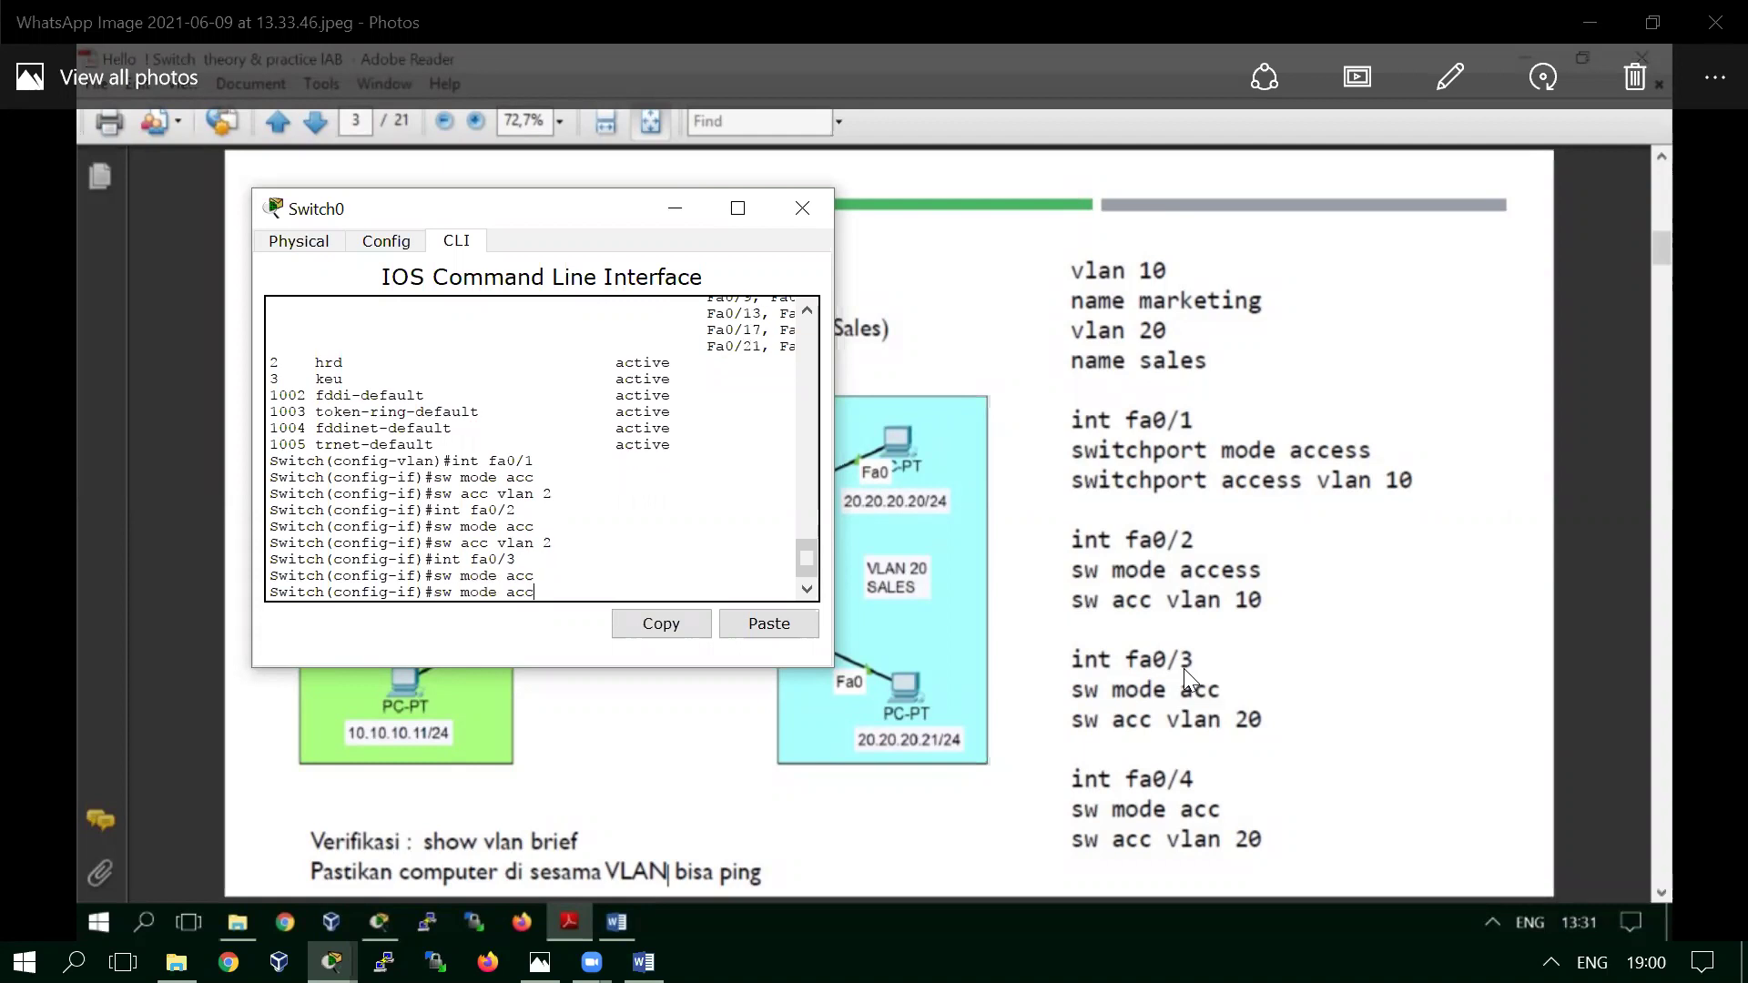
key("BackSpace")
type("3")
key("Return")
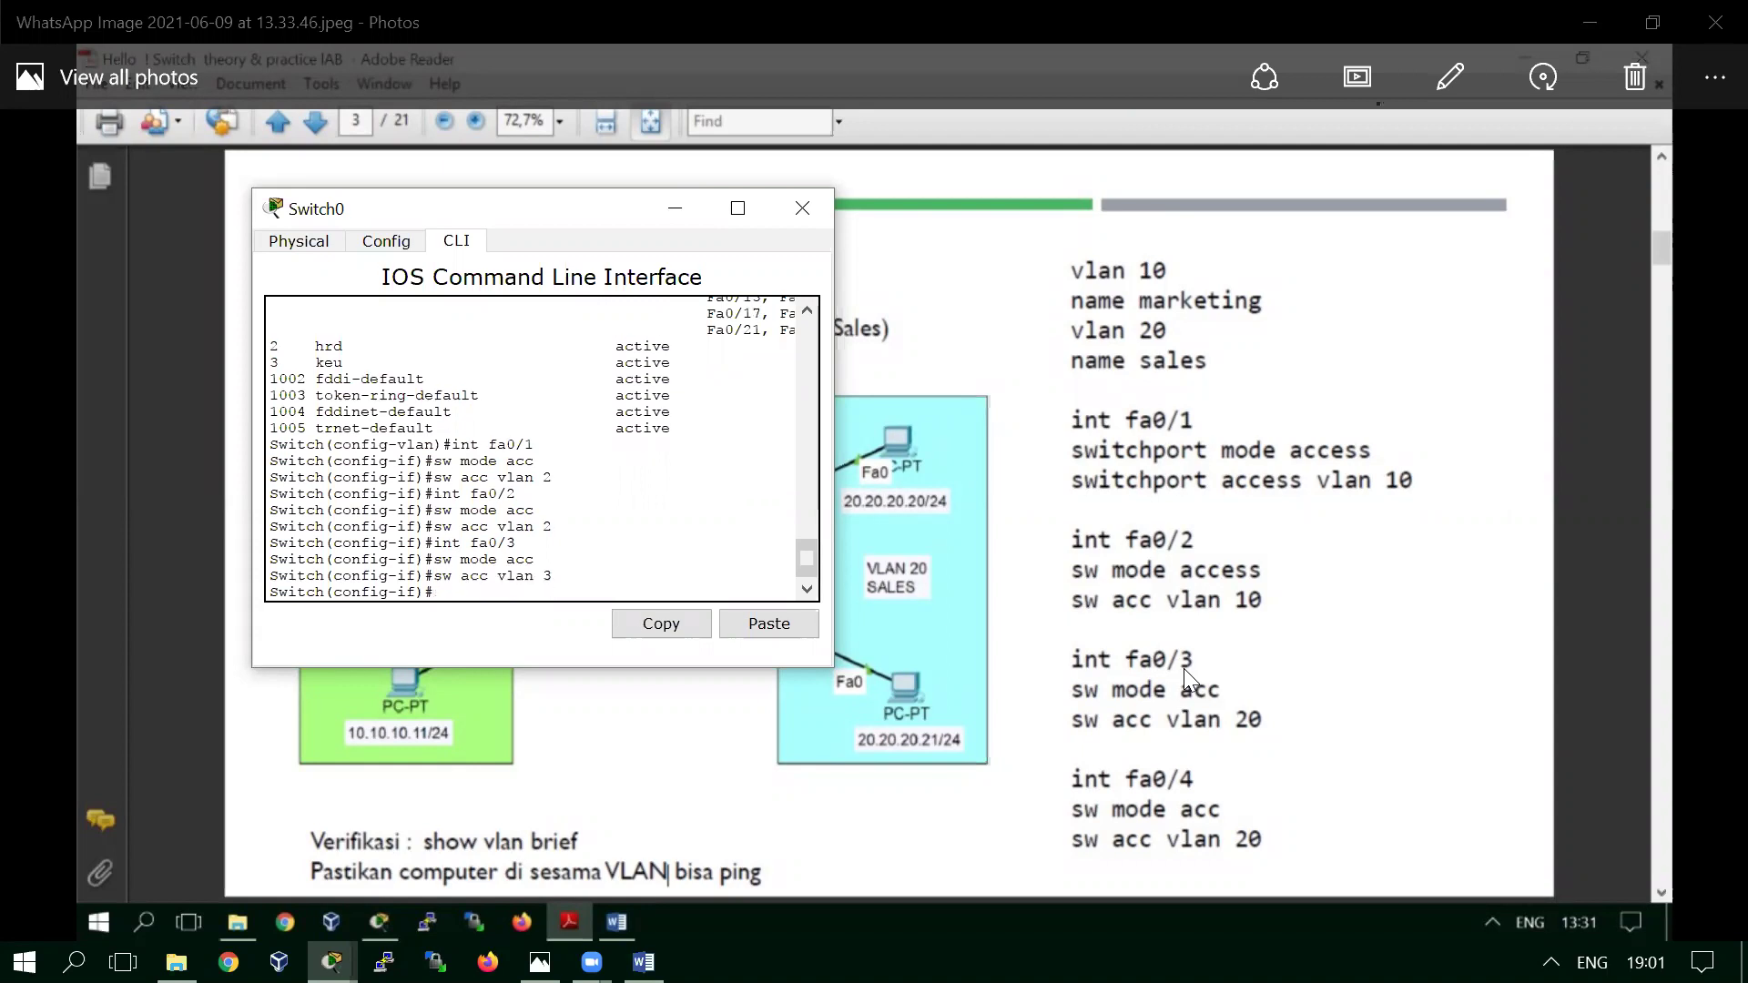
Step: Configure port fa0/4 in access mode and assign it to VLAN 3 with int fa0/4, sw mode acc and sw acc vlan 3
key("Up")
key("Up")
key("Up")
key("BackSpace")
type("4")
key("Return")
key("Up")
key("Up")
key("Up")
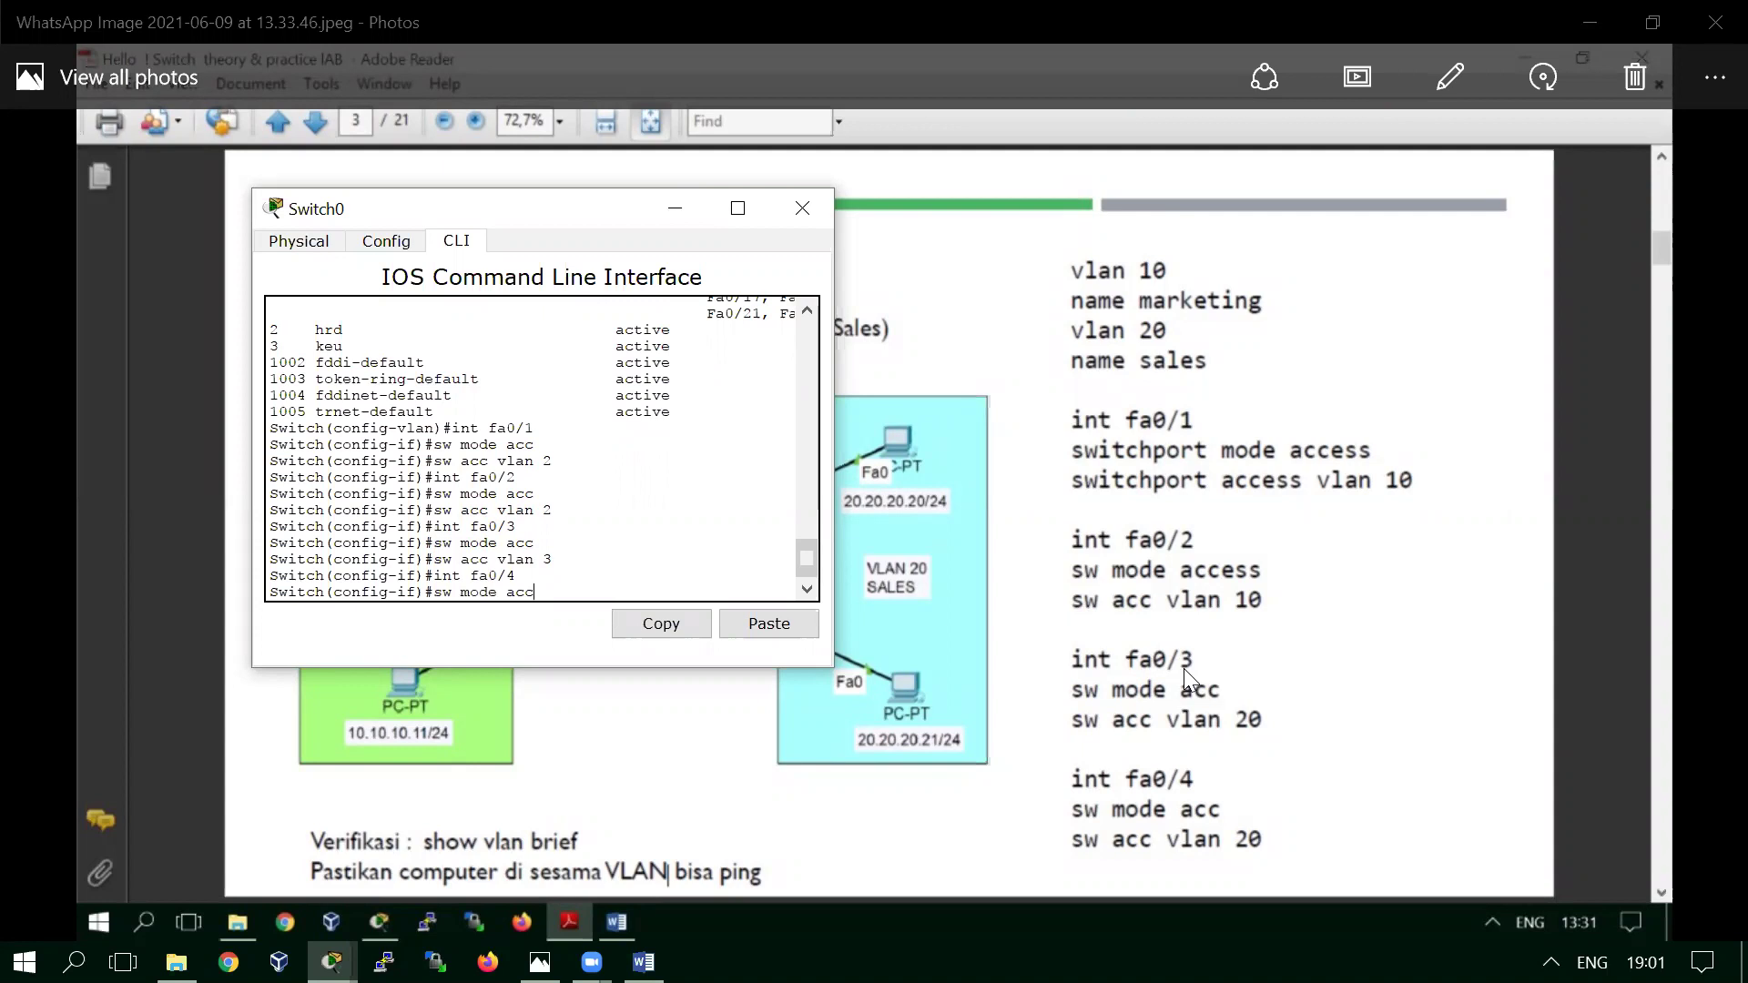
key("Return")
key("Up")
key("Up")
key("Up")
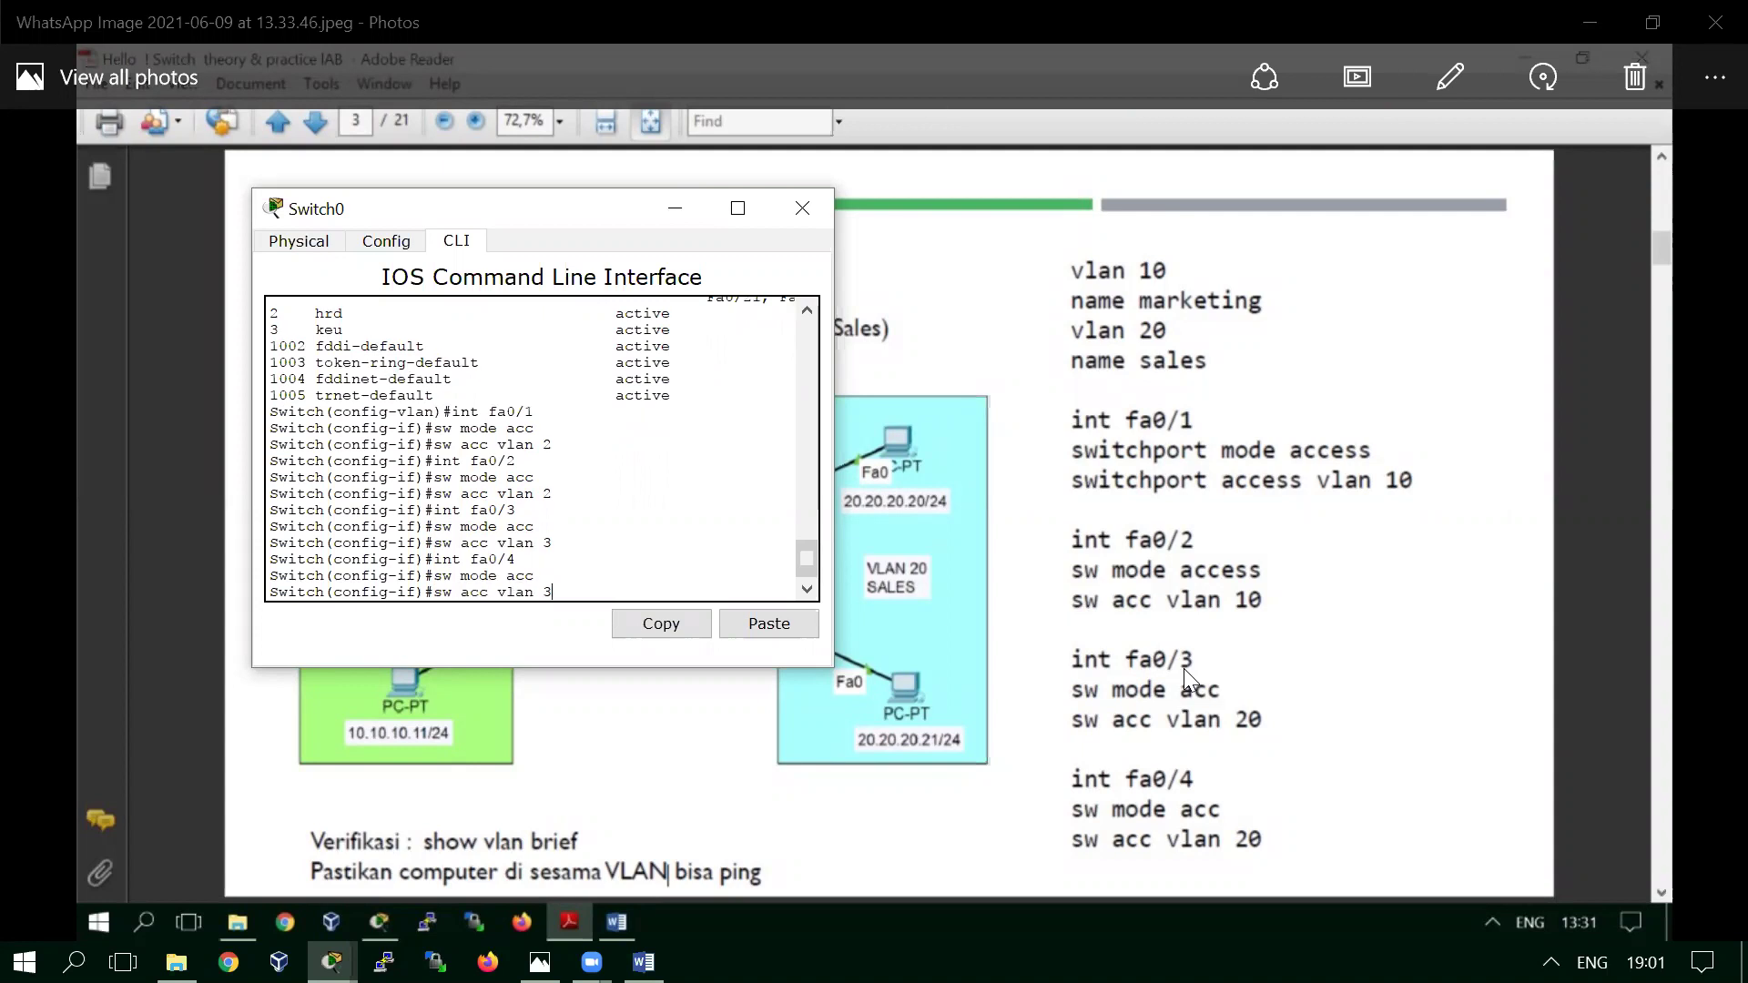
key("Return")
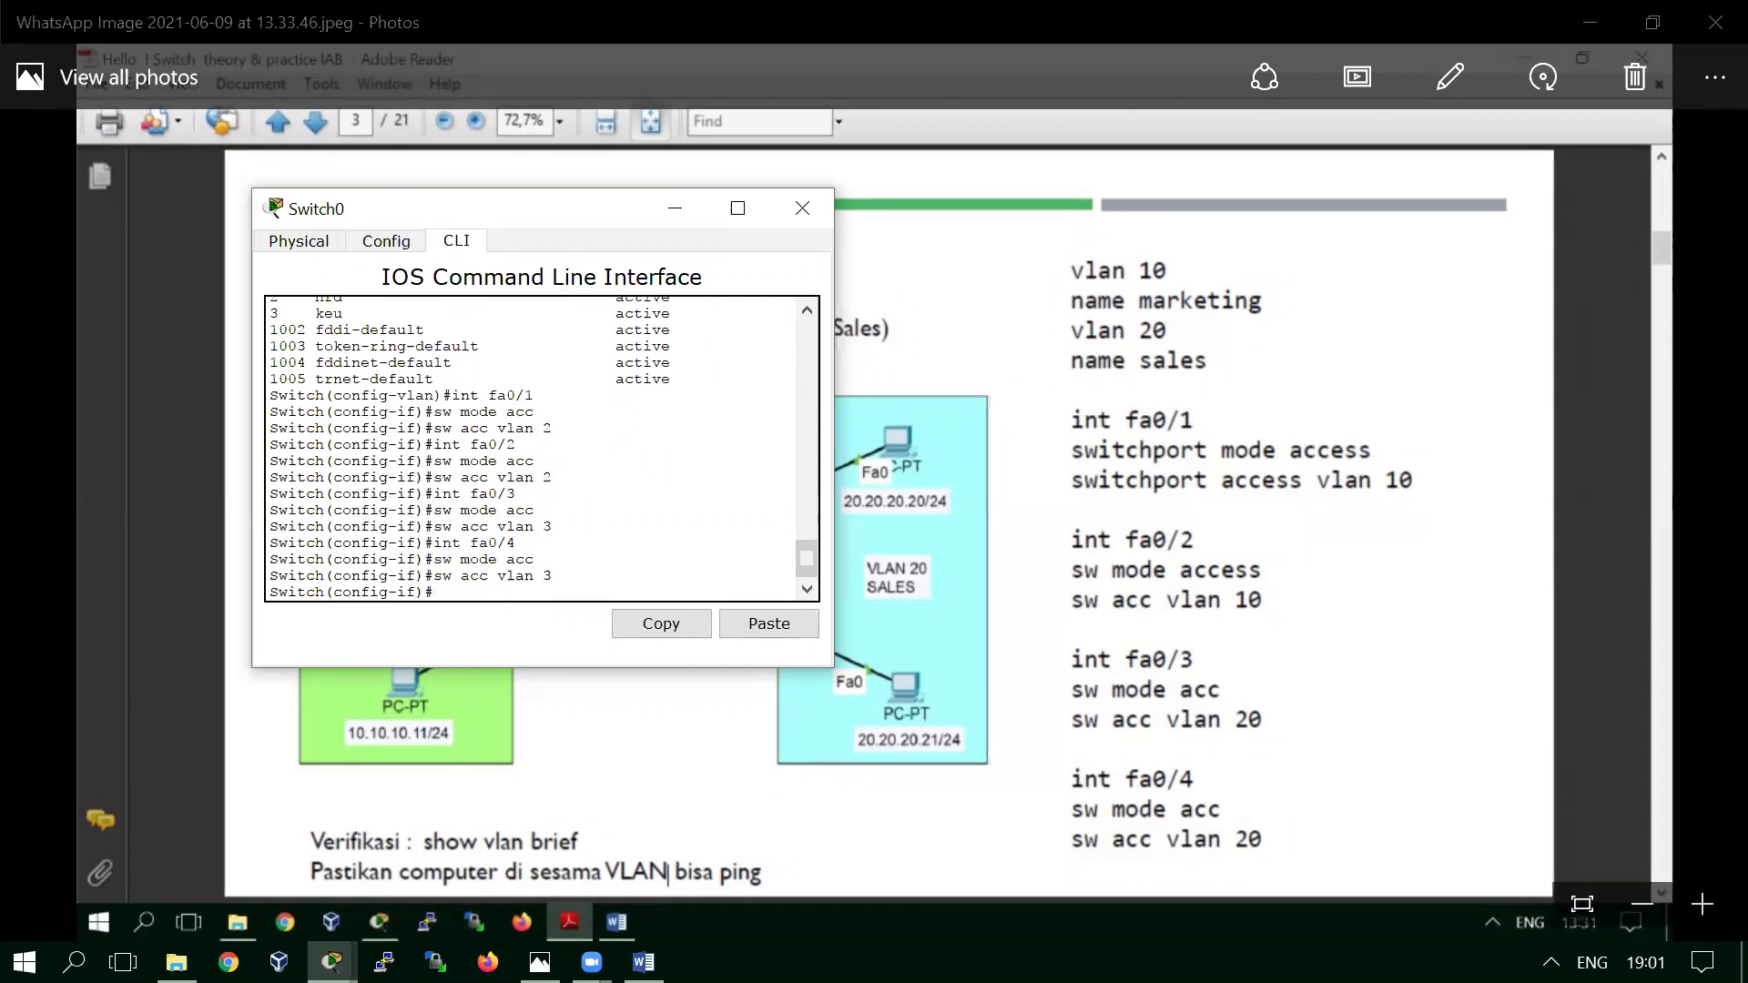
Step: Show the Packet Tracer topology beside Switch0's command line and review the earlier VLAN list and port commands
mouse_move(332, 961)
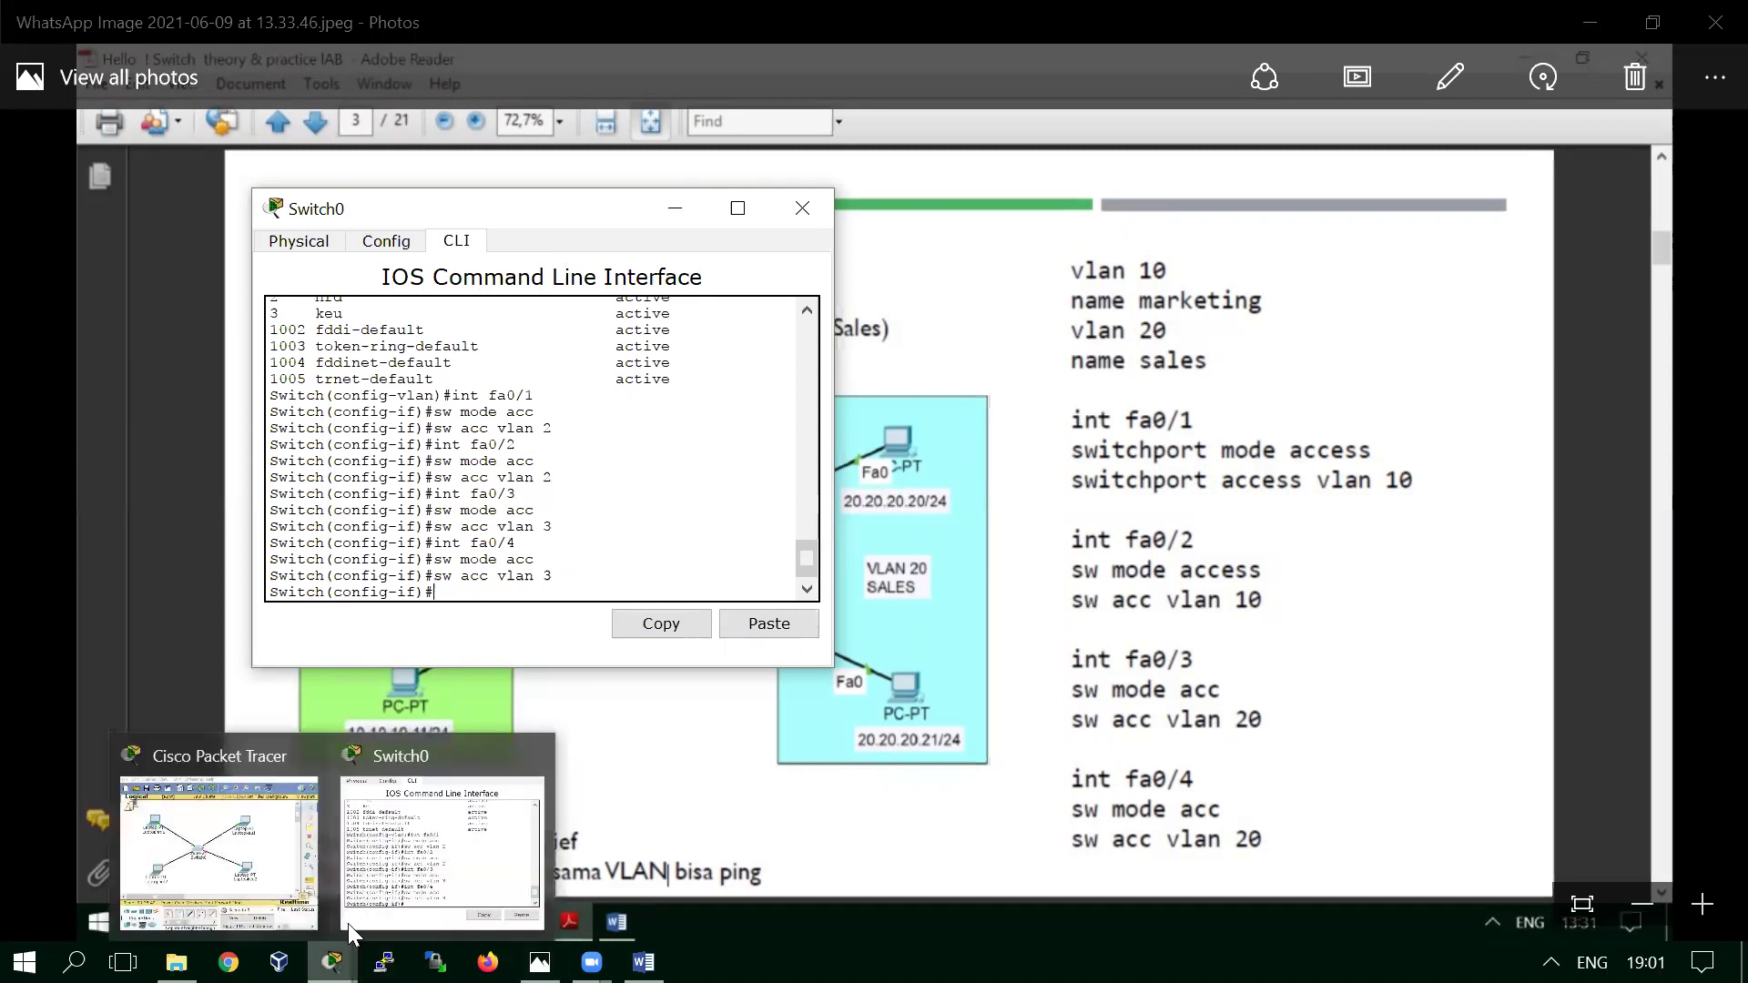
left_click(238, 849)
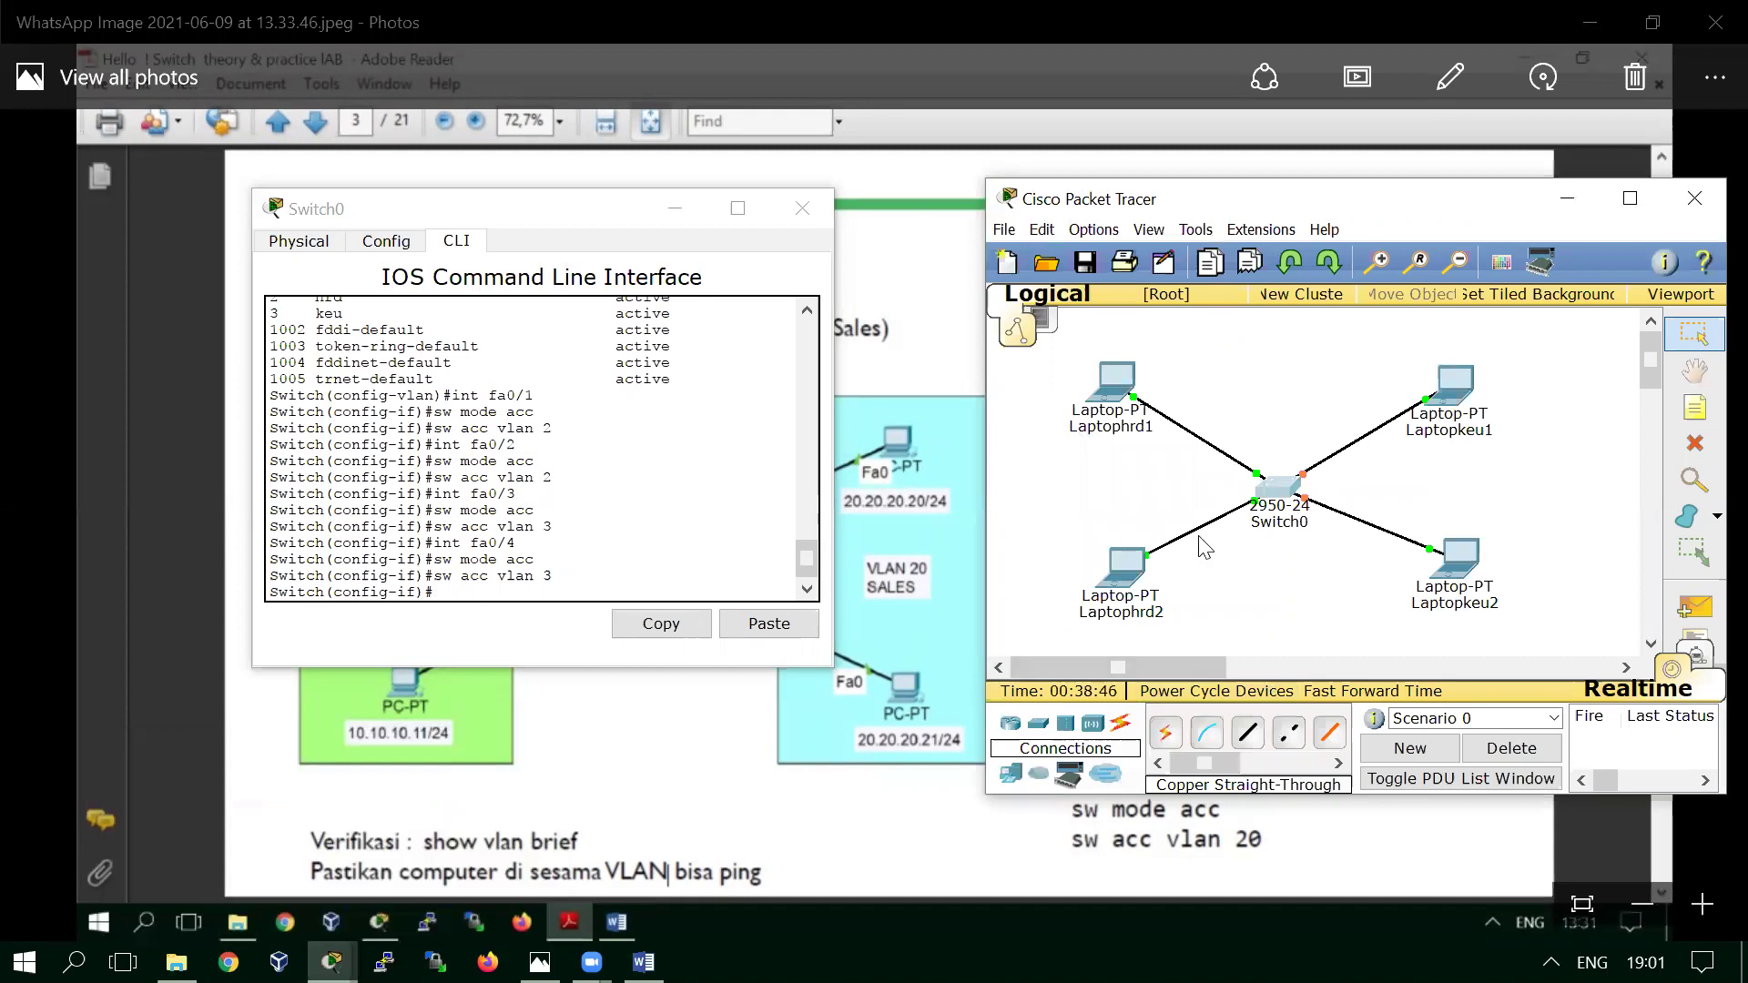
left_click(663, 589)
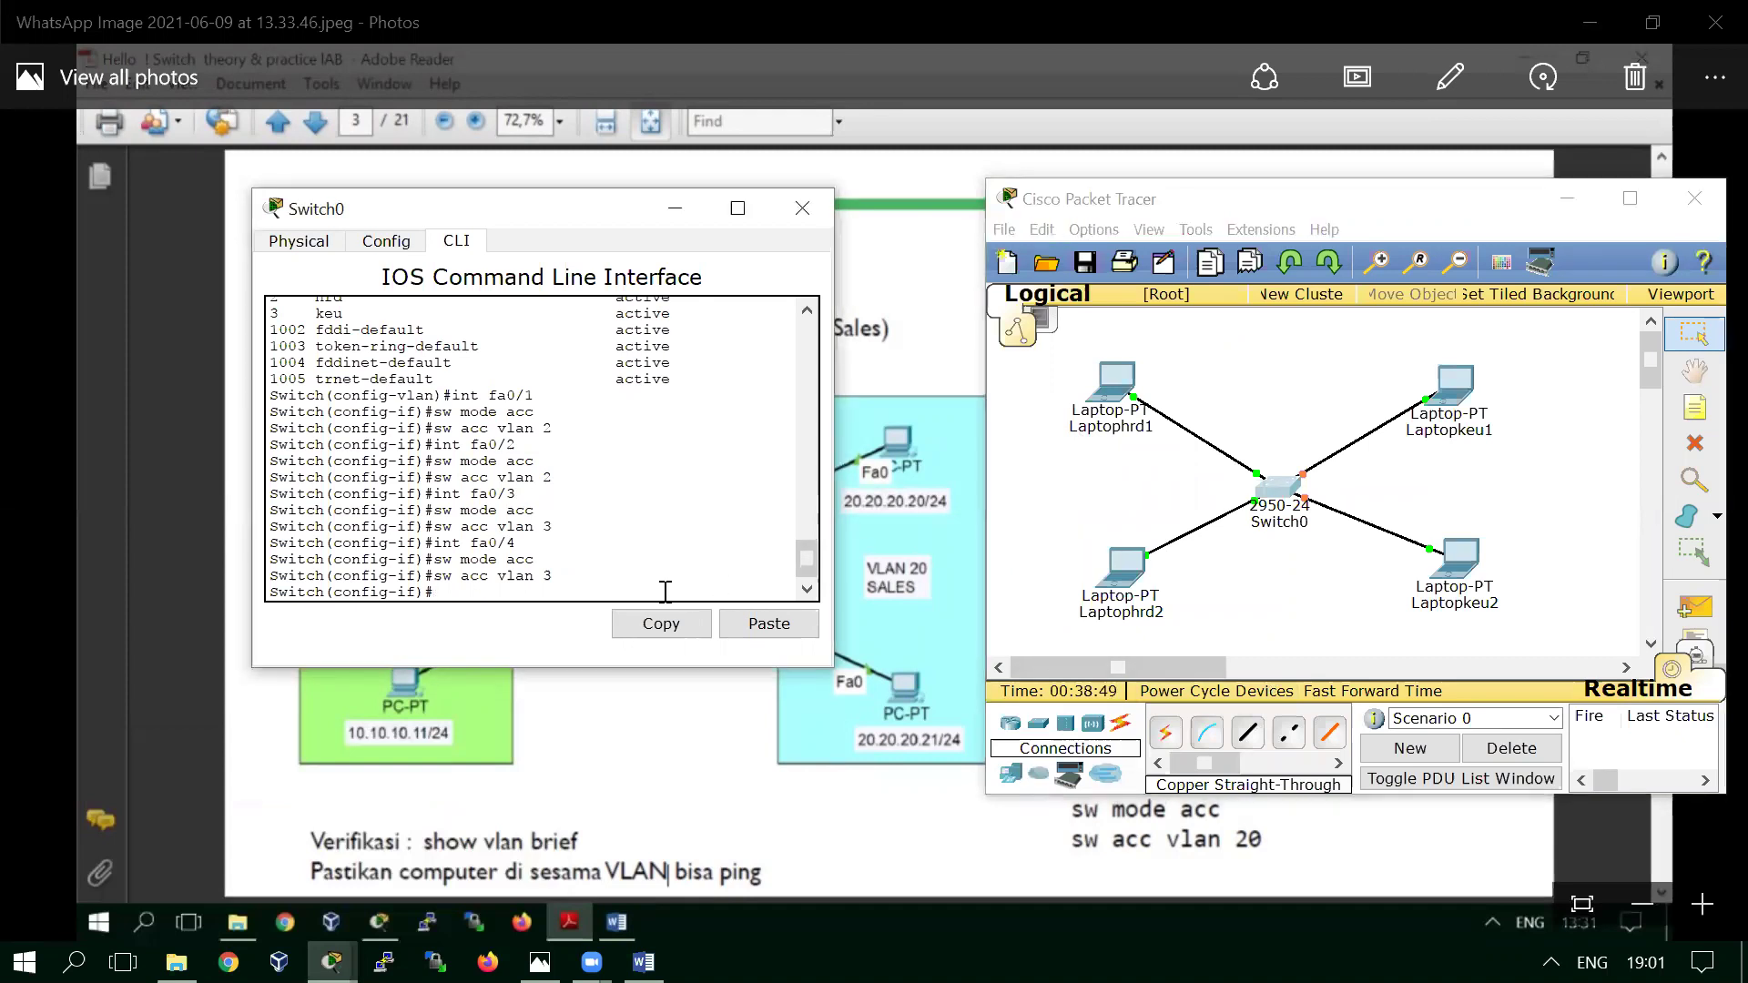
left_click(806, 310)
scroll(806, 310, "up", 3)
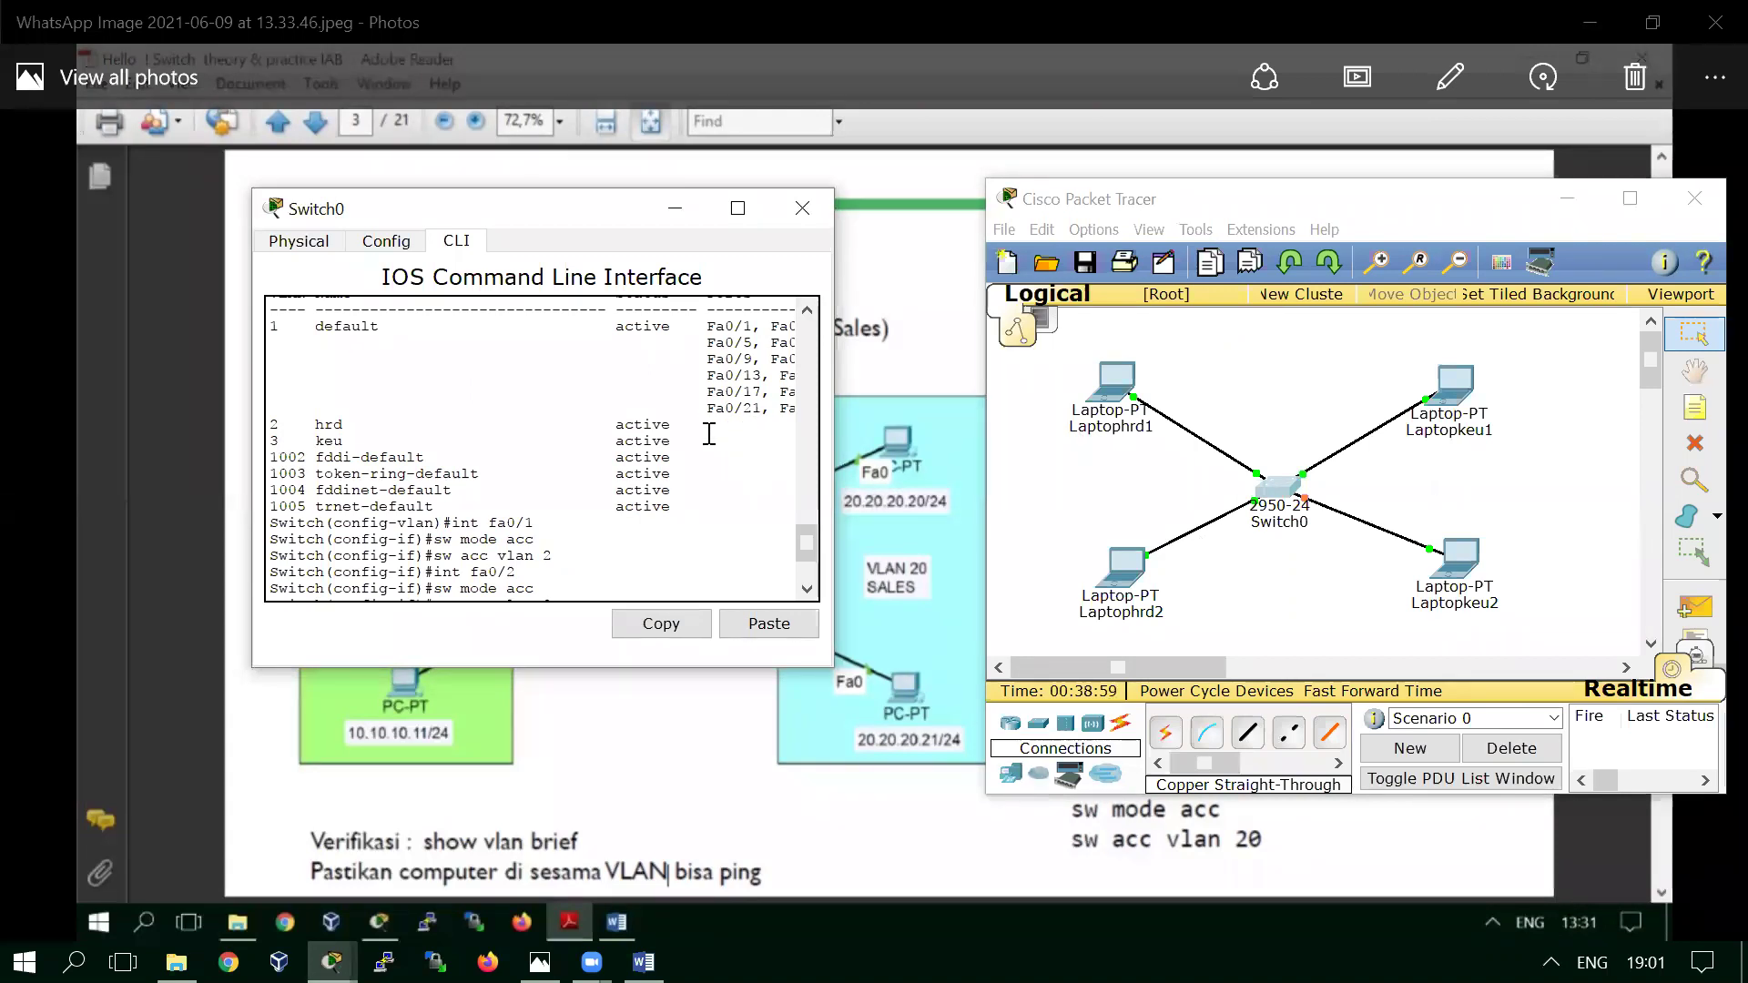
left_click(807, 589)
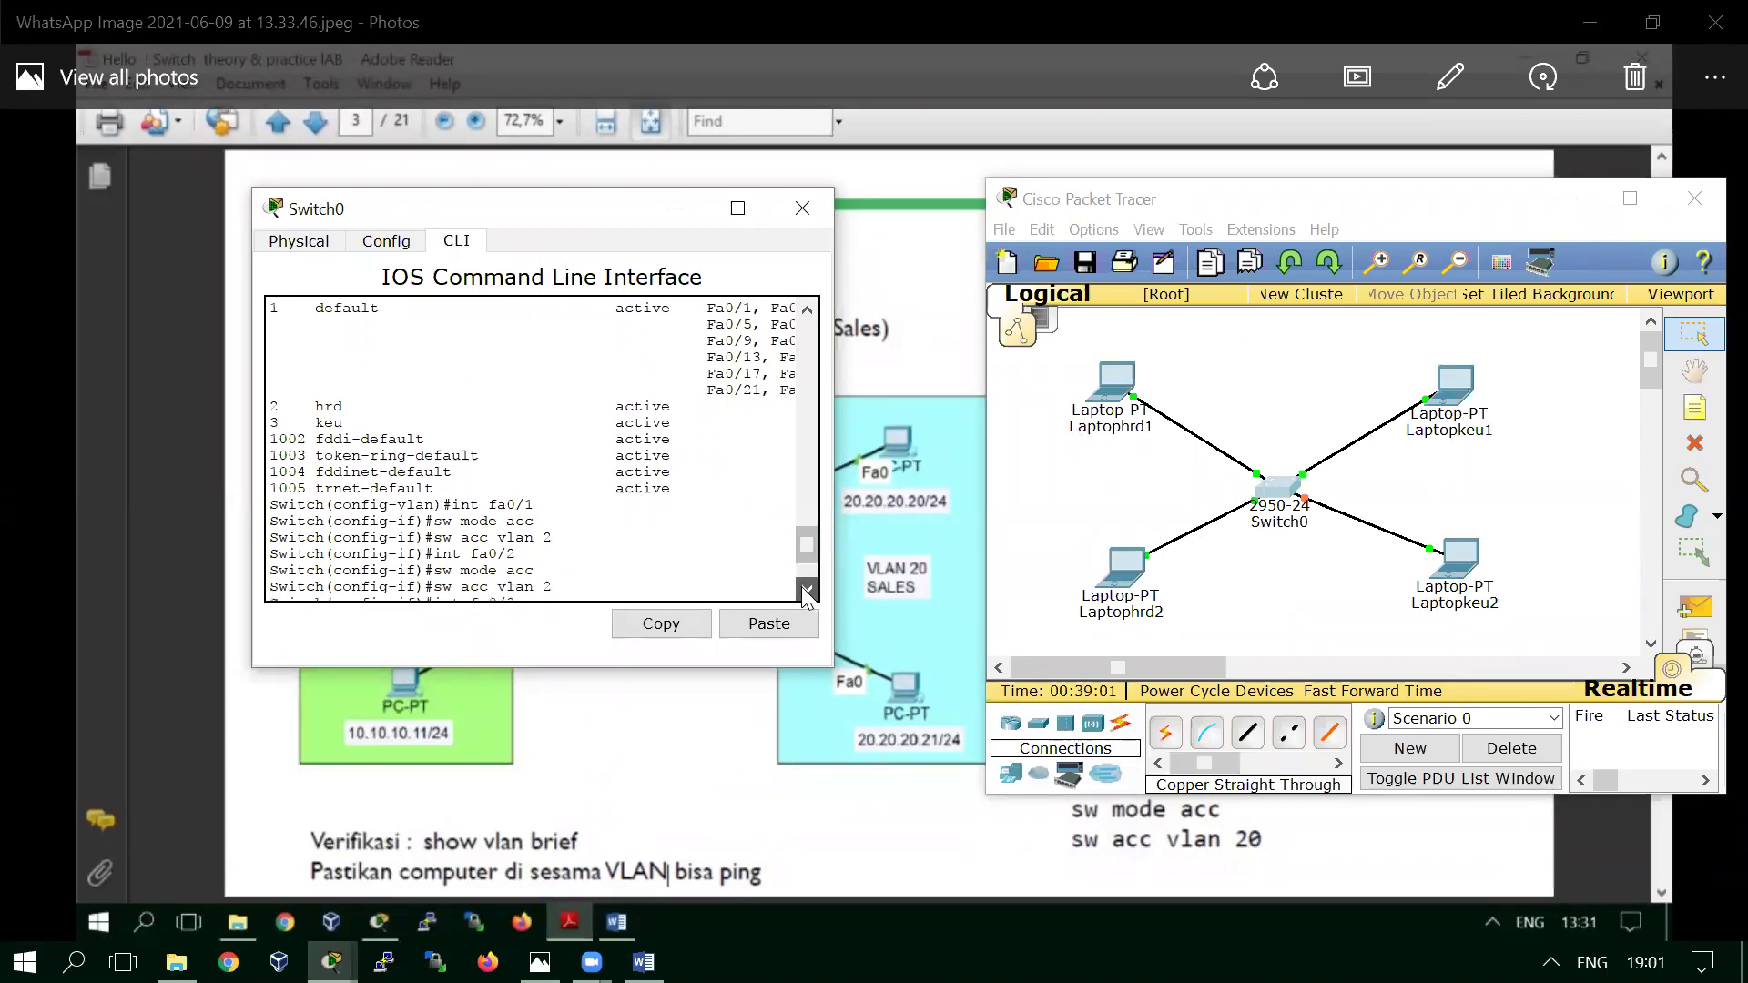
Step: List the VLANs with their assigned ports again by running do show vlan br on Switch0
left_click(802, 588)
type("int fa0/3")
key("Up")
key("BackSpace")
type("2")
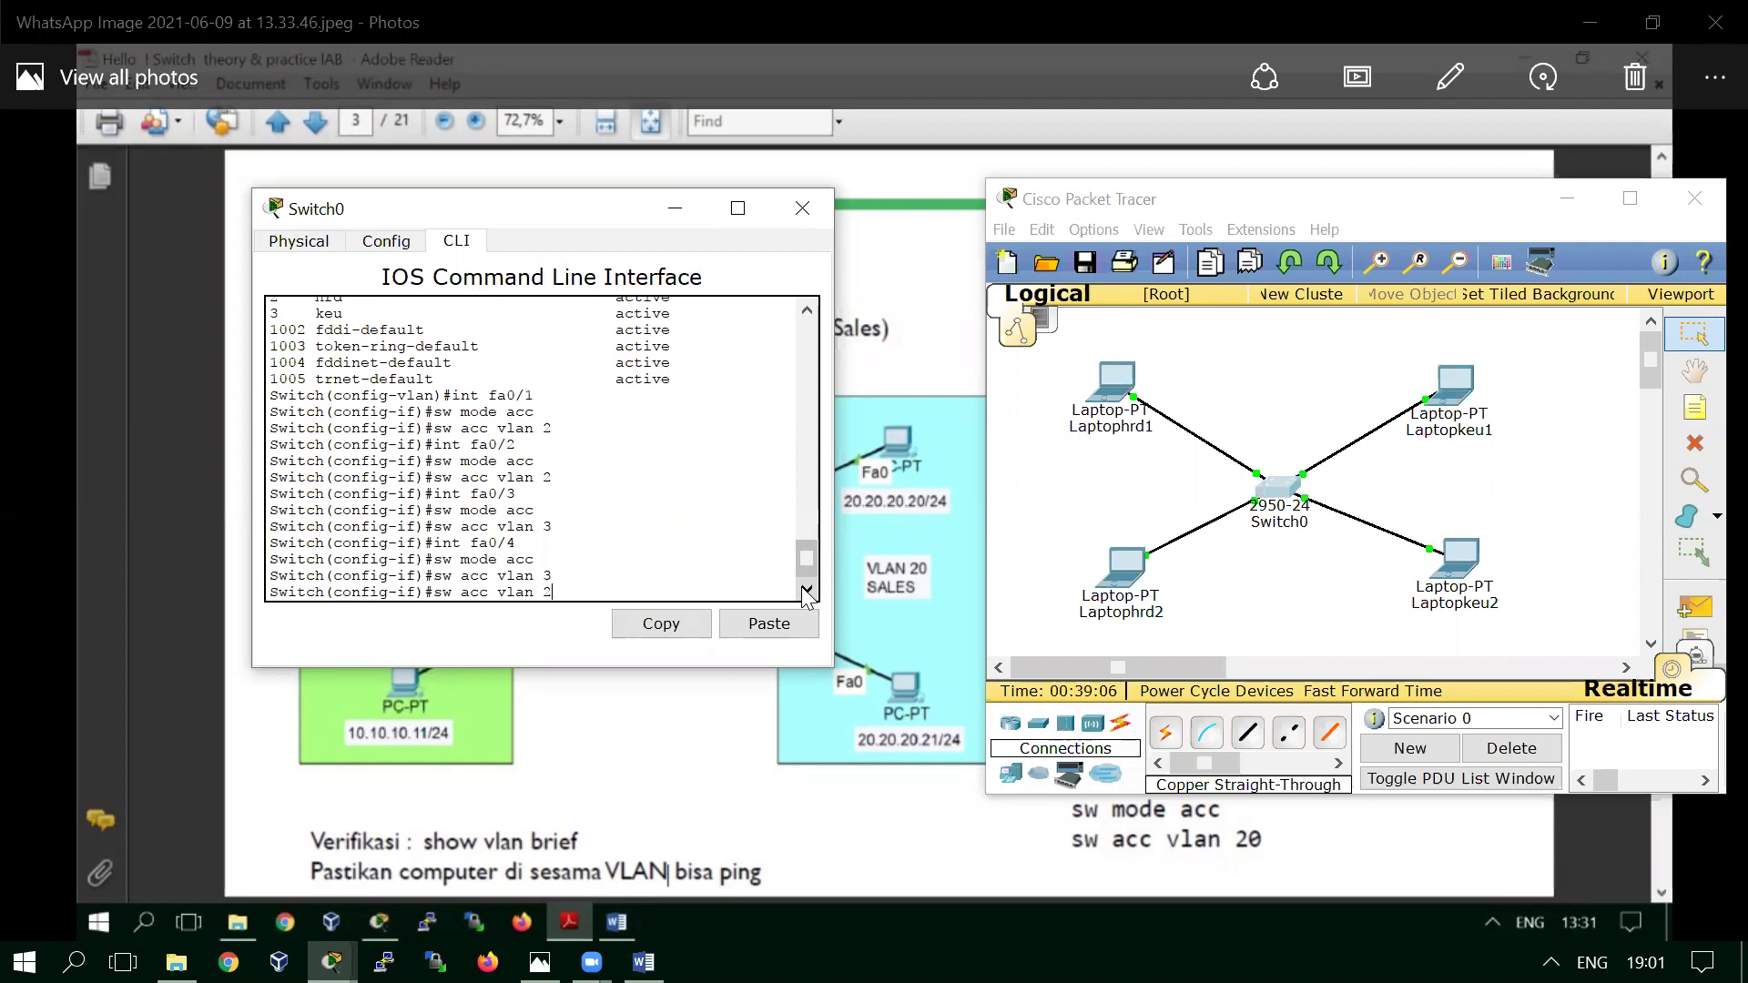
key("Up")
key("BackSpace")
key("BackSpace")
key("BackSpace")
key("BackSpace")
key("BackSpace")
key("BackSpace")
key("BackSpace")
key("BackSpace")
key("BackSpace")
key("BackSpace")
key("Return")
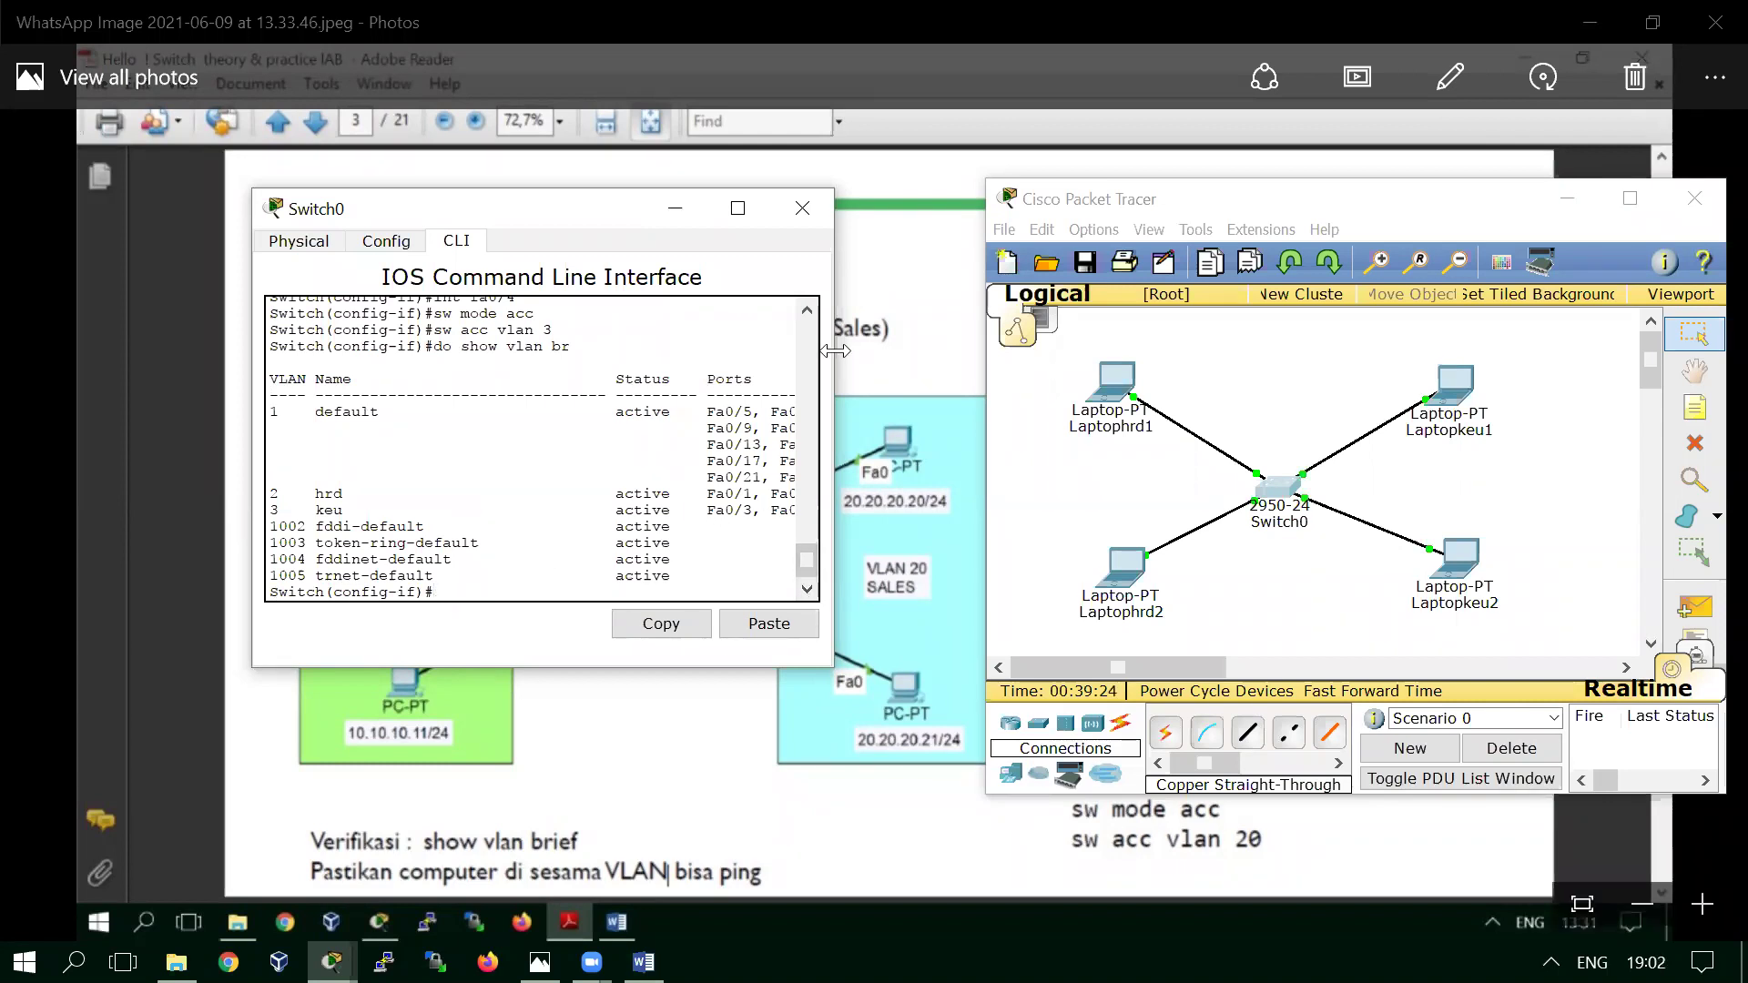
Step: Widen Switch0's window and highlight the hrd and keu rows to examine their port assignments
left_click_drag(834, 350, 1011, 350)
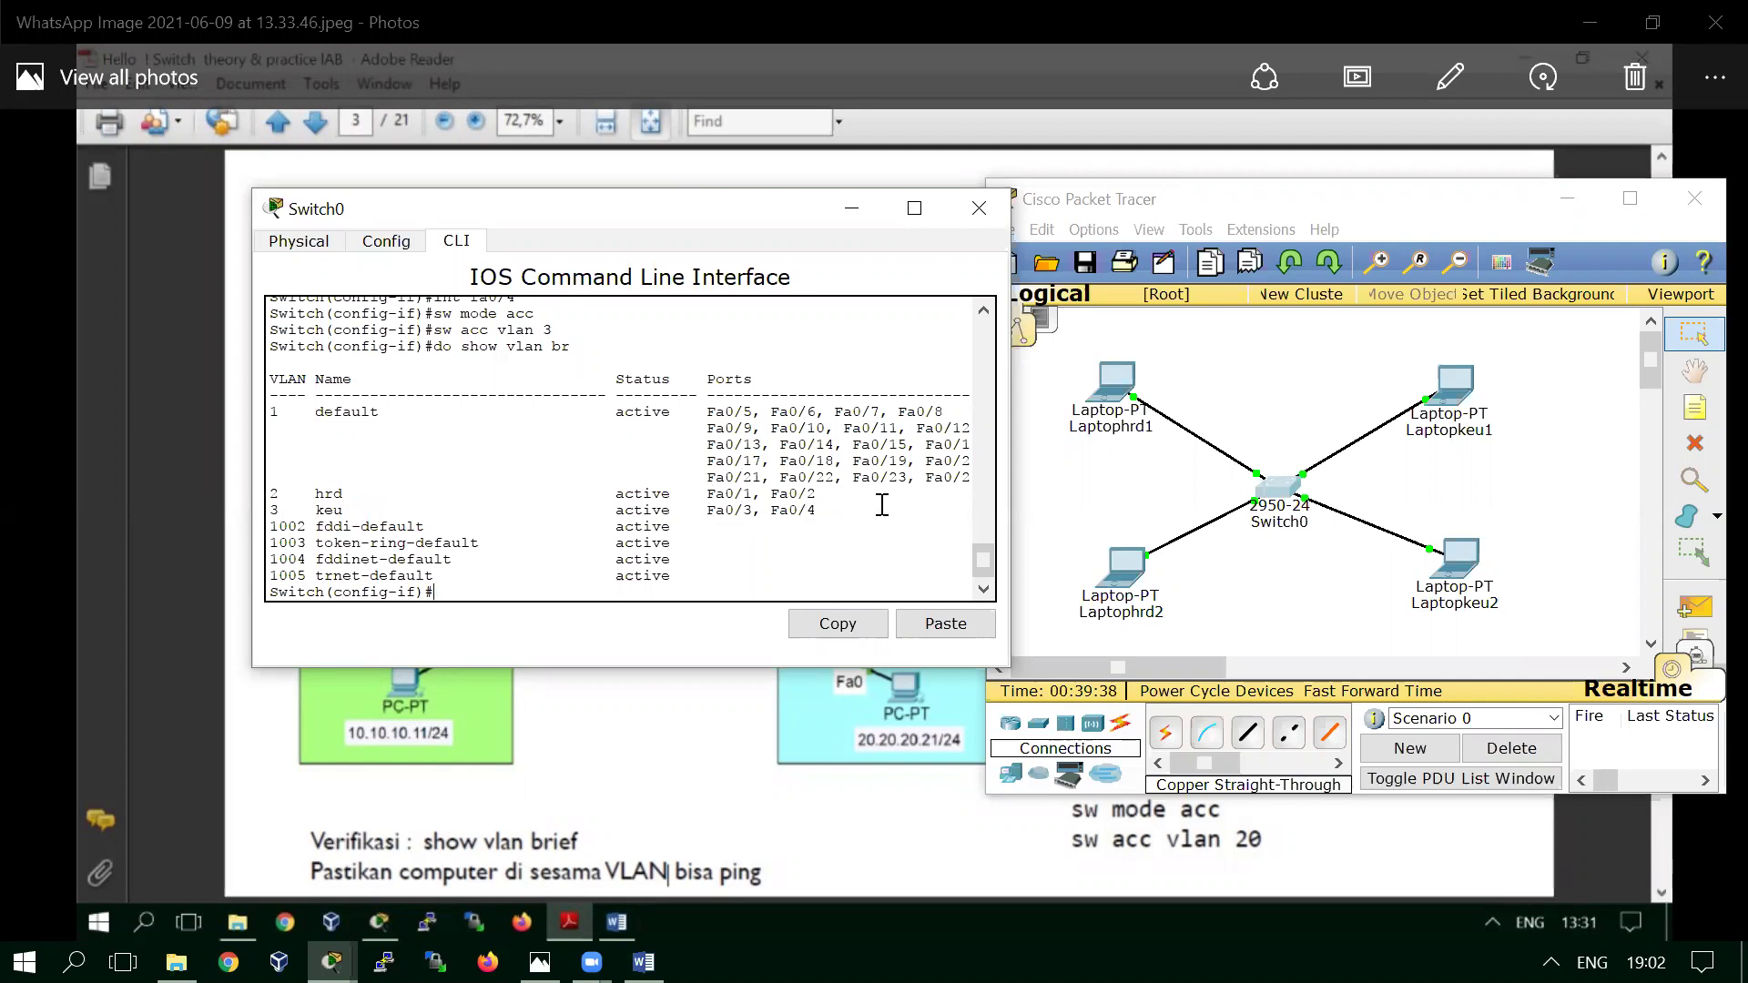
left_click_drag(271, 492, 862, 515)
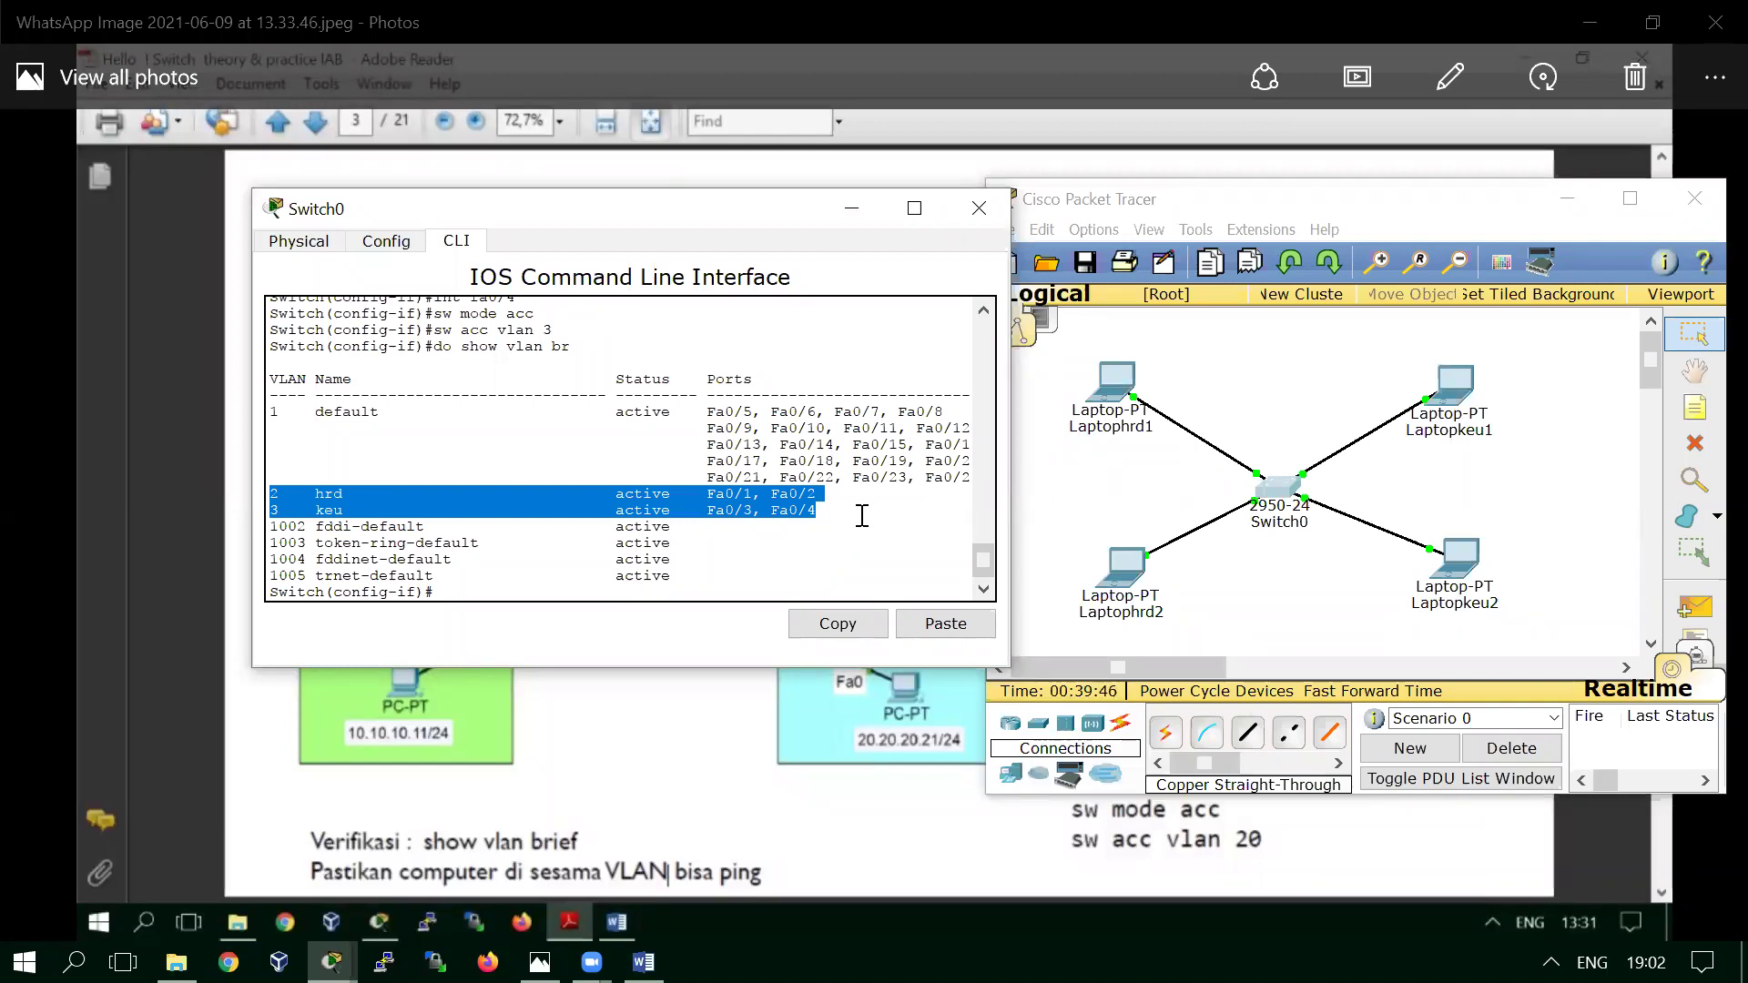
left_click(862, 515)
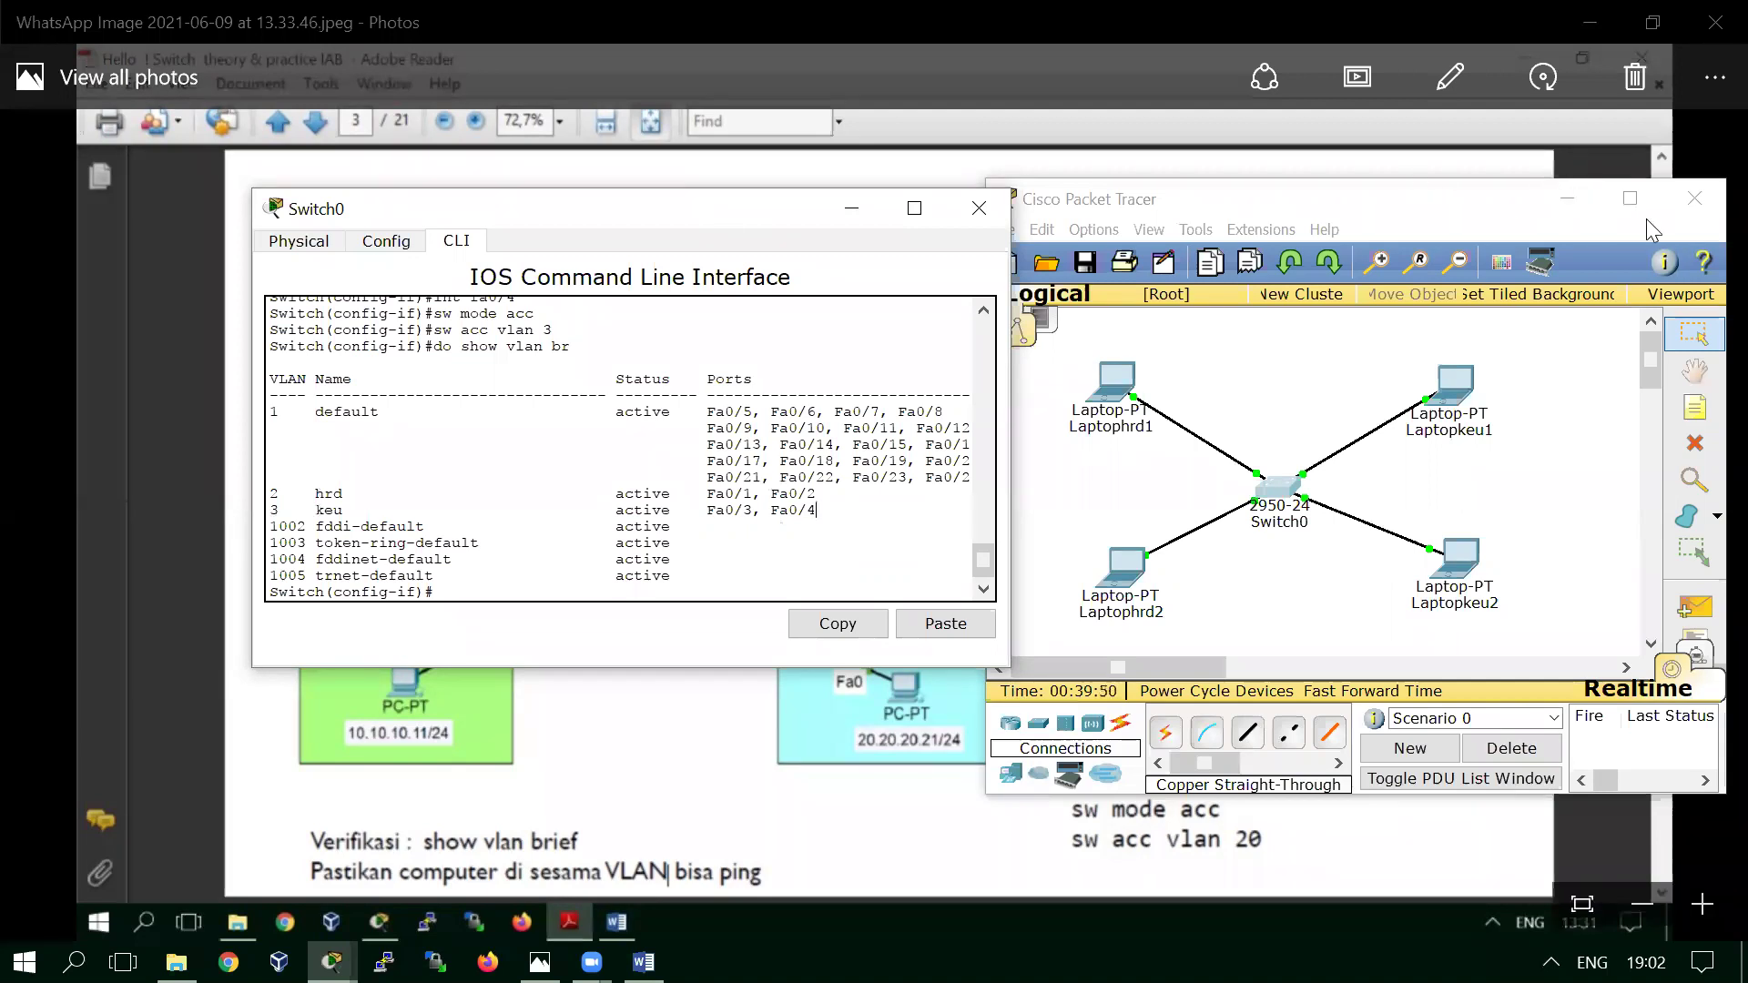
Step: Test connectivity within each VLAN by sending simple PDUs from Laptophrd1 to Laptophrd2 and from Laptopkeu1 to Laptopkeu2
left_click(1630, 199)
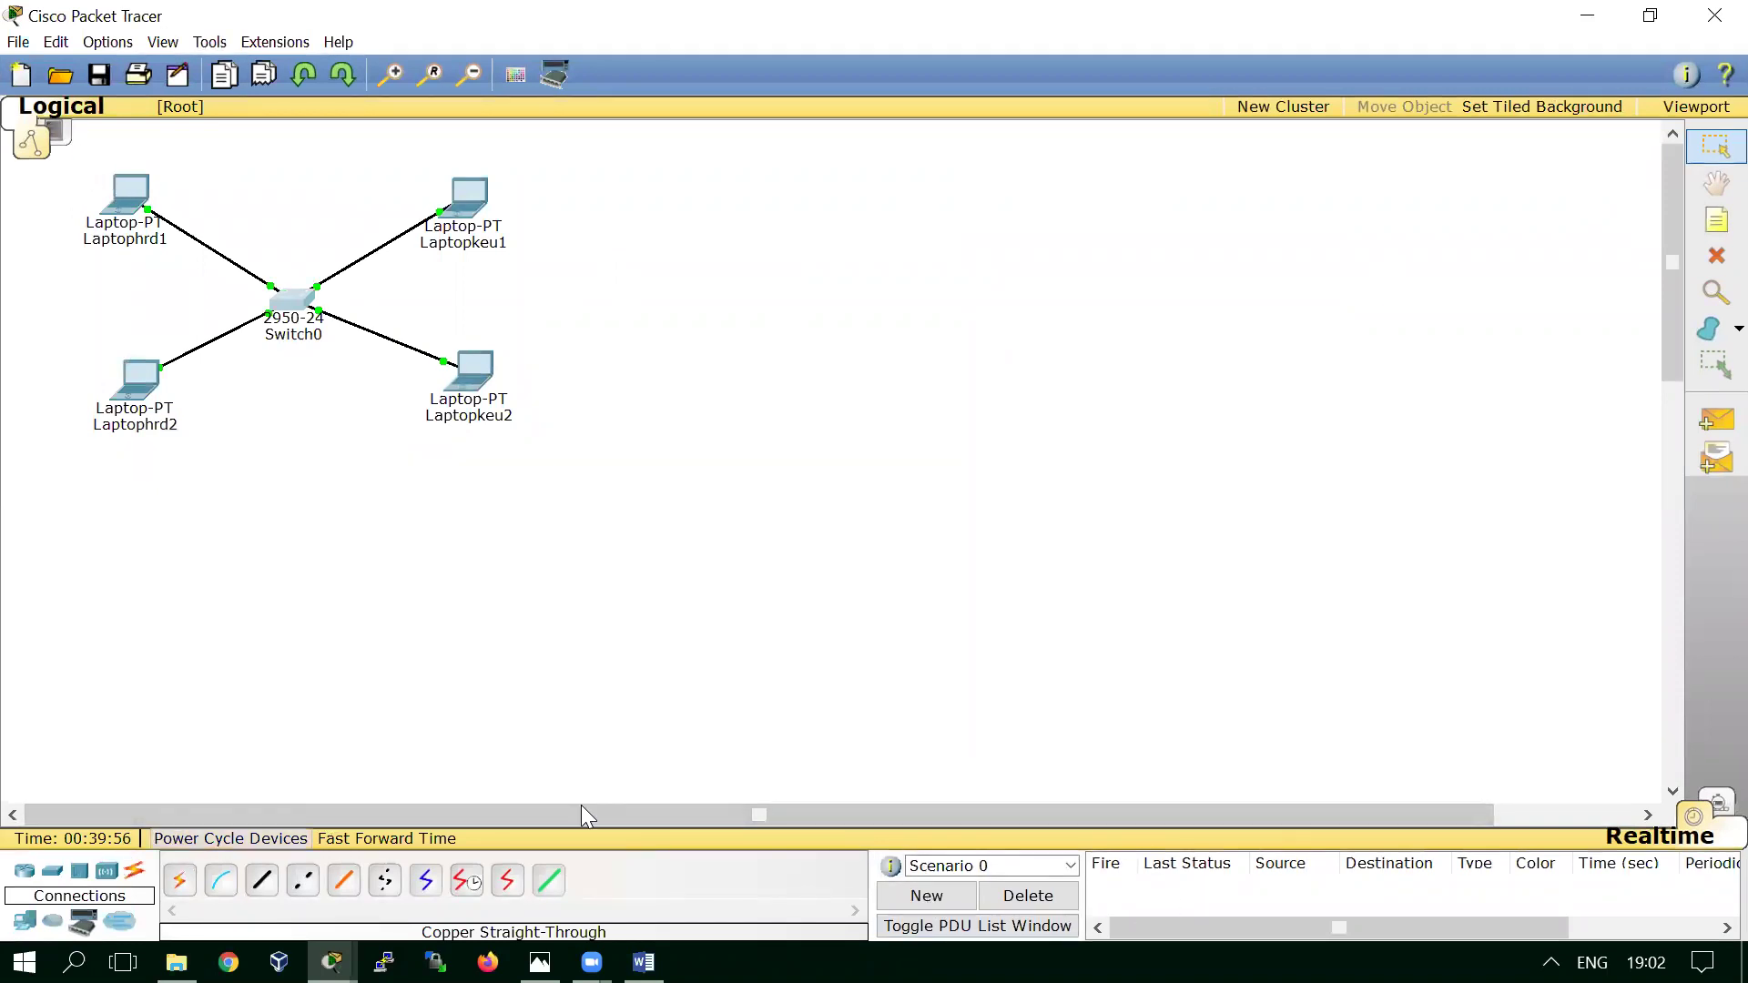
left_click(1707, 426)
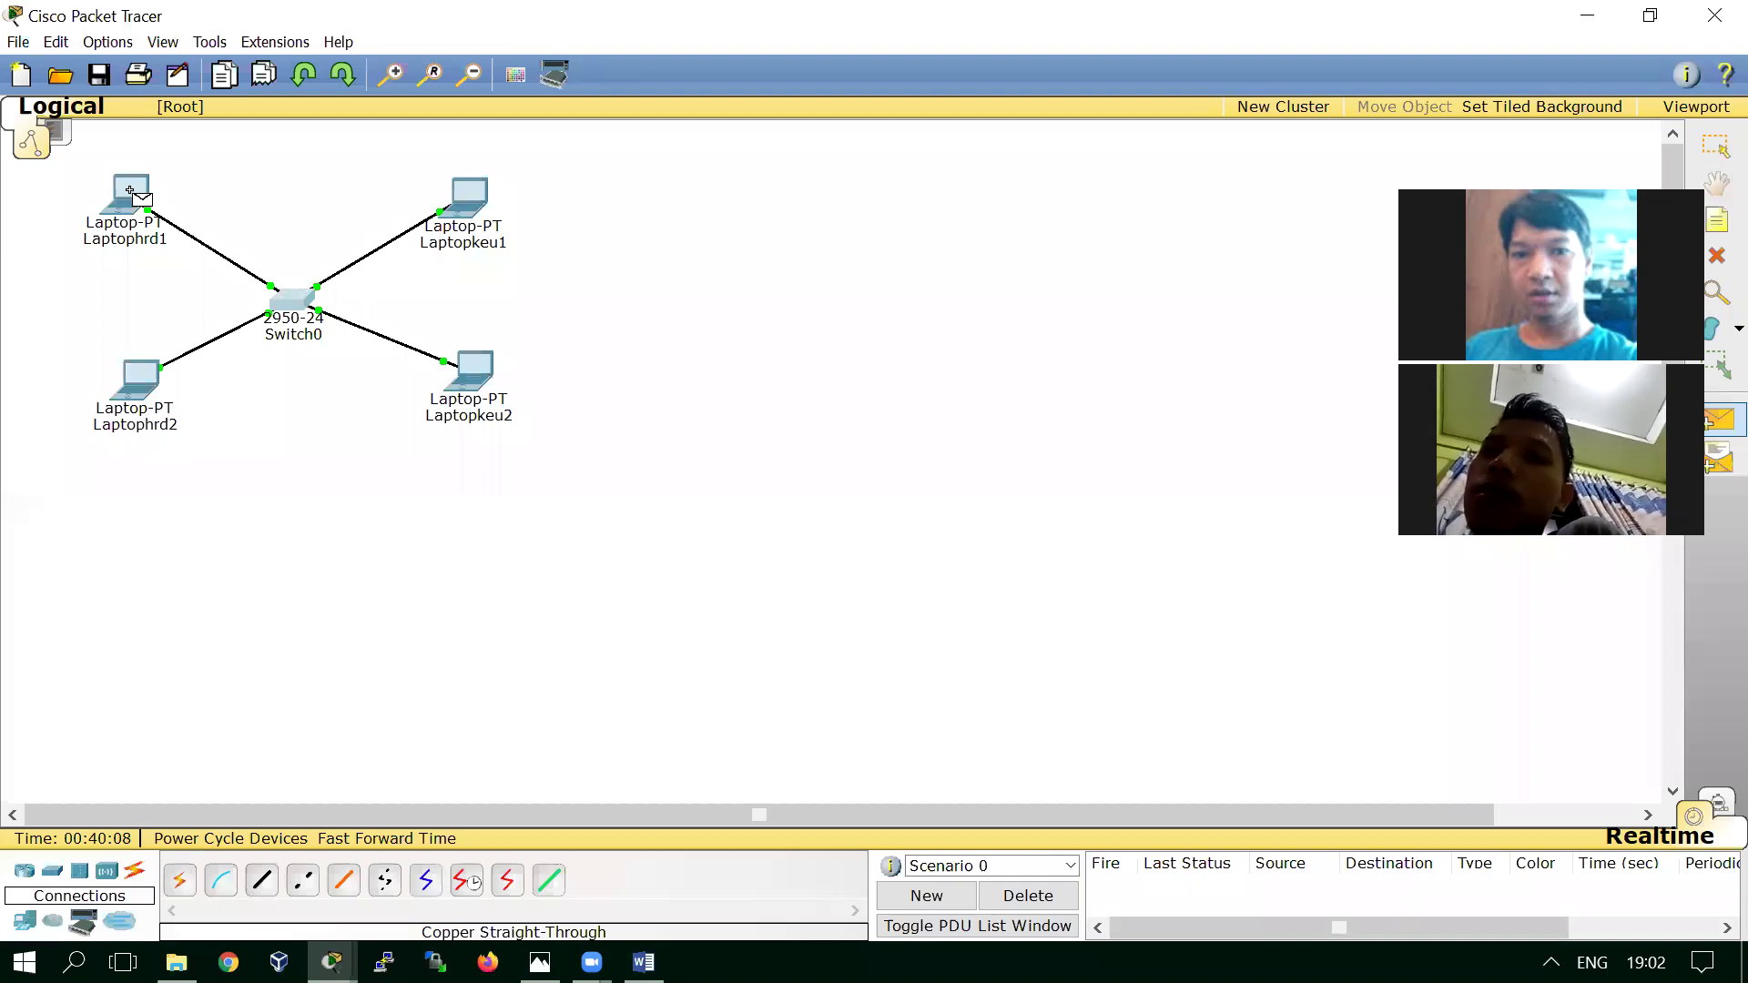
left_click(143, 390)
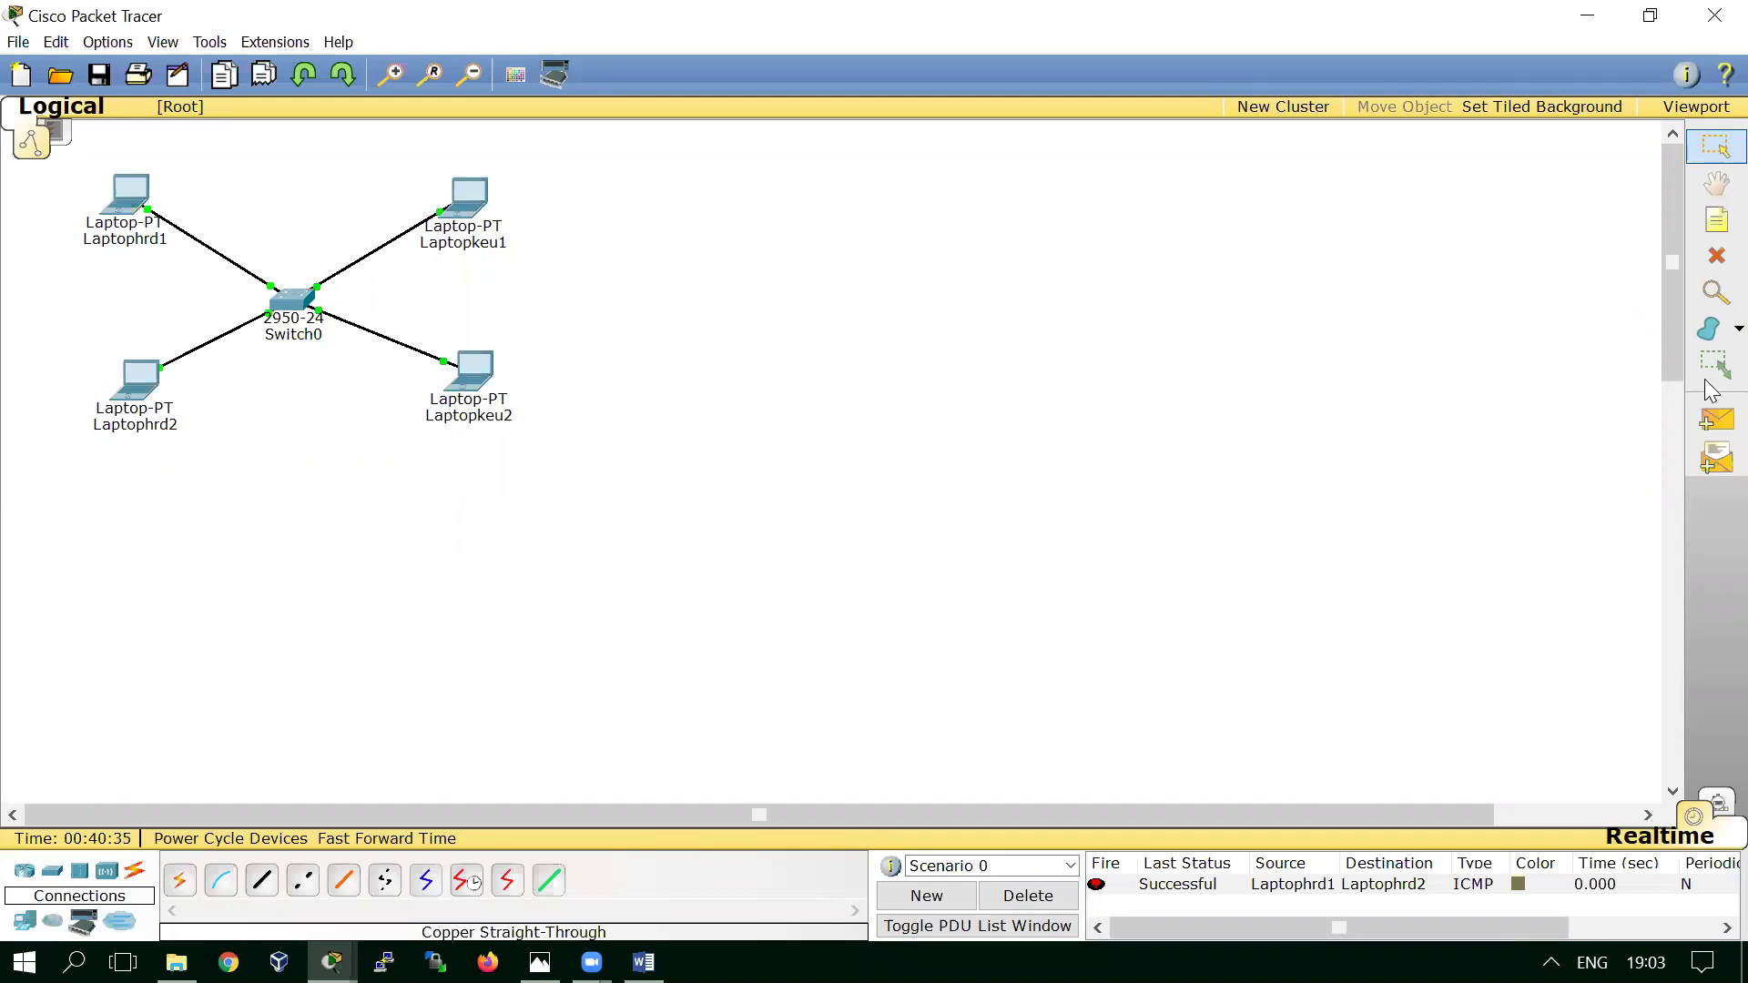
left_click(1715, 421)
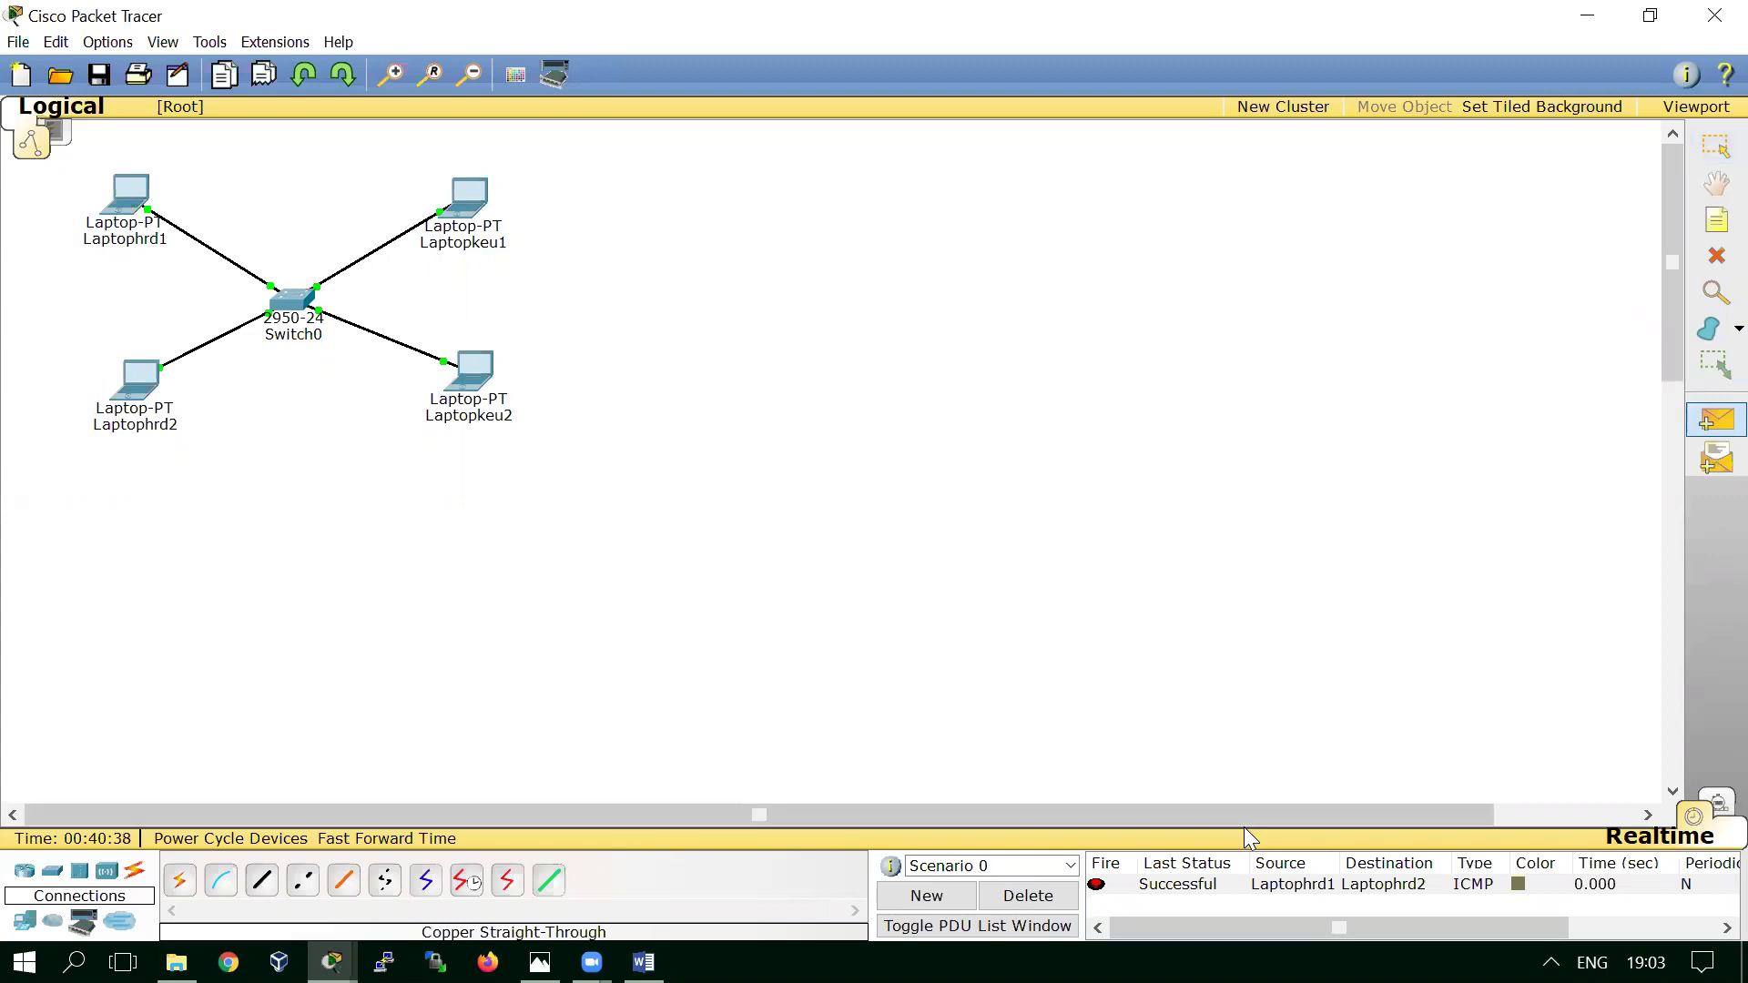
left_click(469, 190)
left_click(472, 374)
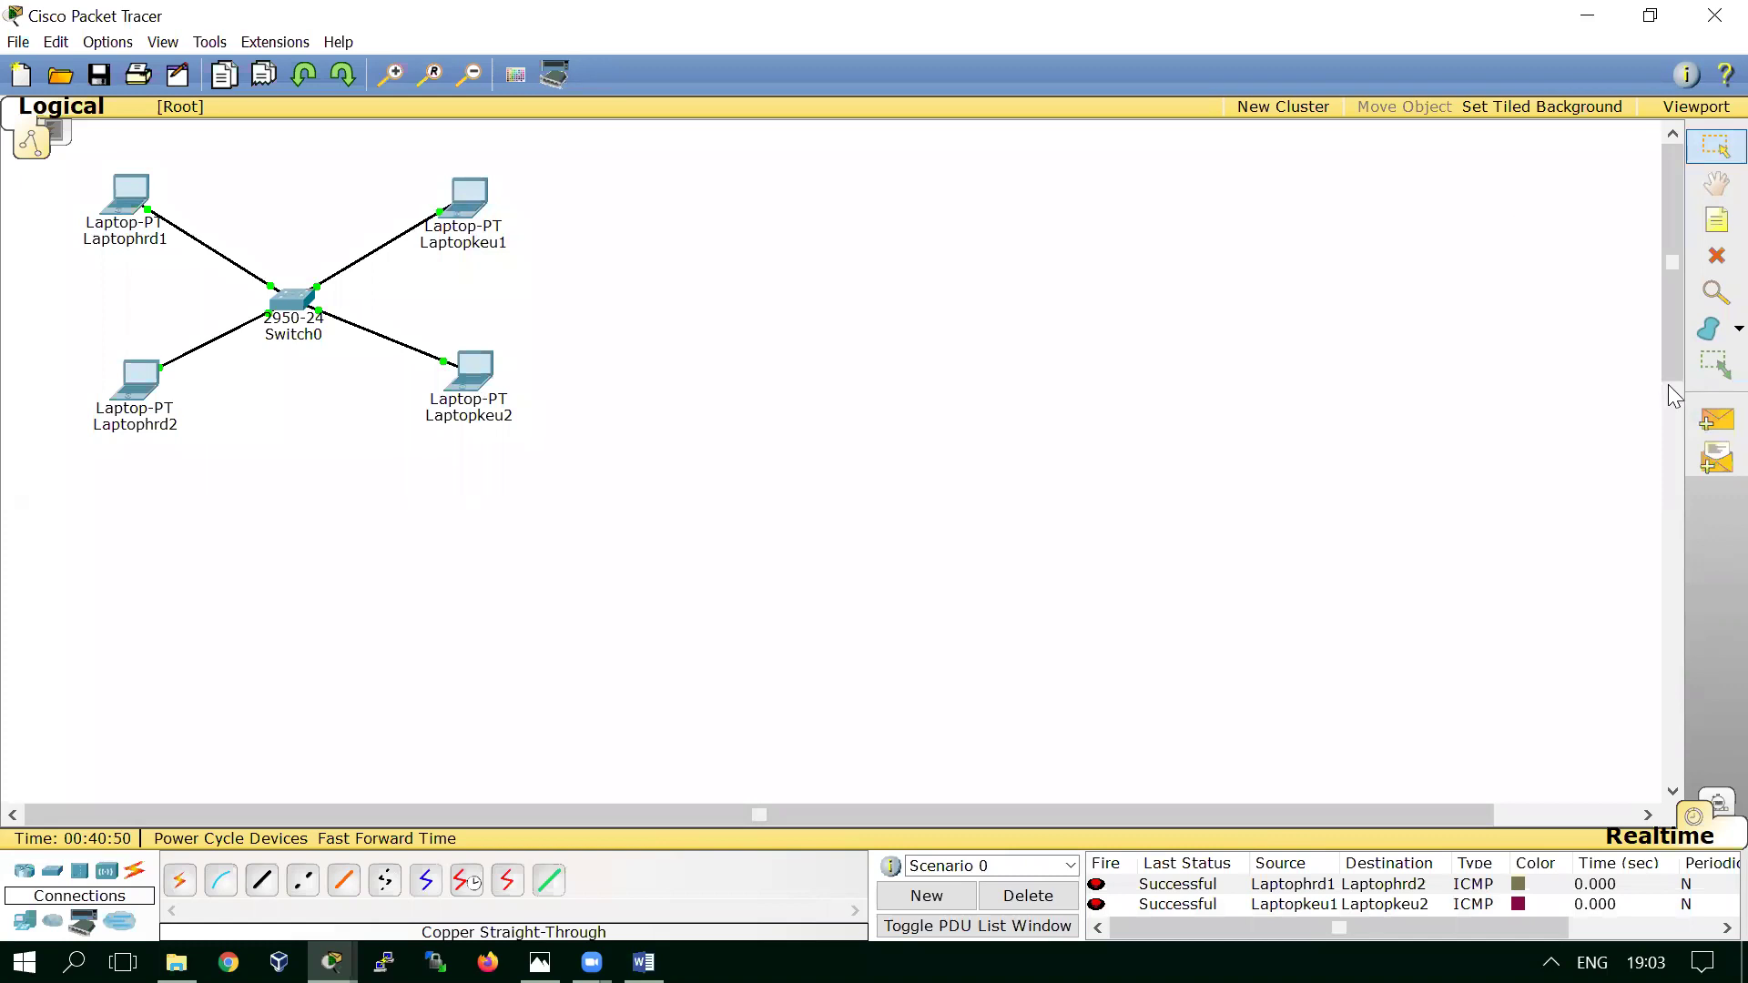
Step: Delete the scenario's existing PDU entries and send a simple PDU between the VLANs from Laptophrd1 to Laptopkeu2
left_click(1715, 420)
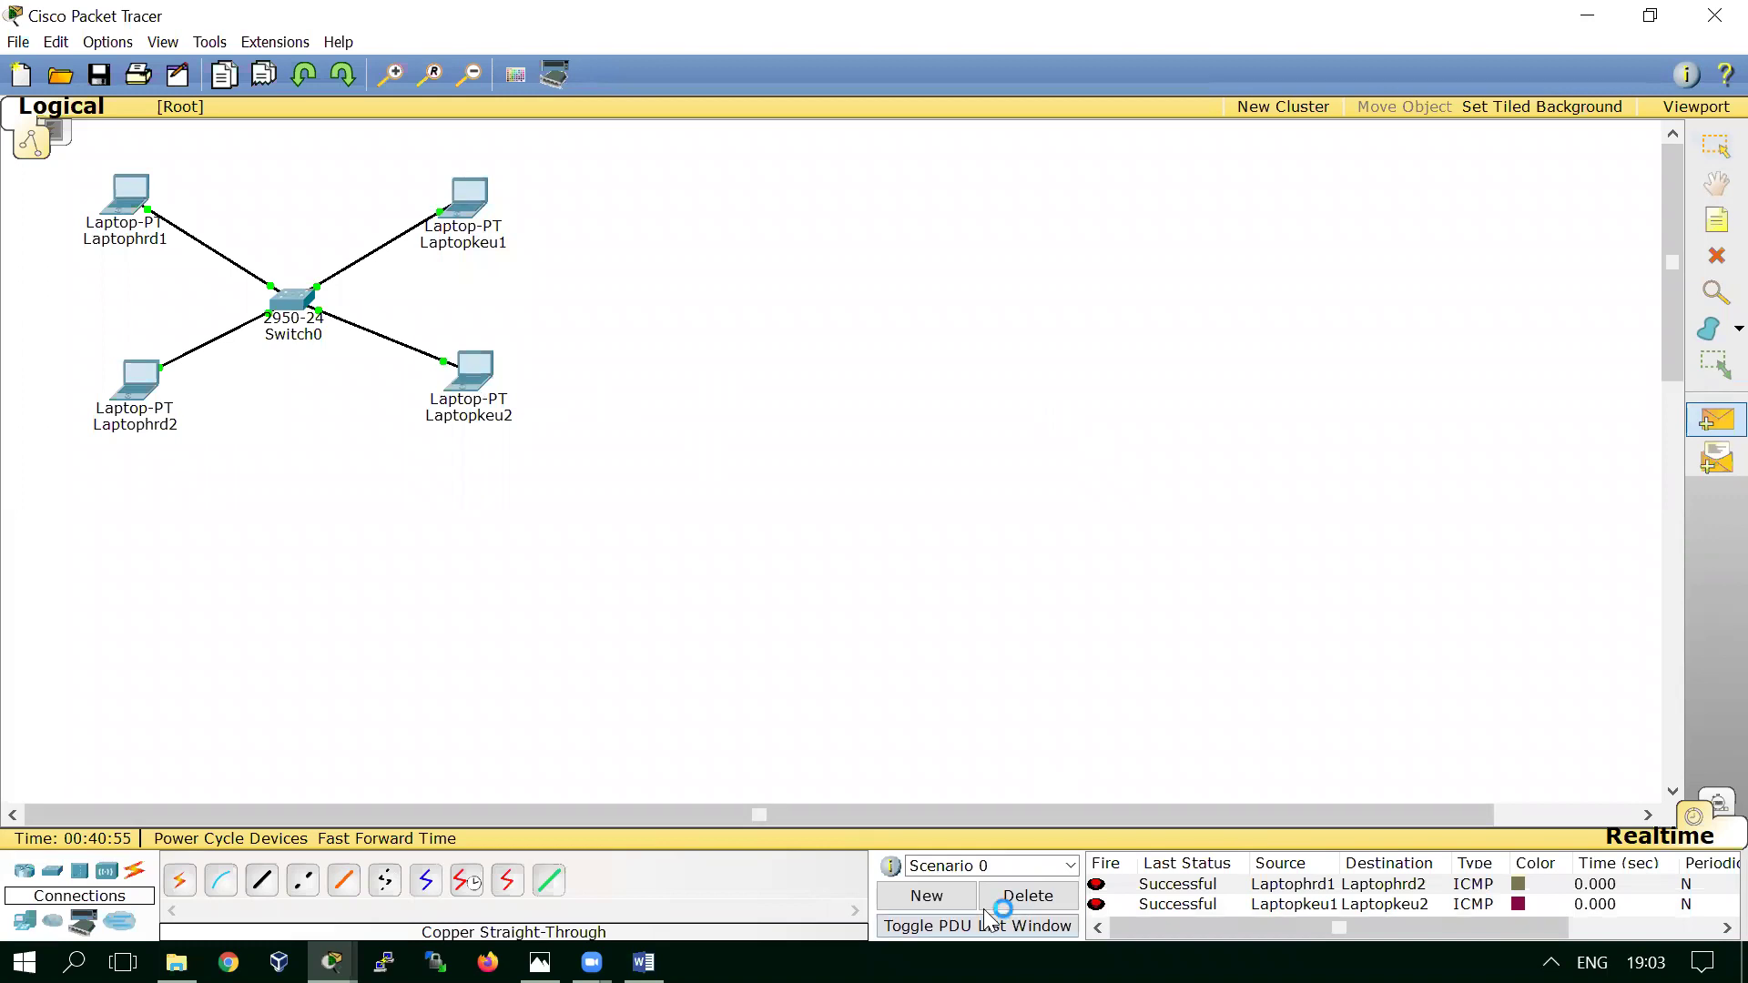
left_click(1024, 897)
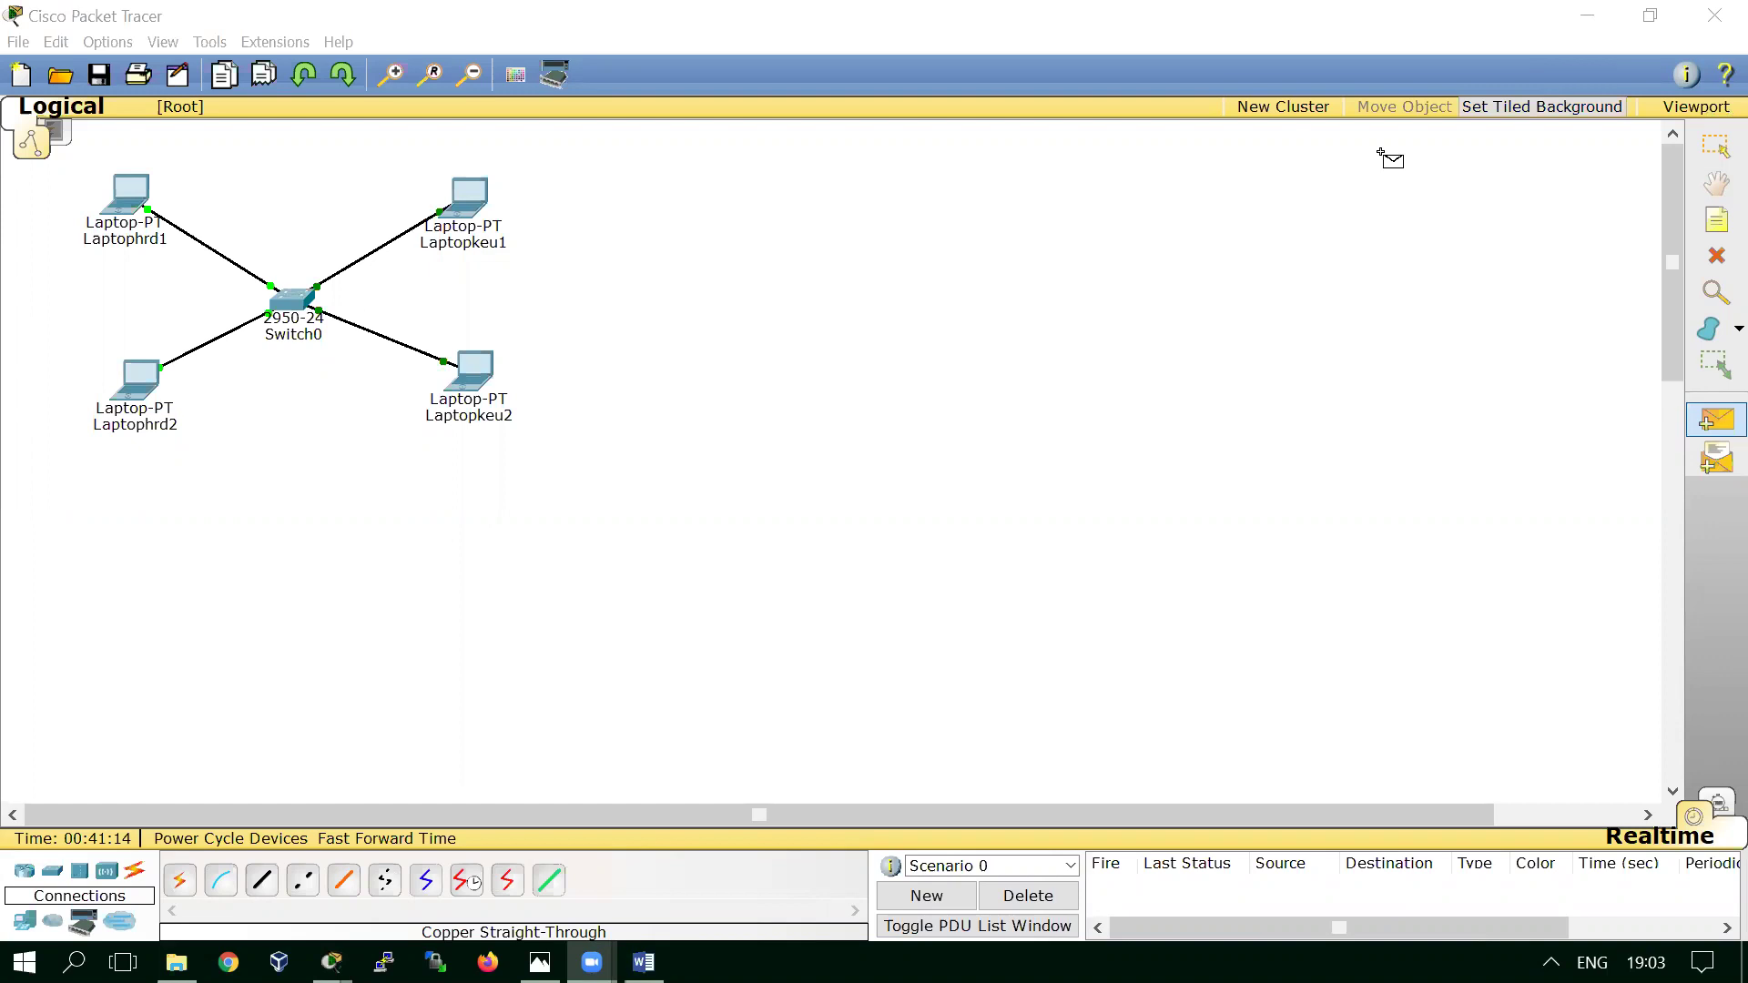
left_click(579, 251)
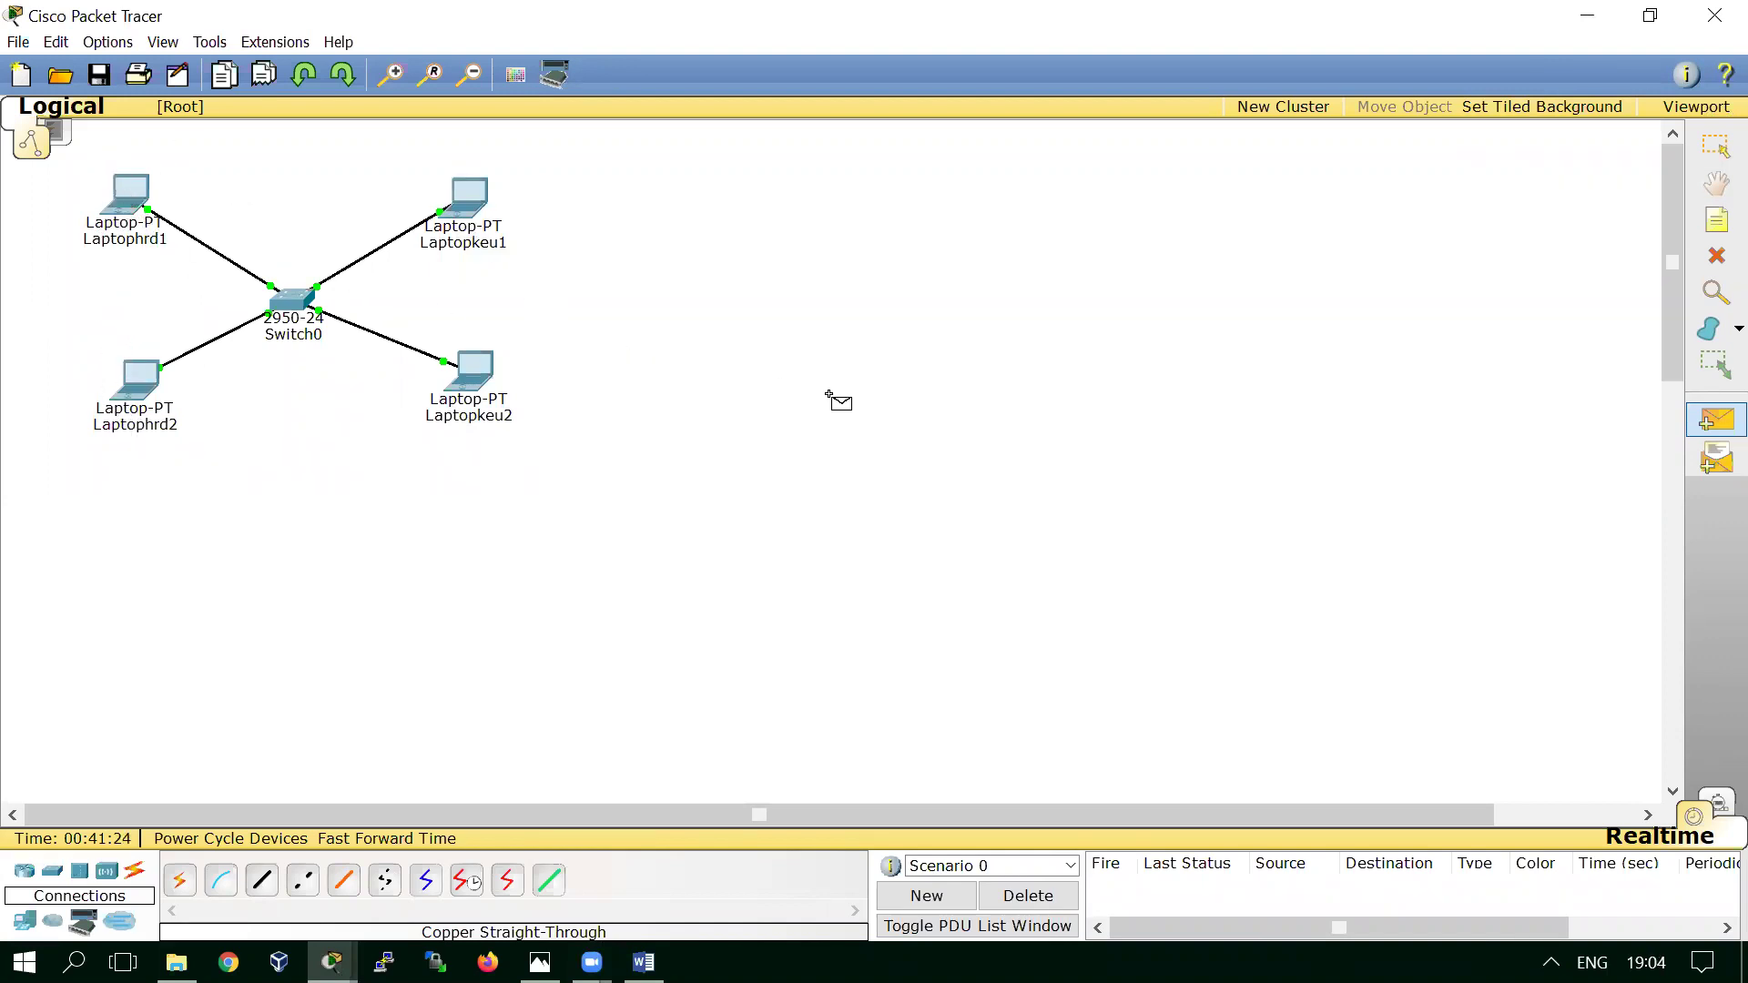
left_click(142, 202)
left_click(492, 367)
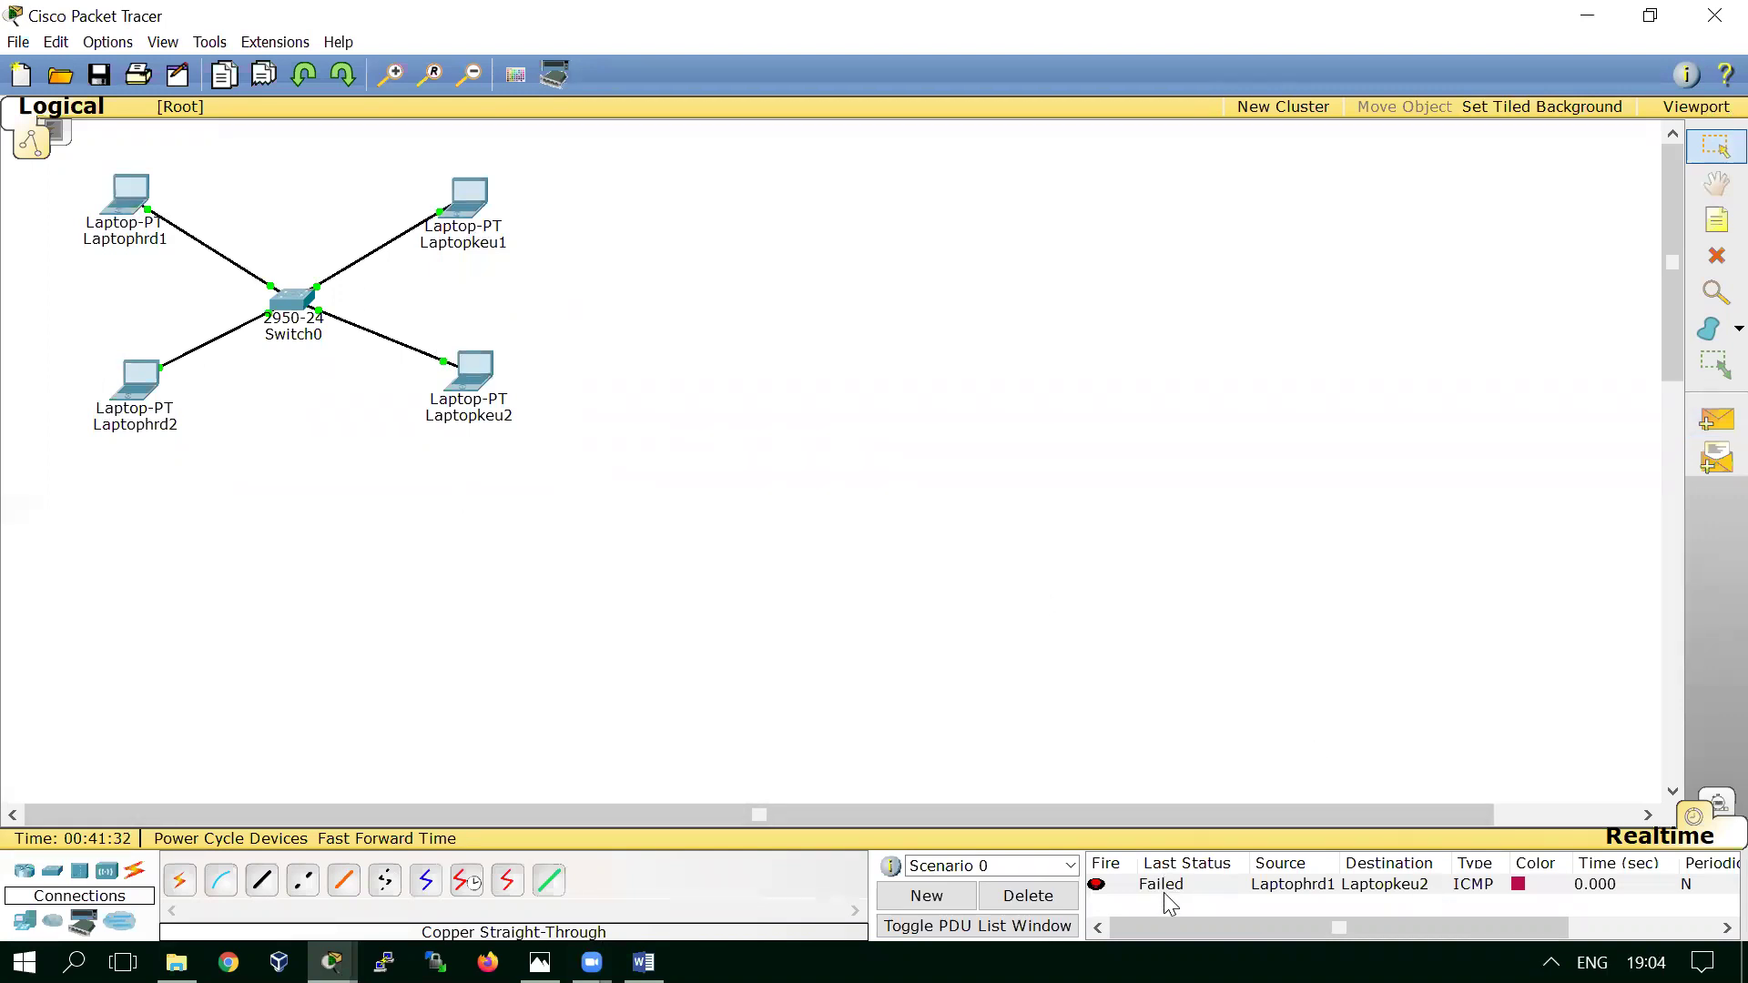
Step: Repeat the simple PDU from Laptophrd1 to Laptopkeu2 and send a comparison PDU from Laptophrd1 to Laptophrd2
left_click(1716, 420)
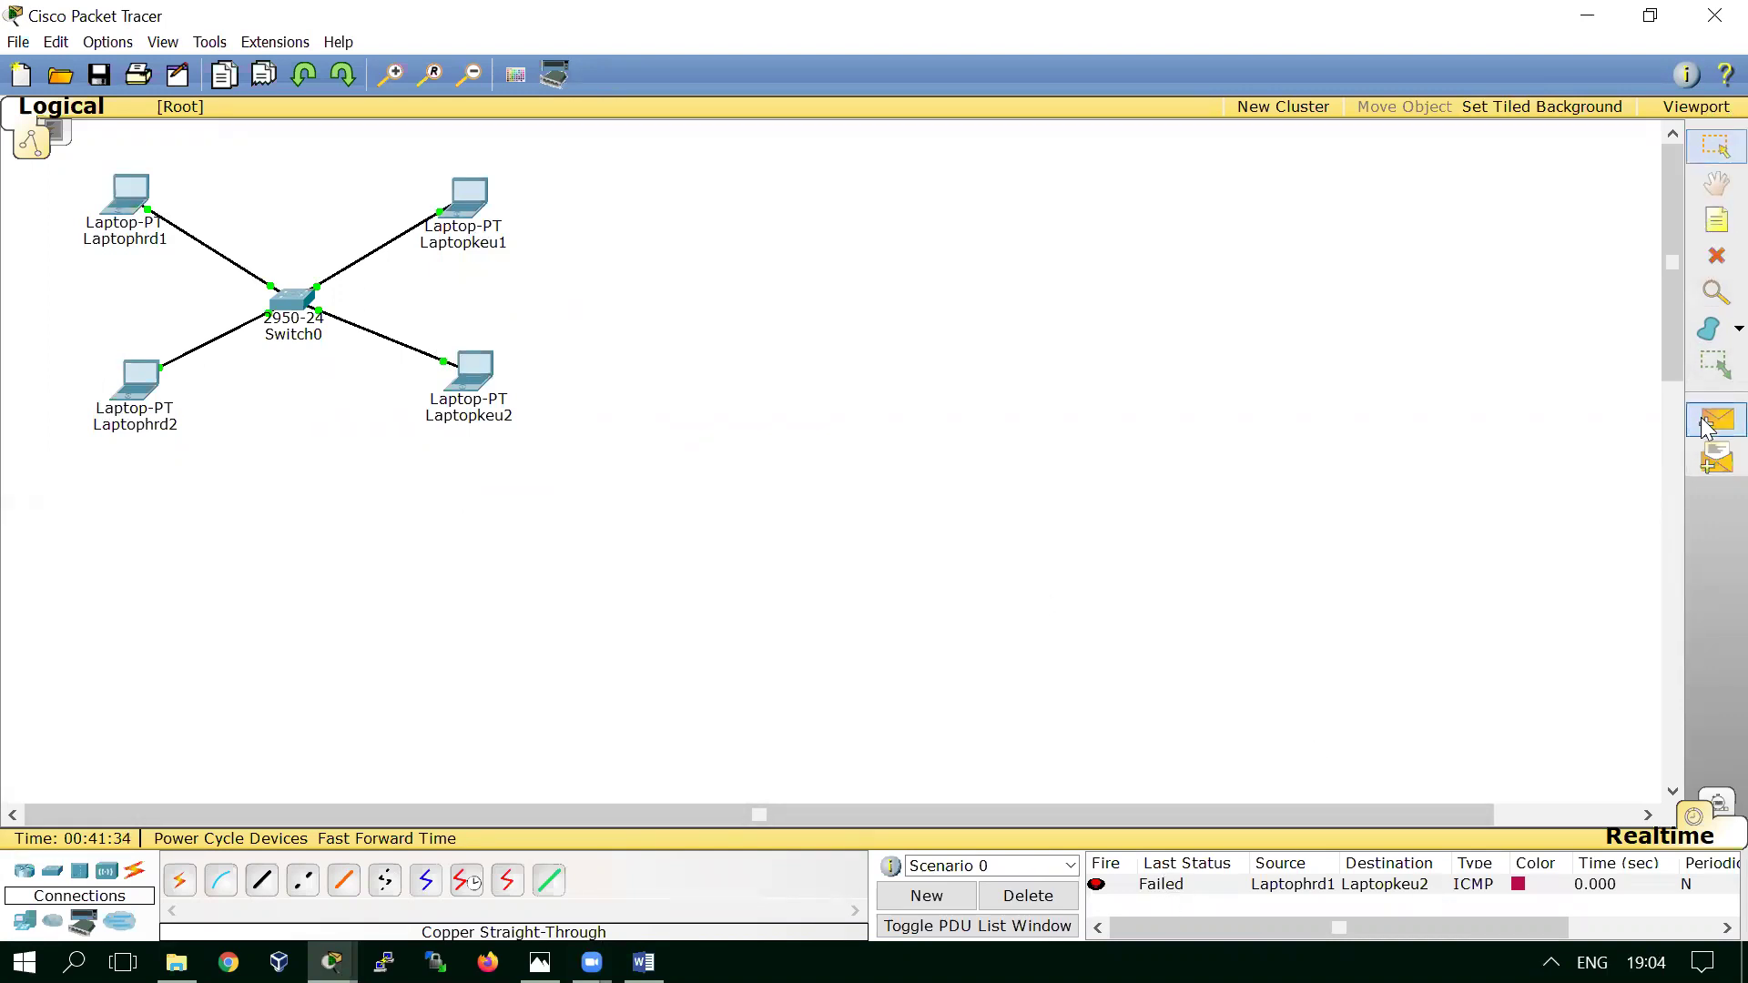
left_click(127, 196)
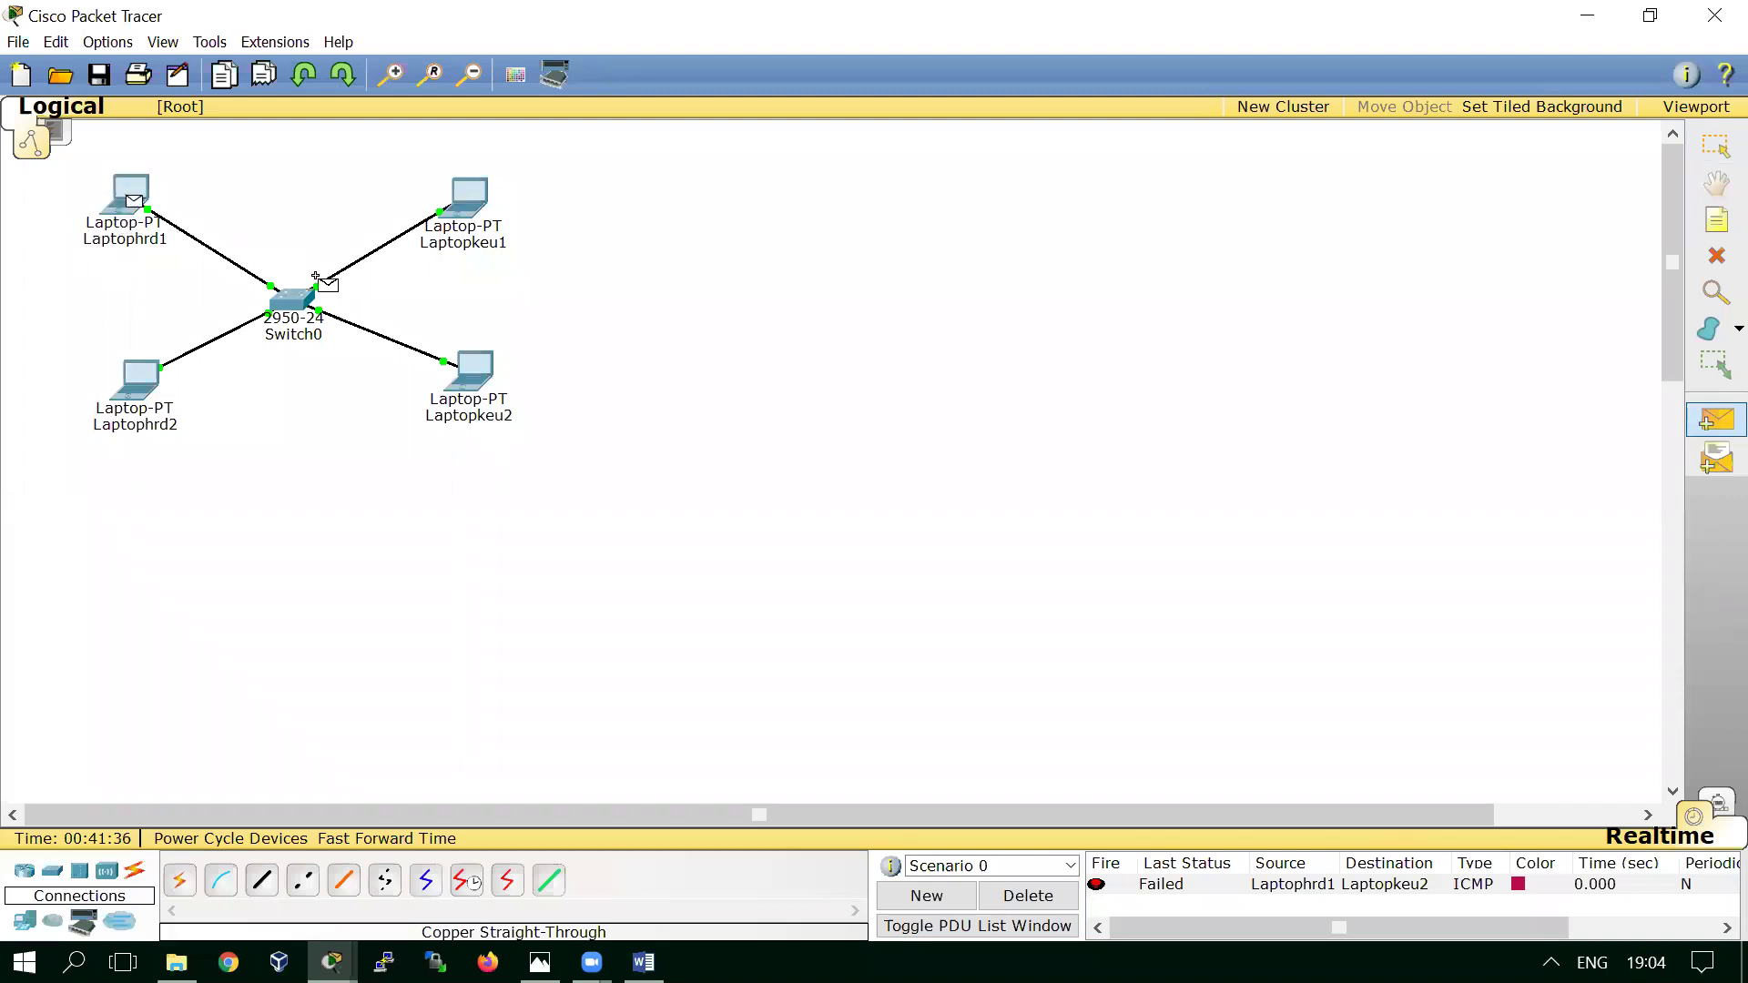
left_click(470, 372)
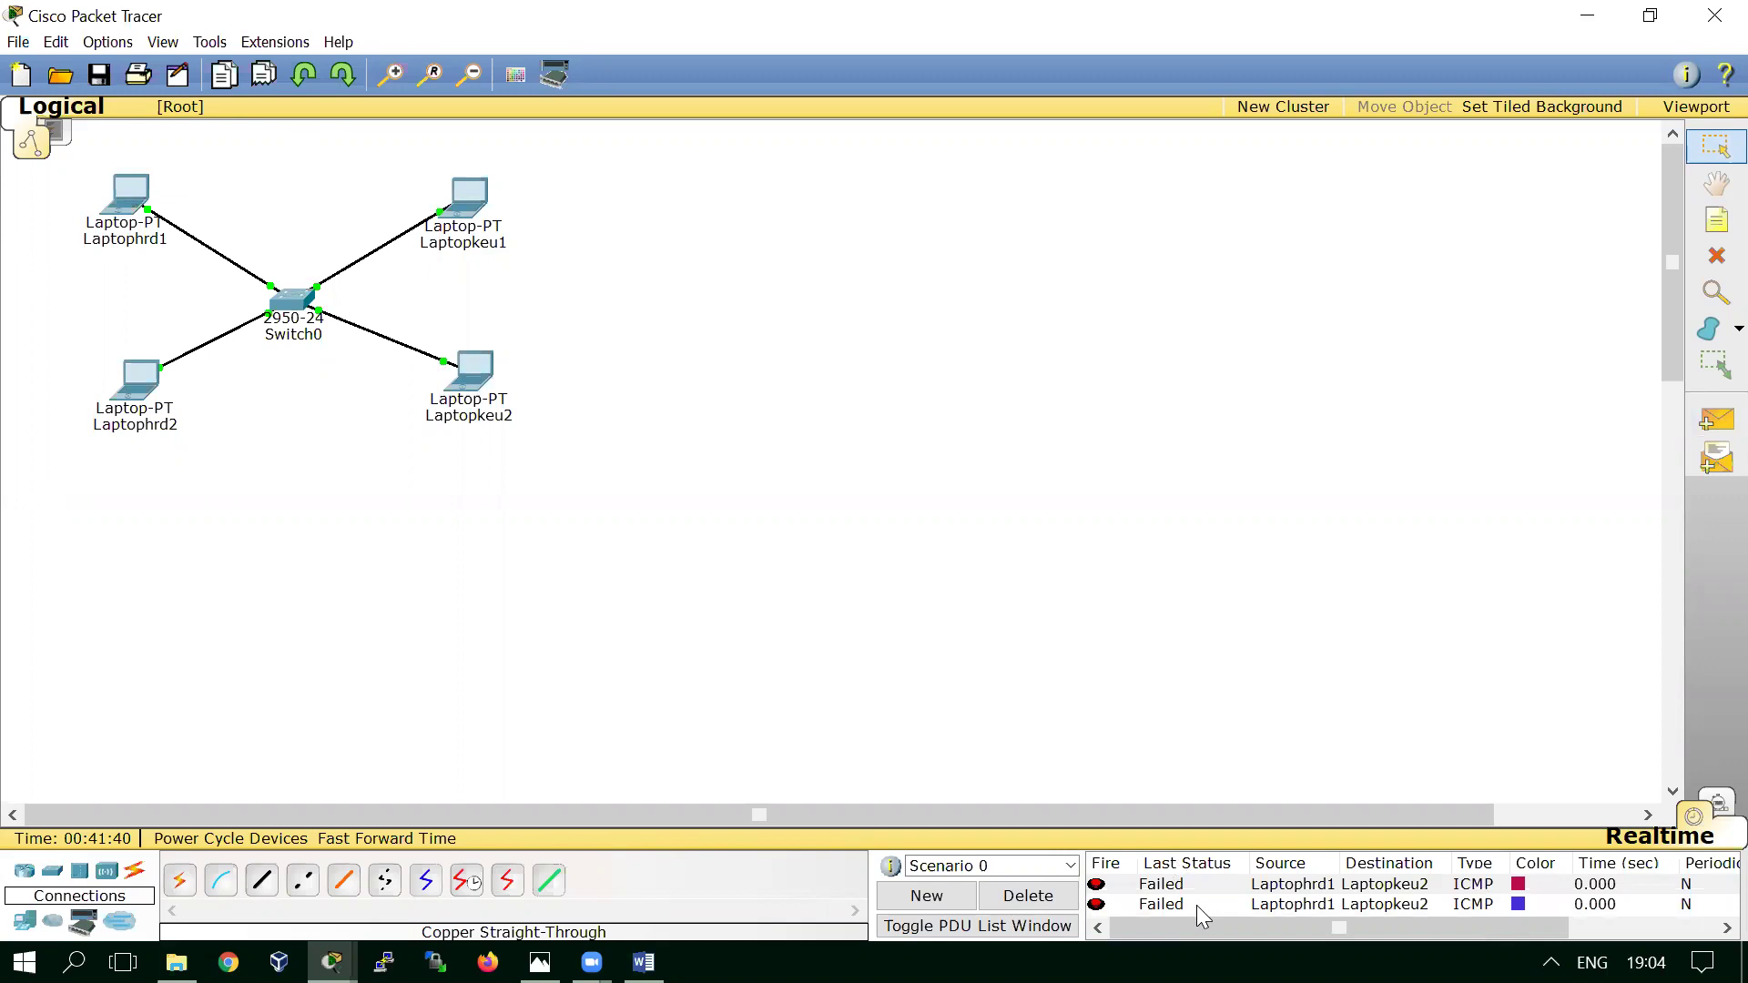
left_click(1715, 420)
left_click(127, 194)
left_click(137, 378)
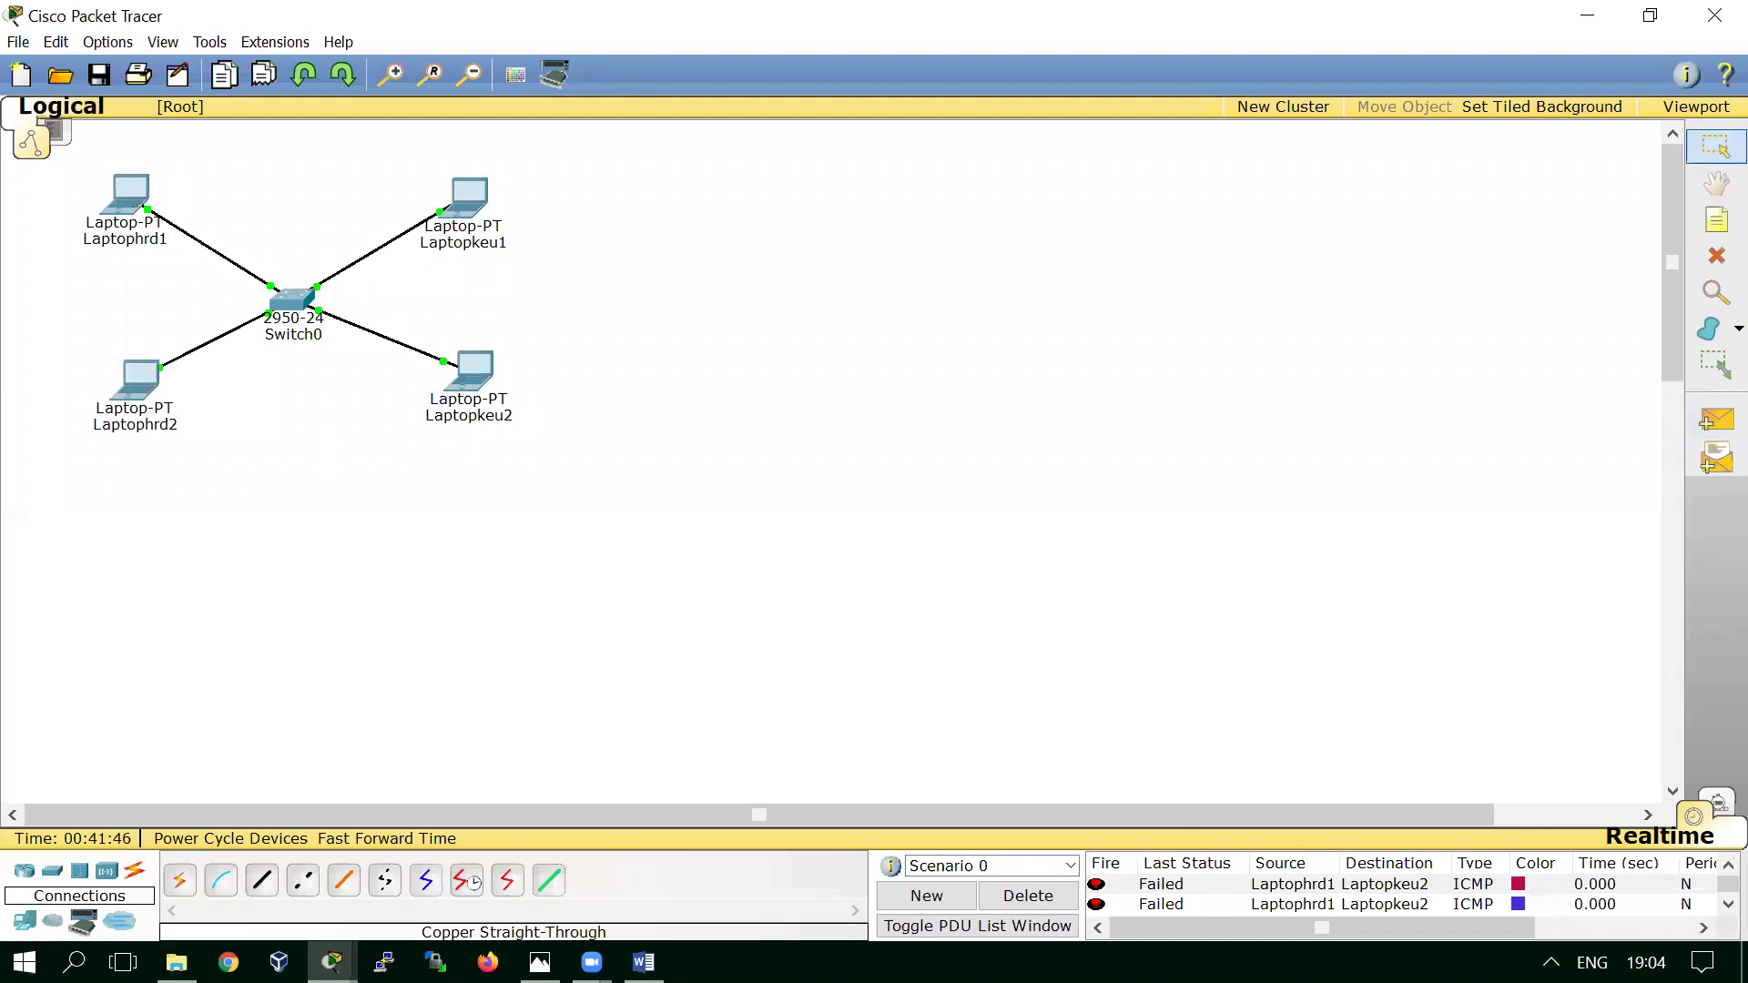
left_click(1727, 903)
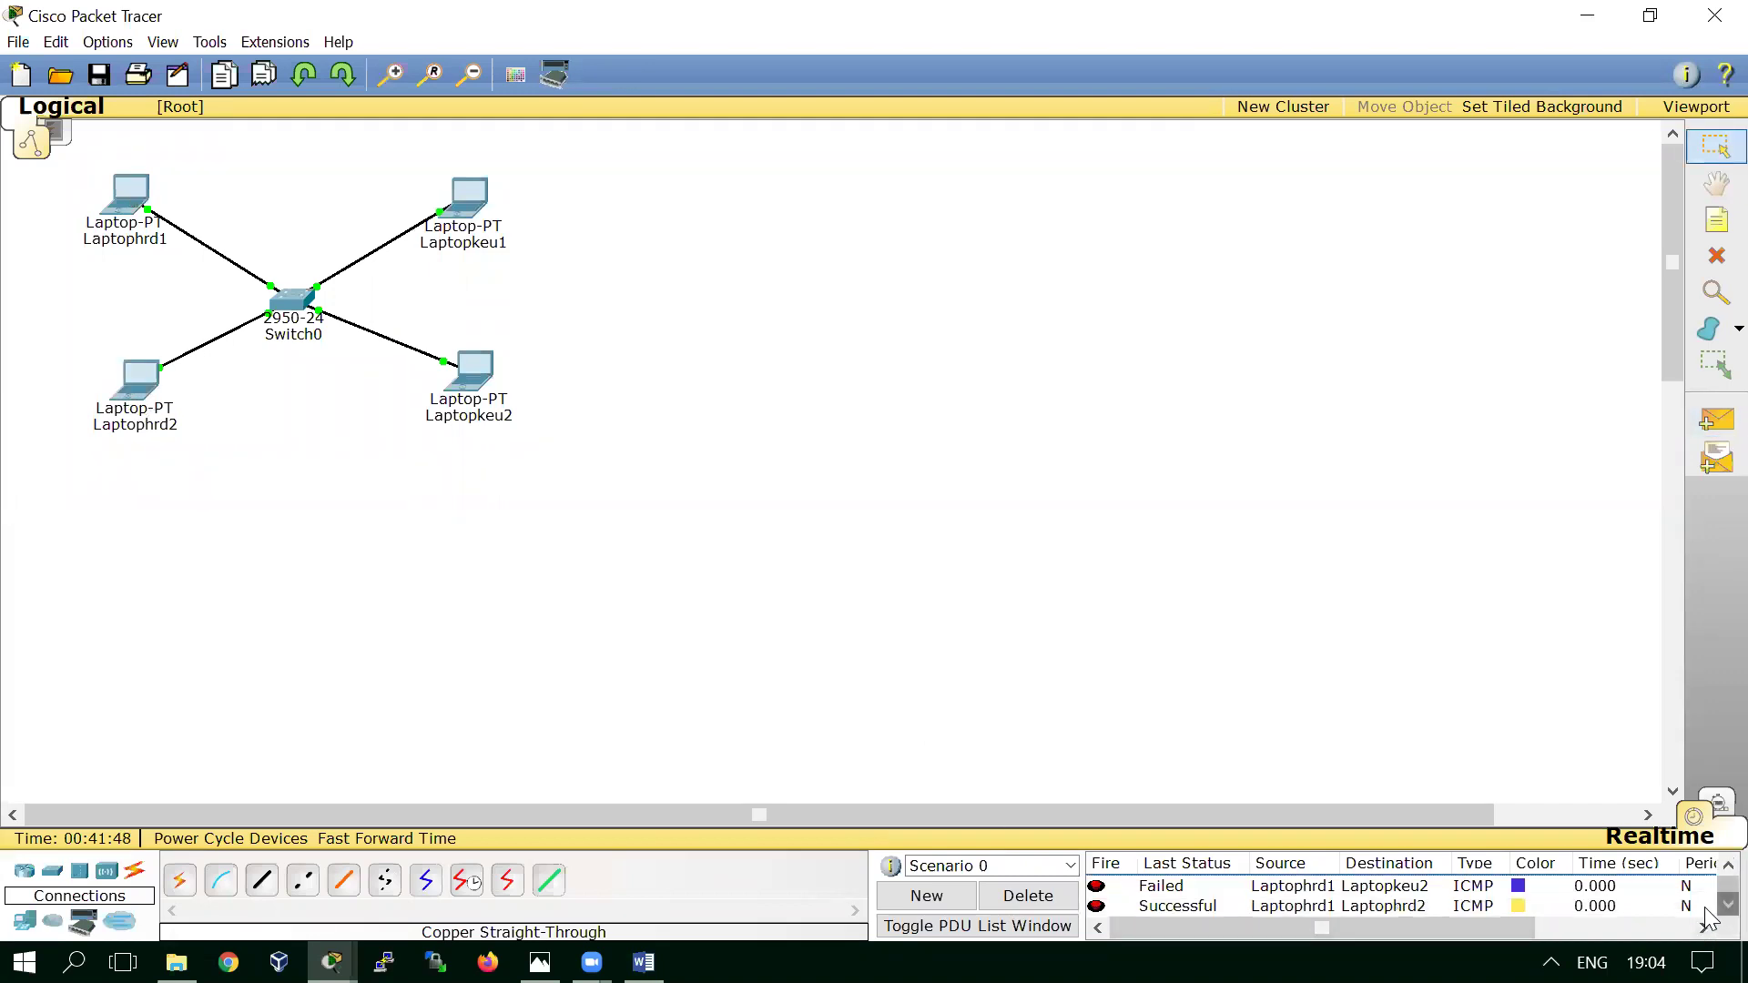
Step: Clear the PDU list and send simple PDUs from Laptopkeu1 to Laptophrd1 and from Laptopkeu1 to Laptopkeu2
left_click(1007, 899)
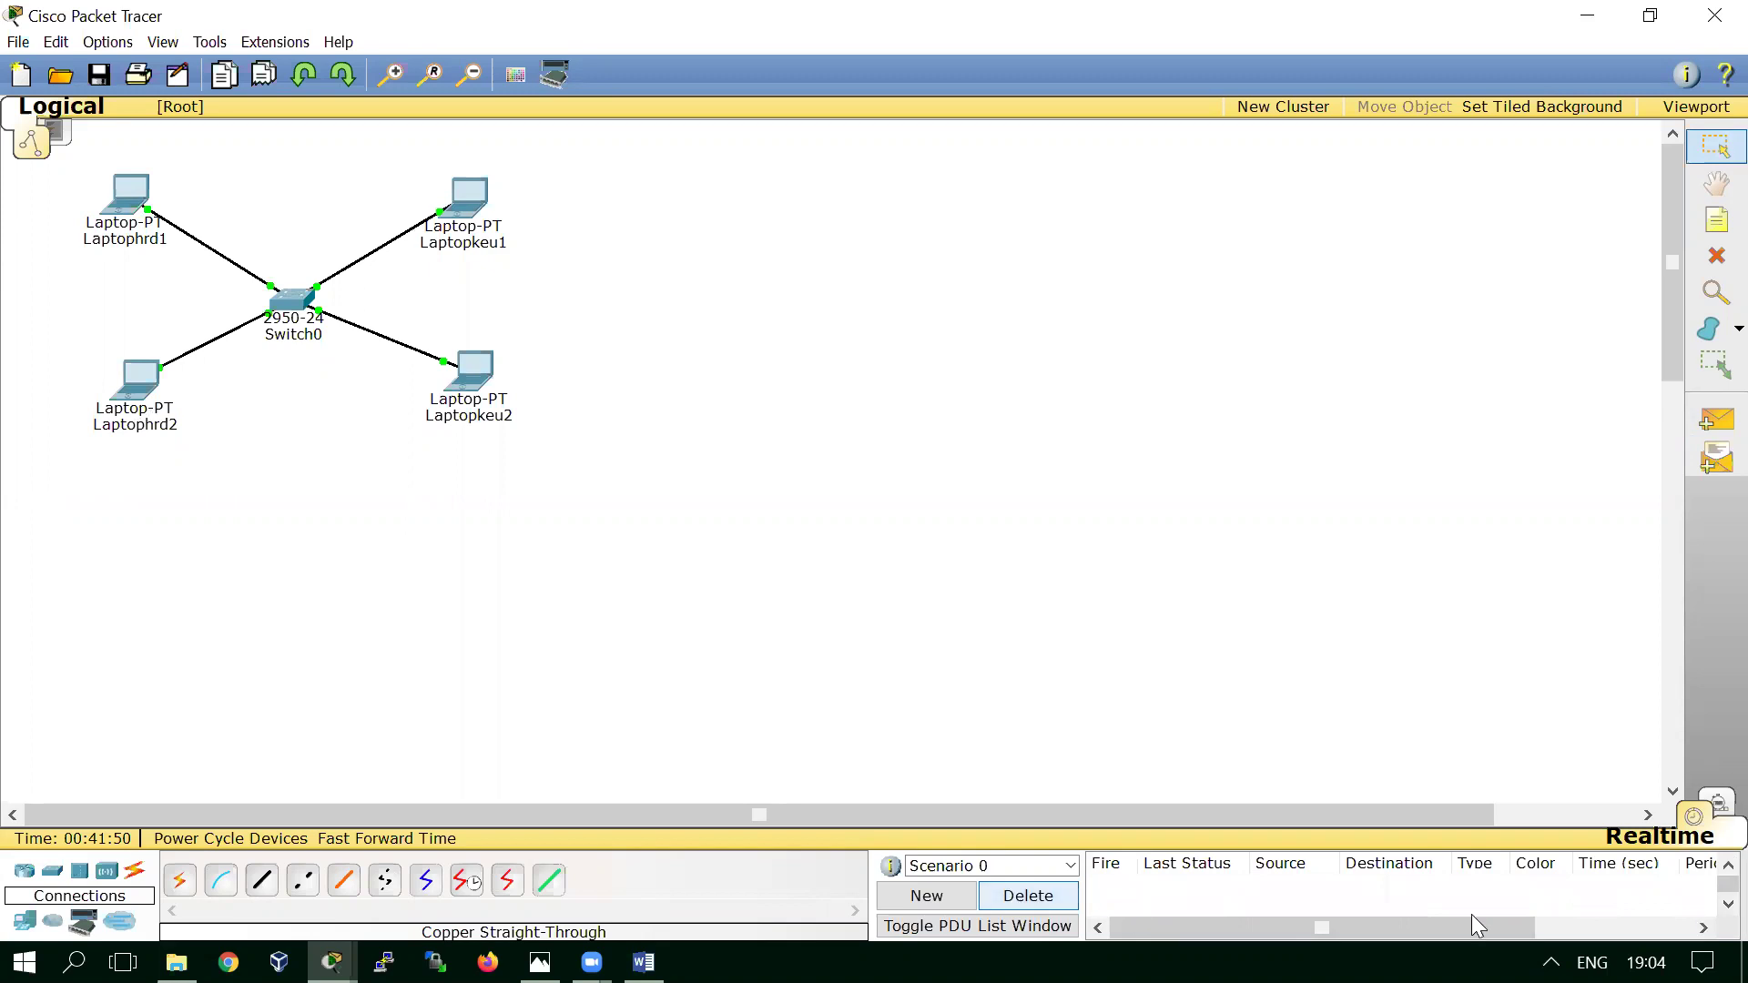
left_click(1708, 426)
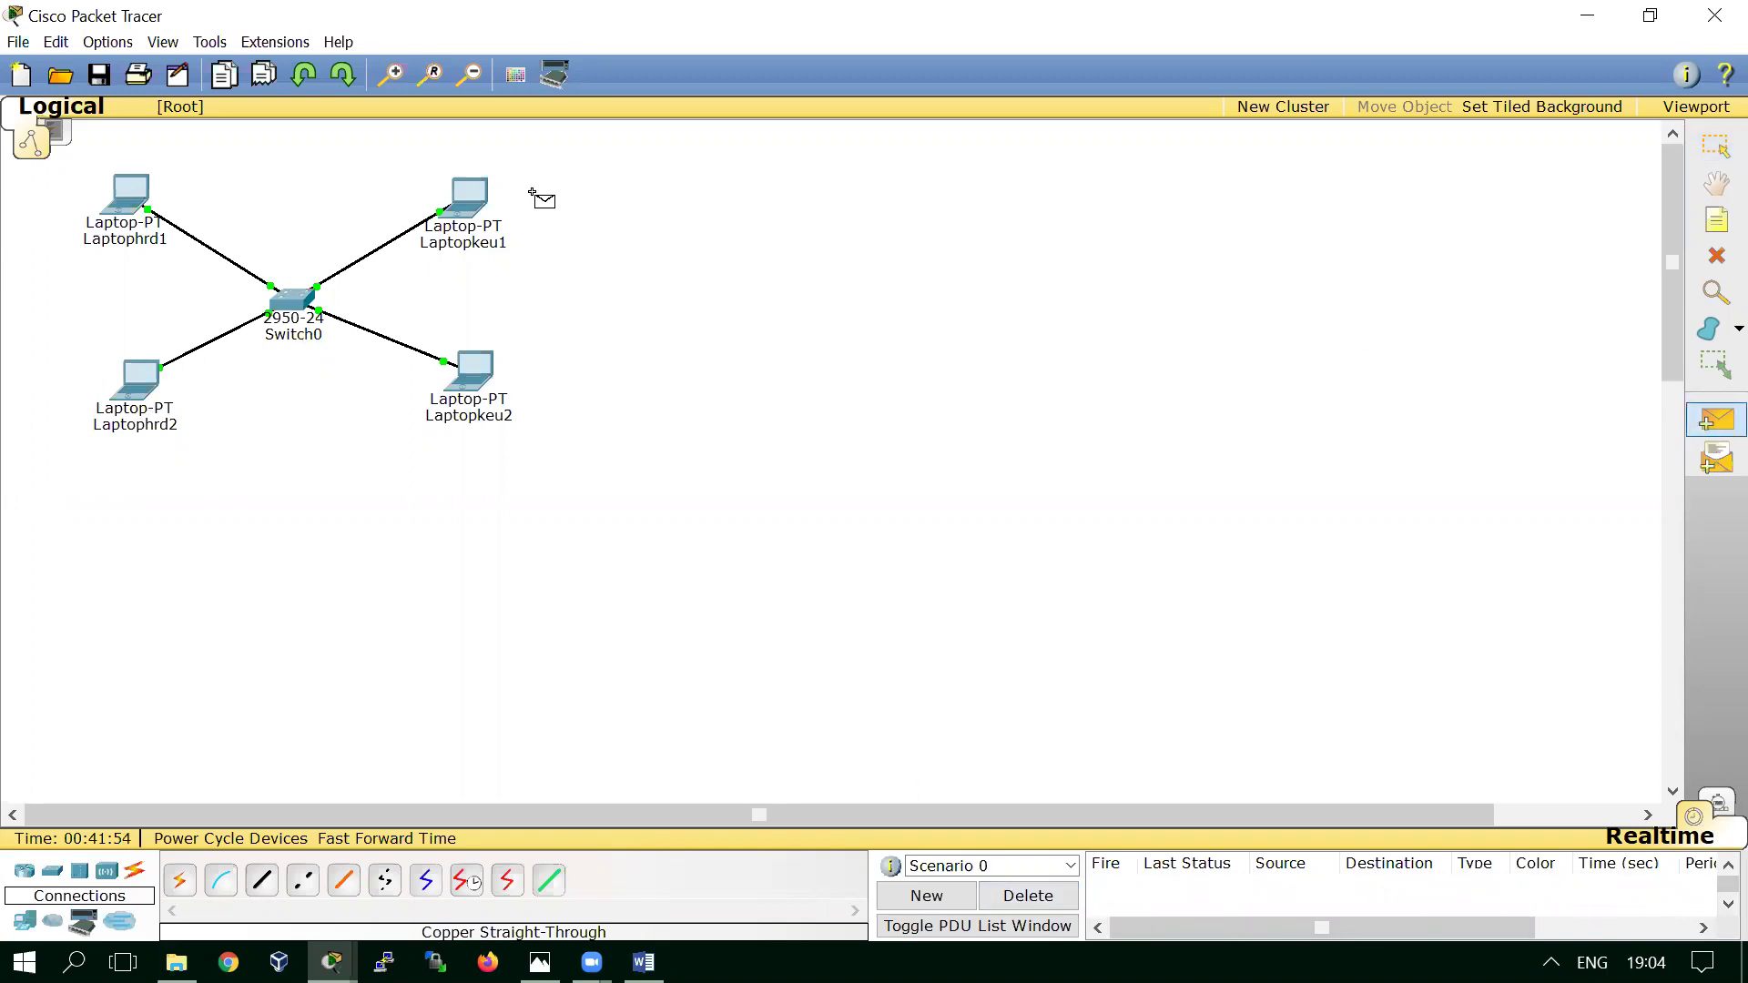
left_click(473, 198)
left_click(124, 202)
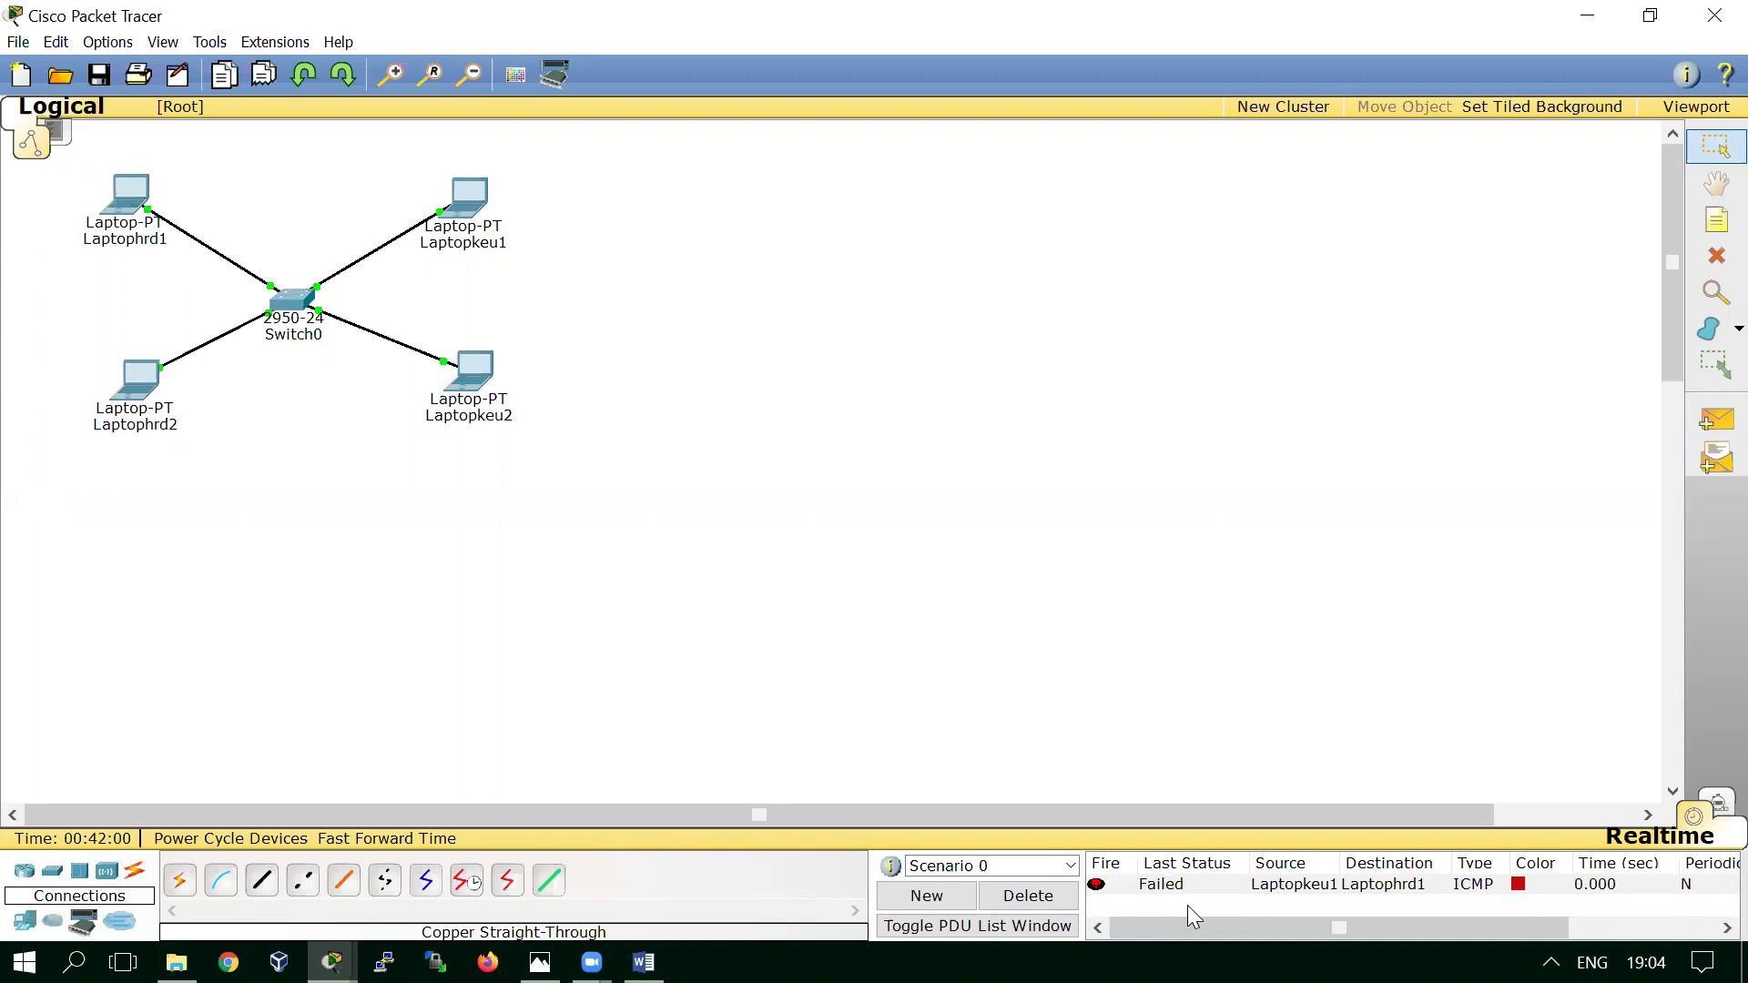
left_click(1715, 421)
left_click(458, 206)
left_click(473, 372)
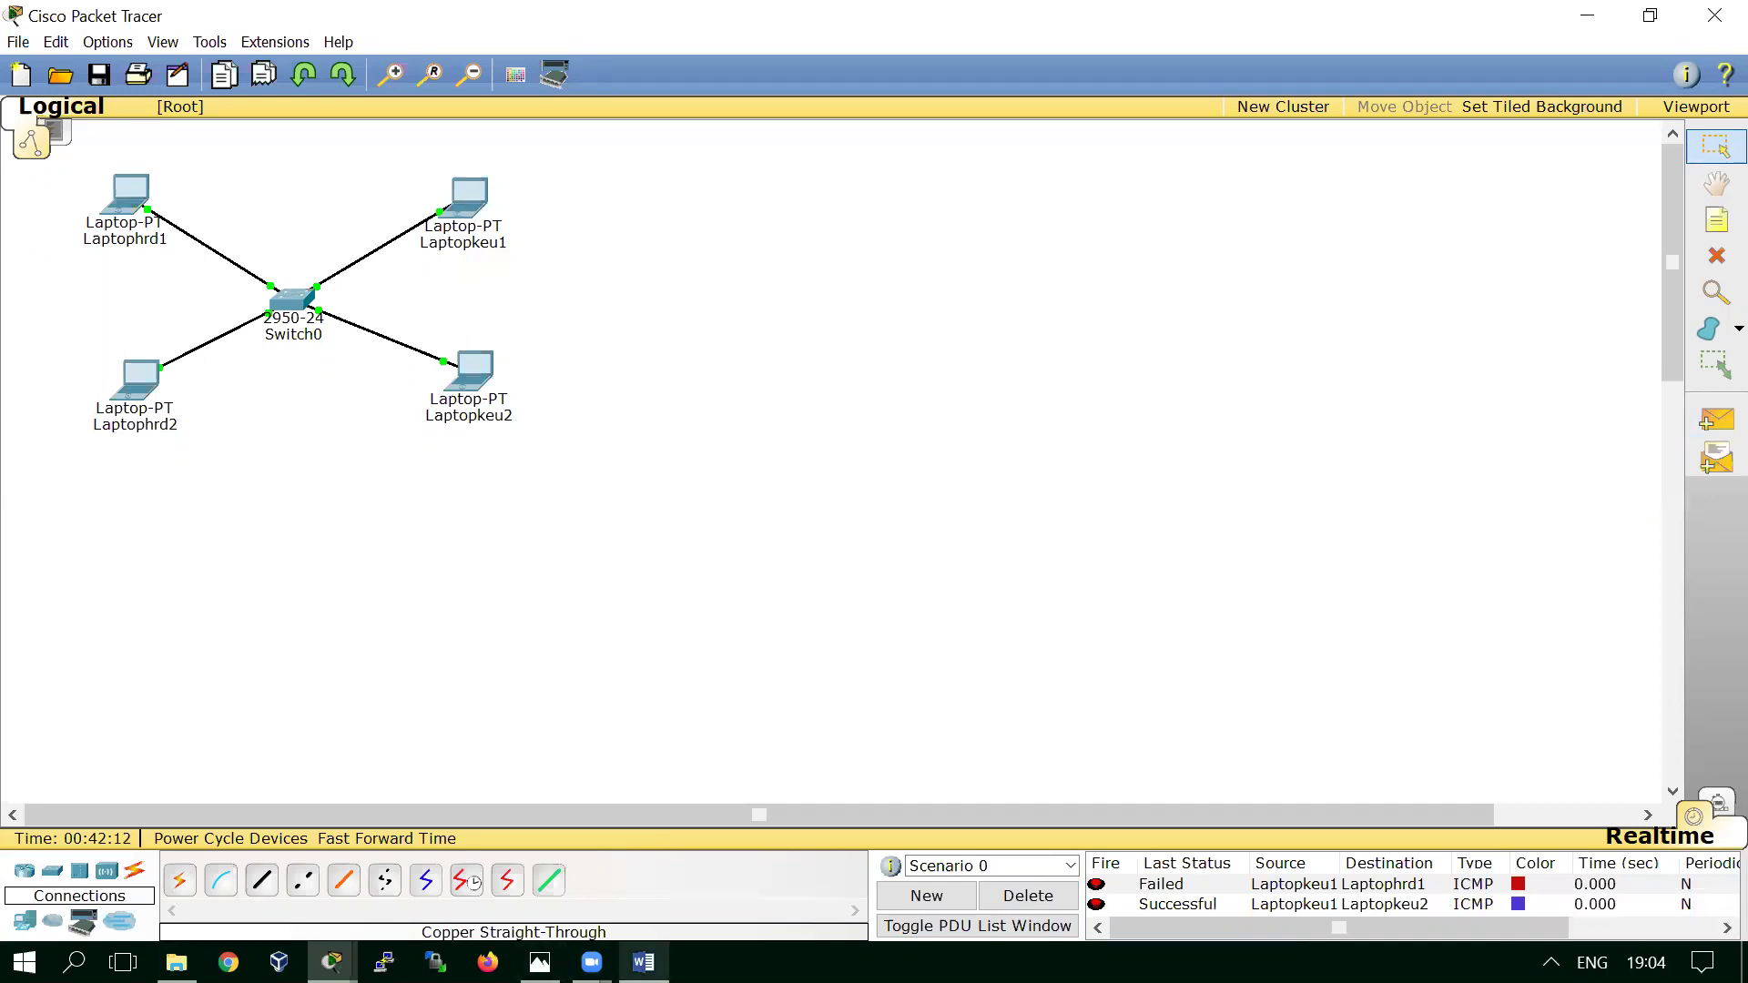
mouse_move(643, 962)
left_click(1719, 376)
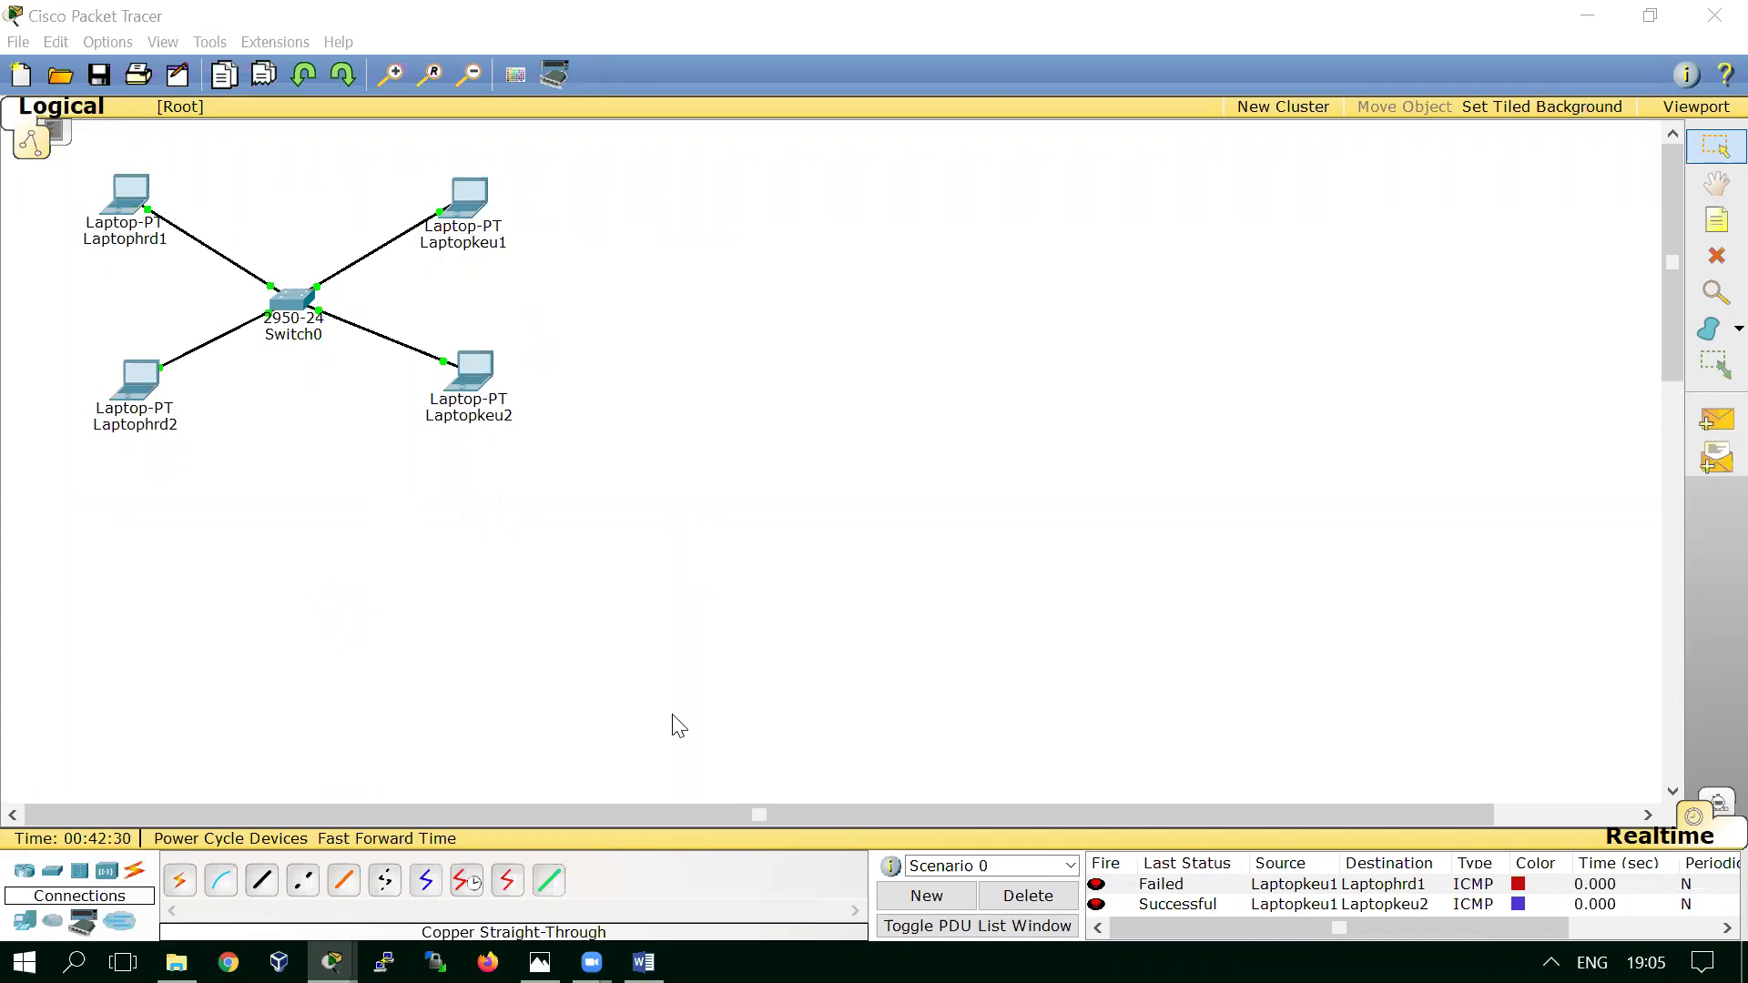
mouse_move(592, 962)
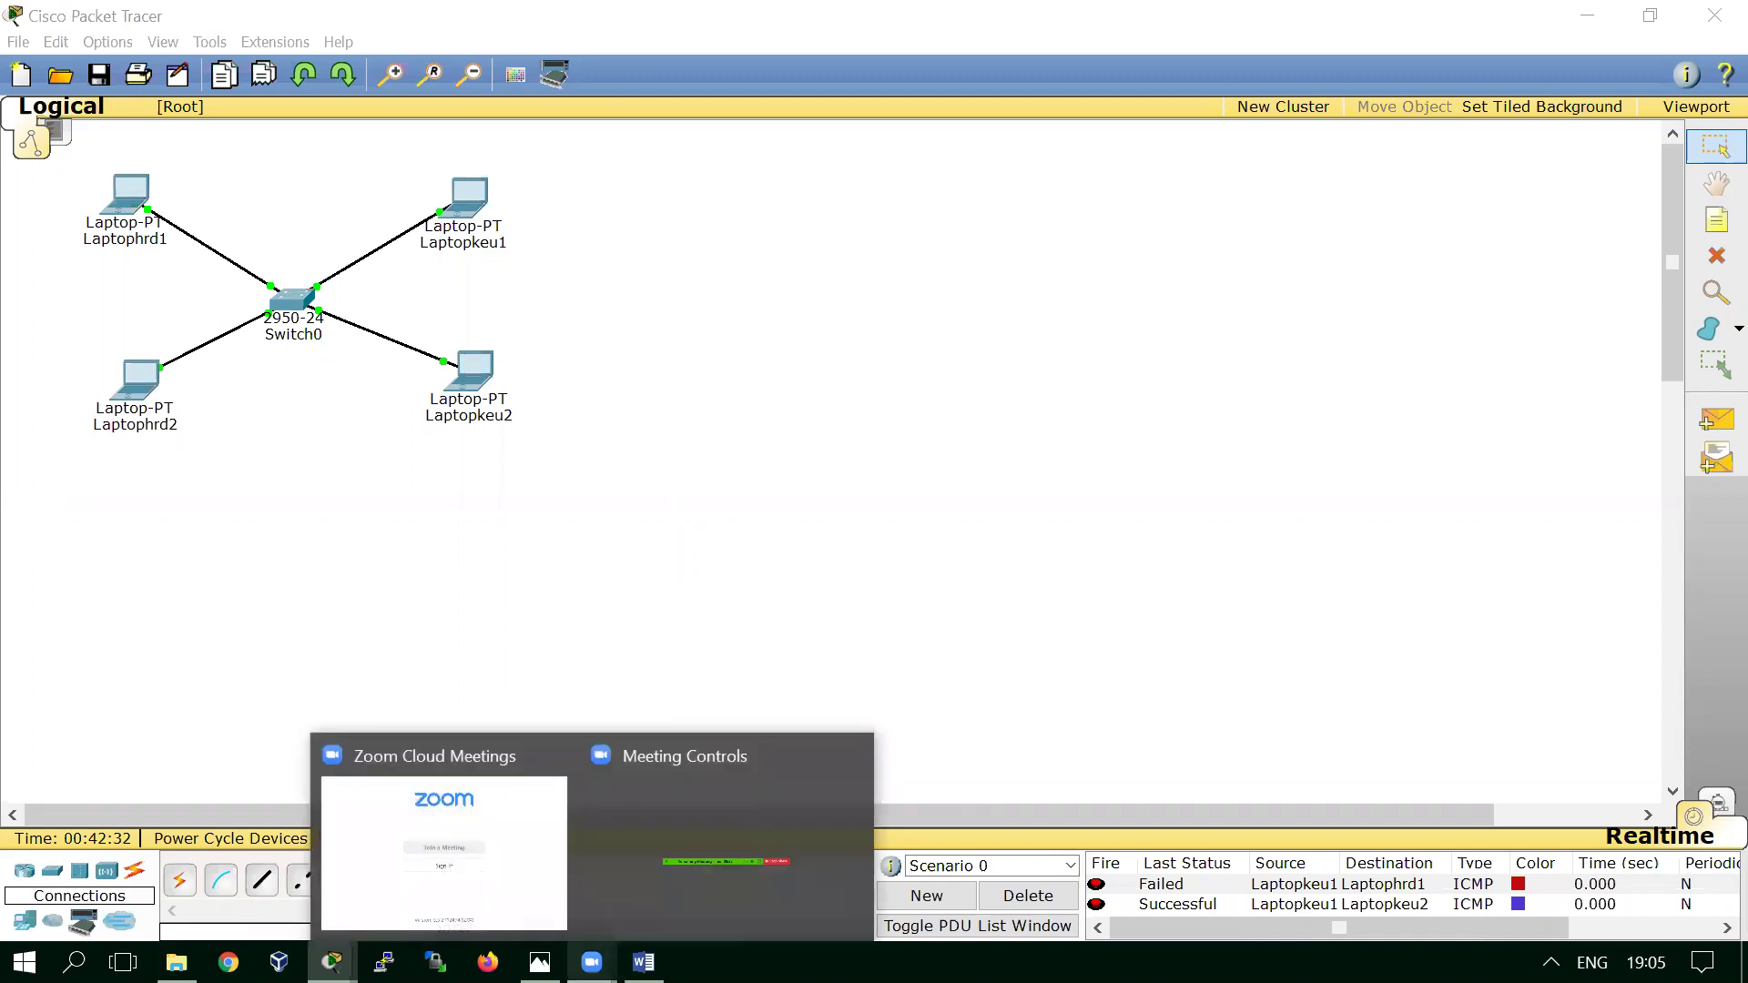